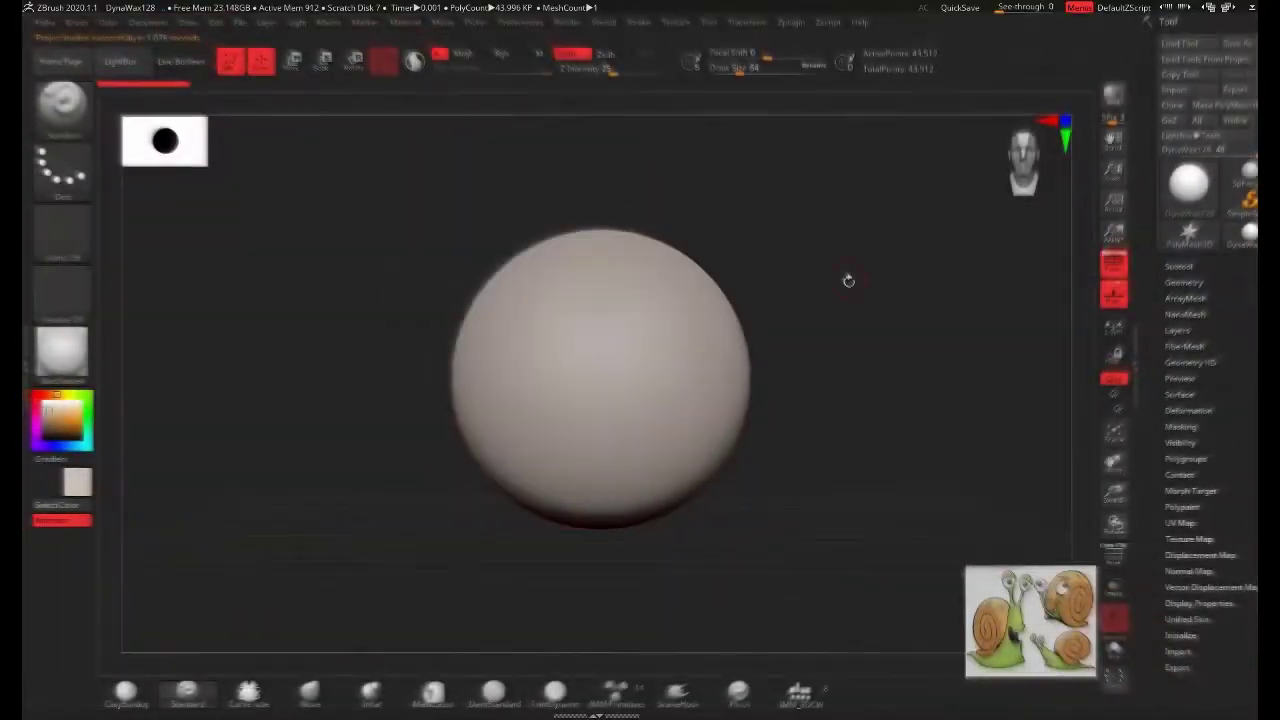
- Enlarge the brush, then flatten and stretch the sphere into a long, flat shape
key(space)
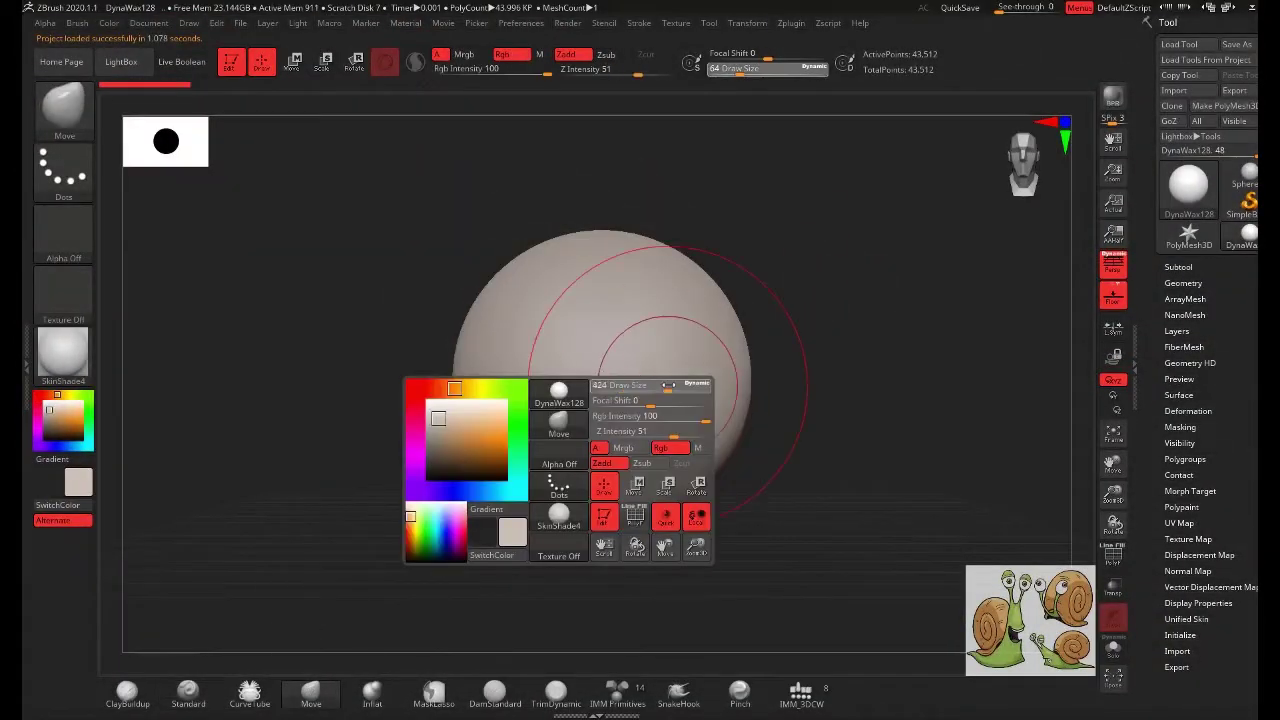
key(space)
drag(422, 490, 455, 490)
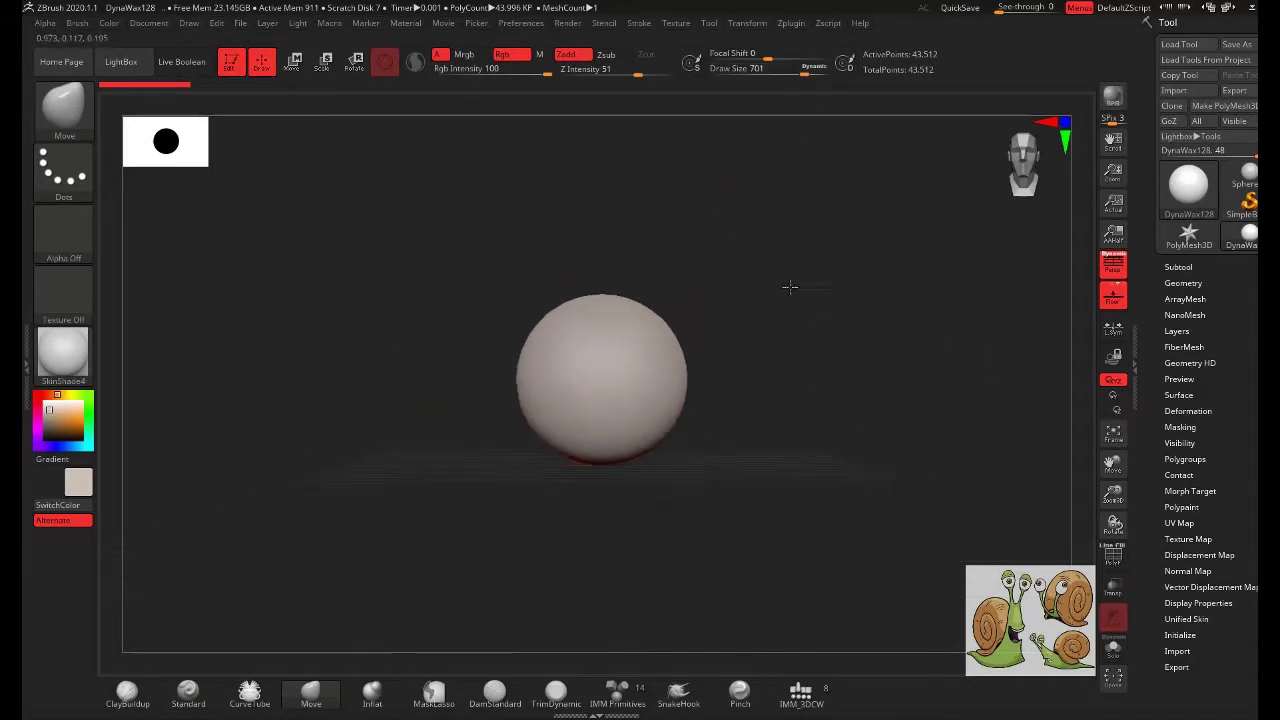
drag(789, 287, 806, 353)
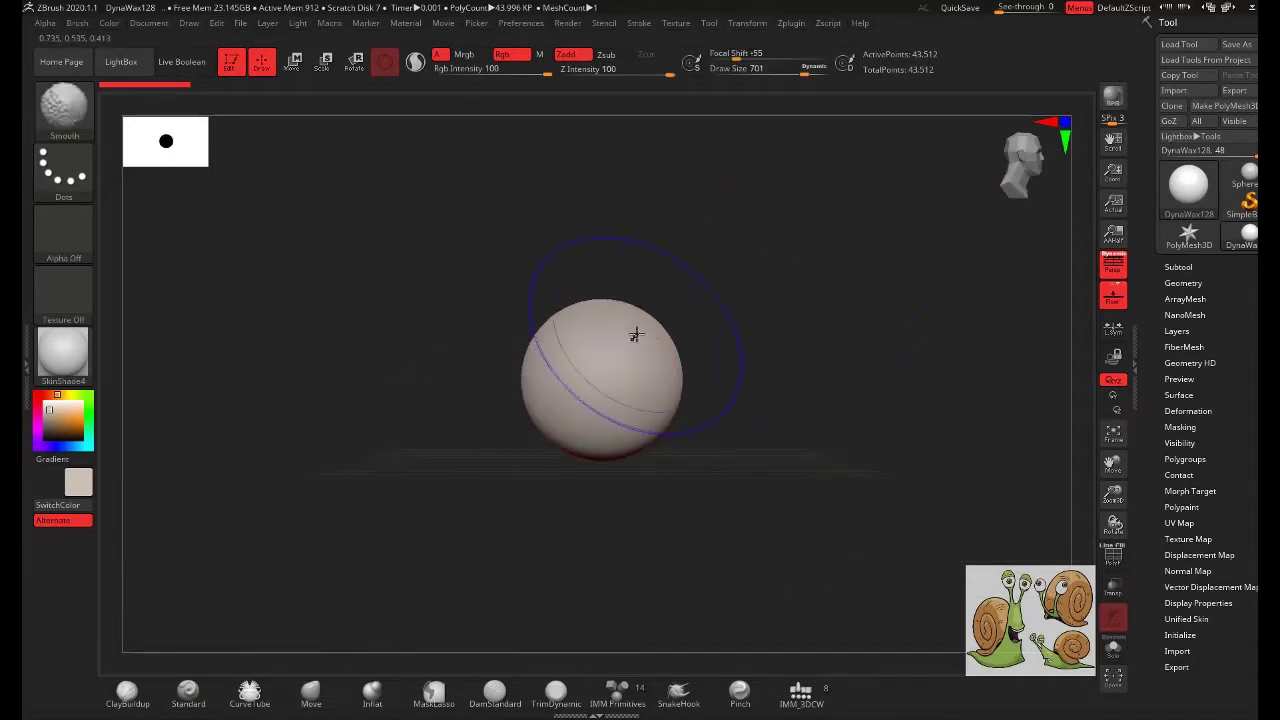
key(shift)
drag(698, 347, 740, 350)
mouse_move(520, 371)
mouse_down()
mouse_move(543, 414)
mouse_move(463, 406)
mouse_move(520, 465)
mouse_move(400, 434)
mouse_up()
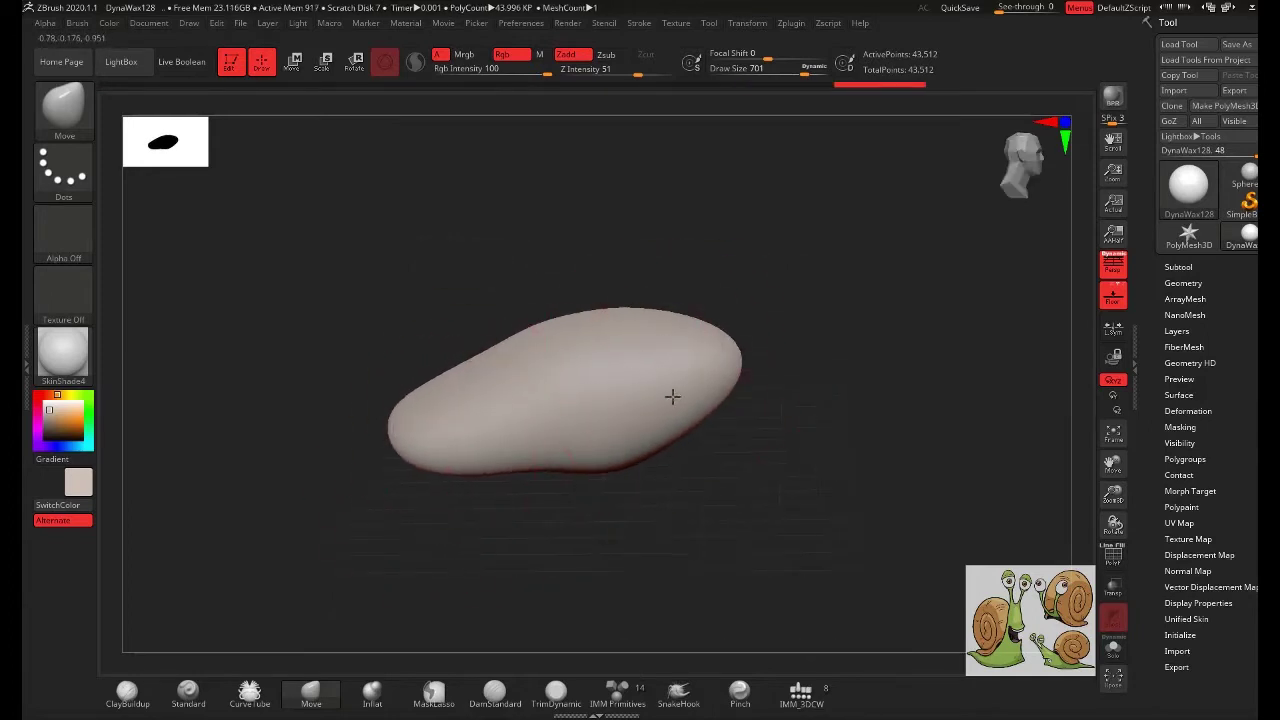
- Pull one end up into a tall neck, bulge the right side and stretch the other tip out
mouse_move(671, 394)
mouse_down()
mouse_move(720, 270)
mouse_move(742, 267)
mouse_move(752, 232)
mouse_up()
drag(823, 251, 735, 289)
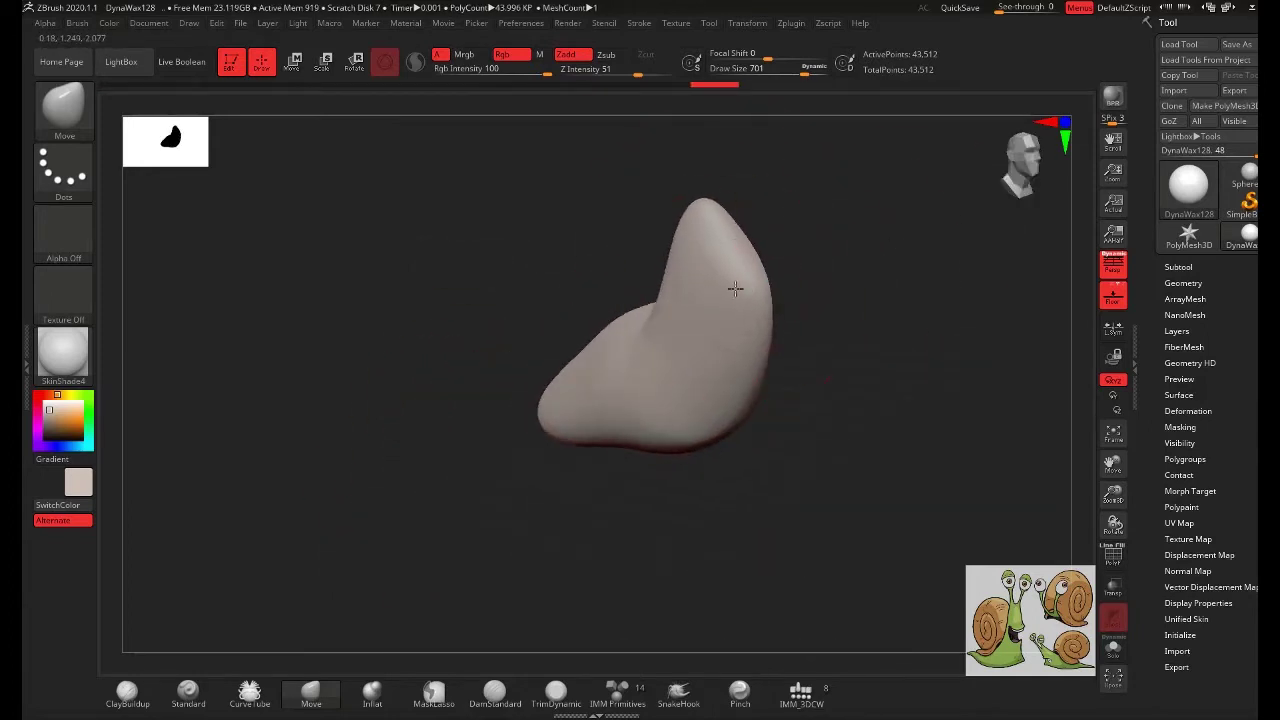
mouse_move(870, 258)
mouse_down()
mouse_move(794, 209)
mouse_move(833, 260)
mouse_move(900, 306)
mouse_up()
mouse_move(943, 400)
mouse_down()
mouse_move(1006, 391)
mouse_move(848, 430)
mouse_move(542, 458)
mouse_move(583, 517)
mouse_move(537, 457)
mouse_move(495, 470)
mouse_up()
mouse_move(620, 520)
mouse_down()
mouse_move(671, 521)
mouse_move(640, 480)
mouse_move(606, 371)
mouse_move(446, 398)
mouse_up()
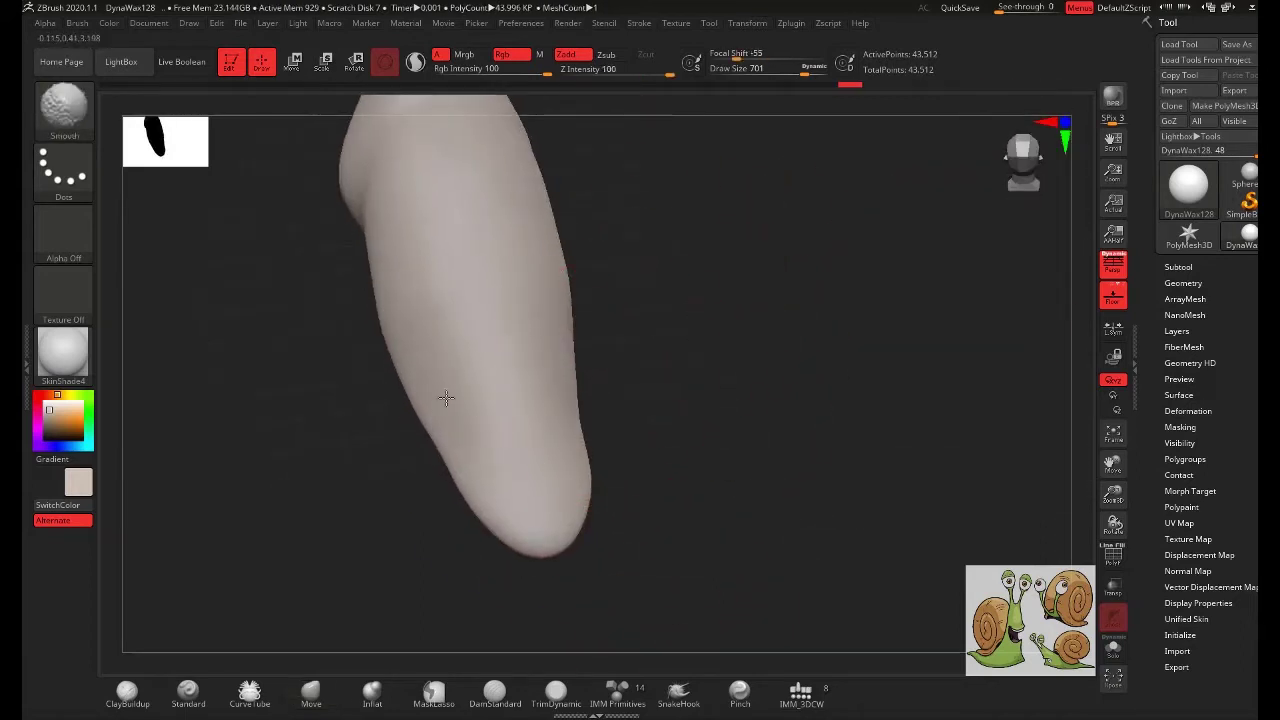
- Raise a bump along the body's top edge and check the shape from several sides
mouse_move(746, 271)
mouse_down()
mouse_move(803, 360)
mouse_move(717, 457)
mouse_move(675, 419)
mouse_move(663, 309)
mouse_move(640, 349)
mouse_move(551, 248)
mouse_up()
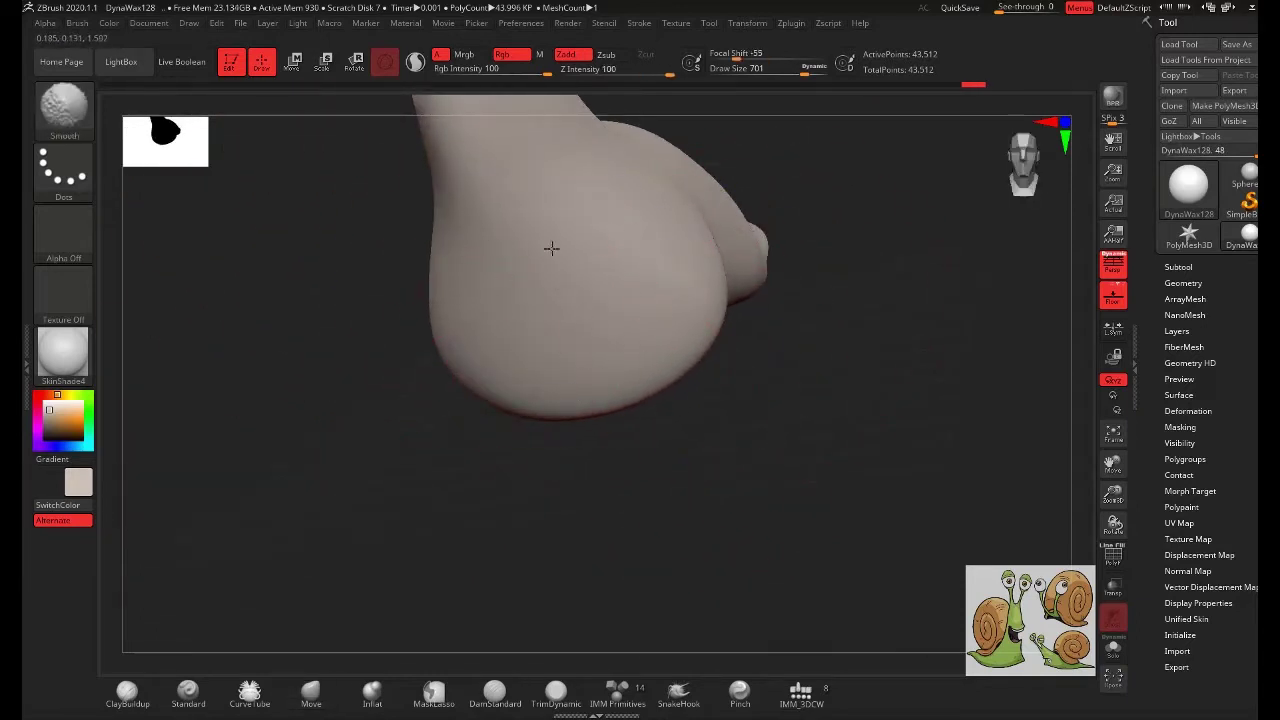
mouse_move(534, 323)
mouse_down()
mouse_move(846, 220)
mouse_move(937, 289)
mouse_move(791, 359)
mouse_move(820, 323)
mouse_move(900, 351)
mouse_move(815, 556)
mouse_up()
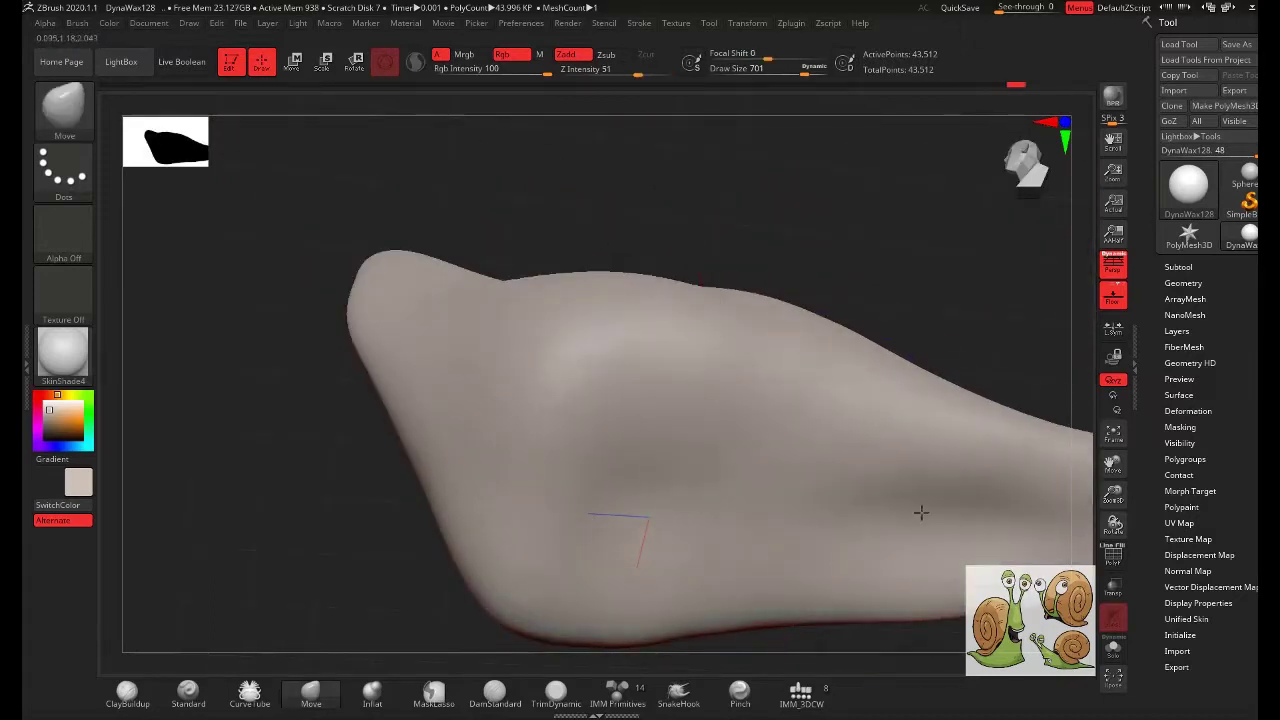
drag(737, 457, 627, 297)
mouse_move(314, 466)
mouse_down()
mouse_move(760, 400)
mouse_move(500, 437)
mouse_move(473, 454)
mouse_move(429, 409)
mouse_move(480, 420)
mouse_move(686, 406)
mouse_move(593, 410)
mouse_up()
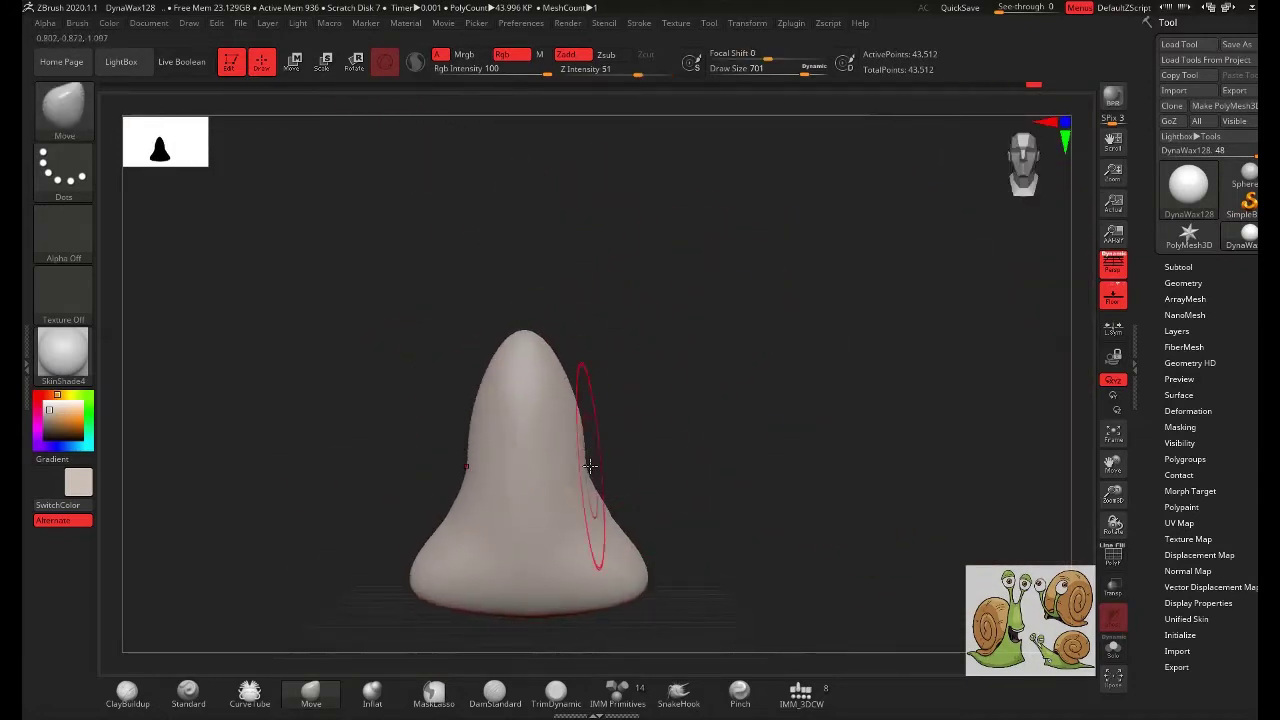
key(shift)
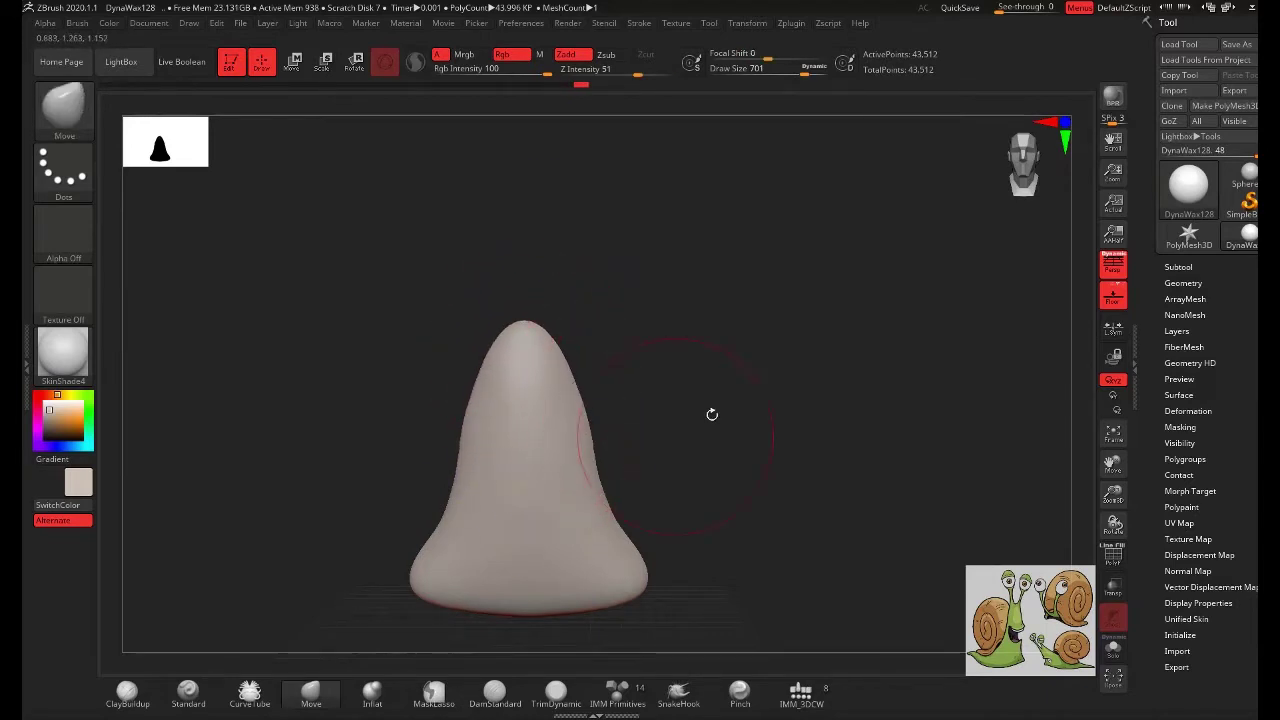
drag(712, 414, 797, 369)
mouse_move(809, 460)
mouse_down()
mouse_move(711, 357)
mouse_move(731, 477)
mouse_move(774, 489)
mouse_move(525, 488)
mouse_move(538, 497)
mouse_up()
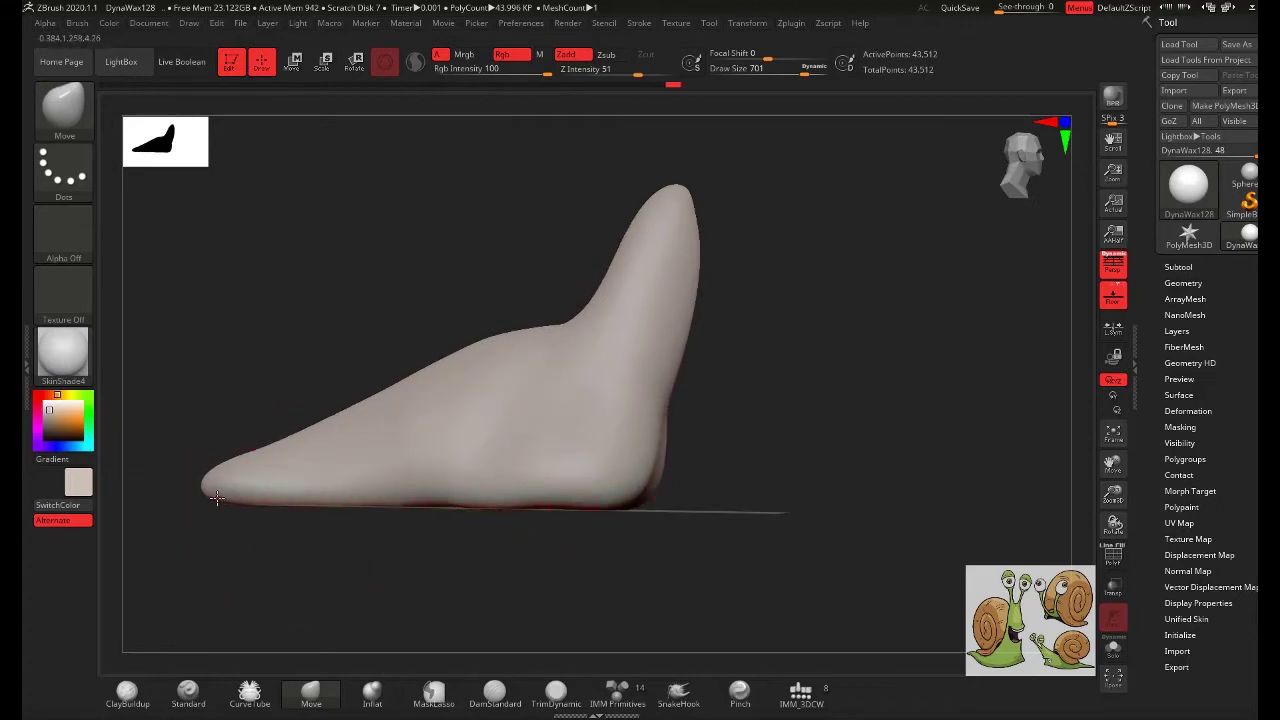
mouse_move(697, 463)
mouse_down()
mouse_move(719, 494)
mouse_move(729, 434)
mouse_up()
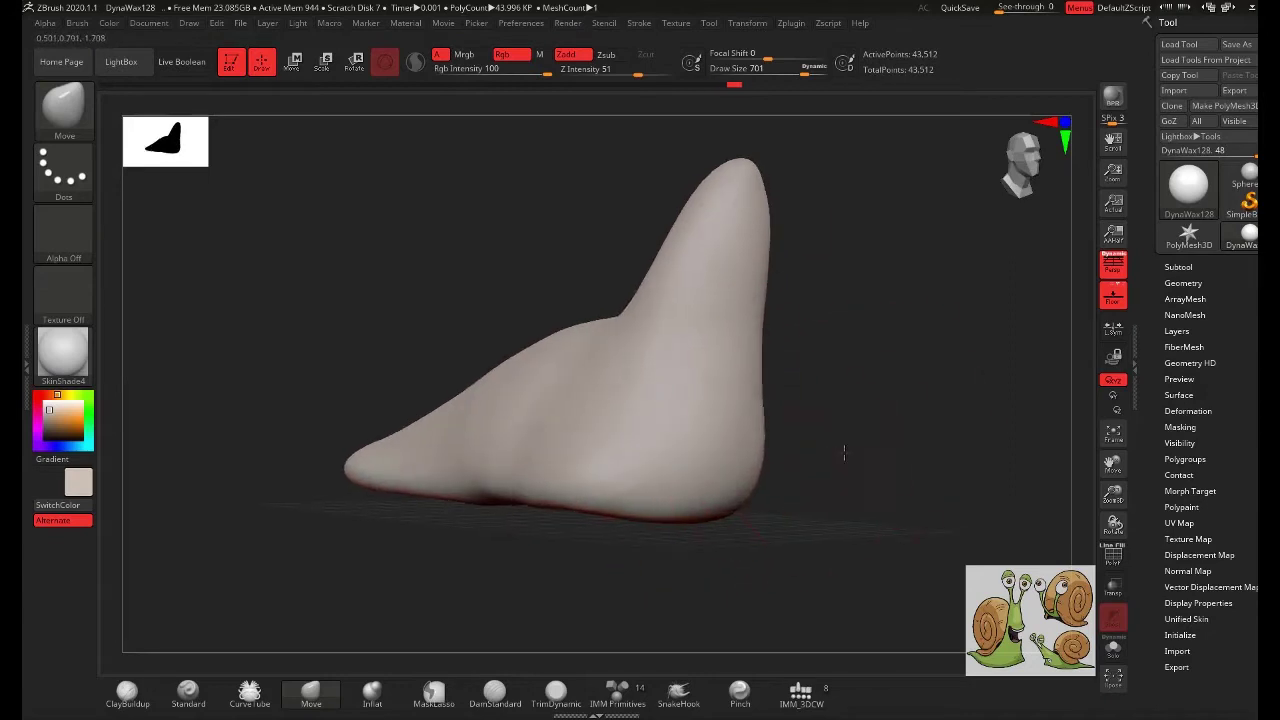
drag(843, 449, 746, 471)
mouse_move(566, 551)
mouse_down()
mouse_move(522, 525)
mouse_move(798, 391)
mouse_up()
- Append a Sphere3D subtool and make it the active subtool
click(1185, 284)
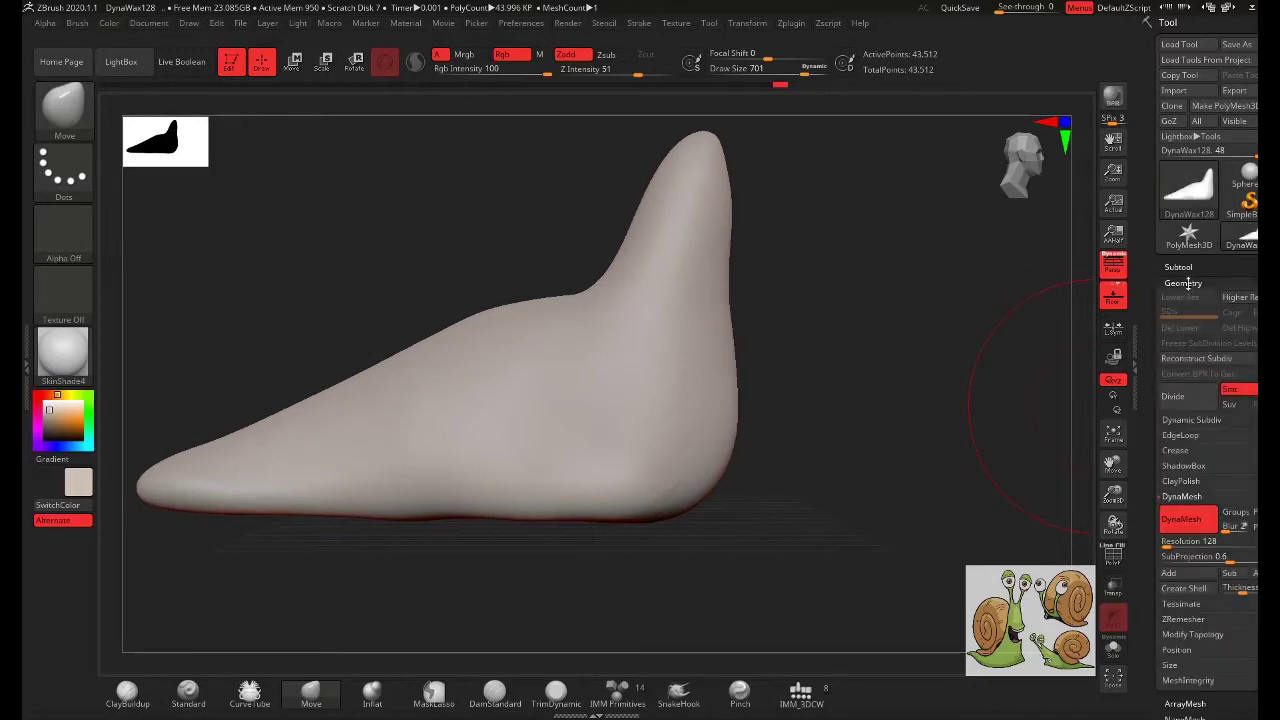
click(1183, 283)
mouse_move(990, 270)
mouse_down()
mouse_move(906, 309)
mouse_move(883, 380)
mouse_move(880, 369)
mouse_move(850, 383)
mouse_up()
click(1180, 266)
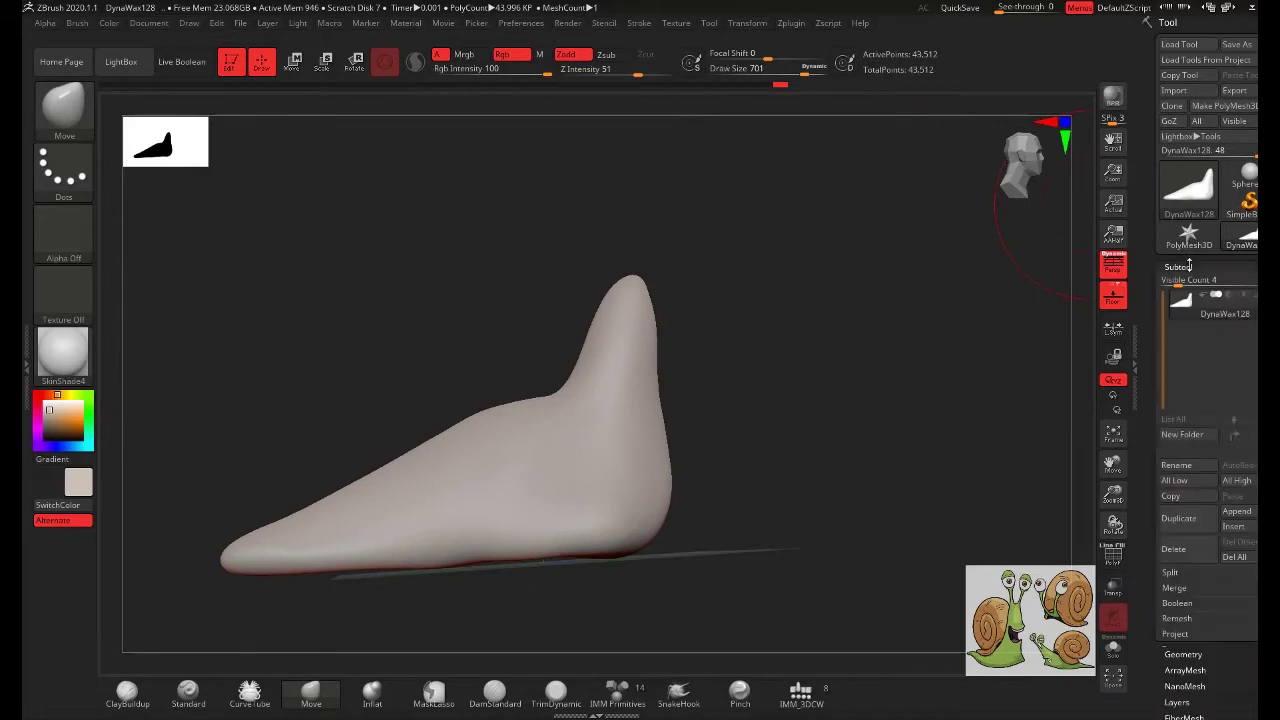
click(1236, 511)
click(1236, 511)
click(809, 455)
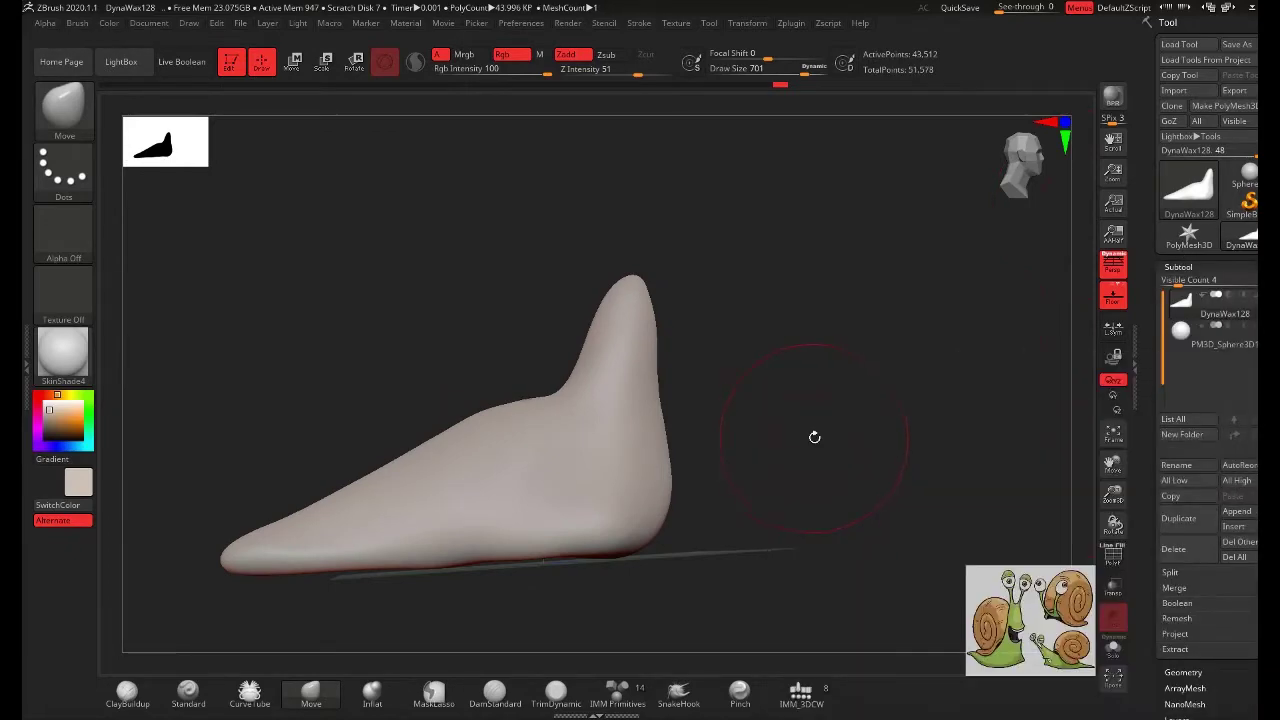
click(1195, 331)
- Move the sphere up, scale it much larger and lower it onto the snail's back
key(w)
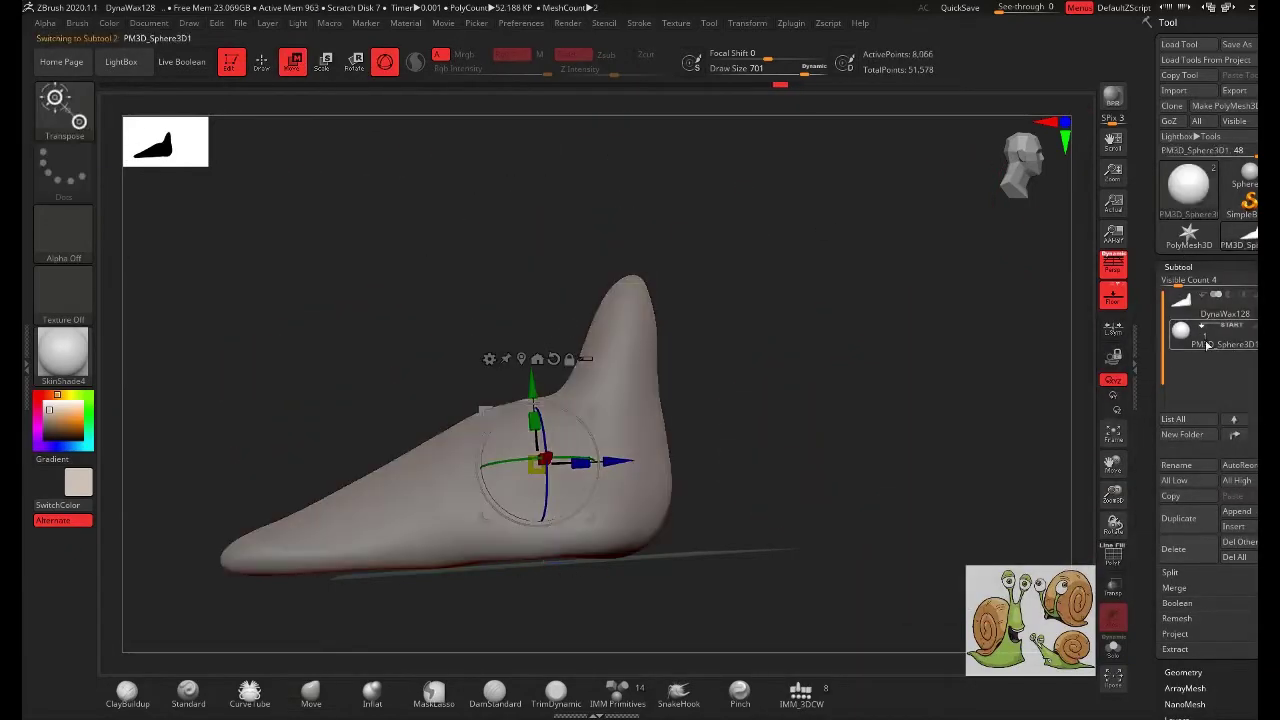
drag(532, 395, 529, 258)
drag(531, 322, 851, 357)
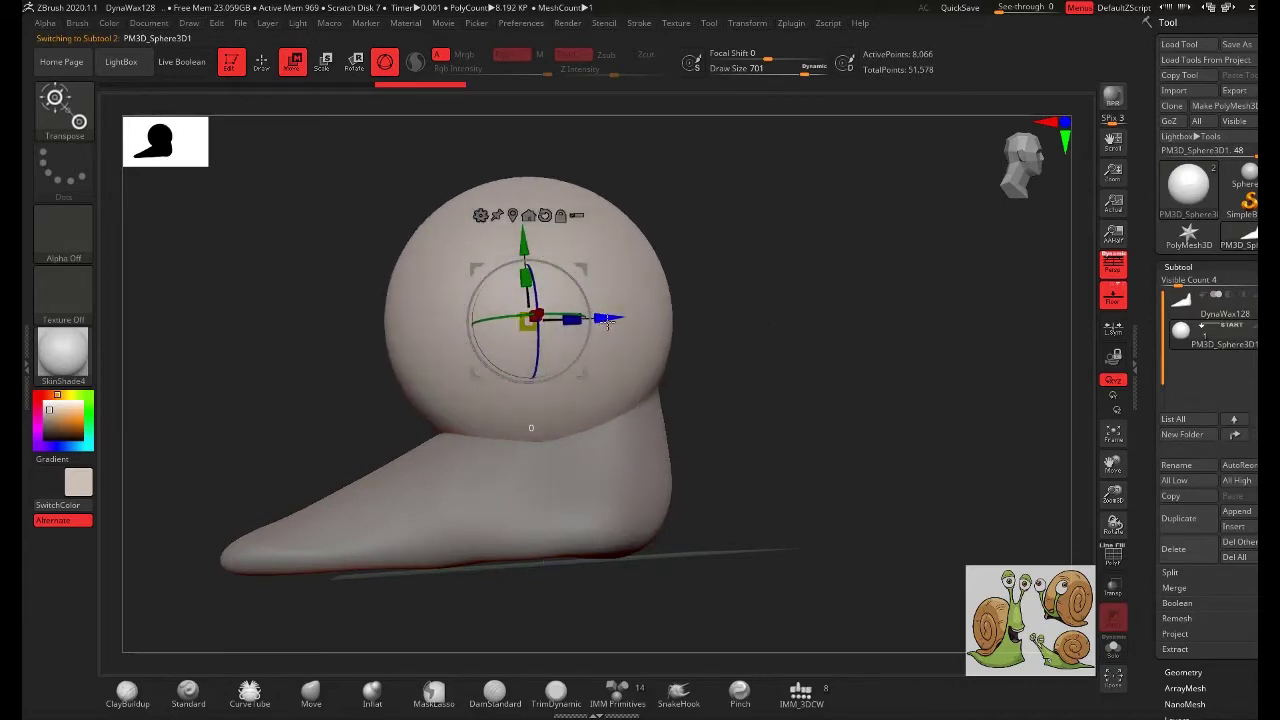
drag(608, 322, 466, 366)
mouse_move(428, 300)
mouse_down()
mouse_move(430, 387)
mouse_move(388, 422)
mouse_up()
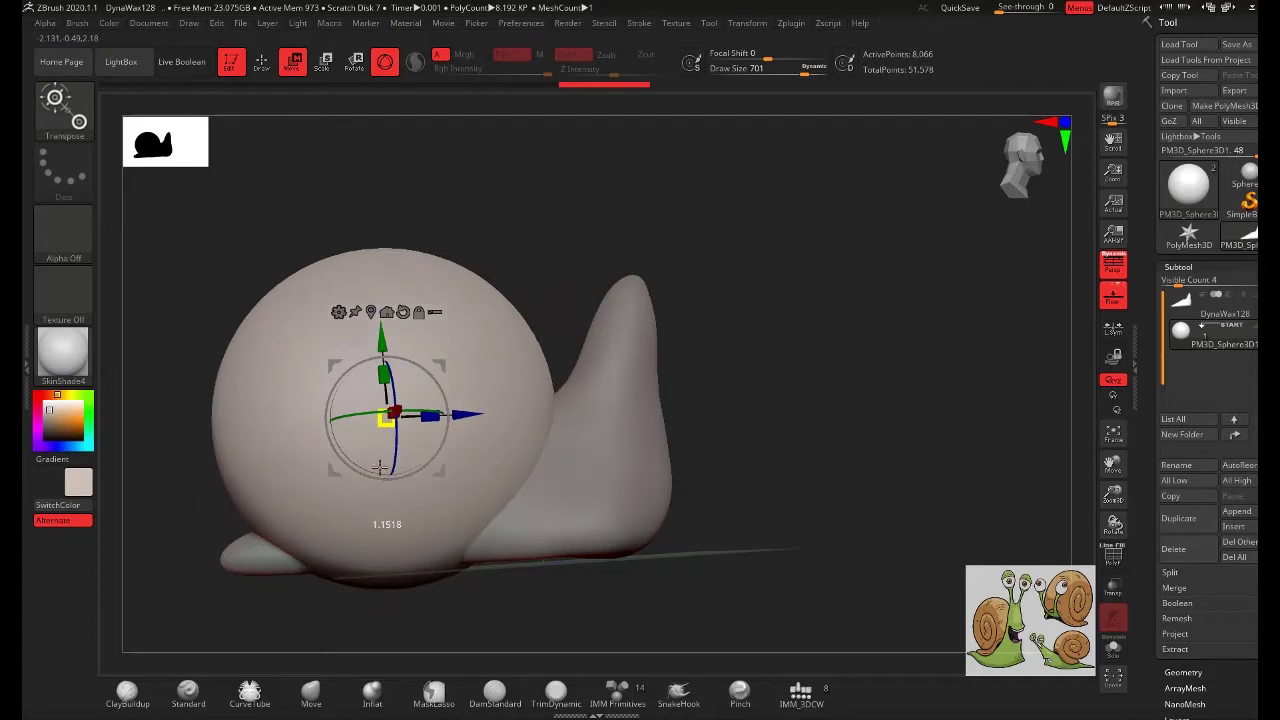
drag(389, 524, 771, 180)
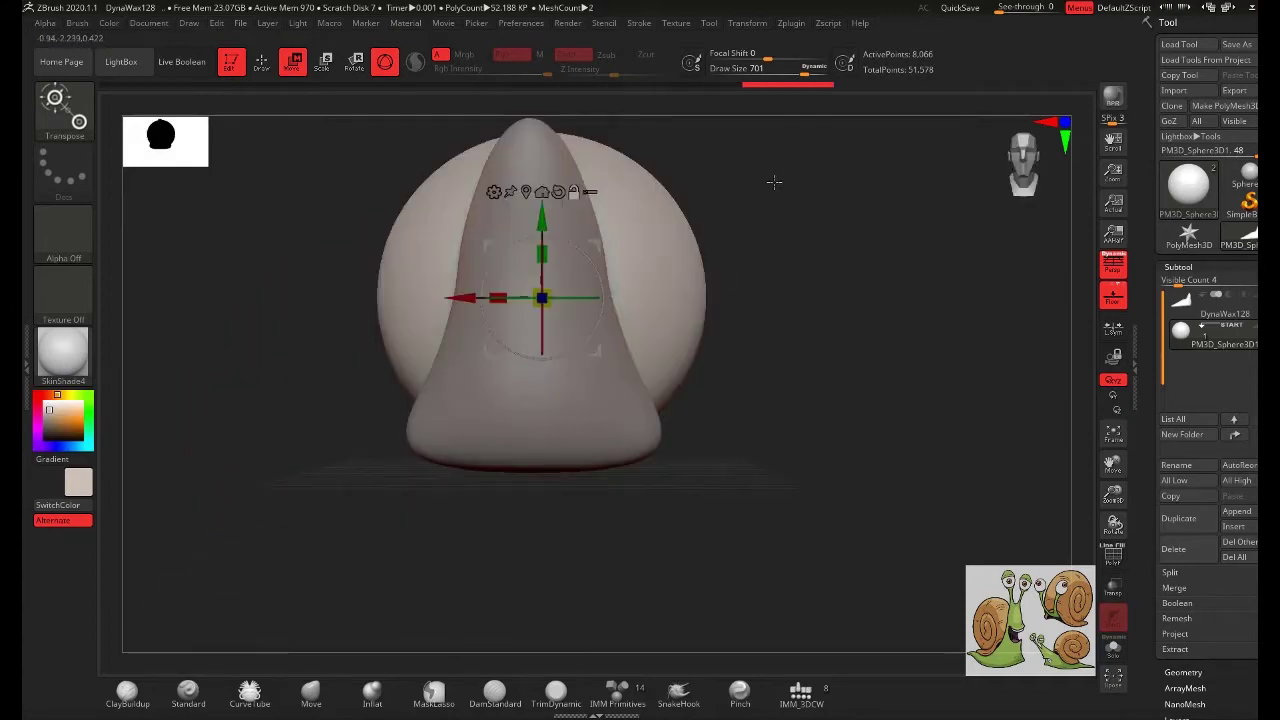
- Stretch the shell sphere into a slight egg shape and check it against the tail
key(q)
drag(841, 216, 514, 500)
key(space)
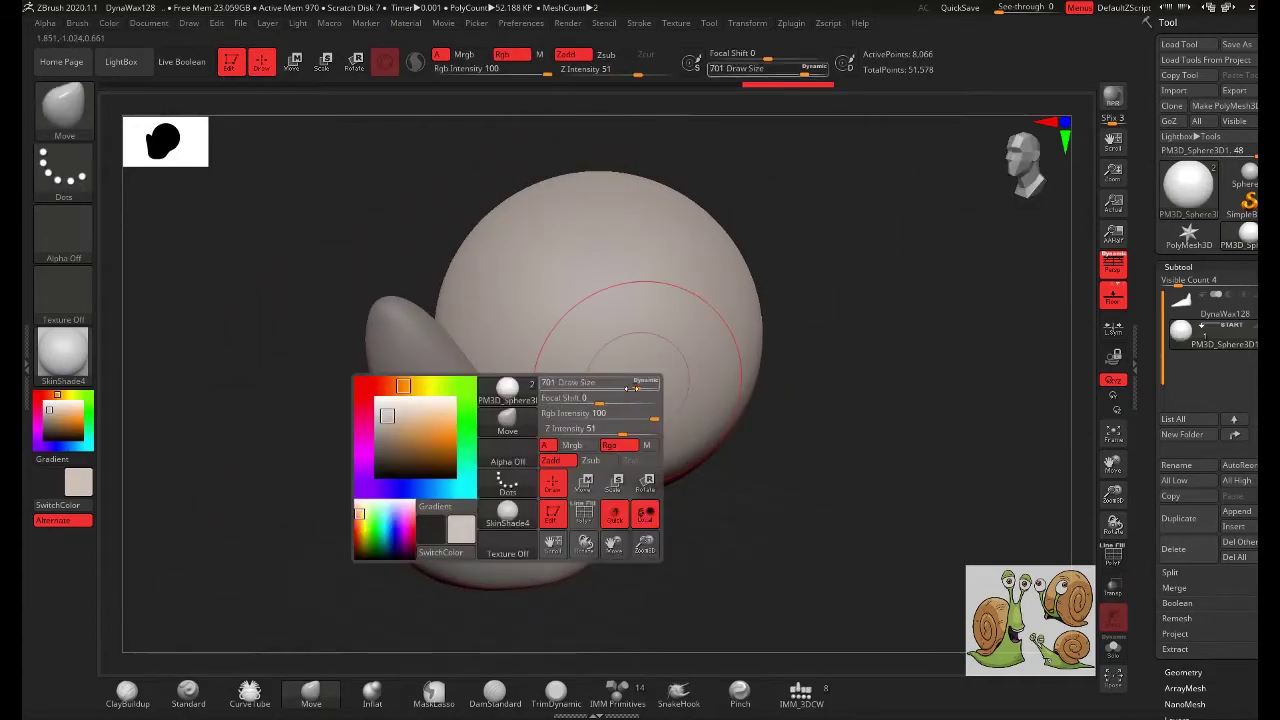
key(w)
drag(592, 296, 600, 440)
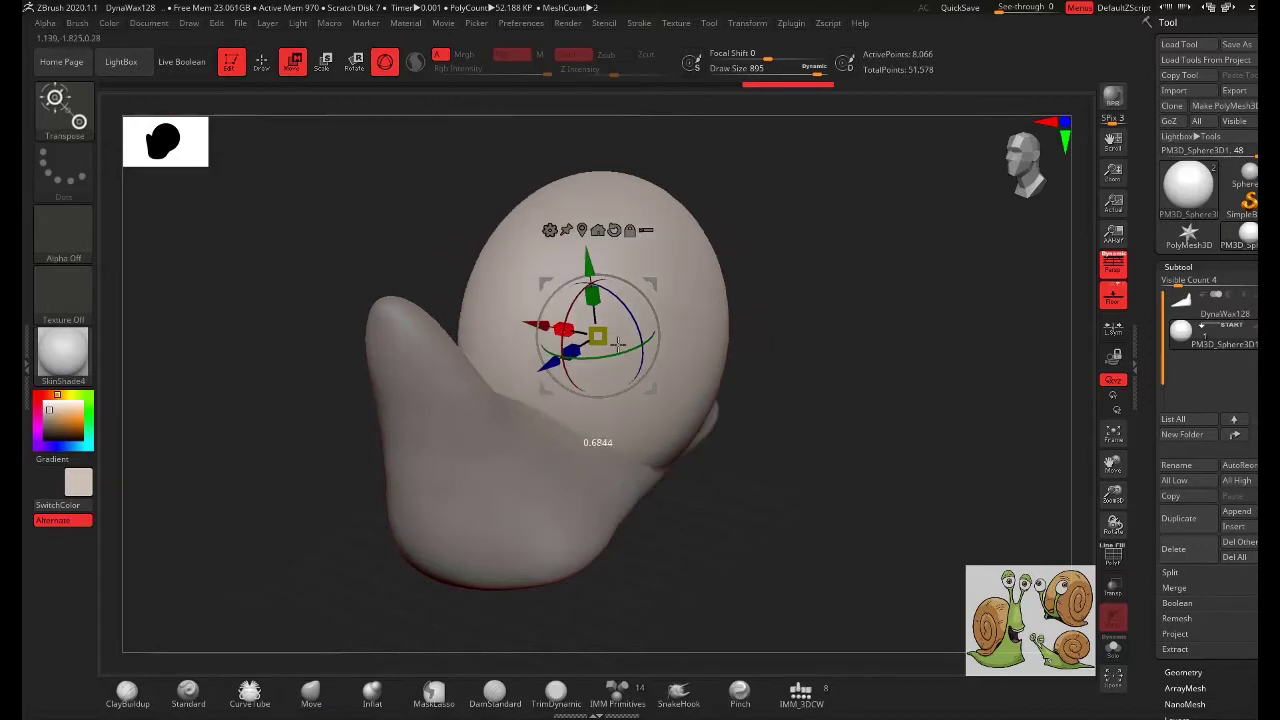
mouse_move(820, 420)
mouse_down()
mouse_move(764, 318)
mouse_move(823, 397)
mouse_move(751, 232)
mouse_move(834, 274)
mouse_move(734, 317)
mouse_move(829, 303)
mouse_move(846, 328)
mouse_move(622, 357)
mouse_move(763, 383)
mouse_move(574, 330)
mouse_move(843, 323)
mouse_move(590, 332)
mouse_up()
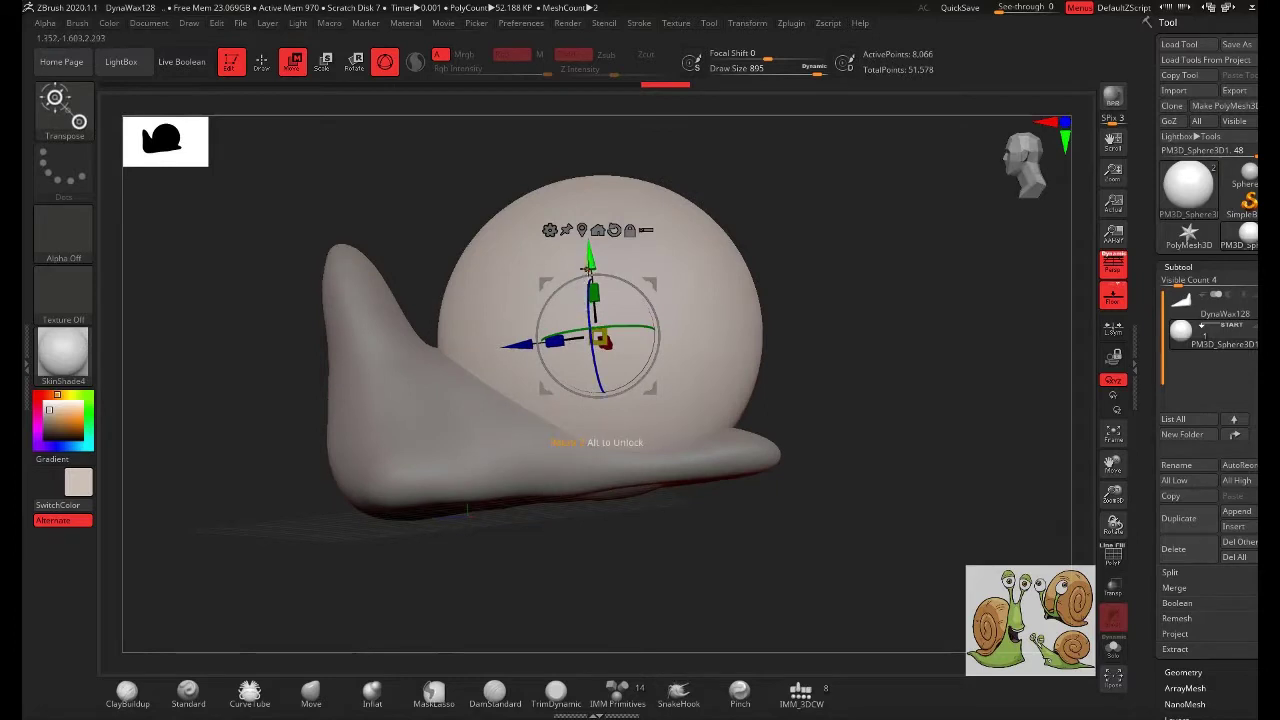
mouse_move(590, 268)
mouse_down()
mouse_move(903, 383)
mouse_move(806, 426)
mouse_move(790, 406)
mouse_move(820, 400)
mouse_move(440, 346)
mouse_up()
click(270, 66)
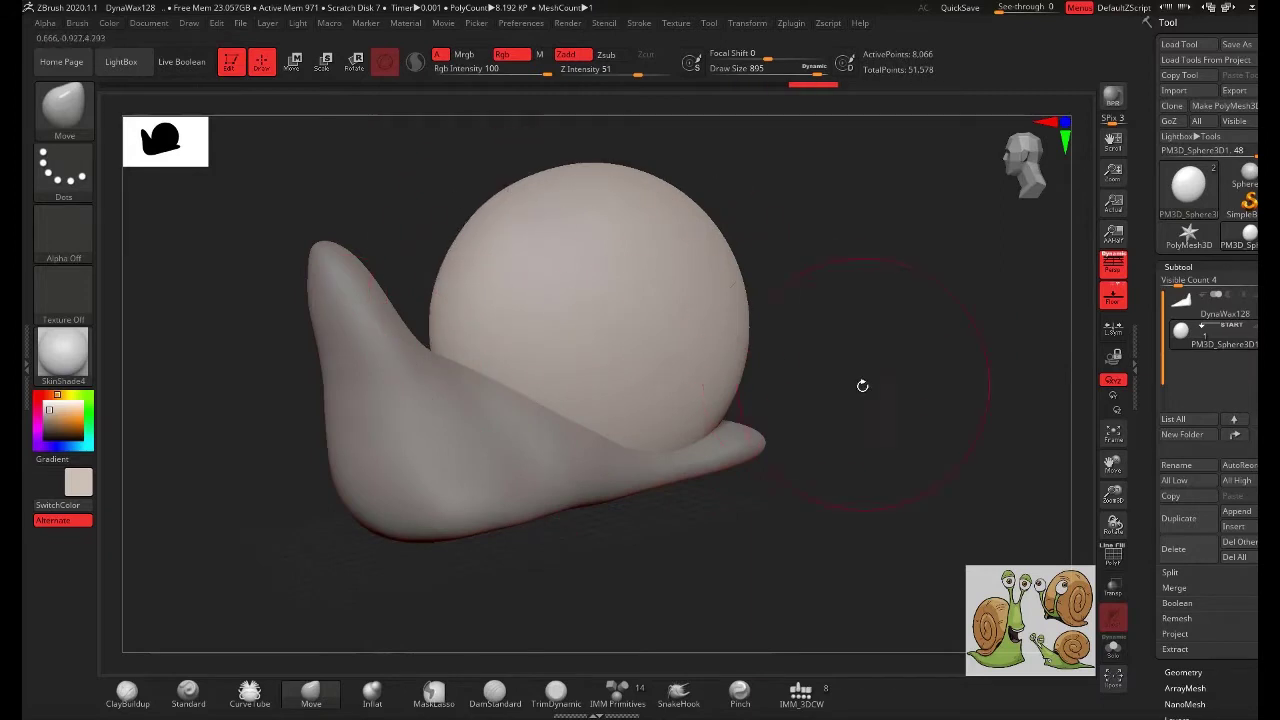
- Shrink the brush to size 308 and line up front and side views of the snail
mouse_move(862, 385)
mouse_down()
mouse_move(807, 414)
mouse_move(690, 420)
mouse_up()
key(space)
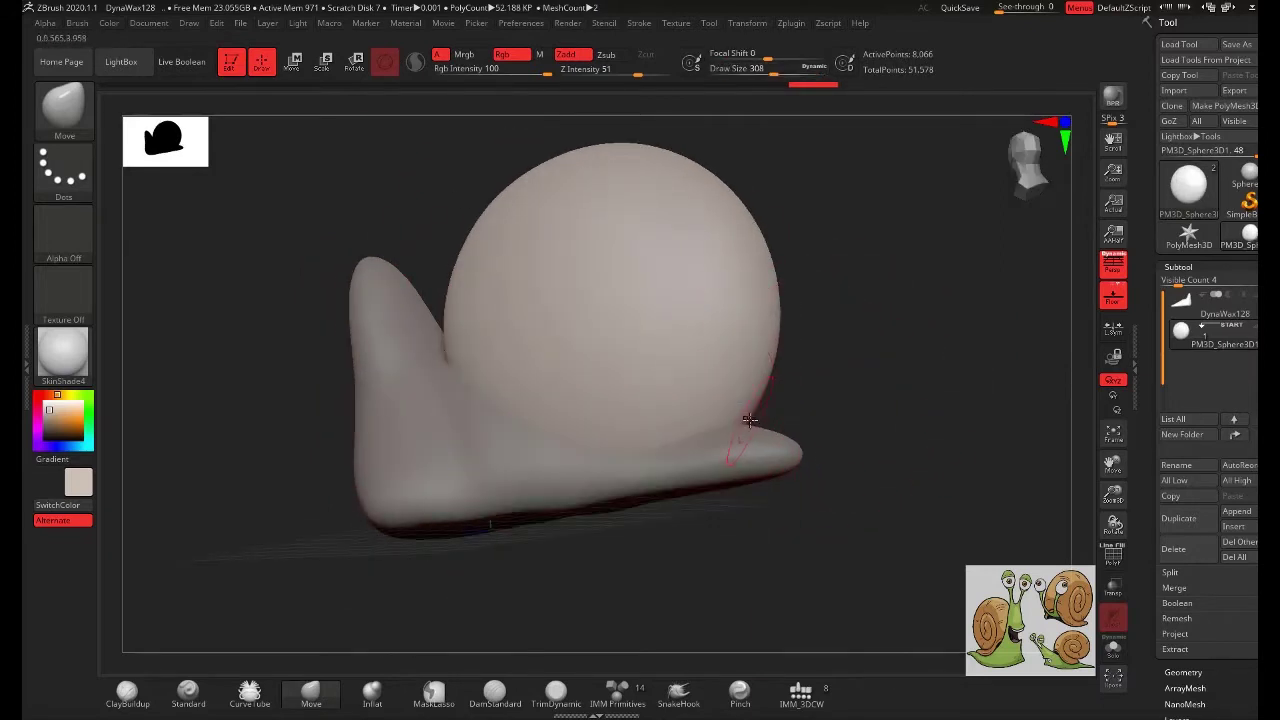
drag(787, 412, 710, 428)
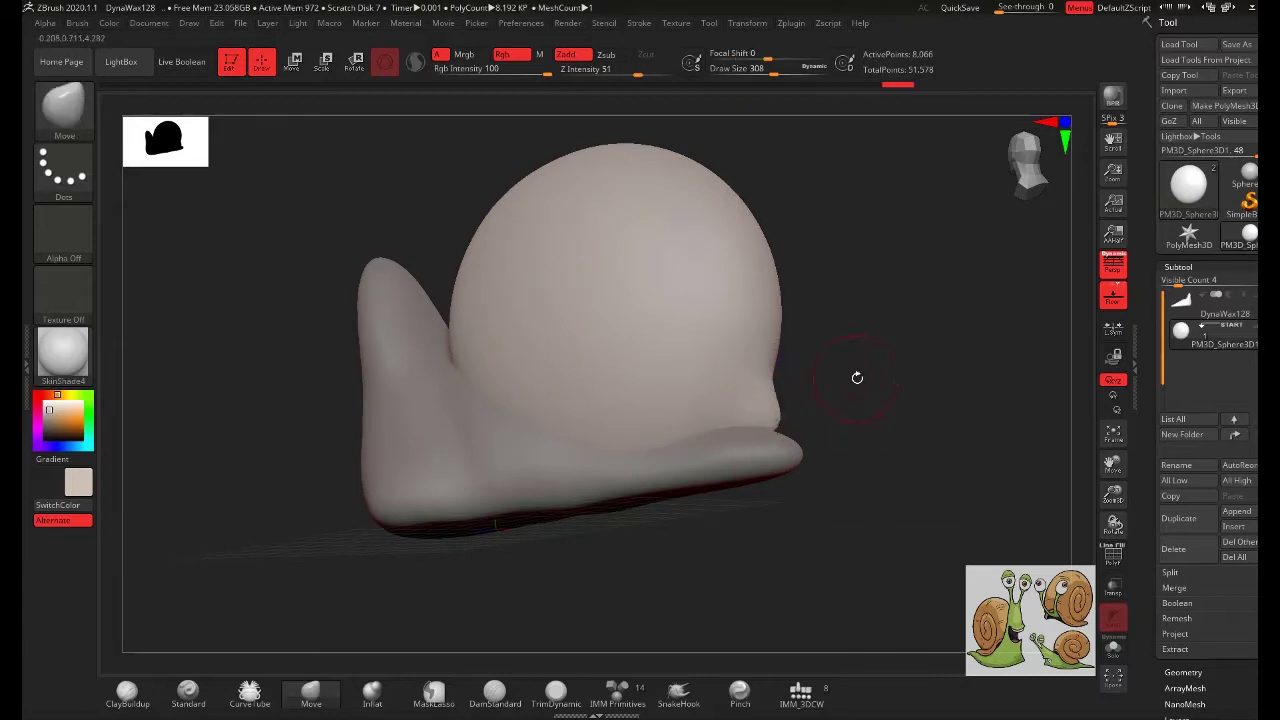
shift+drag(854, 374, 775, 412)
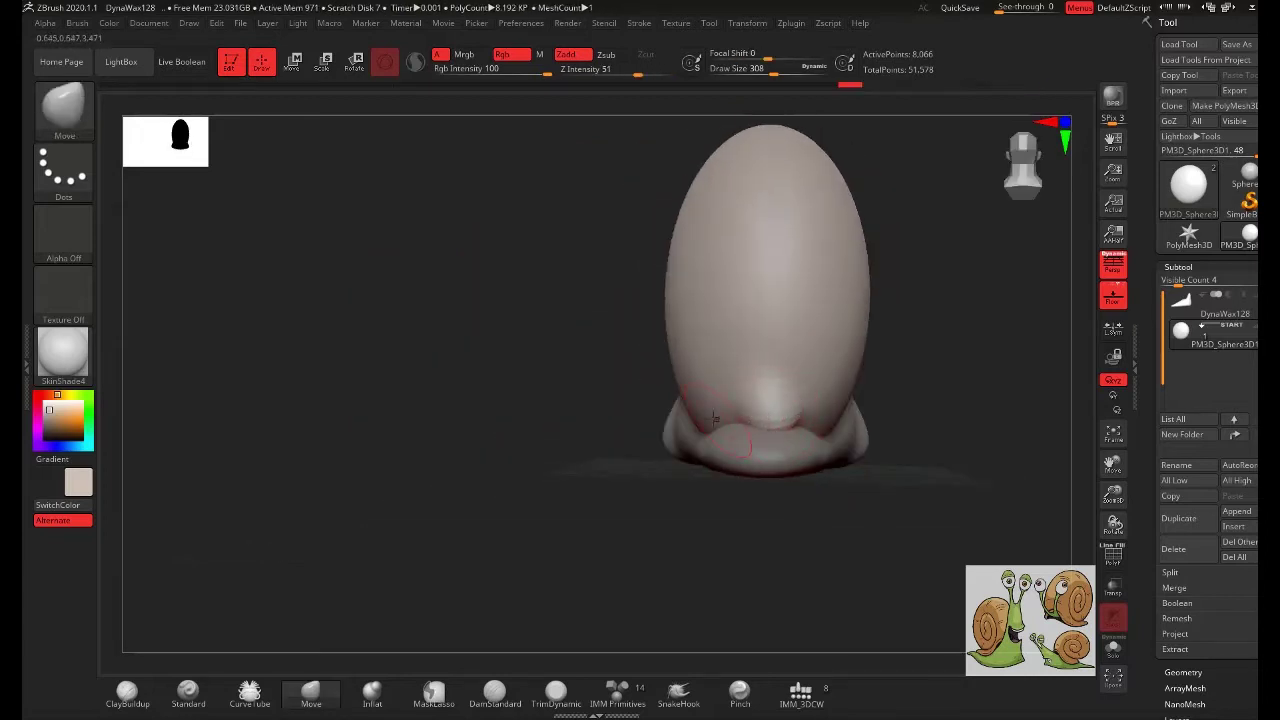
key(ctrl)
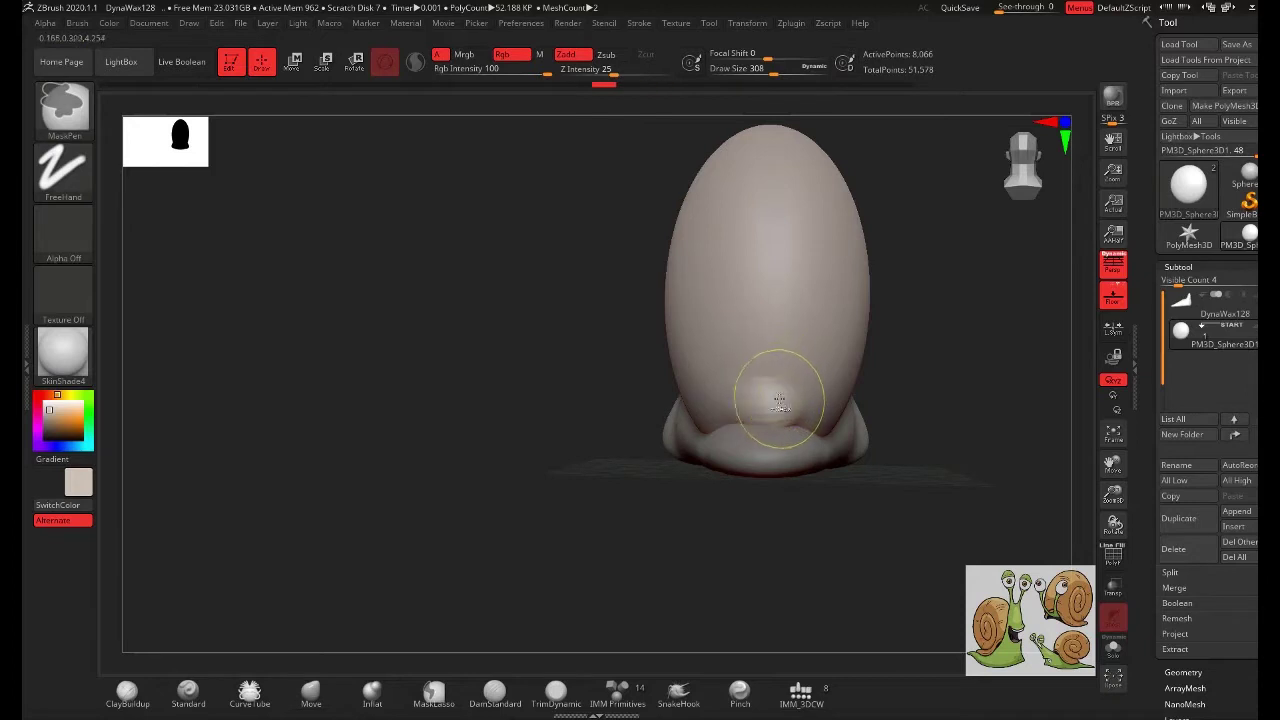
key(space)
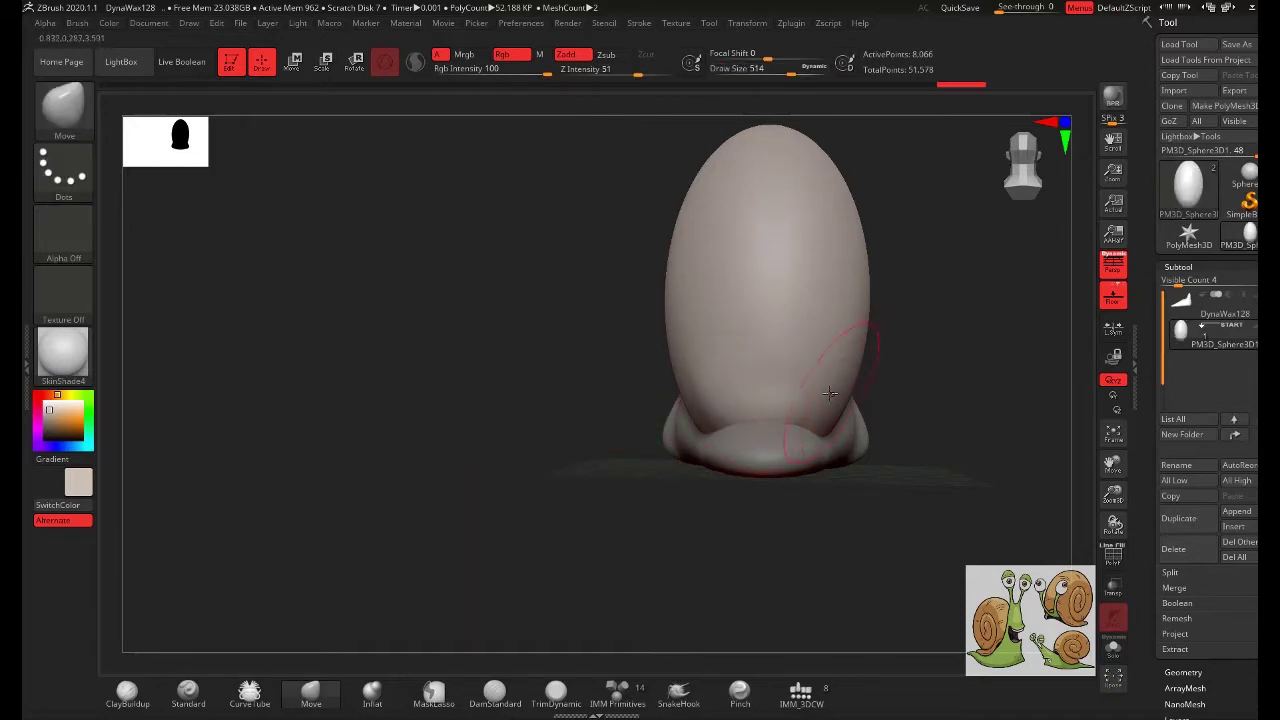
mouse_move(808, 410)
shift+mouse_down()
mouse_move(960, 349)
mouse_move(793, 416)
mouse_move(844, 380)
mouse_move(791, 370)
shift+mouse_up()
- Pull the lower body down around the shell's base, checking it from several angles
mouse_move(877, 371)
mouse_down()
mouse_move(749, 363)
mouse_move(957, 334)
mouse_move(924, 352)
mouse_move(910, 350)
mouse_move(943, 343)
mouse_move(830, 340)
mouse_move(806, 385)
mouse_up()
alt+drag(880, 405, 673, 323)
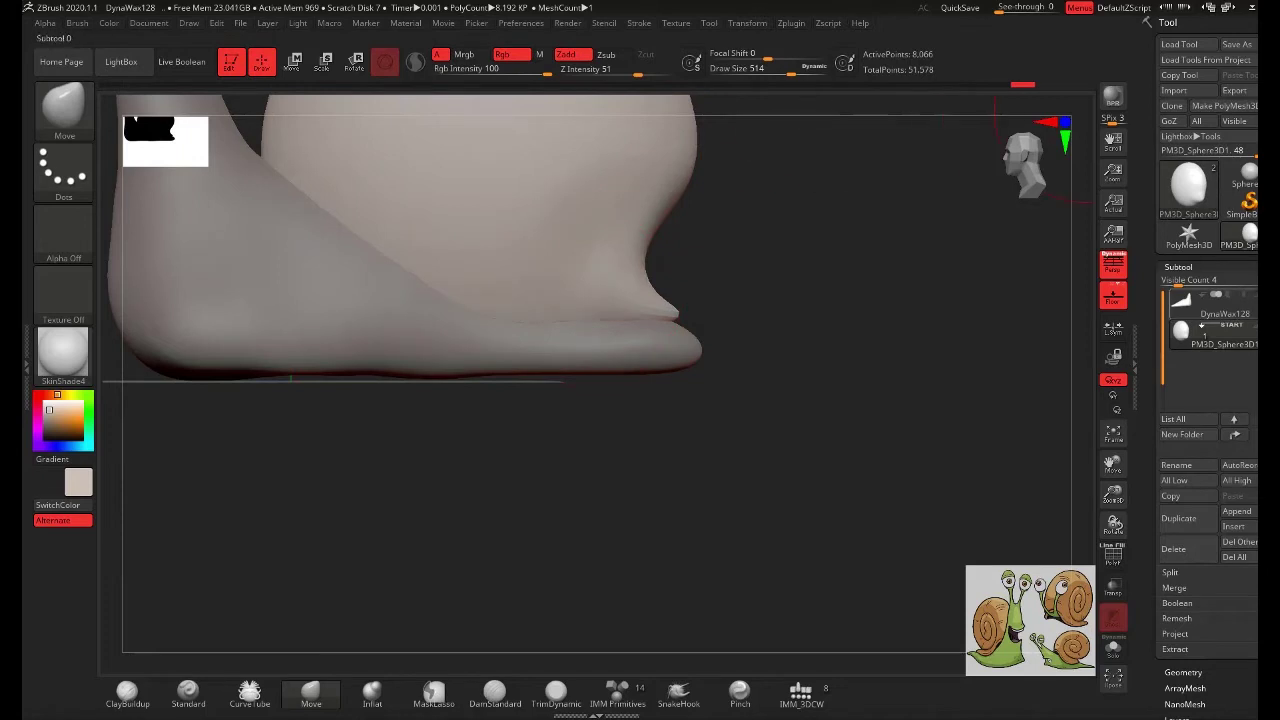
mouse_move(764, 264)
mouse_down()
mouse_move(757, 306)
mouse_move(734, 189)
mouse_move(846, 289)
mouse_move(778, 259)
mouse_move(677, 371)
mouse_up()
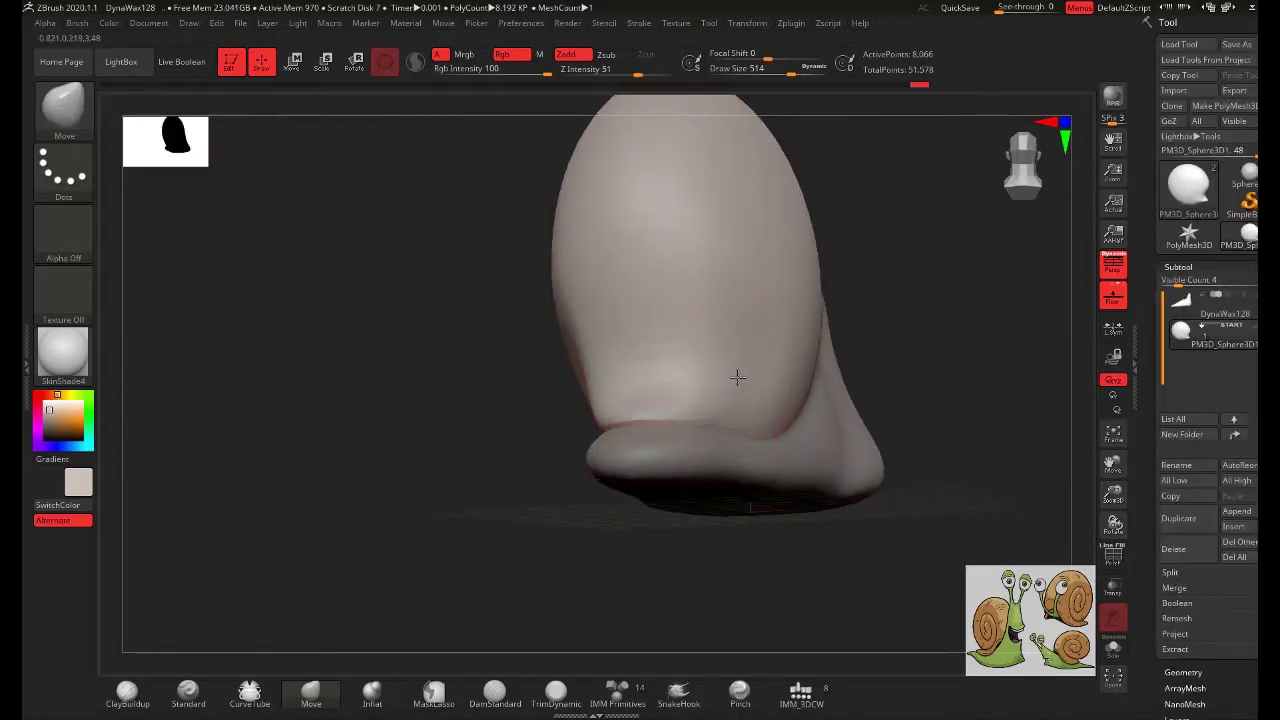
mouse_move(788, 457)
mouse_down()
mouse_move(743, 428)
mouse_move(730, 436)
mouse_up()
right_drag(805, 427, 825, 422)
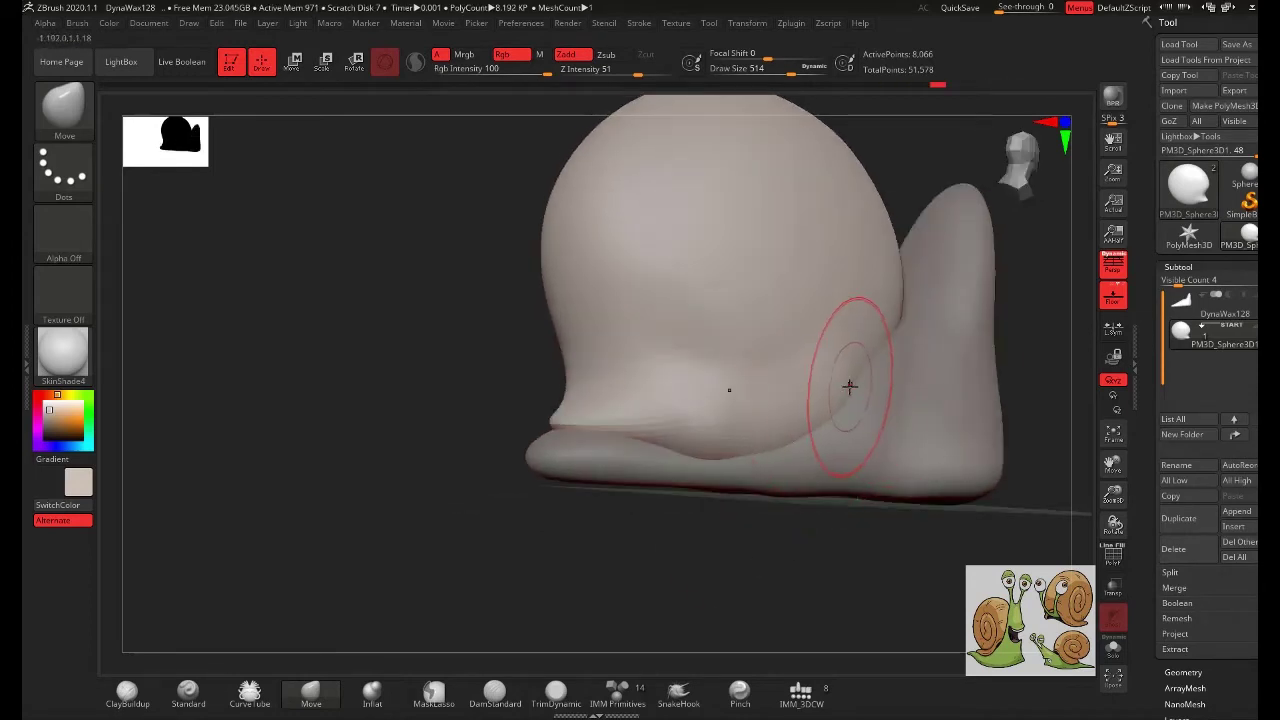
drag(1043, 355, 895, 369)
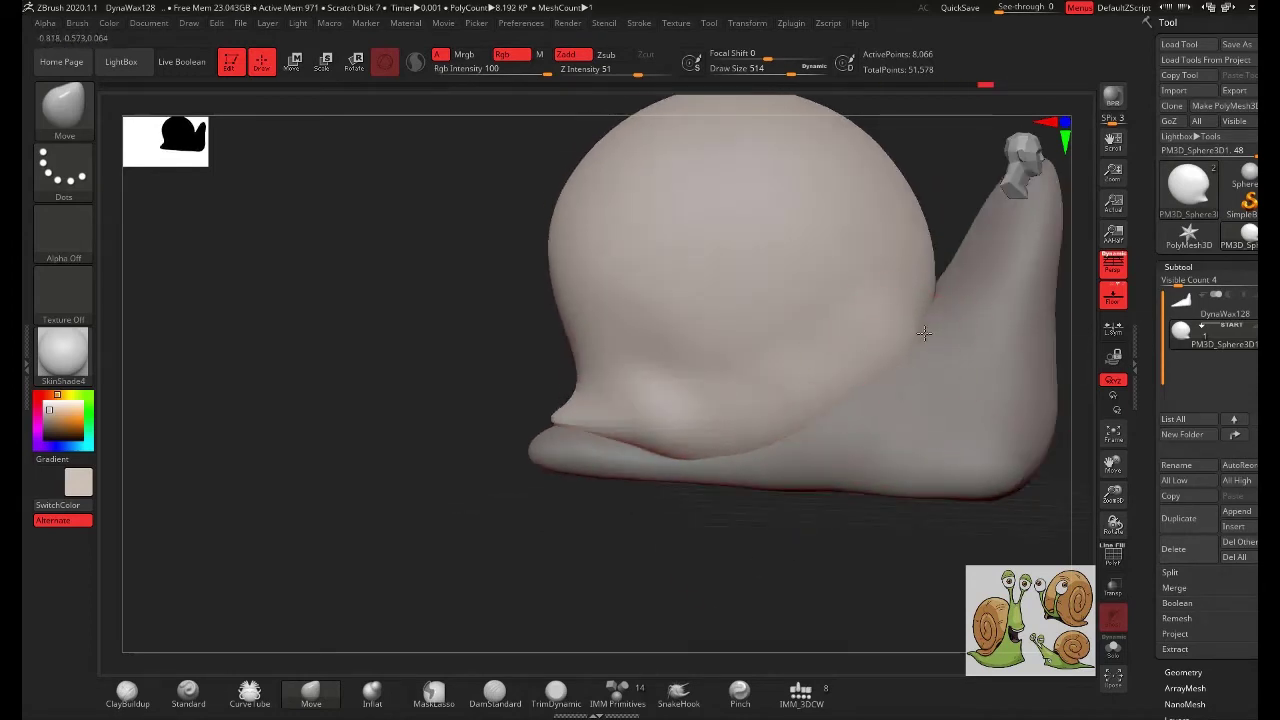
drag(883, 531, 852, 433)
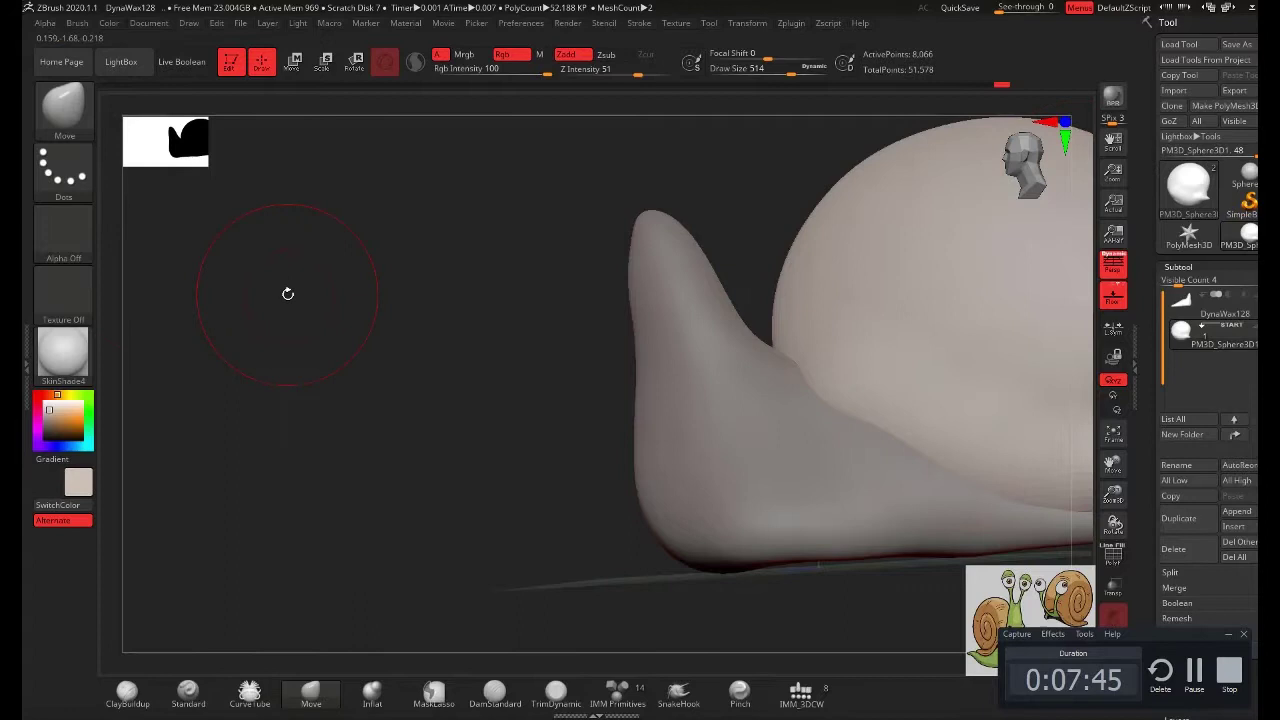
drag(287, 293, 444, 245)
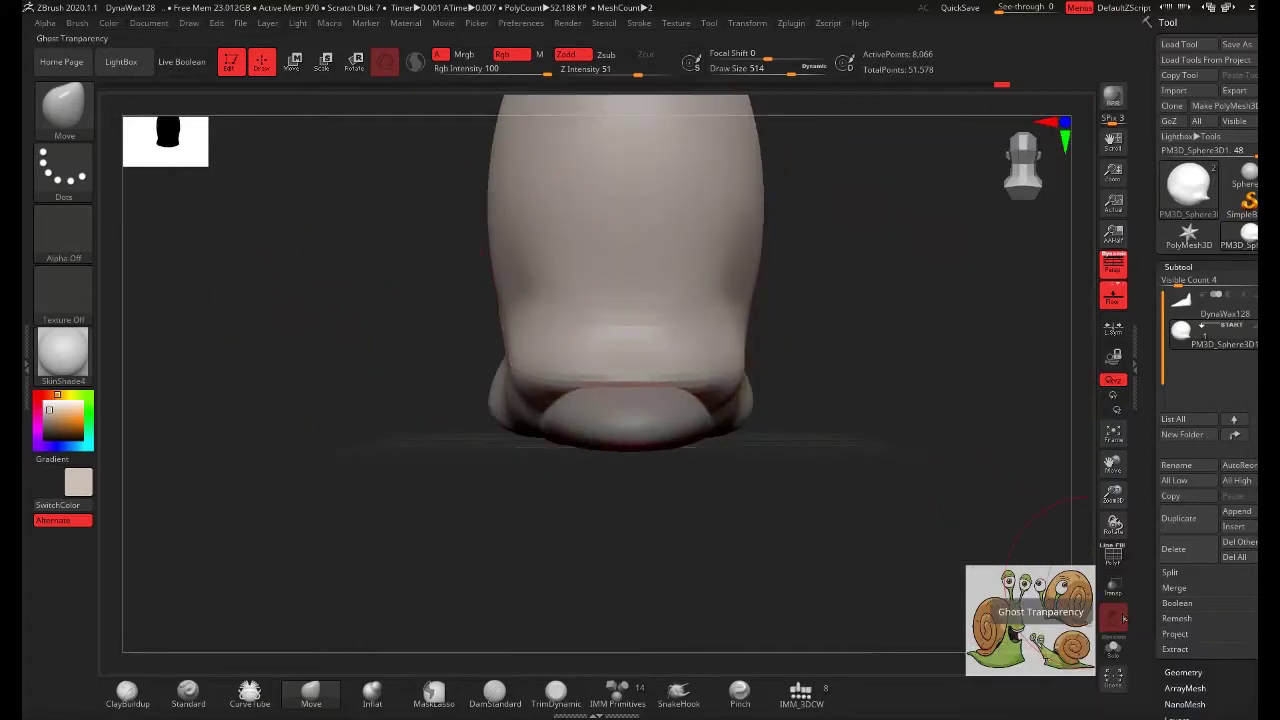
- With Ghost Transparency on, smooth the hollow pocket on the shell's front until it flattens
click(1114, 645)
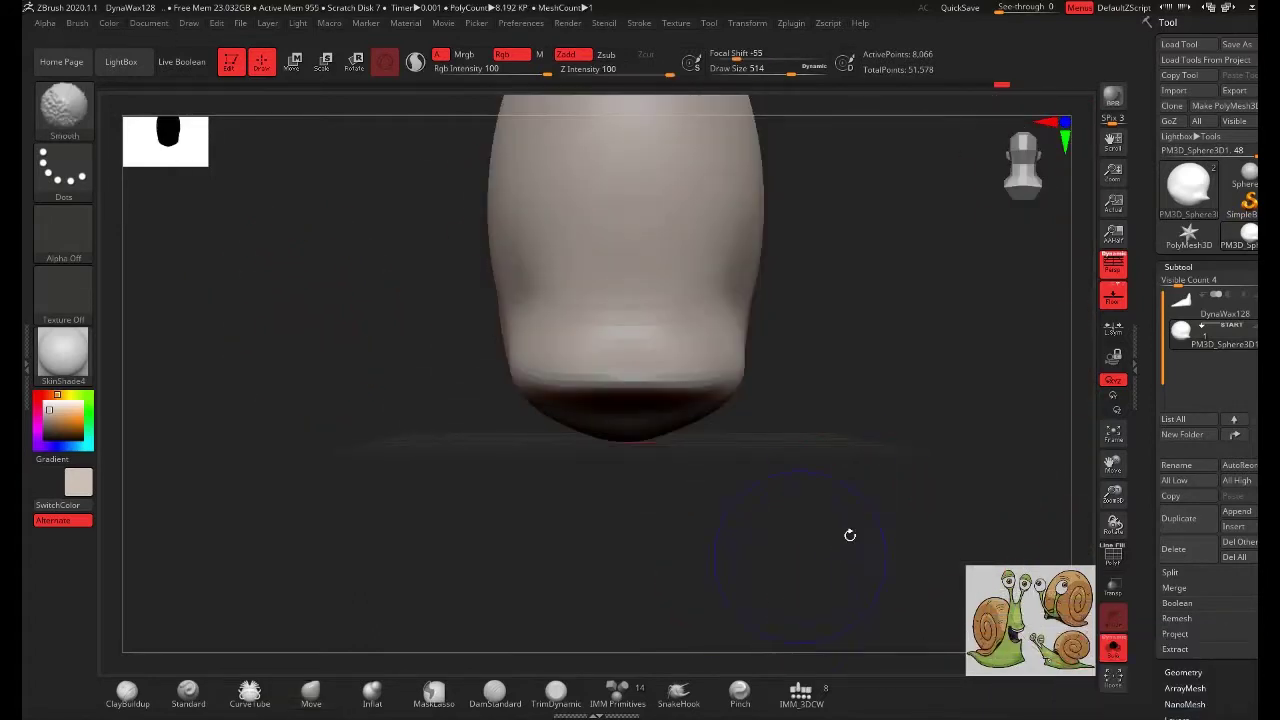
drag(850, 535, 886, 382)
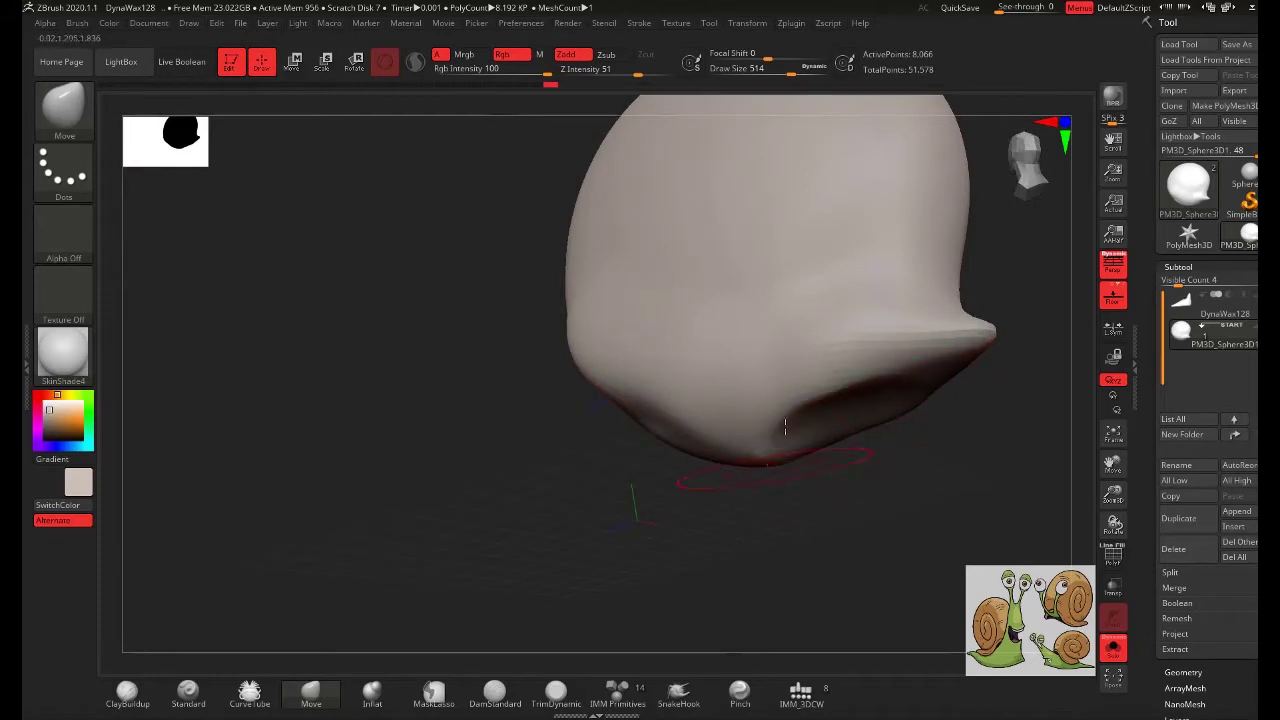
drag(891, 437, 826, 380)
key(shift)
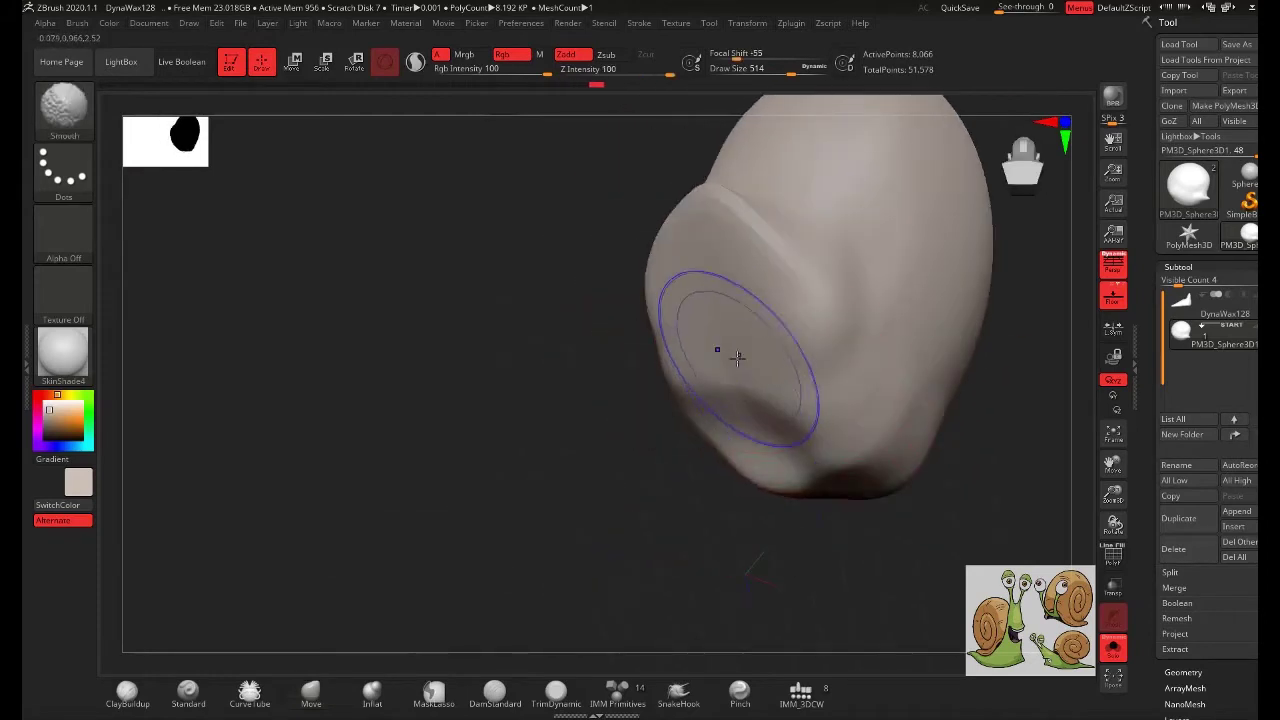
shift+drag(736, 357, 761, 388)
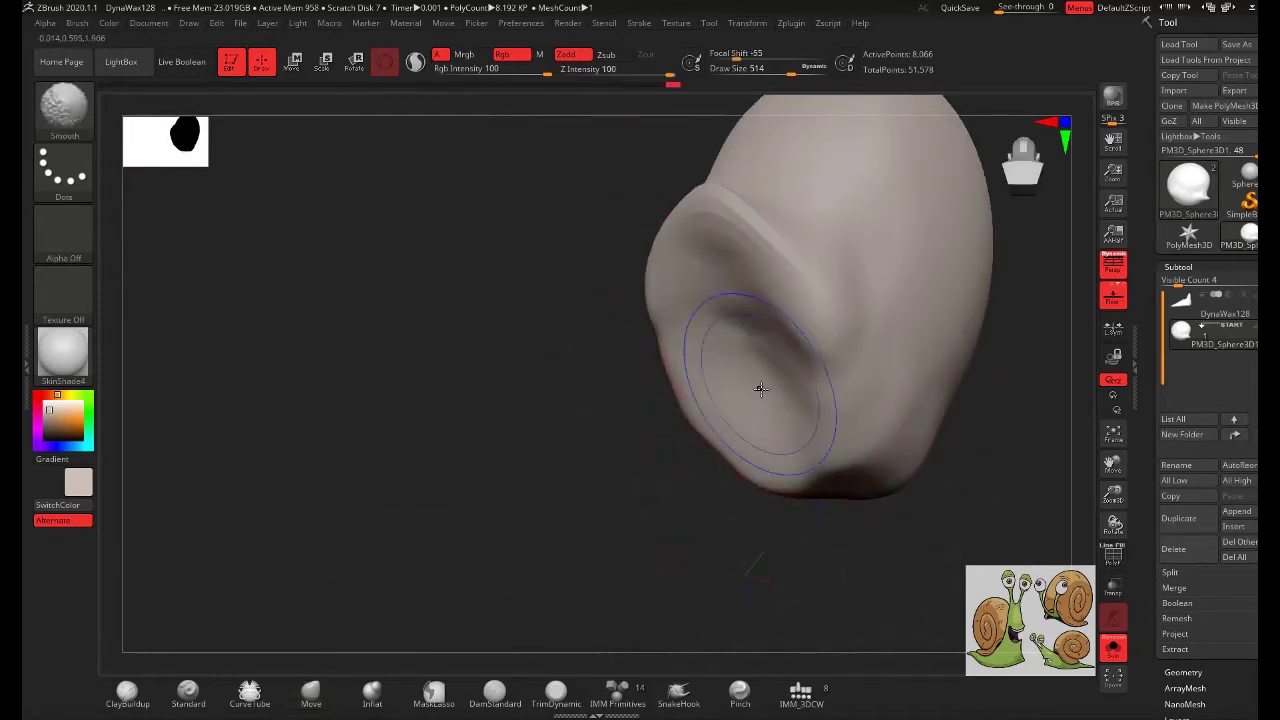
shift+drag(848, 294, 777, 300)
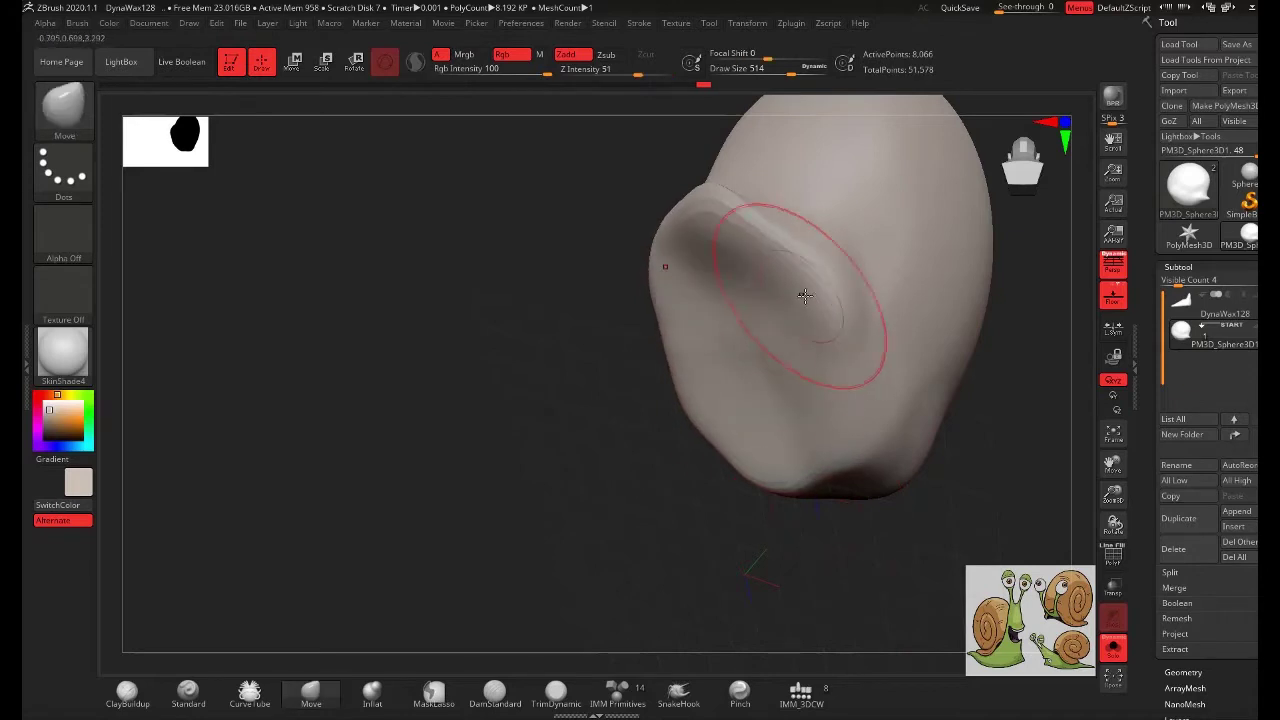
mouse_move(771, 414)
mouse_down()
mouse_move(941, 353)
mouse_move(739, 448)
mouse_move(777, 476)
mouse_up()
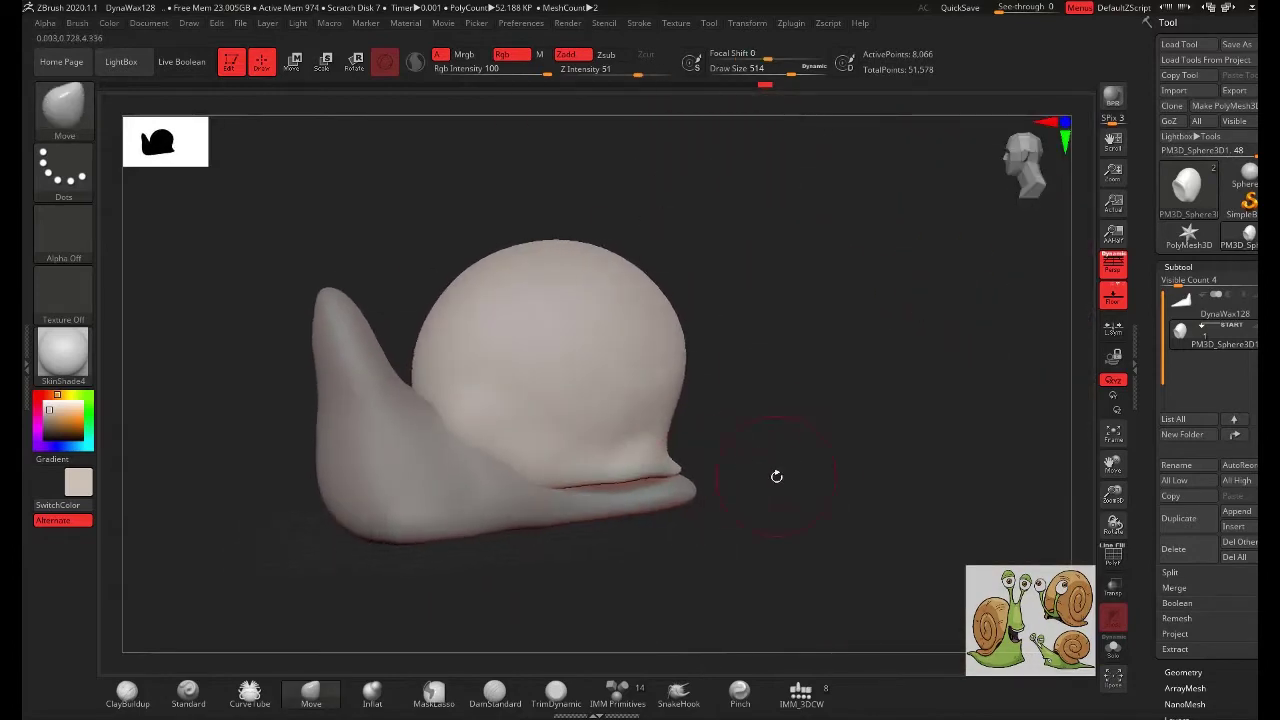
- Solo the shell to inspect its back, then show the whole snail again
click(1113, 648)
mouse_move(600, 580)
mouse_down()
mouse_move(548, 464)
mouse_move(551, 424)
mouse_up()
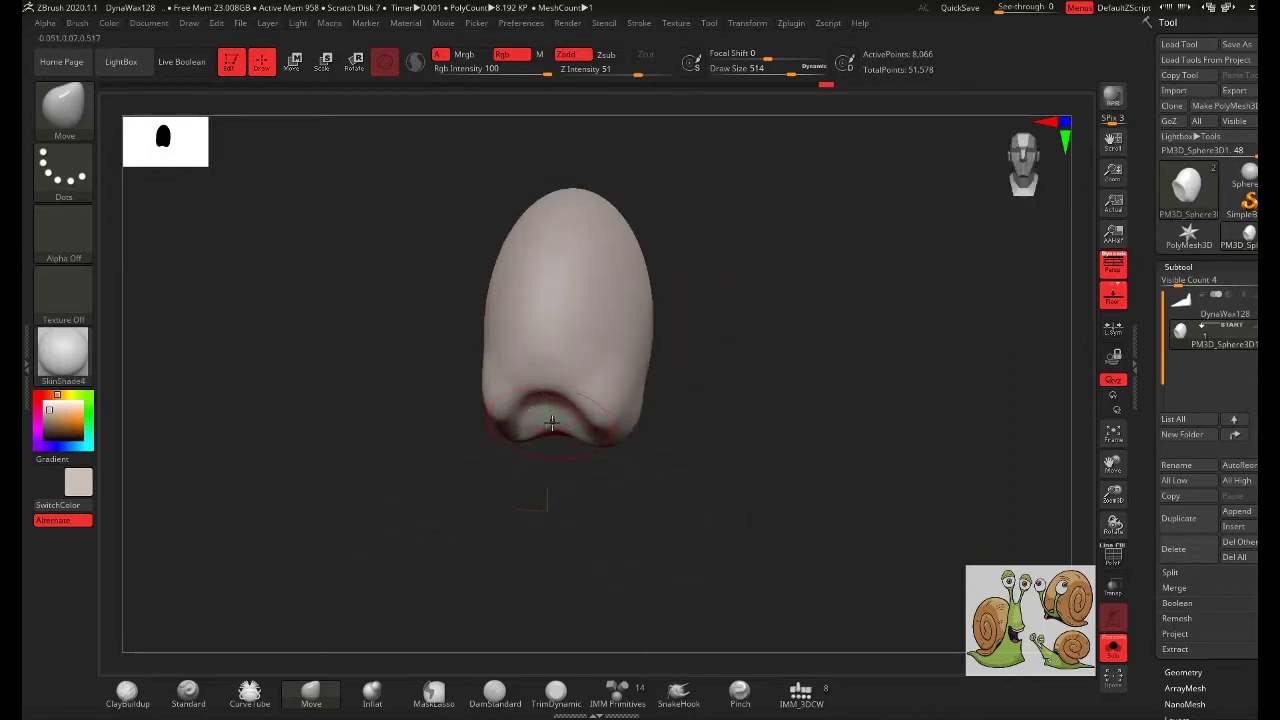
click(1113, 648)
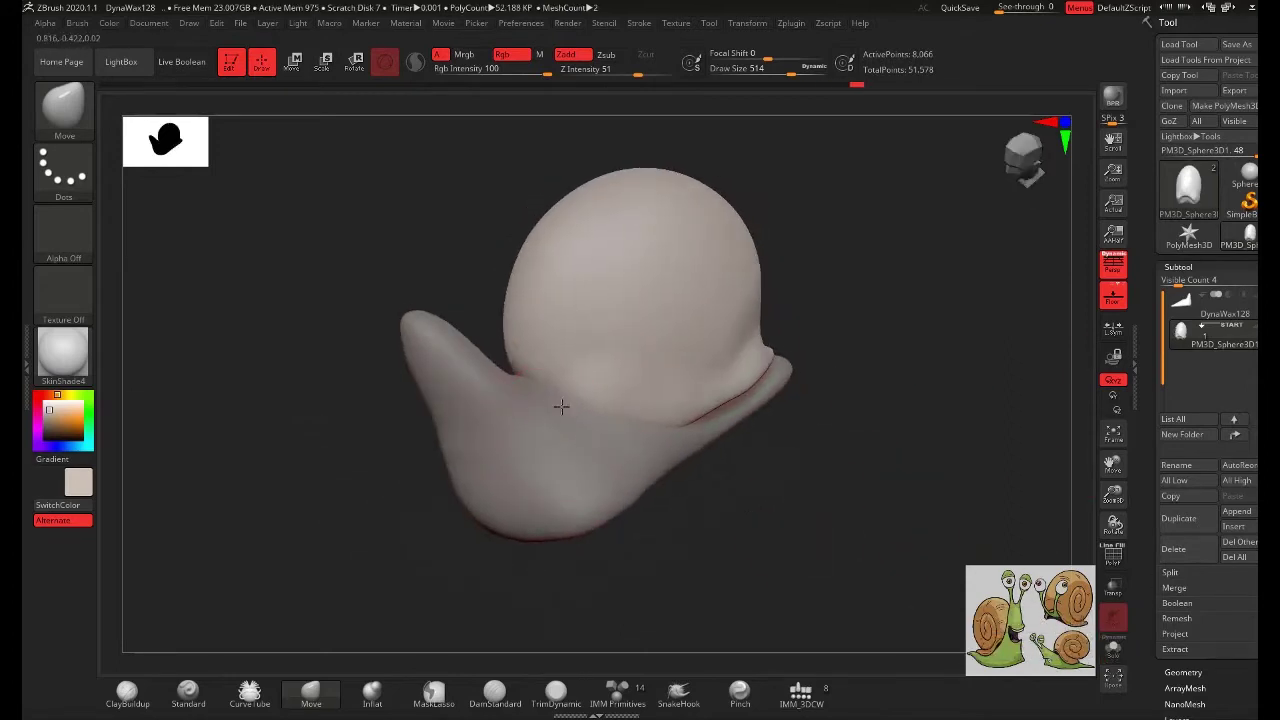
right_drag(610, 412, 656, 395)
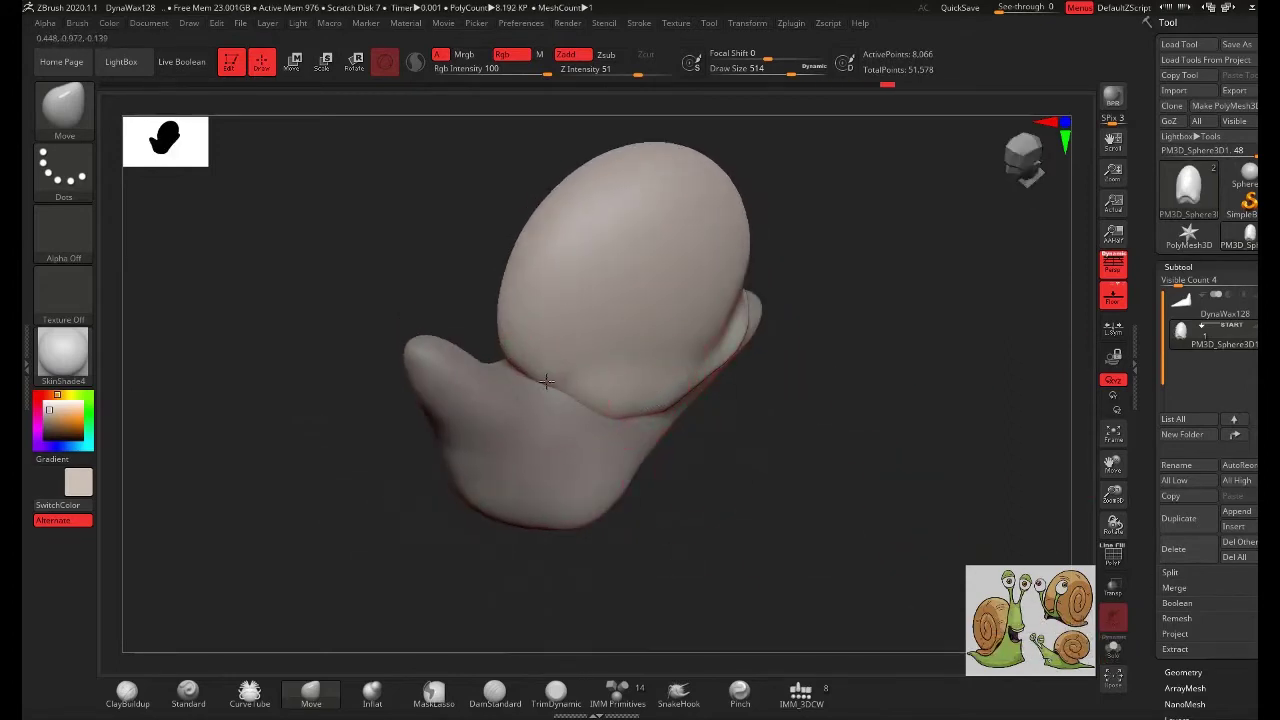
- Solo the DynaWax128 foot, smooth its middle surface, then select the PM3D_Sphere3D1 shell
alt+click(579, 367)
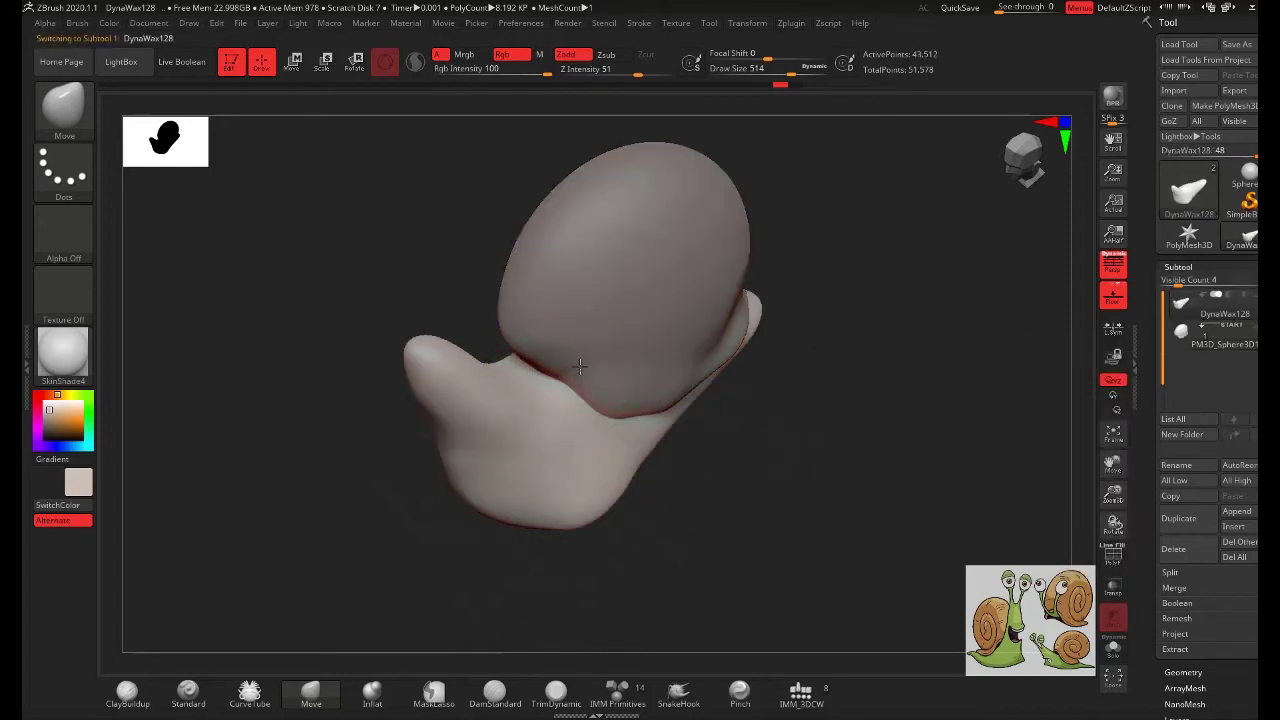
click(1120, 648)
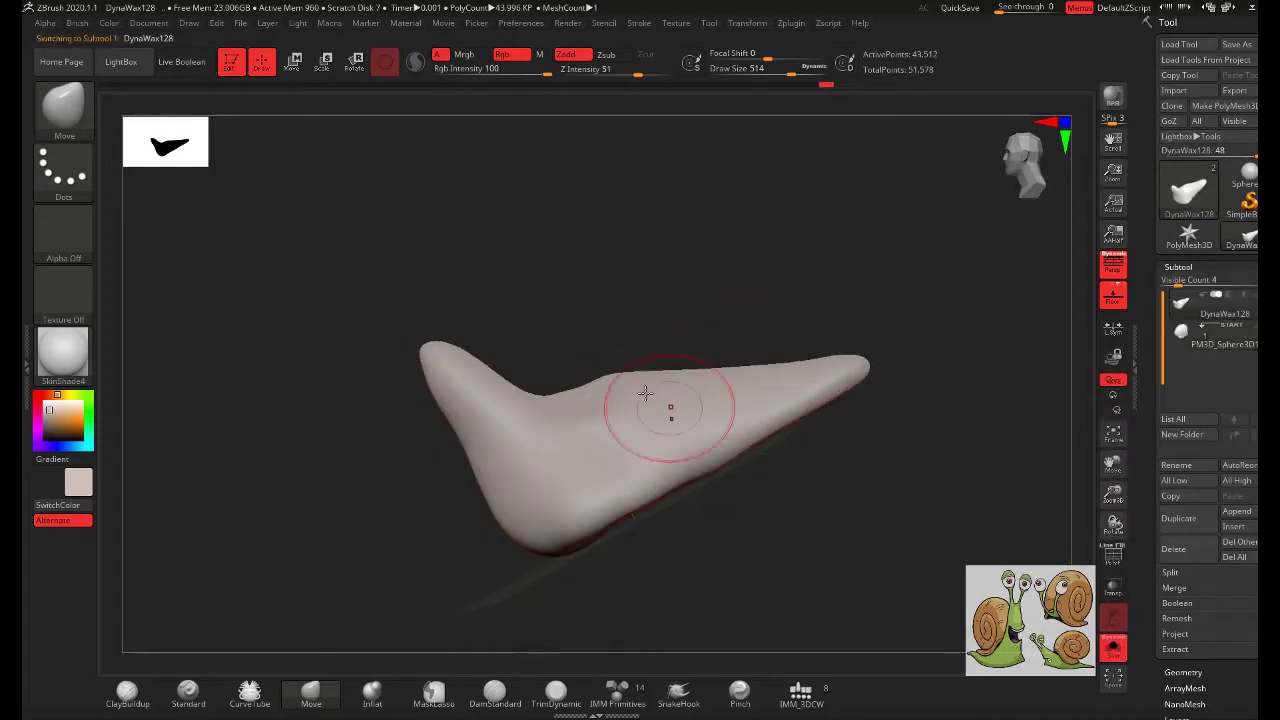
mouse_move(581, 397)
right_down()
mouse_move(637, 331)
mouse_move(617, 373)
right_up()
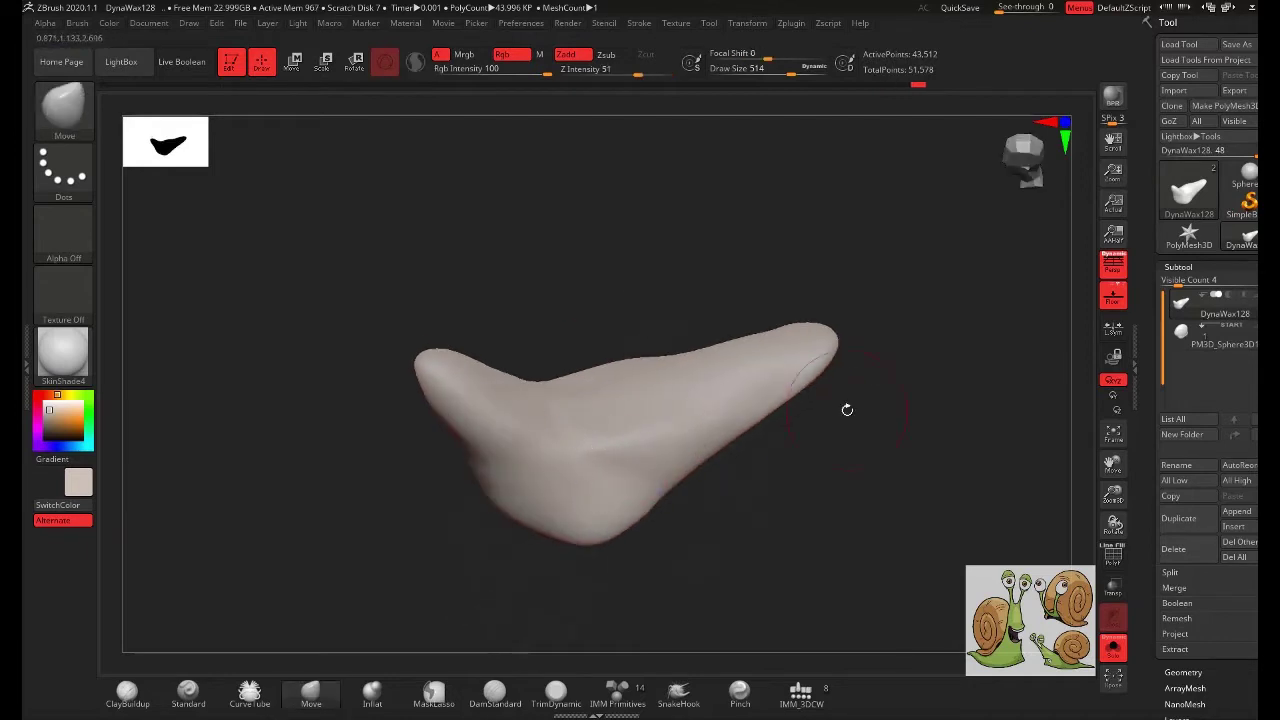
right_drag(846, 409, 601, 461)
right_drag(558, 403, 552, 434)
mouse_move(675, 352)
right_down()
mouse_move(671, 251)
mouse_move(626, 457)
mouse_move(760, 457)
mouse_move(483, 543)
right_up()
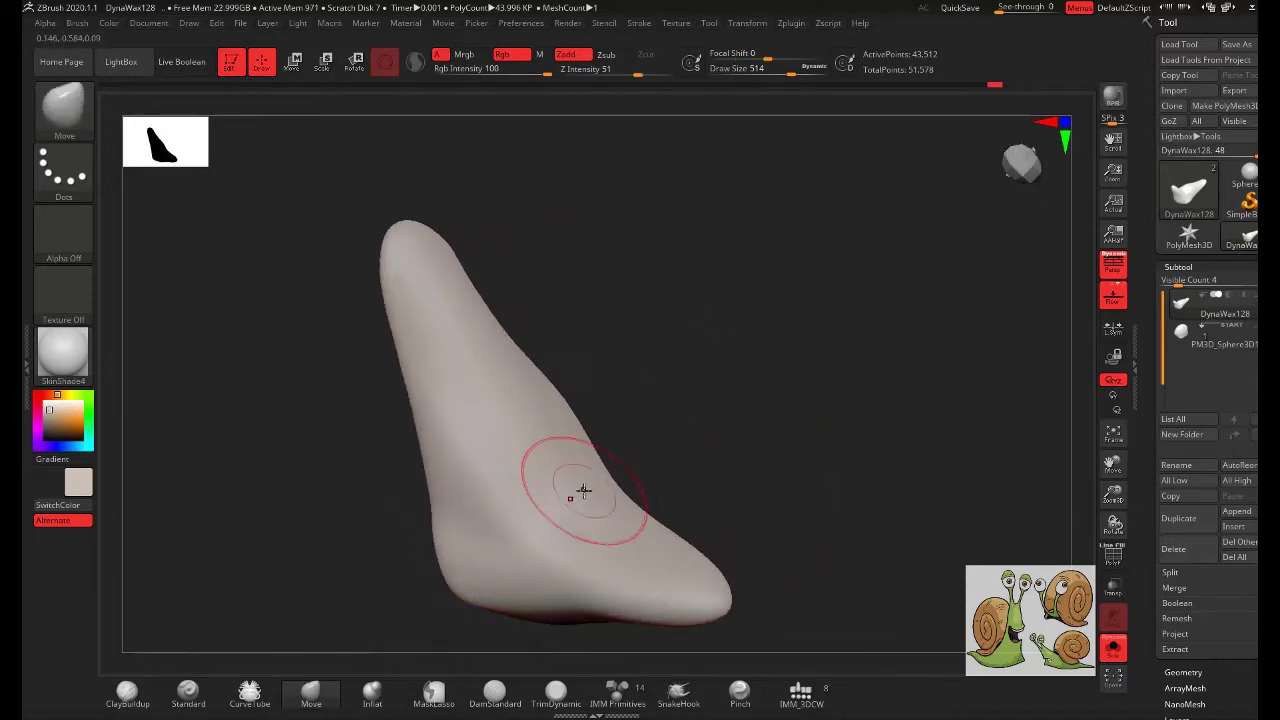
shift+drag(522, 541, 561, 497)
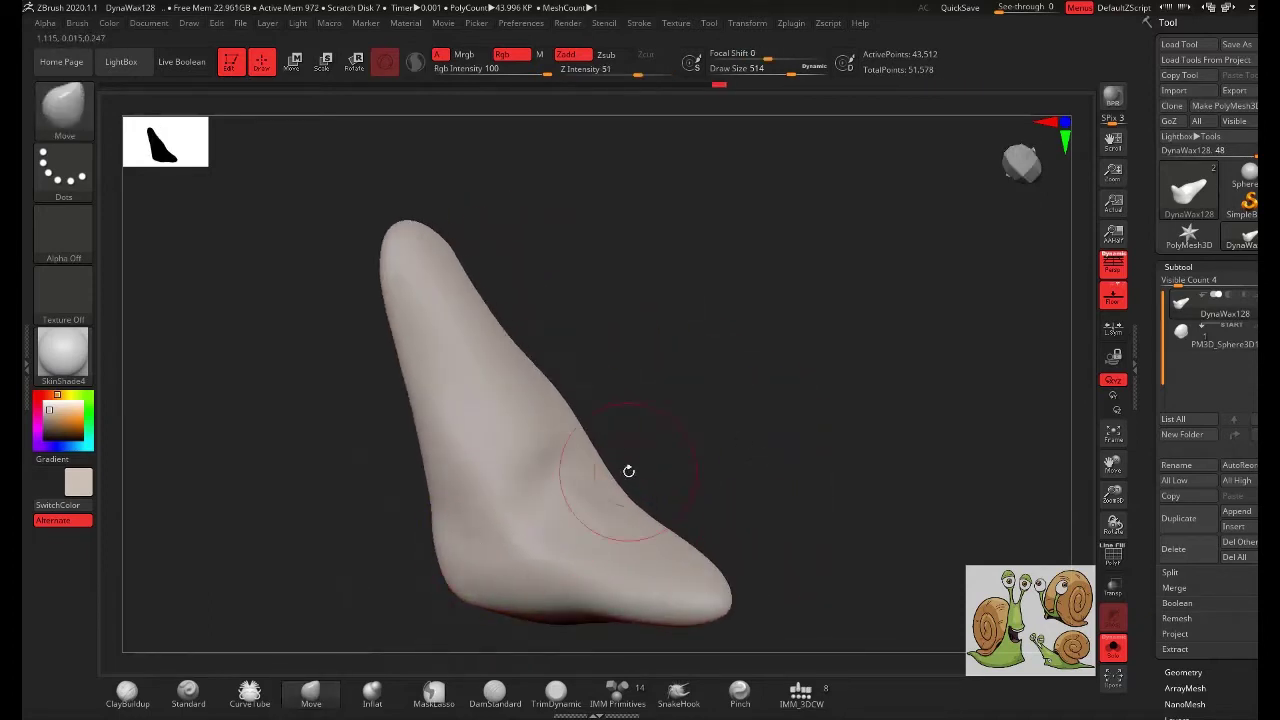
mouse_move(551, 503)
right_down()
mouse_move(740, 337)
mouse_move(890, 404)
mouse_move(792, 521)
right_up()
alt+click(555, 537)
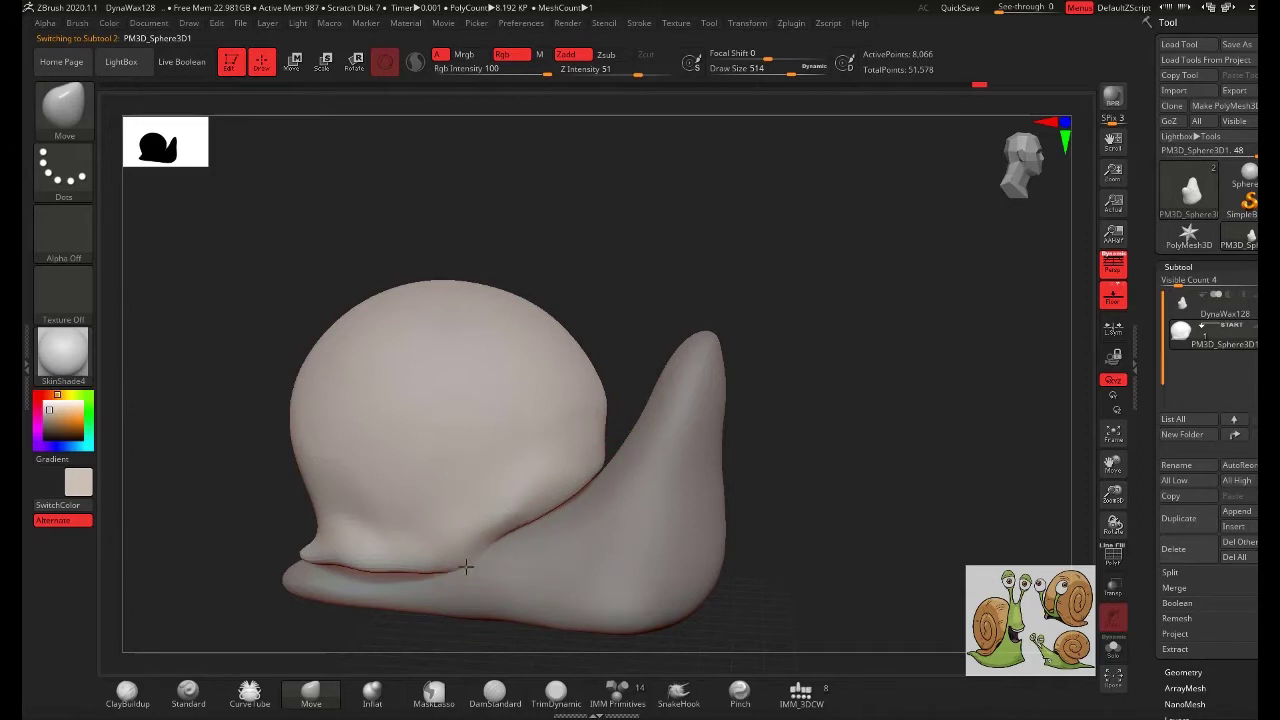
- Solo the shell, then push and smooth the hollow on its underside
right_drag(491, 556, 853, 412)
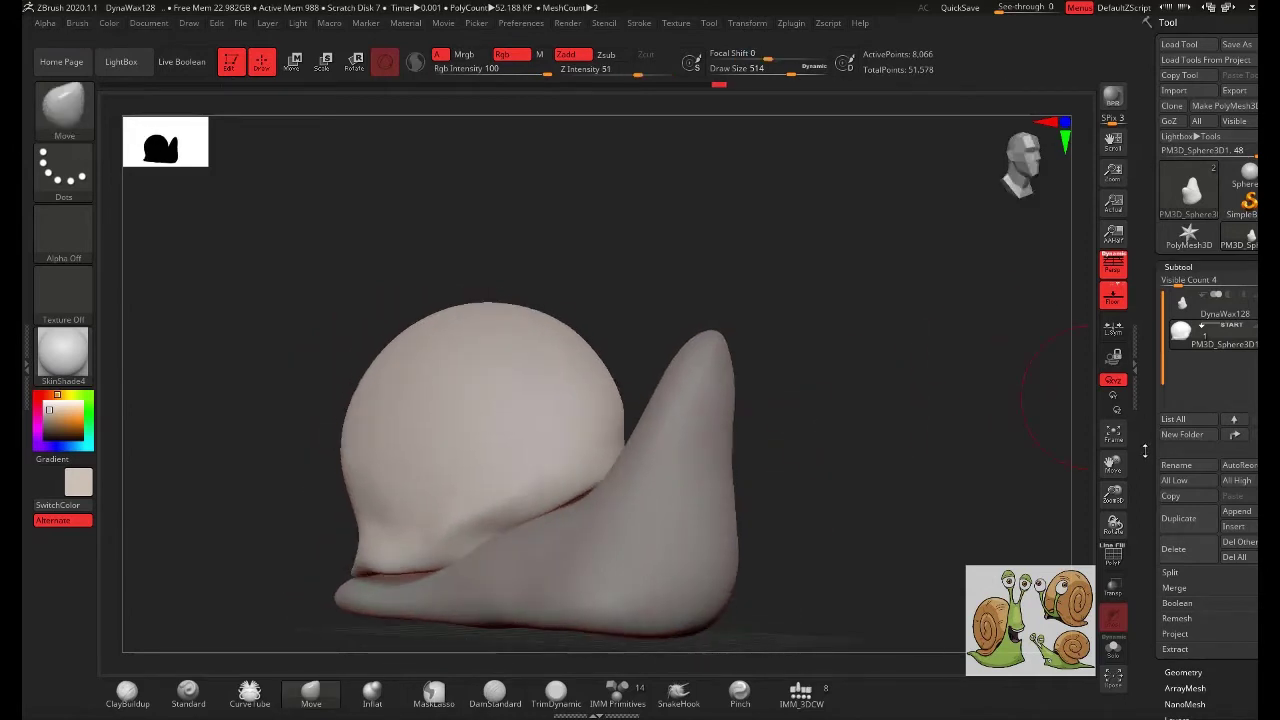
click(1113, 646)
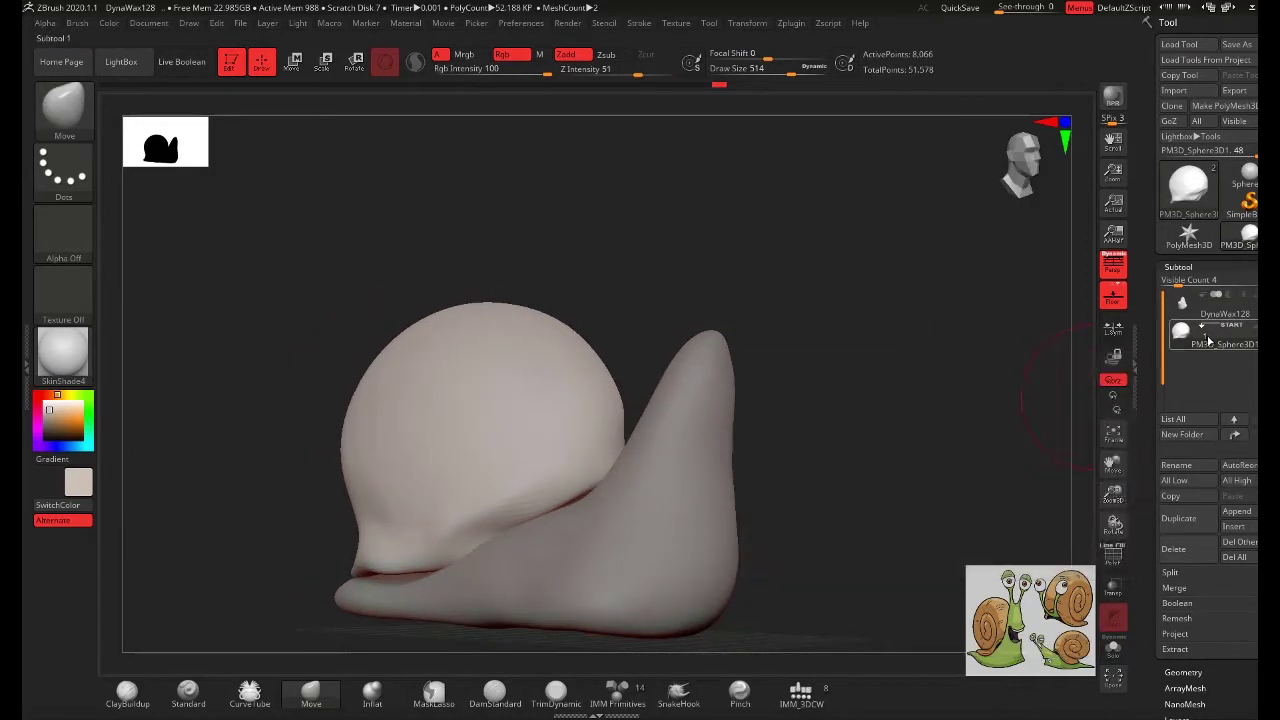
drag(1112, 494, 654, 515)
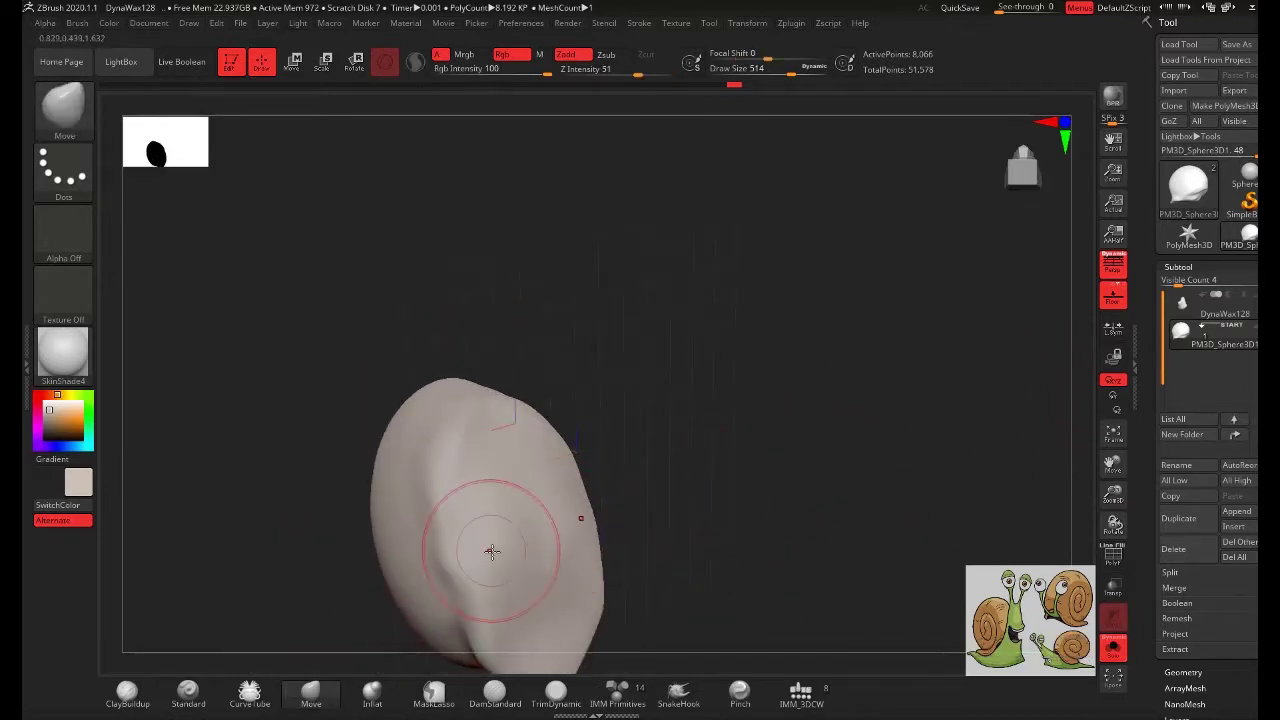
drag(492, 551, 514, 423)
drag(566, 580, 530, 540)
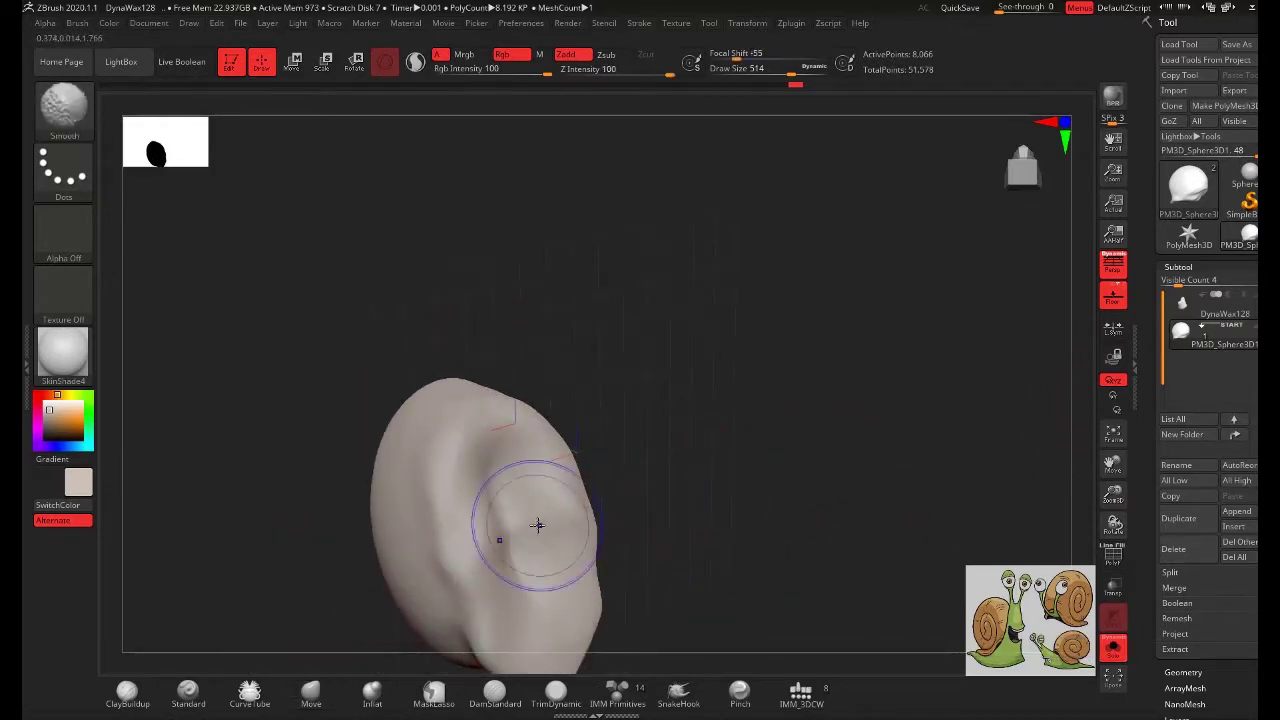
- Mask the shell's inner hollow, invert the mask, reshape the hollow with Move, then clear the mask
drag(743, 413, 763, 349)
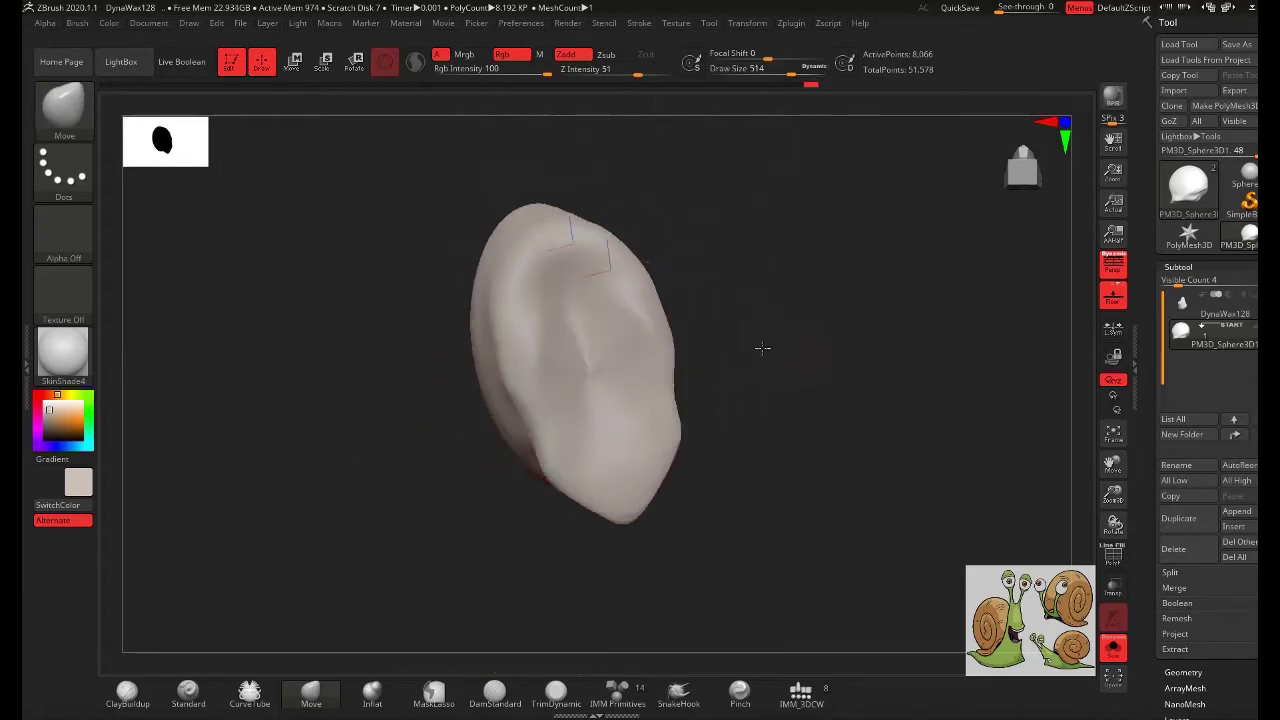
mouse_move(563, 306)
ctrl+mouse_down()
mouse_move(603, 437)
mouse_move(549, 300)
mouse_move(580, 420)
ctrl+mouse_up()
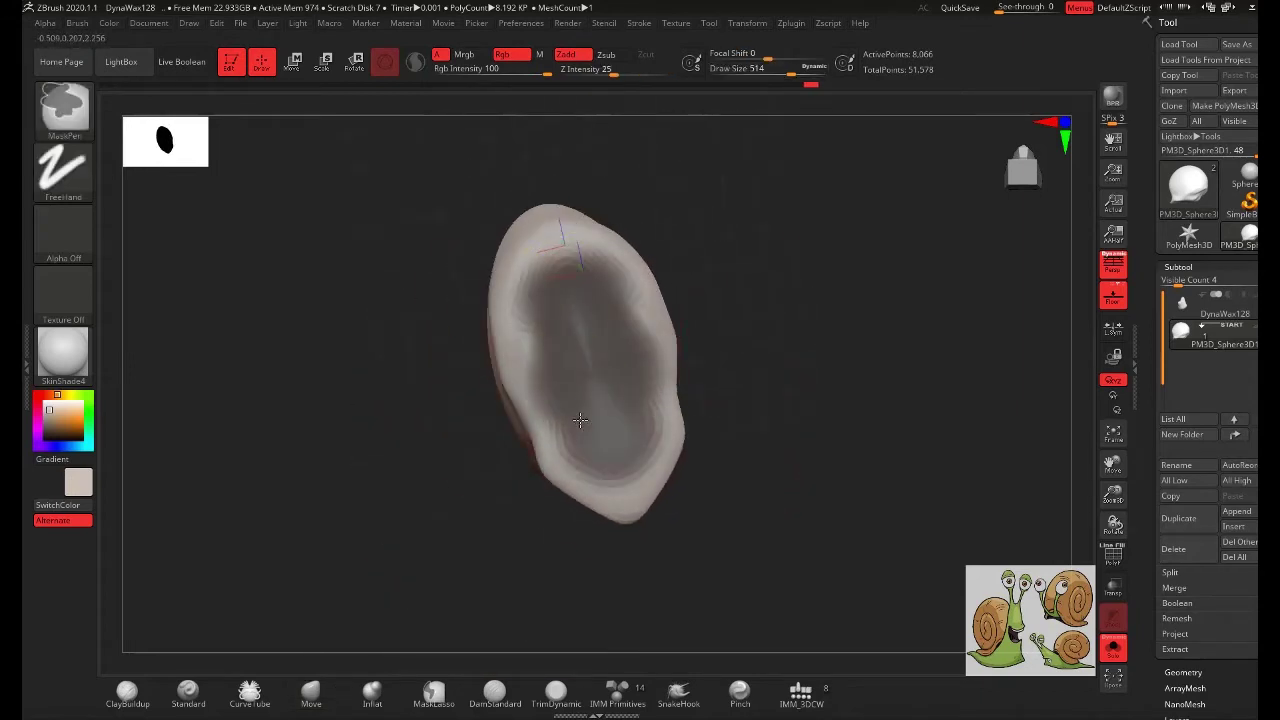
drag(663, 314, 737, 303)
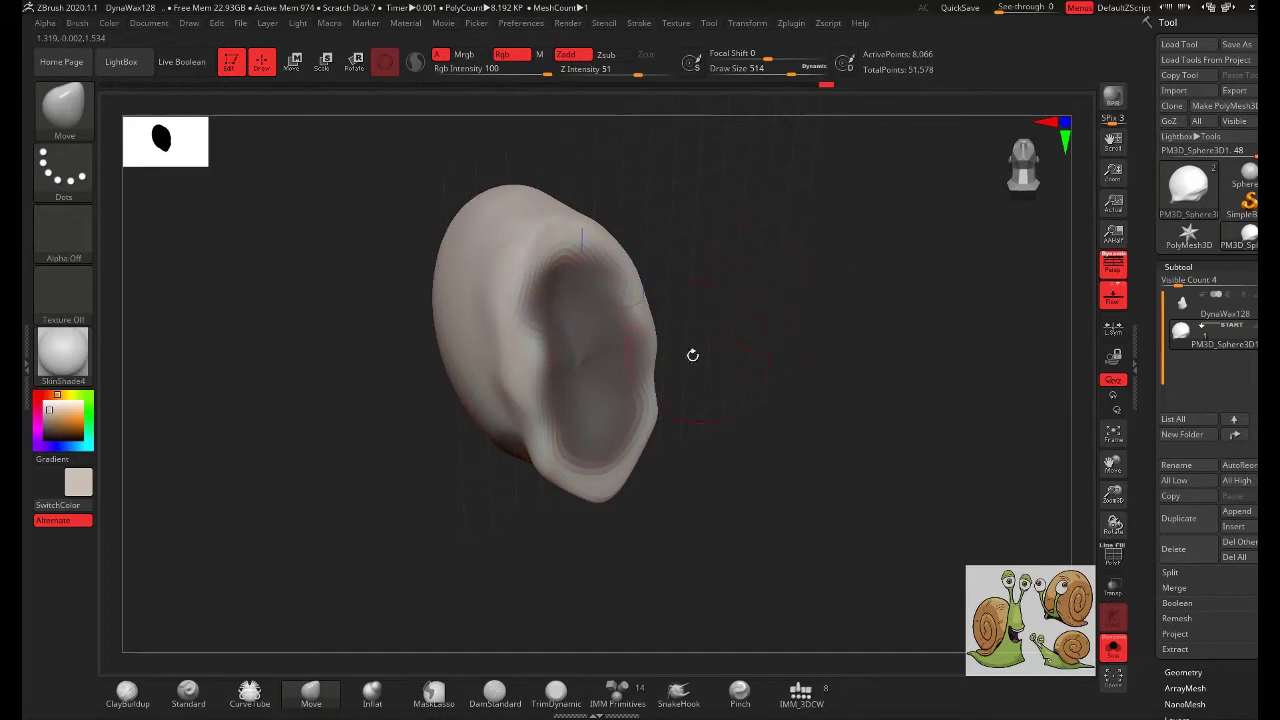
ctrl+click(767, 380)
click(311, 690)
mouse_move(560, 320)
mouse_down()
mouse_move(600, 366)
mouse_move(583, 455)
mouse_move(611, 357)
mouse_move(577, 389)
mouse_up()
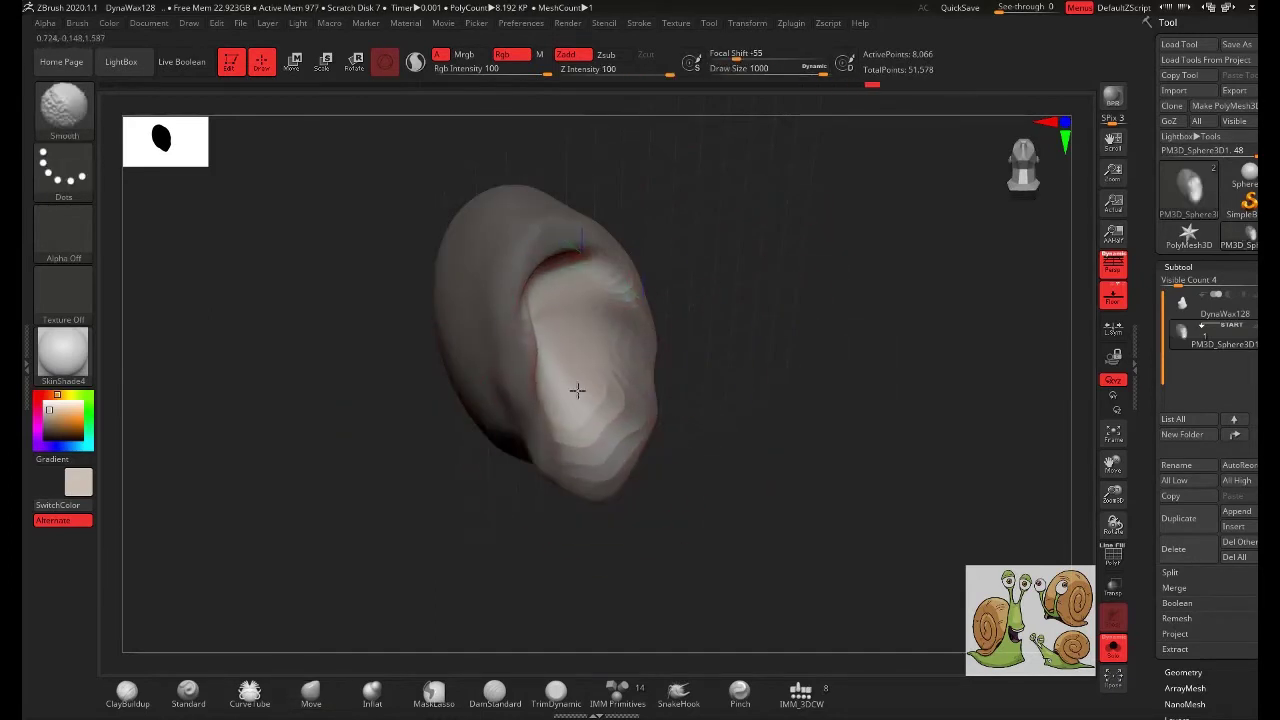
ctrl+click(809, 280)
mouse_move(829, 343)
mouse_down()
mouse_move(1100, 651)
mouse_move(900, 509)
mouse_move(877, 397)
mouse_move(837, 466)
mouse_move(587, 457)
mouse_move(664, 428)
mouse_up()
key(space)
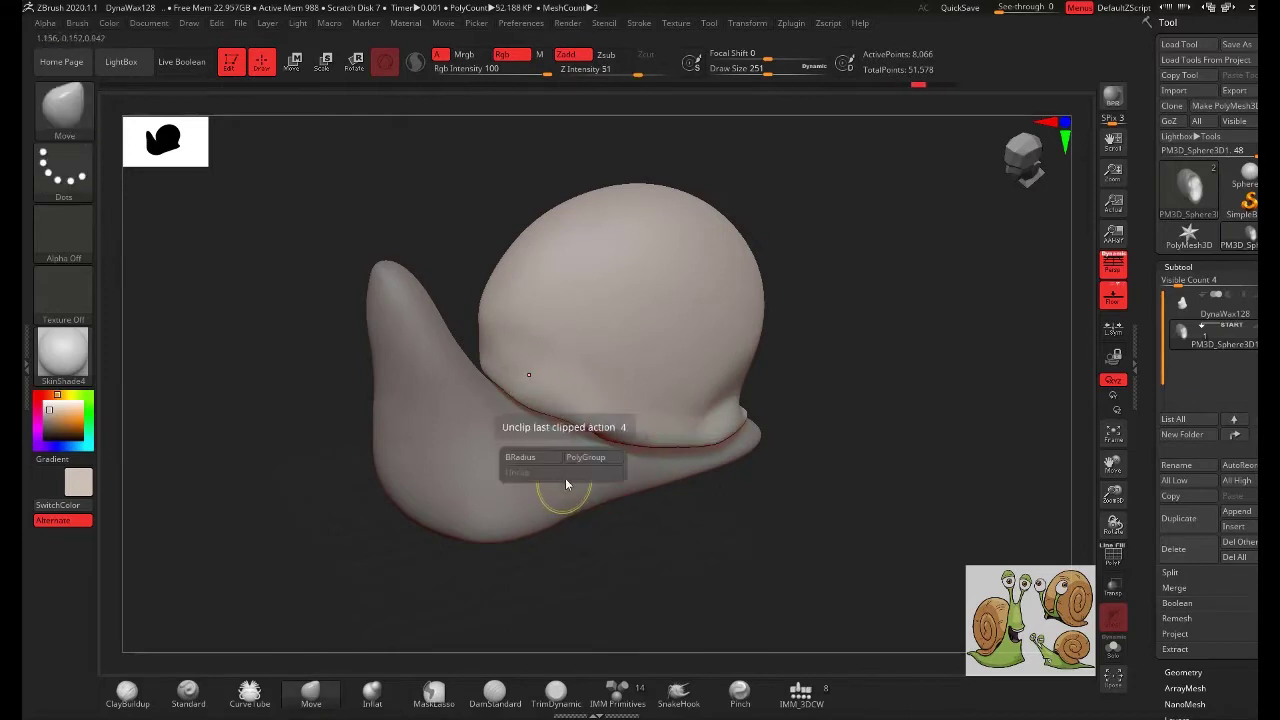
- Set Focal Shift to -37 and Draw Size to 514, then inspect the snail from side and three-quarter views
key(space)
mouse_move(612, 506)
mouse_down()
mouse_move(590, 506)
mouse_move(630, 491)
mouse_up()
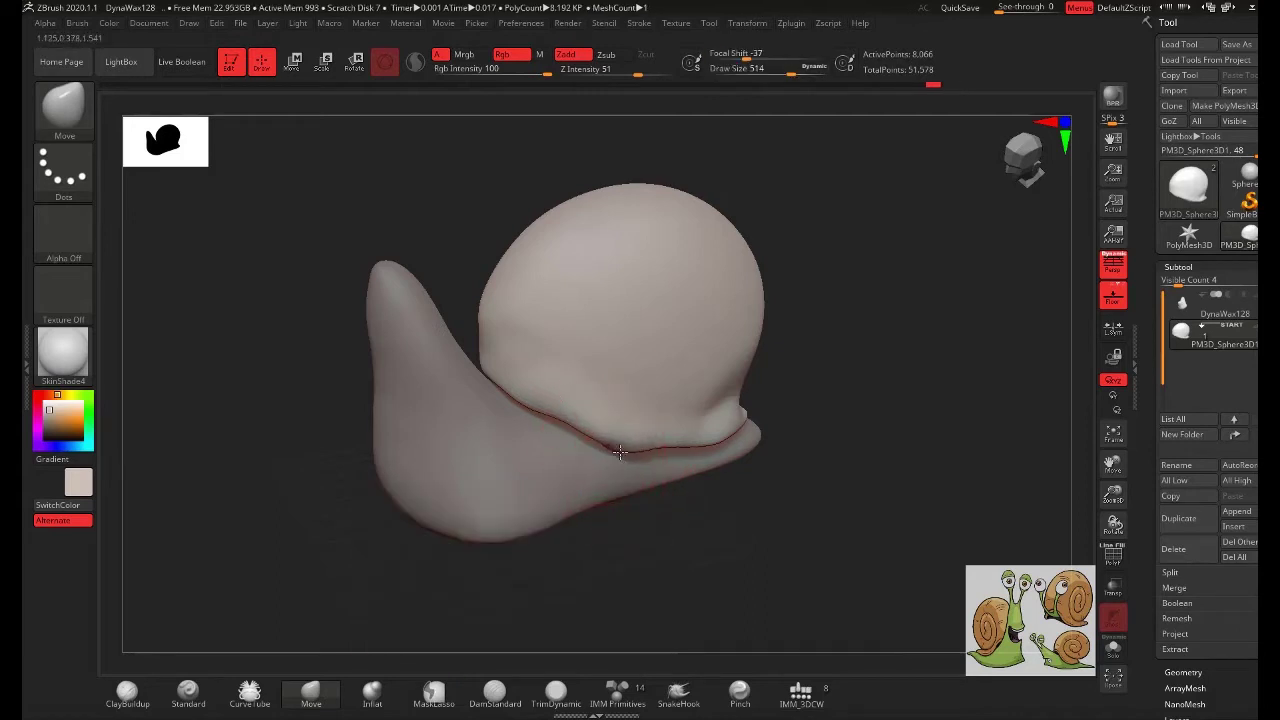
shift+right_drag(604, 442, 635, 447)
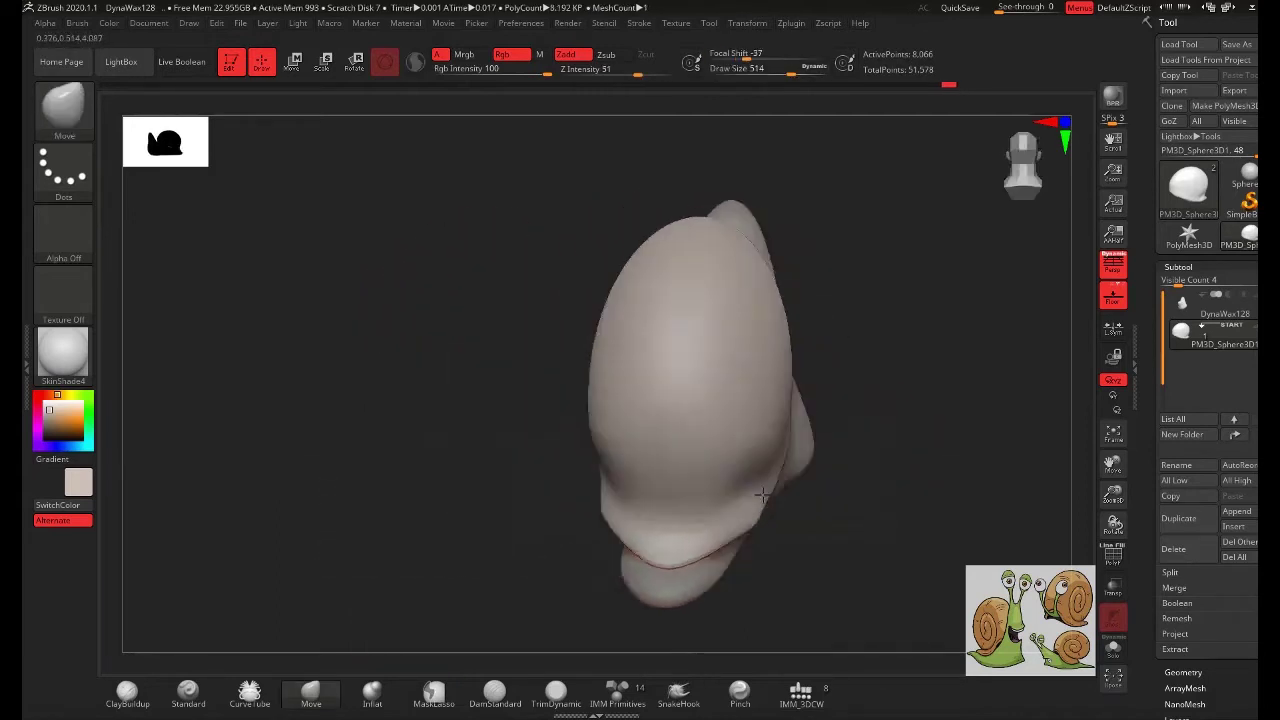
mouse_move(772, 488)
right_down()
mouse_move(946, 380)
mouse_move(700, 471)
right_up()
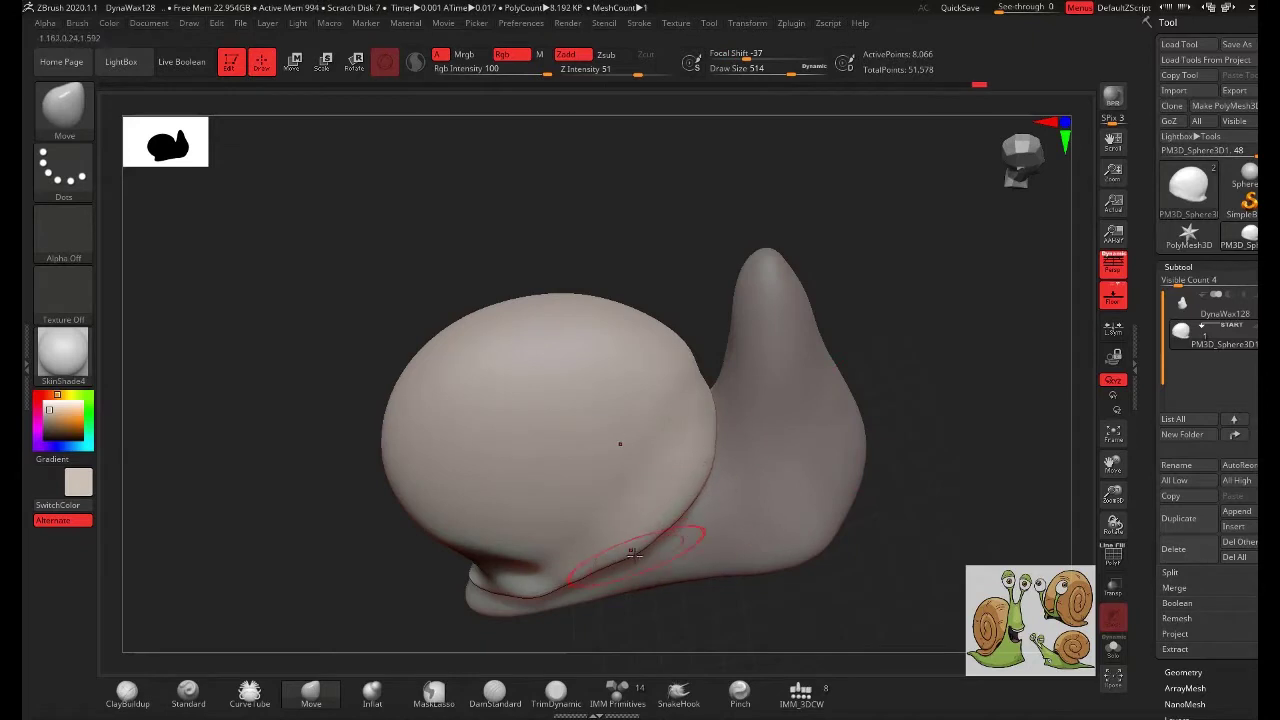
right_drag(672, 516, 616, 570)
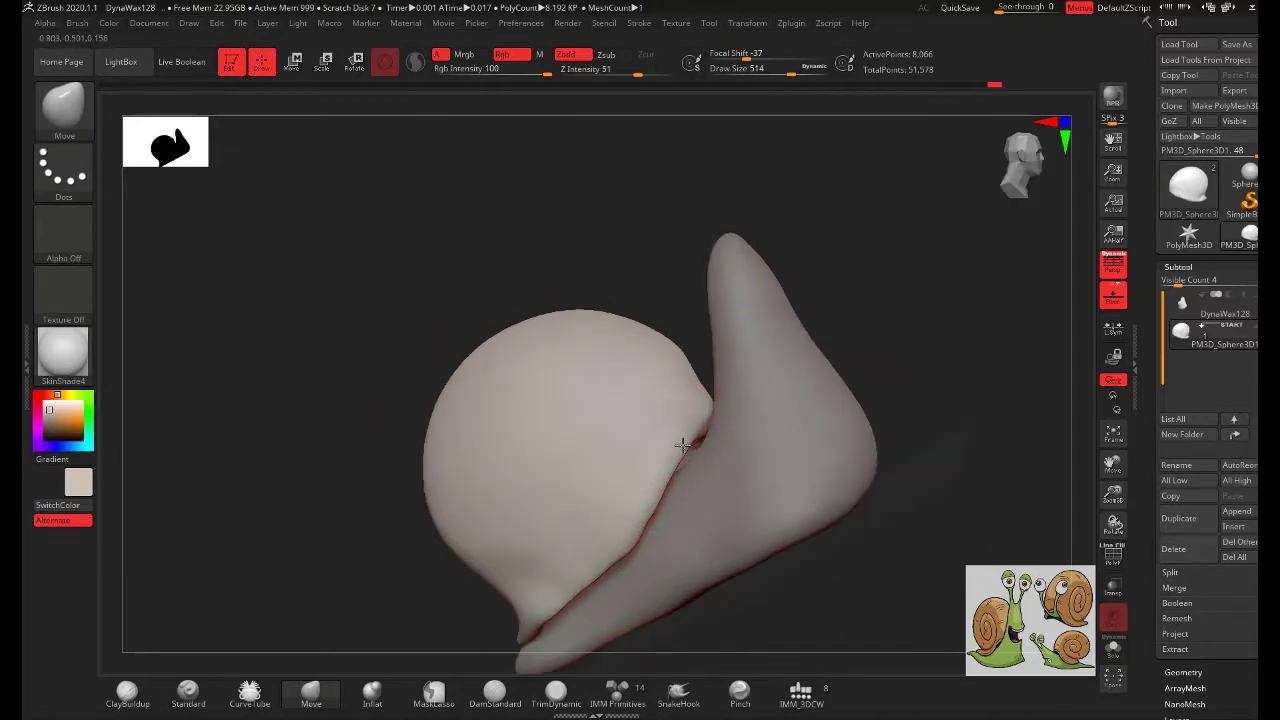
right_drag(818, 568, 831, 419)
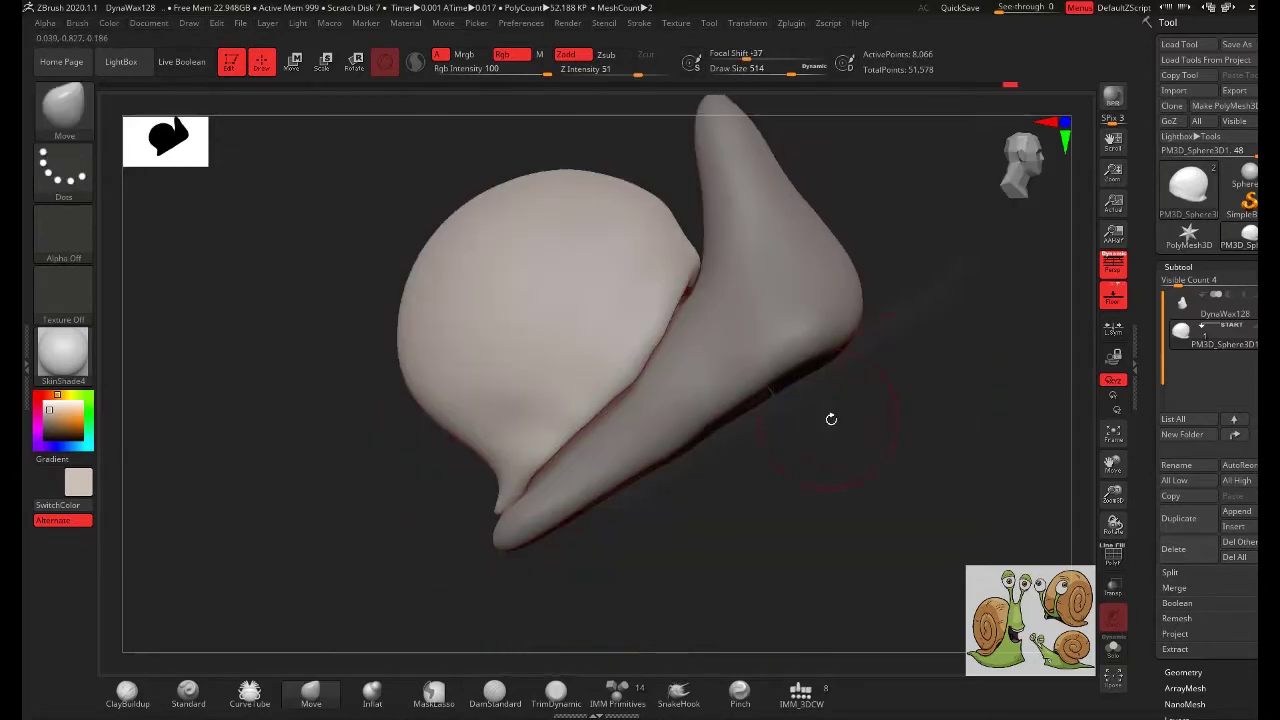
click(1234, 525)
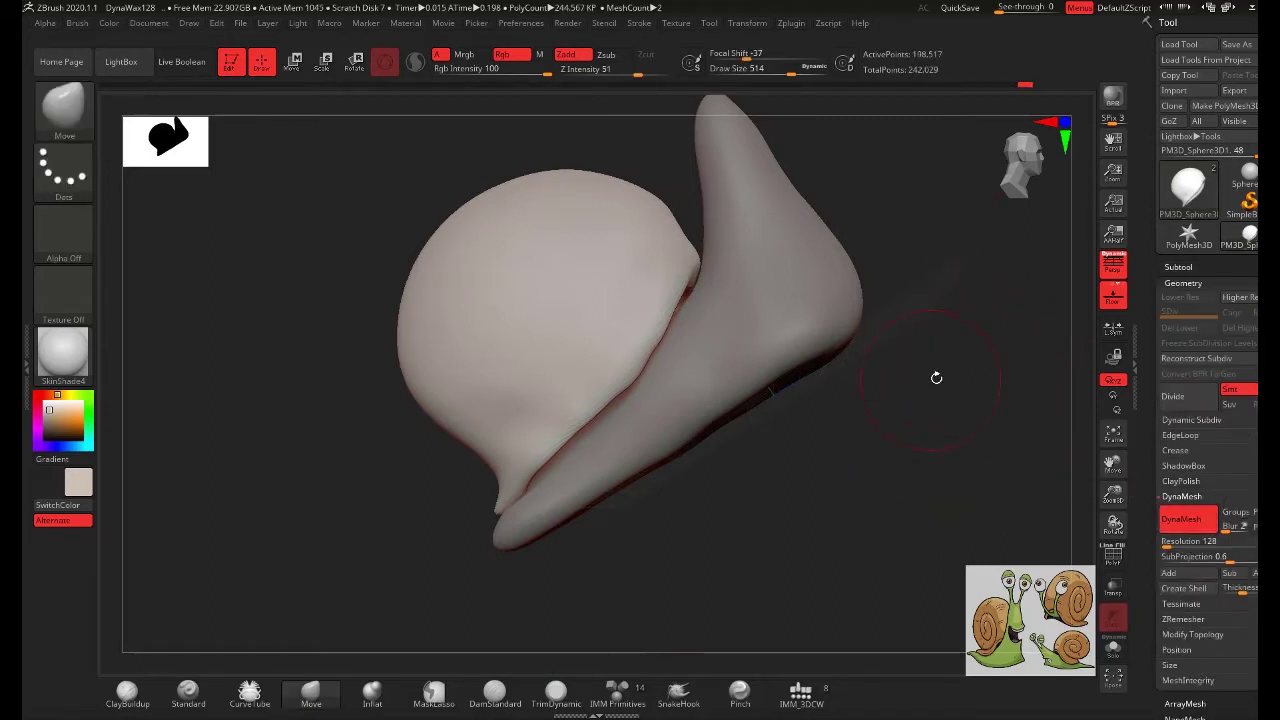
- Push the shell–foot crease up and right, then smooth it along the lower shell
right_drag(936, 377, 618, 372)
drag(603, 413, 658, 302)
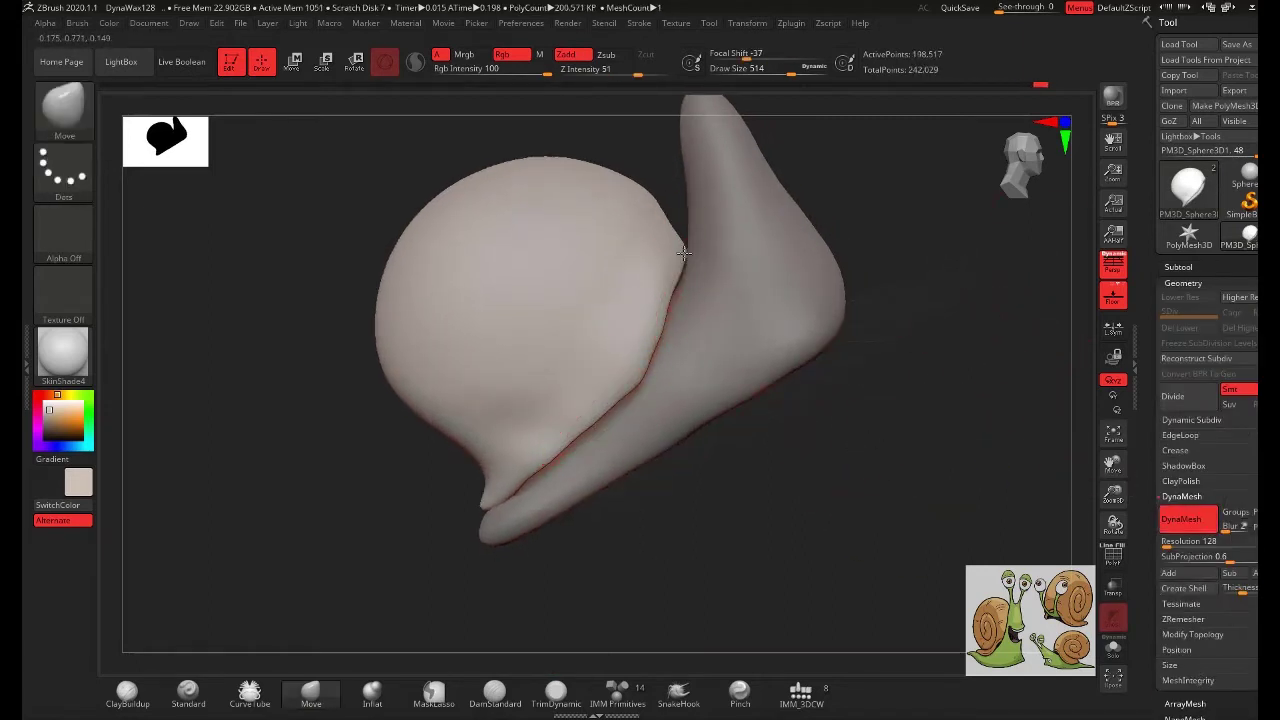
mouse_move(683, 252)
shift+mouse_down()
mouse_move(643, 257)
mouse_move(651, 201)
shift+mouse_up()
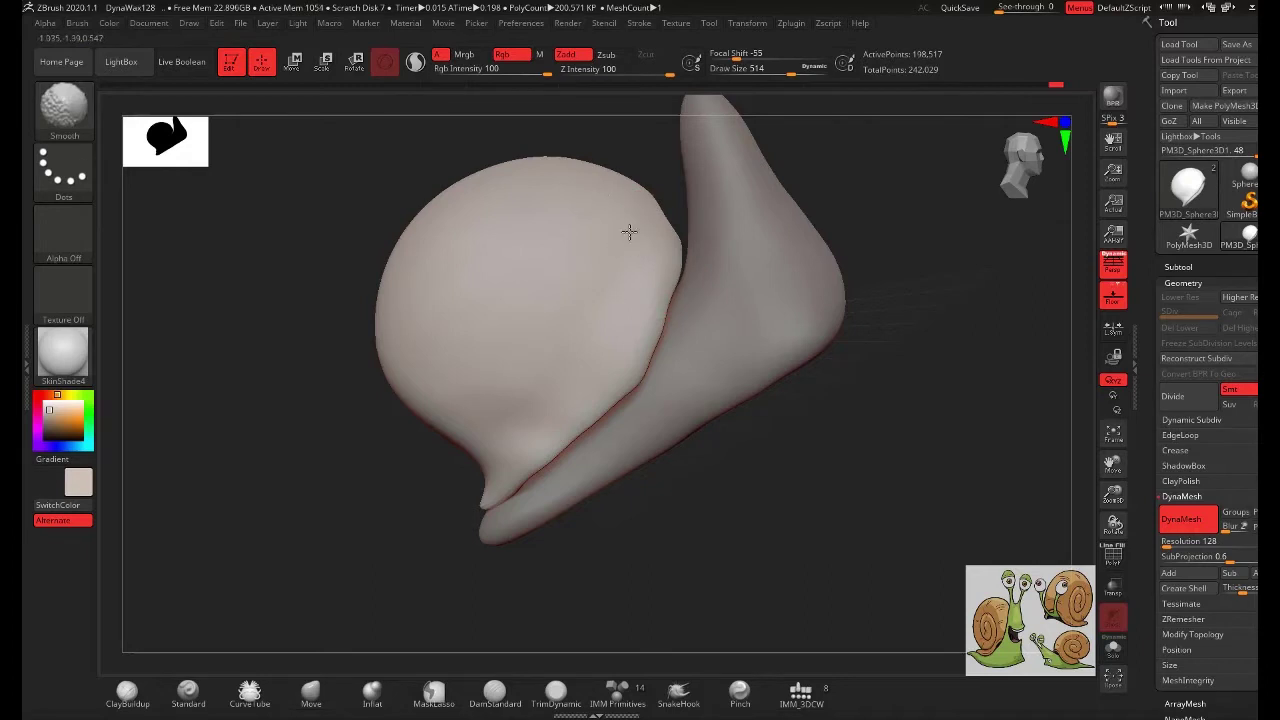
shift+drag(545, 414, 637, 375)
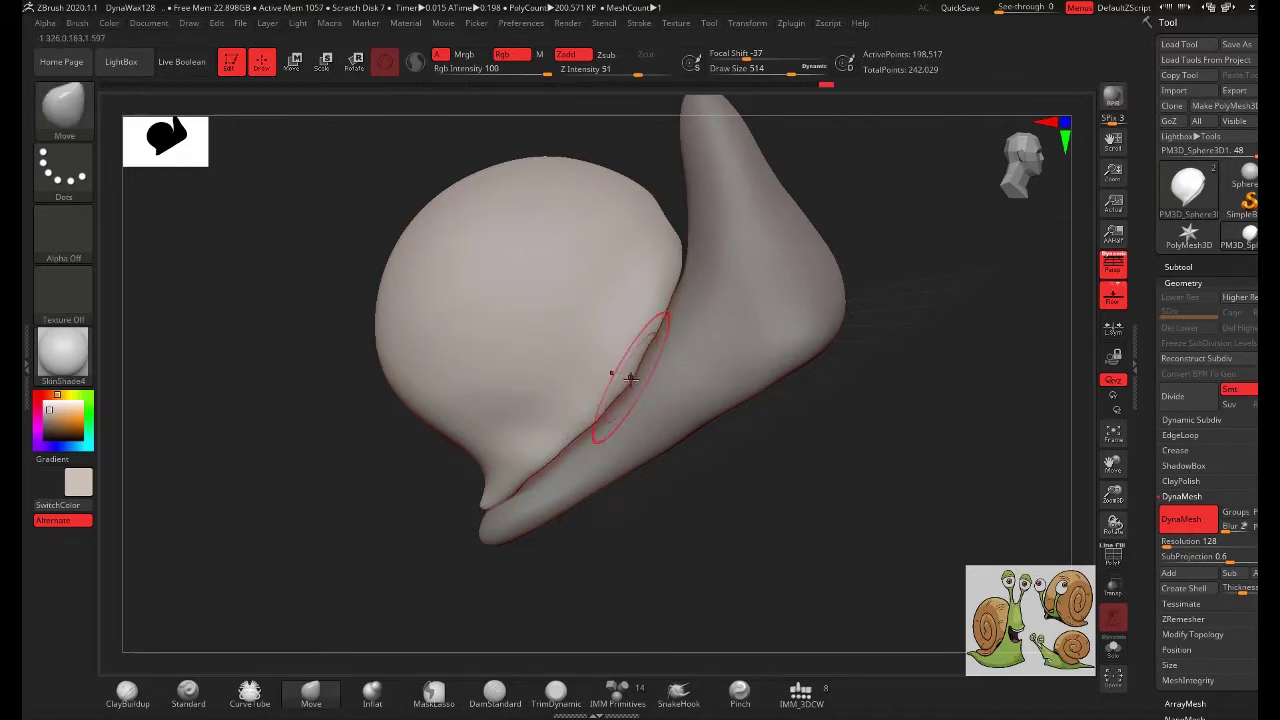
shift+drag(672, 425, 663, 317)
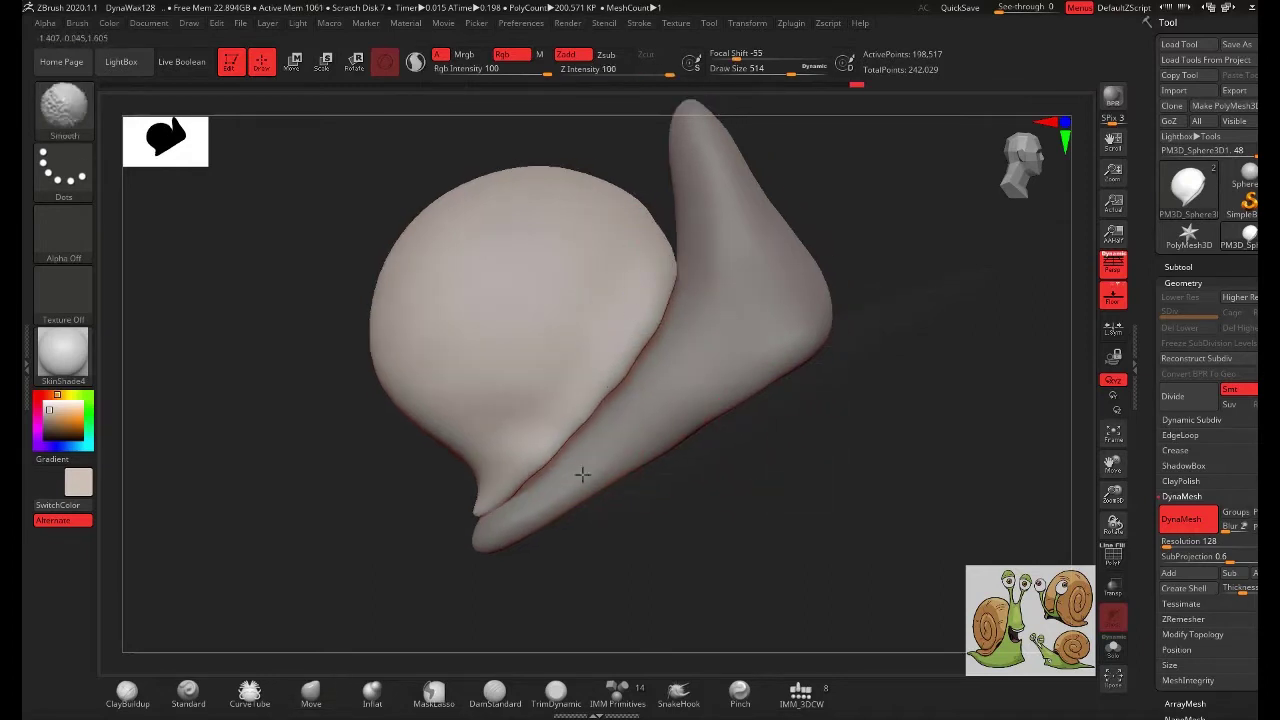
mouse_move(856, 248)
mouse_down()
mouse_move(889, 195)
mouse_move(917, 323)
mouse_up()
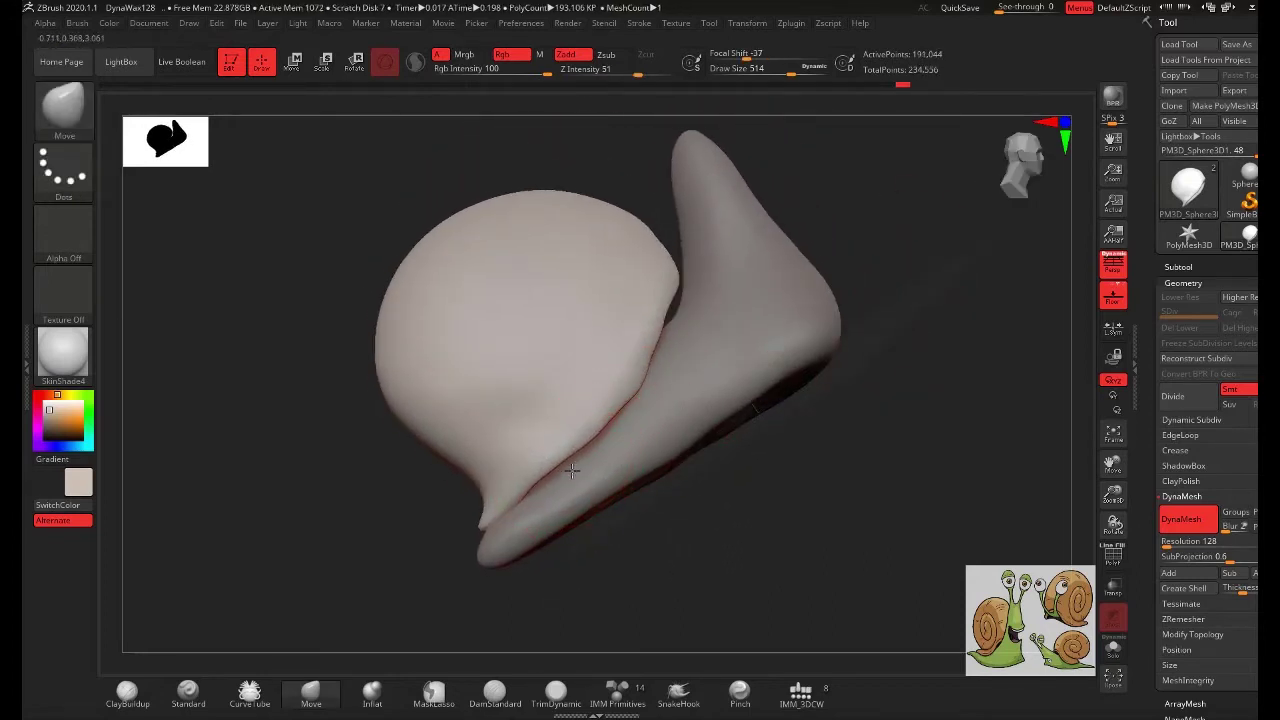
key(shift)
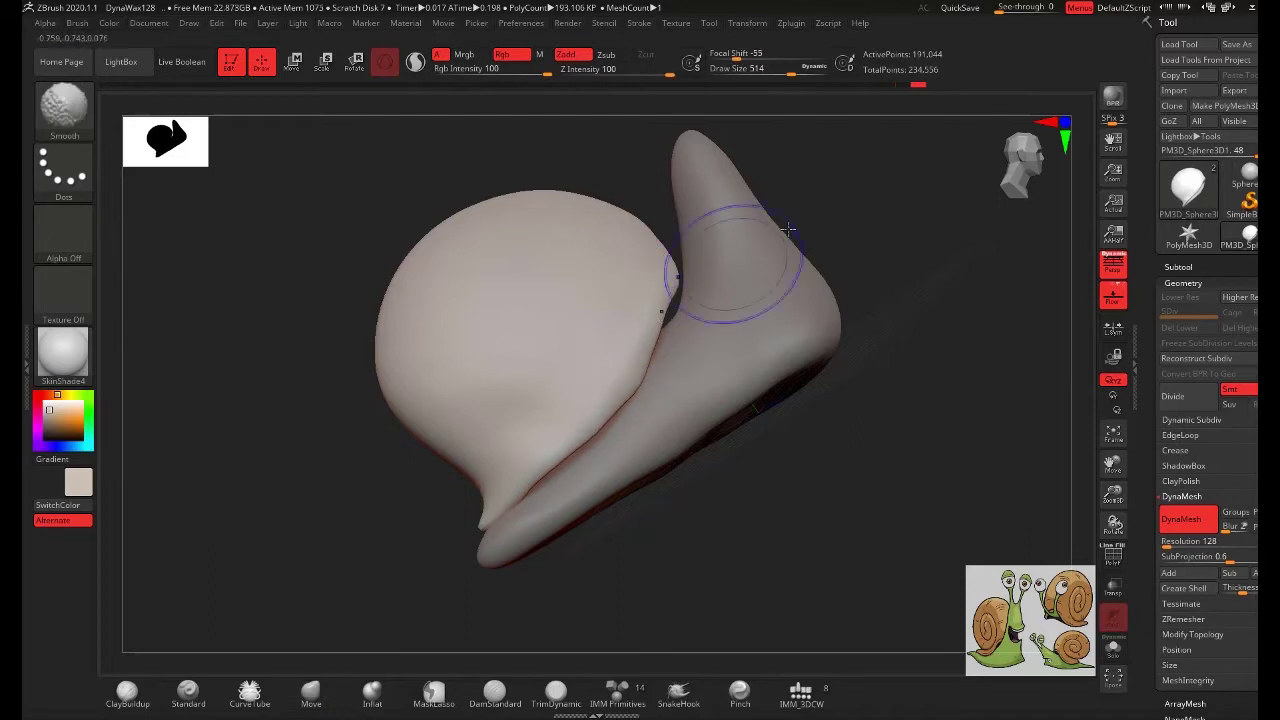
mouse_move(850, 230)
mouse_down()
mouse_move(990, 433)
mouse_move(774, 227)
mouse_up()
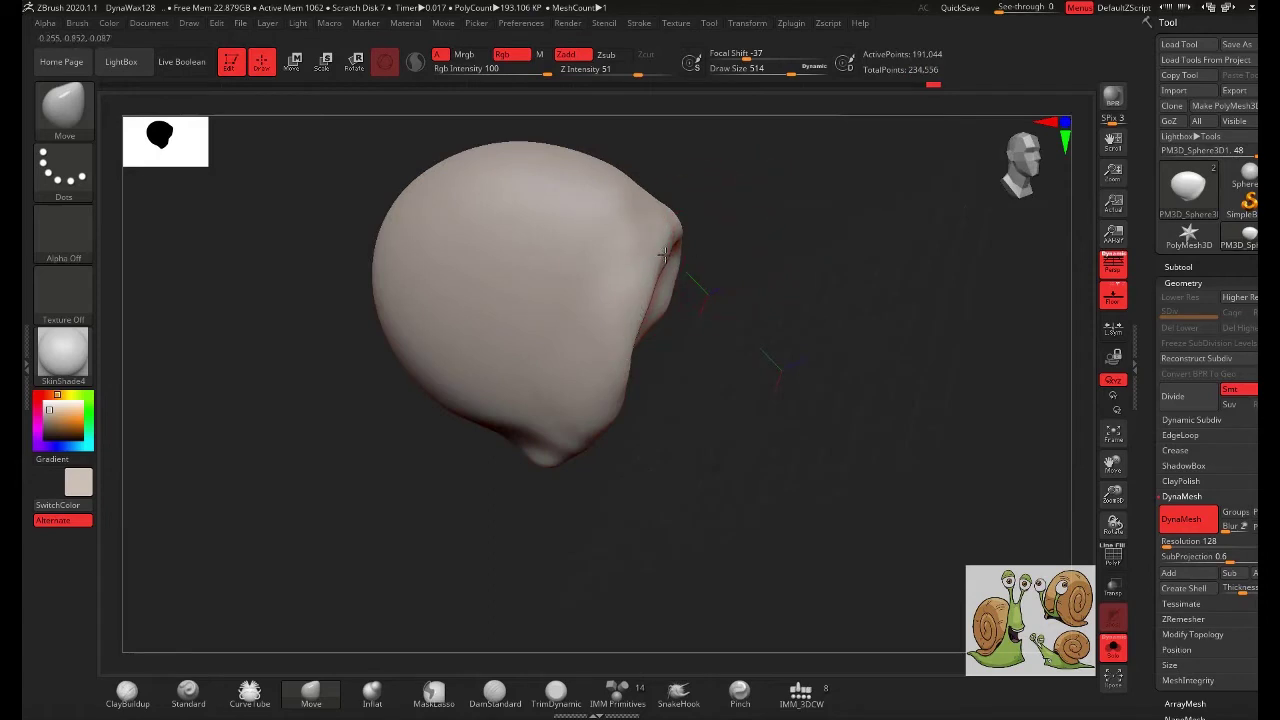
- Smooth the hollow under the front of the shell
mouse_move(690, 245)
mouse_down()
mouse_move(763, 197)
mouse_move(679, 287)
mouse_up()
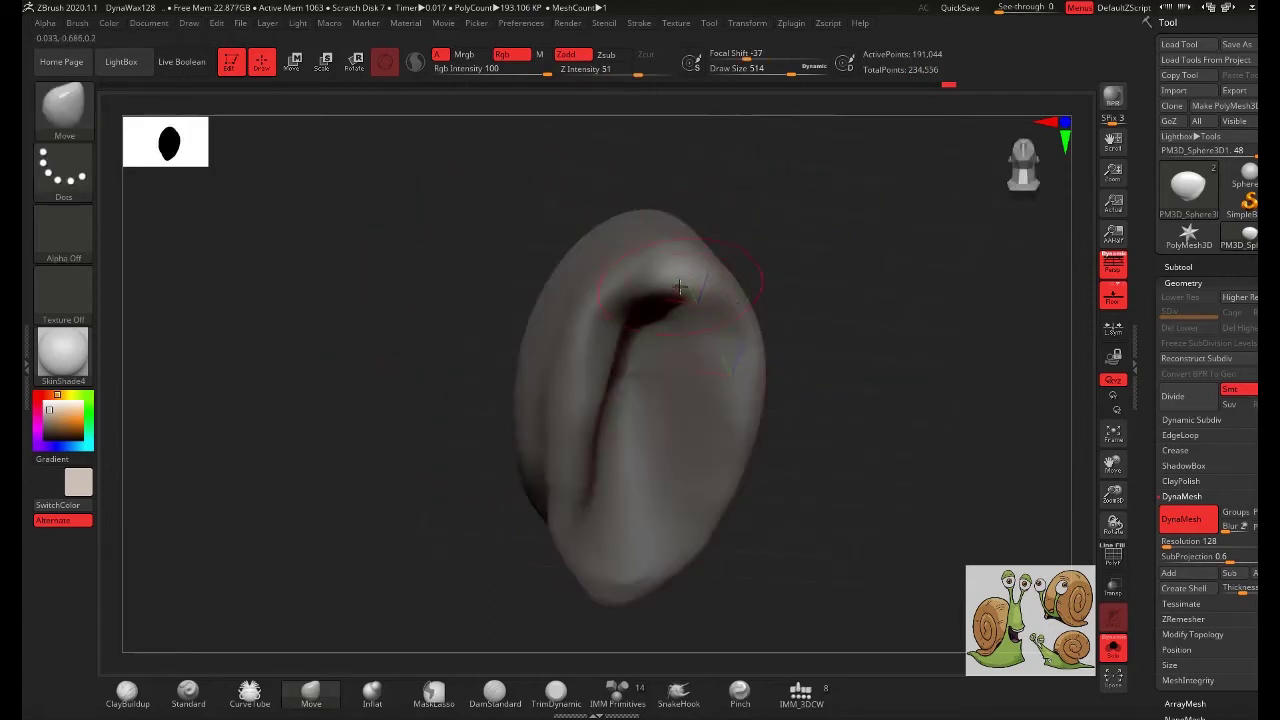
key(shift)
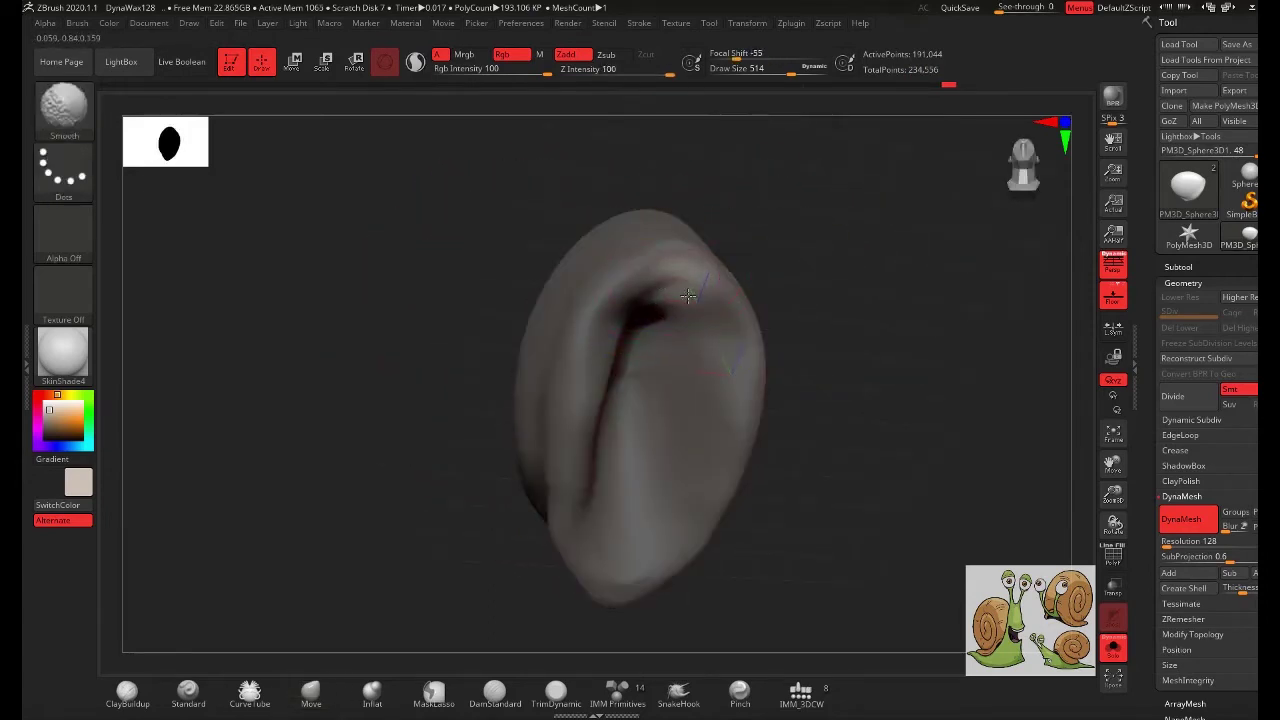
mouse_move(688, 295)
mouse_down()
mouse_move(897, 300)
mouse_move(687, 392)
mouse_move(831, 354)
mouse_up()
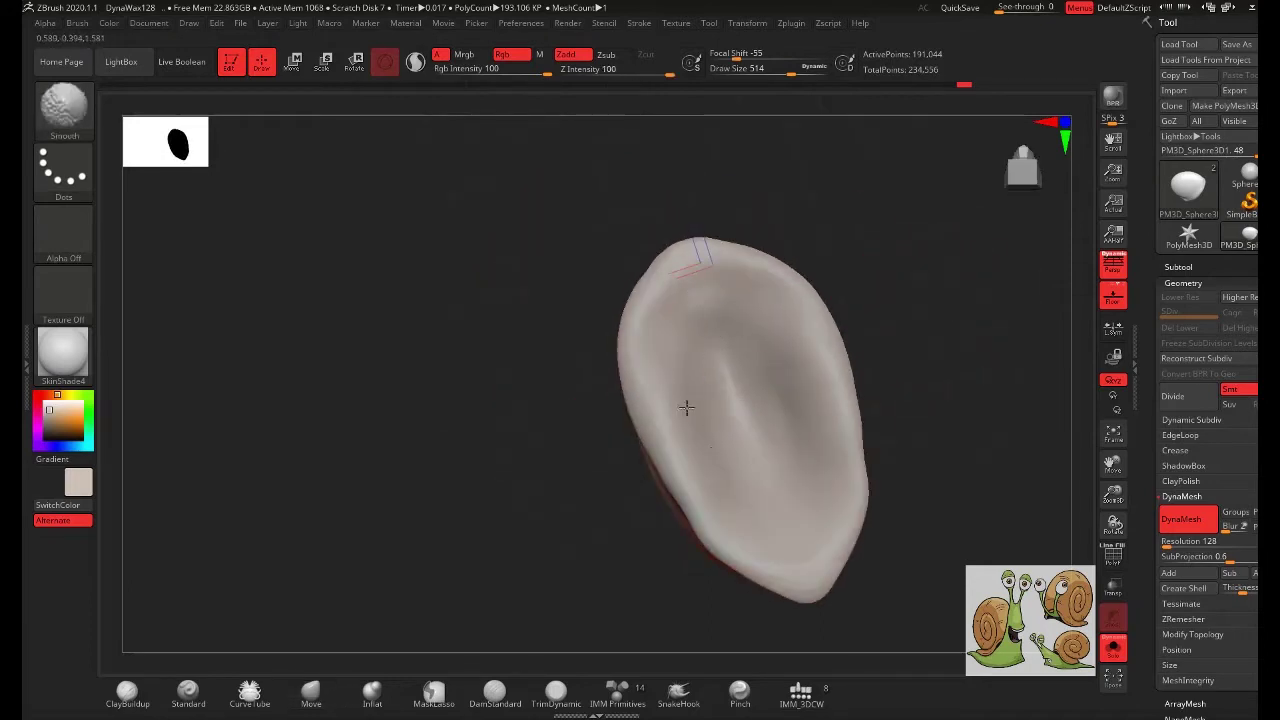
mouse_move(500, 530)
mouse_down()
mouse_move(925, 407)
mouse_move(883, 406)
mouse_move(791, 360)
mouse_up()
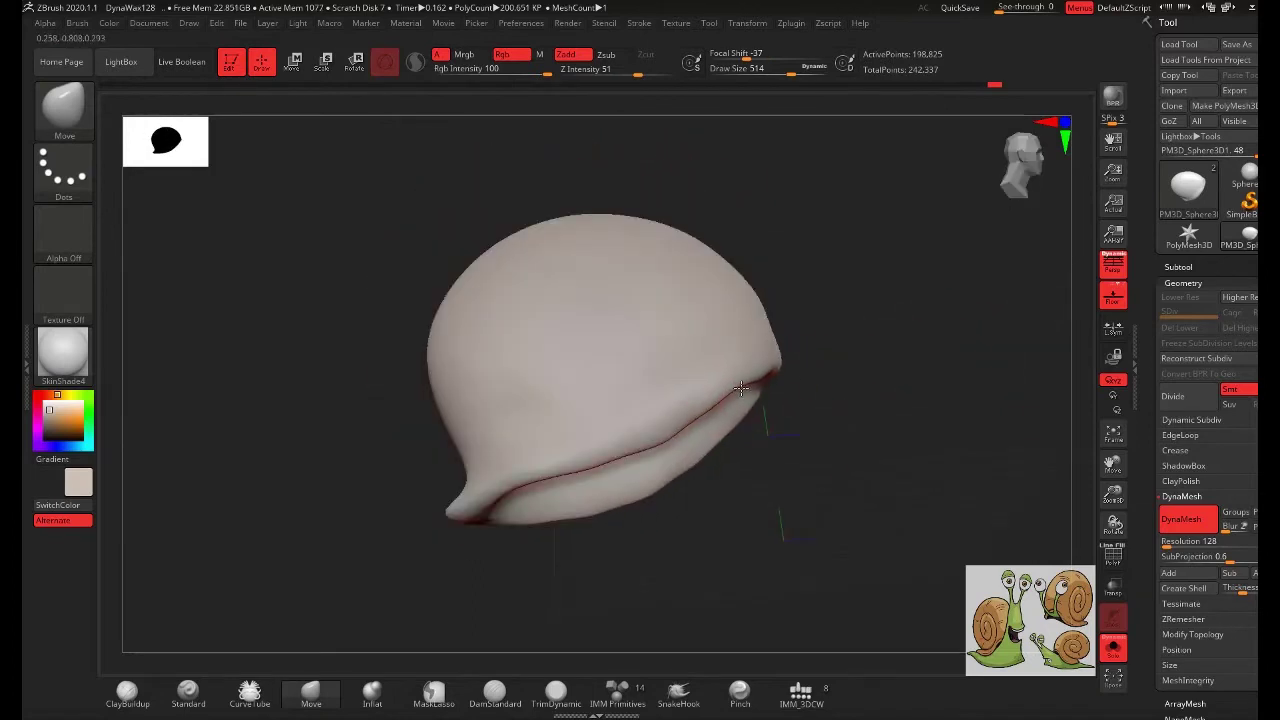
- Reduce Draw Size to 288 and refine the shell rim, checking it from several angles
key(space)
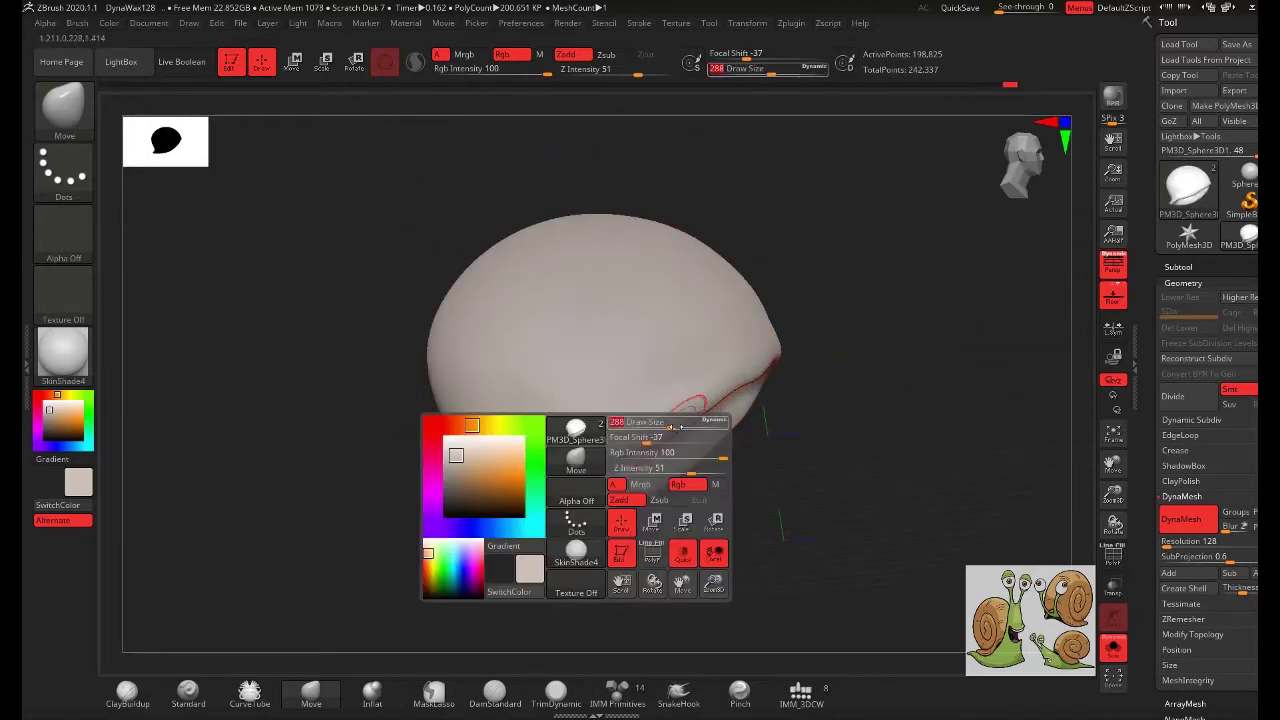
drag(737, 397, 743, 403)
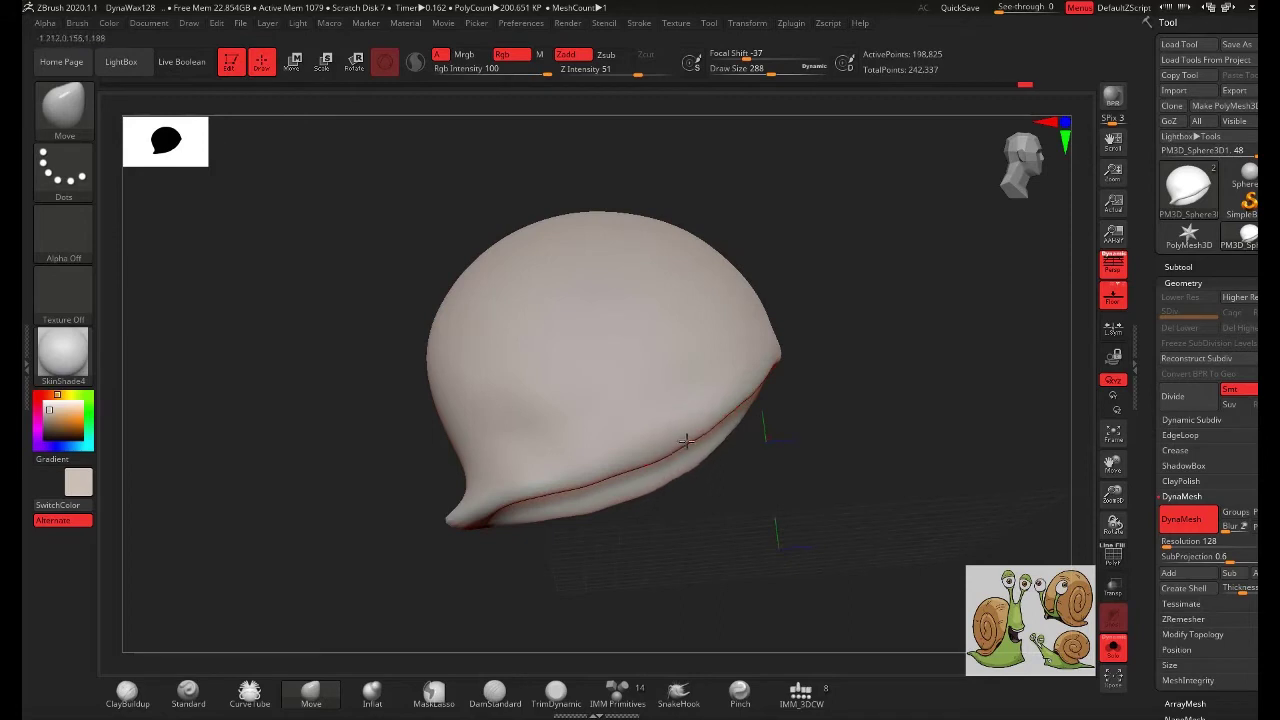
drag(823, 383, 712, 388)
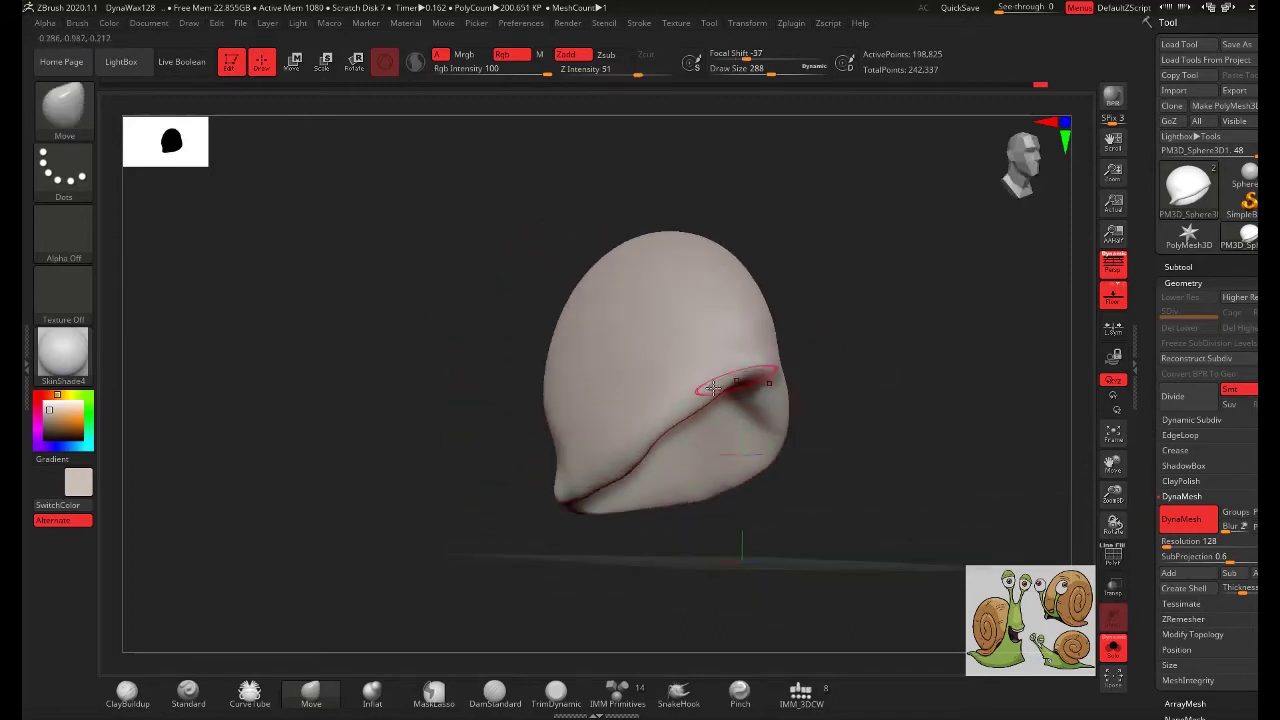
mouse_move(839, 376)
mouse_down()
mouse_move(737, 380)
mouse_move(808, 310)
mouse_up()
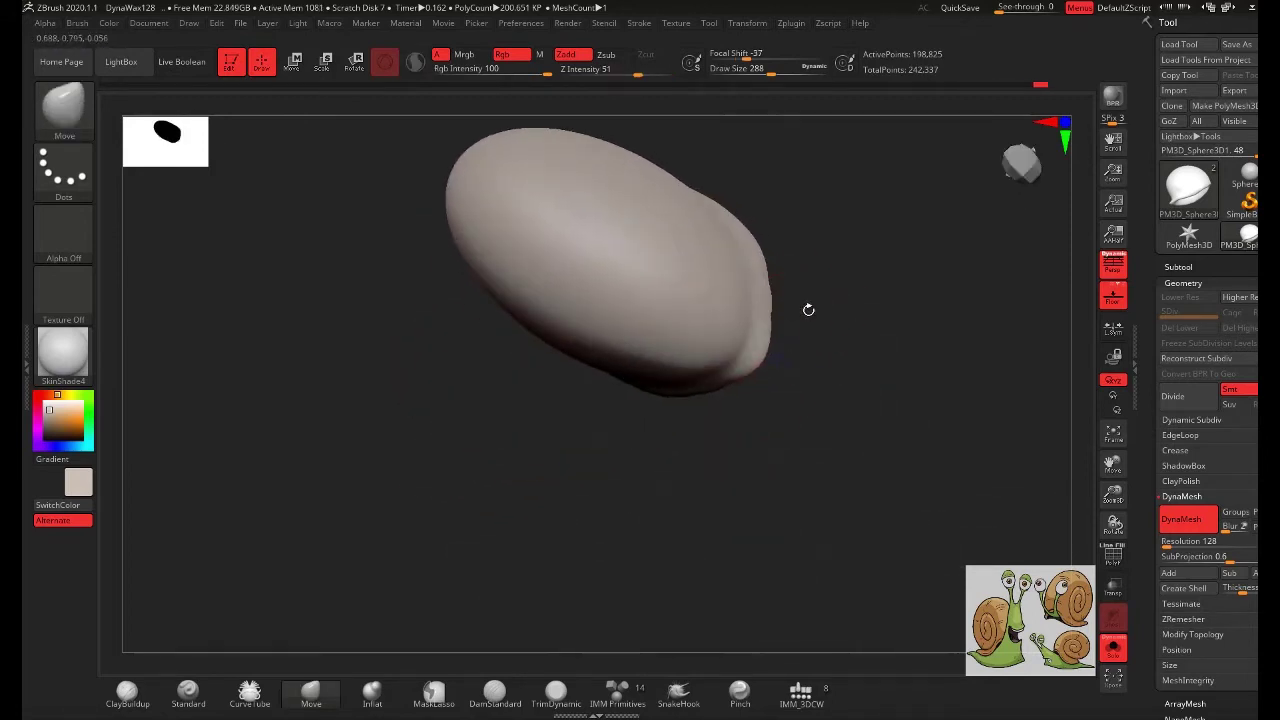
drag(795, 266, 840, 296)
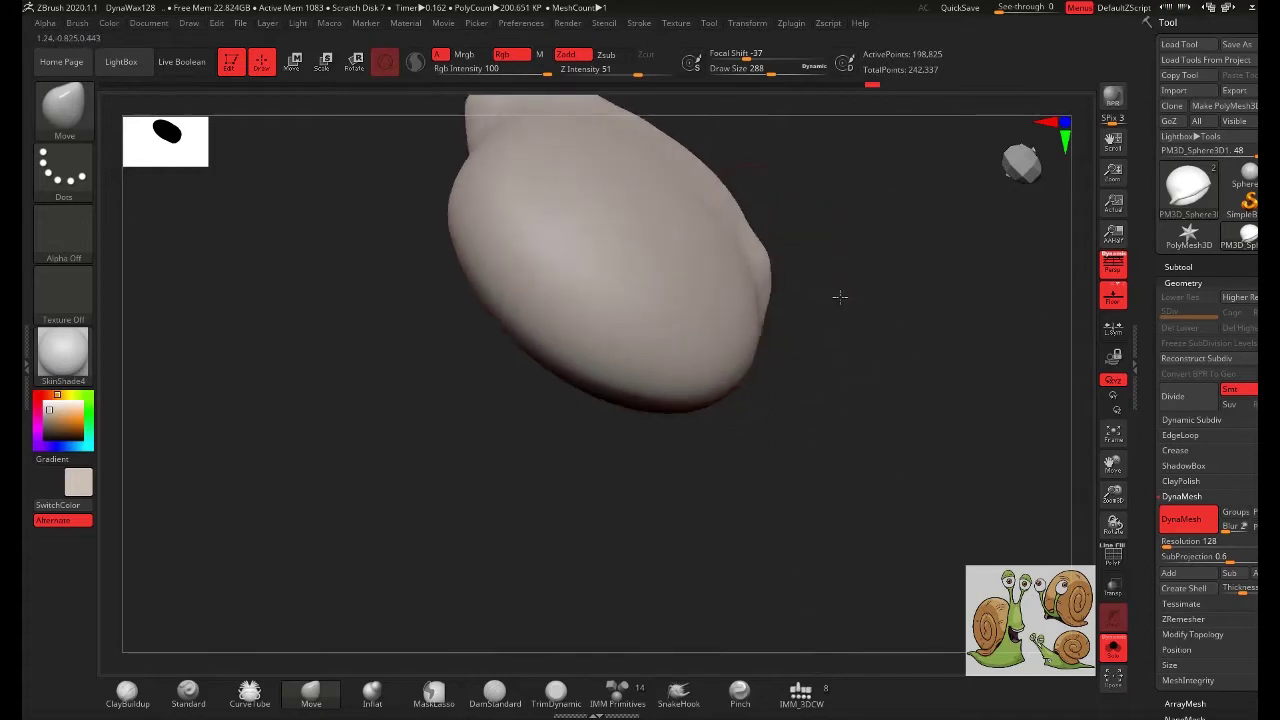
drag(770, 179, 677, 356)
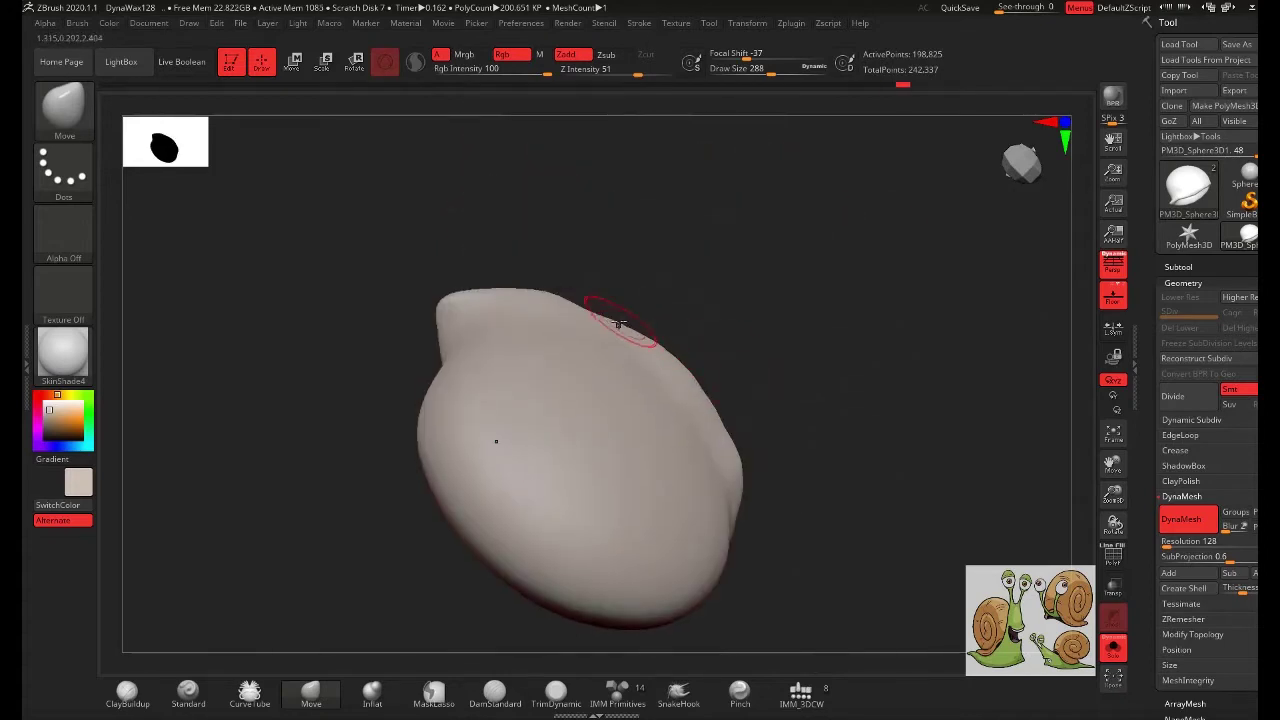
mouse_move(582, 300)
mouse_down()
mouse_move(833, 294)
mouse_move(817, 459)
mouse_move(787, 383)
mouse_move(680, 330)
mouse_move(605, 370)
mouse_up()
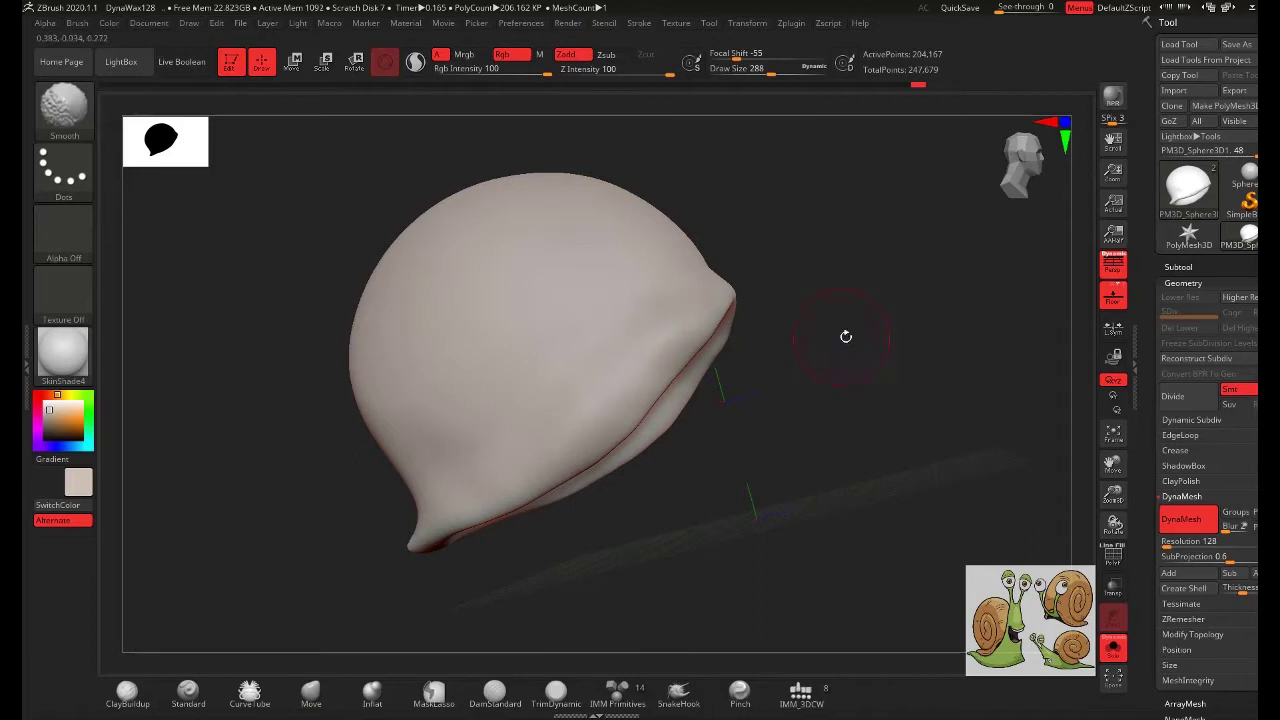
mouse_move(845, 336)
mouse_down()
mouse_move(560, 463)
mouse_move(491, 414)
mouse_move(848, 400)
mouse_move(1026, 551)
mouse_move(826, 393)
mouse_up()
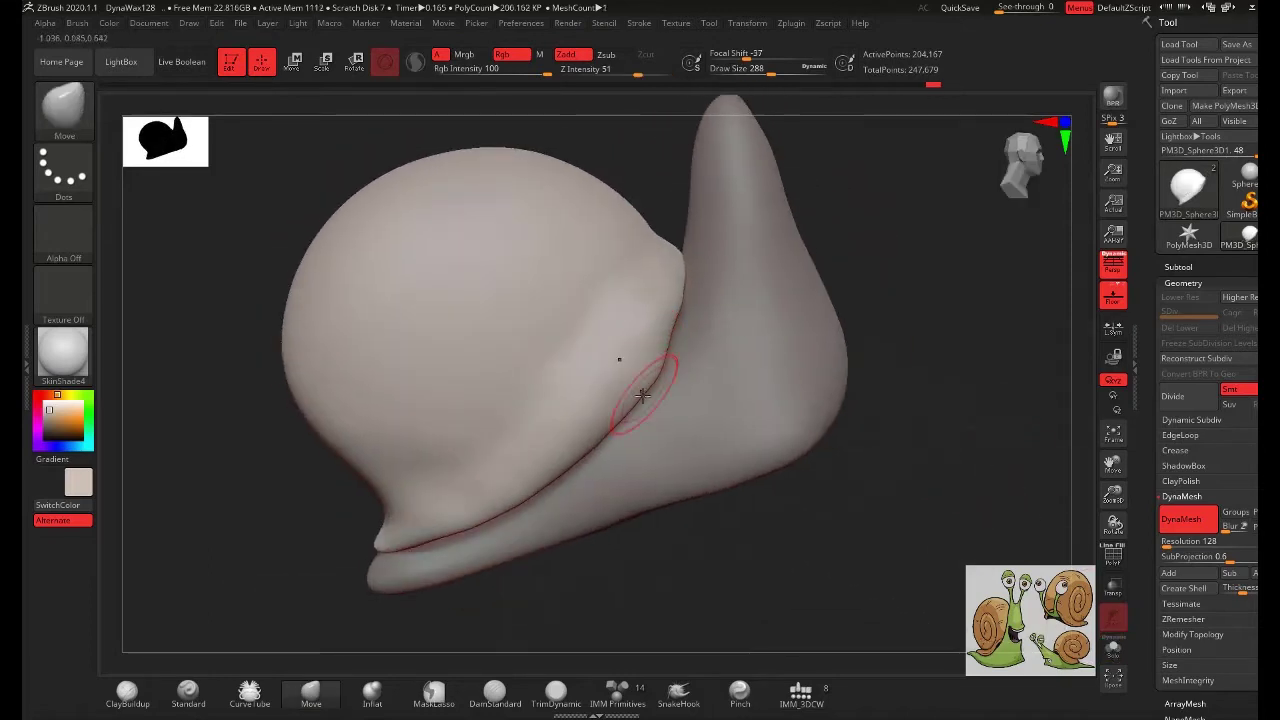
- Orbit around the shell and foot, then make DynaWax128 the active subtool
mouse_move(611, 569)
mouse_down()
mouse_move(714, 491)
mouse_move(540, 465)
mouse_up()
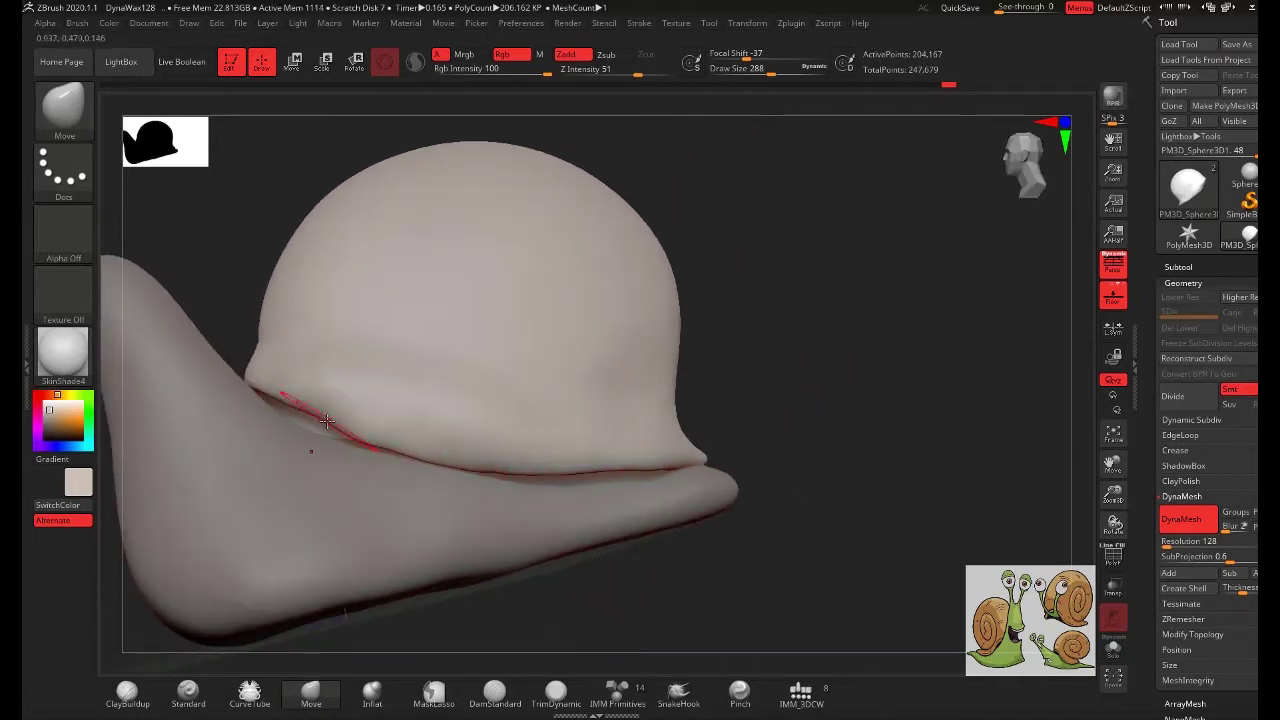
mouse_move(838, 368)
mouse_down()
mouse_move(743, 500)
mouse_move(508, 466)
mouse_move(678, 382)
mouse_up()
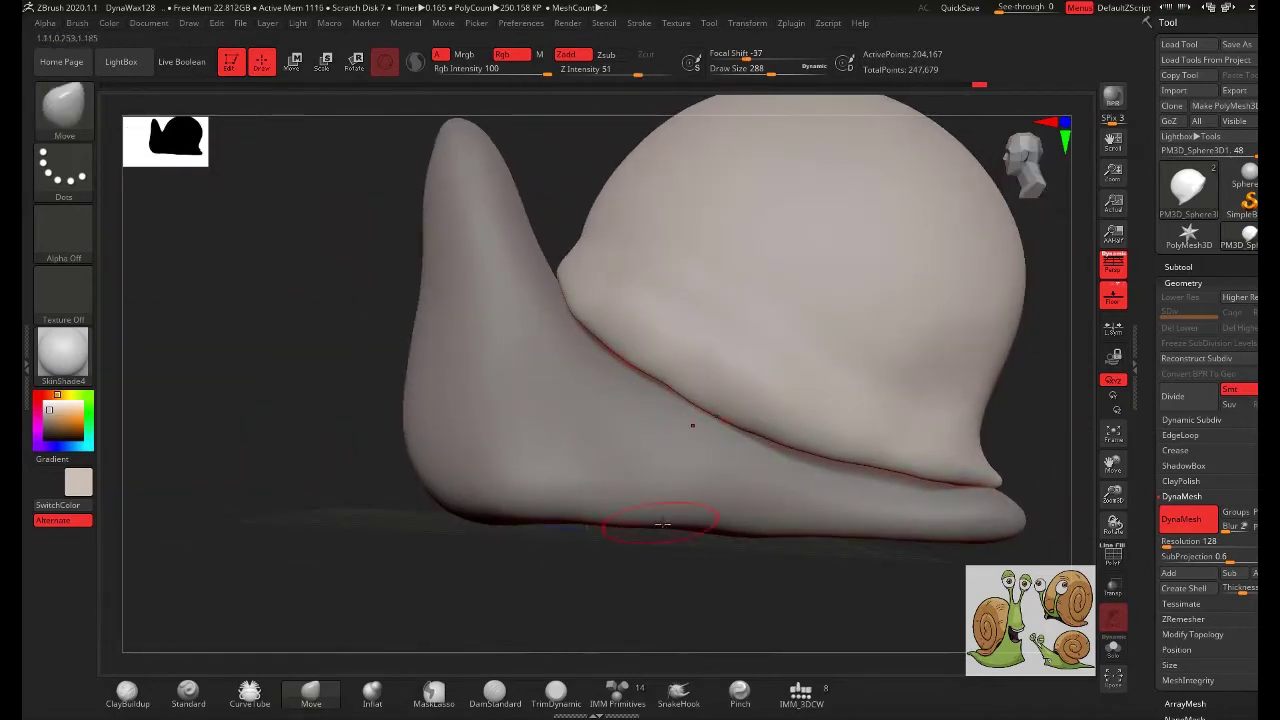
alt+drag(662, 524, 558, 481)
mouse_move(921, 379)
mouse_down()
mouse_move(894, 414)
mouse_move(791, 403)
mouse_move(926, 434)
mouse_move(943, 354)
mouse_move(890, 435)
mouse_move(869, 369)
mouse_move(871, 381)
mouse_move(777, 391)
mouse_up()
alt+click(657, 371)
click(1178, 266)
- Shrink the brush to size 127 and undo the stray mark on the snail's front
key(space)
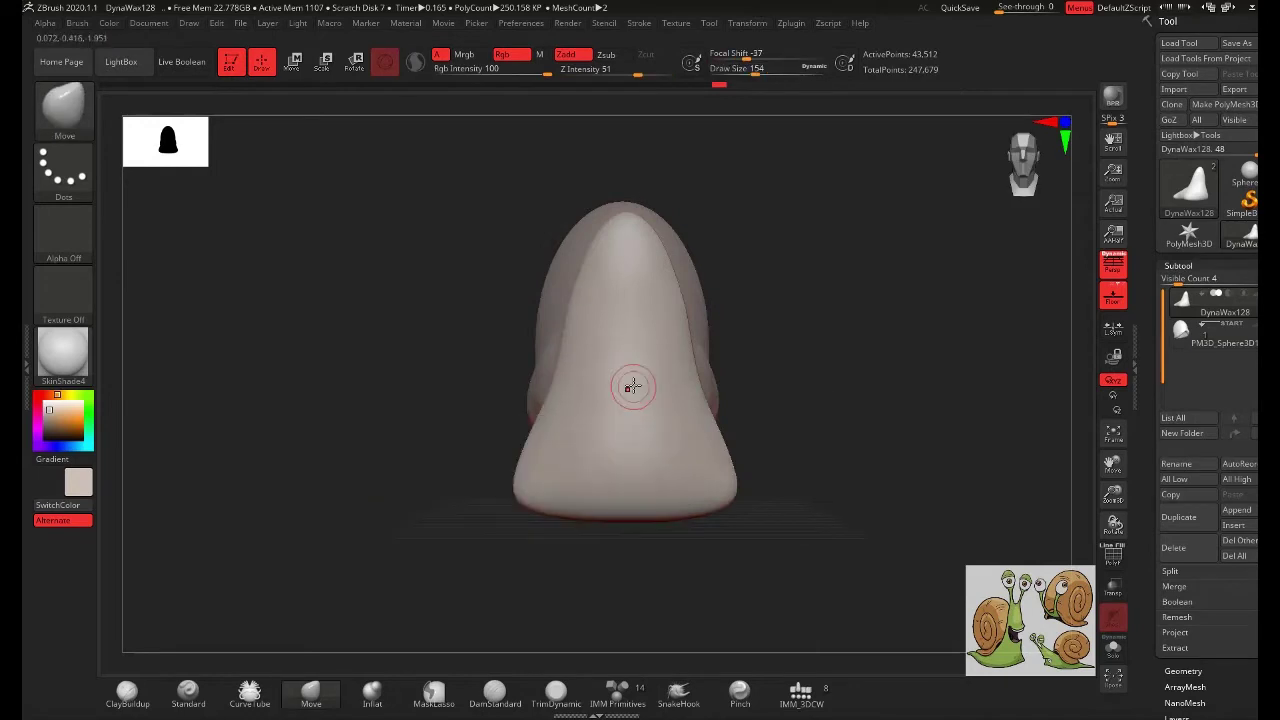
key(space)
drag(575, 430, 540, 430)
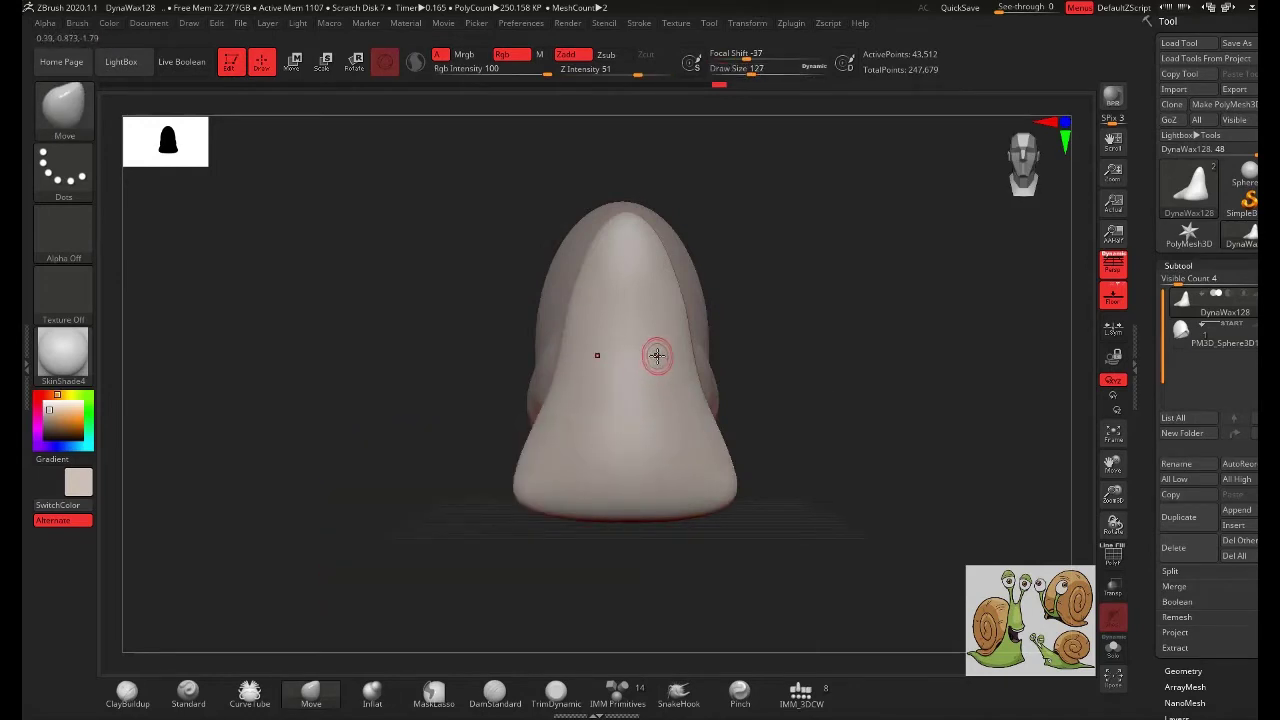
key(ctrl)
key(ctrl+z)
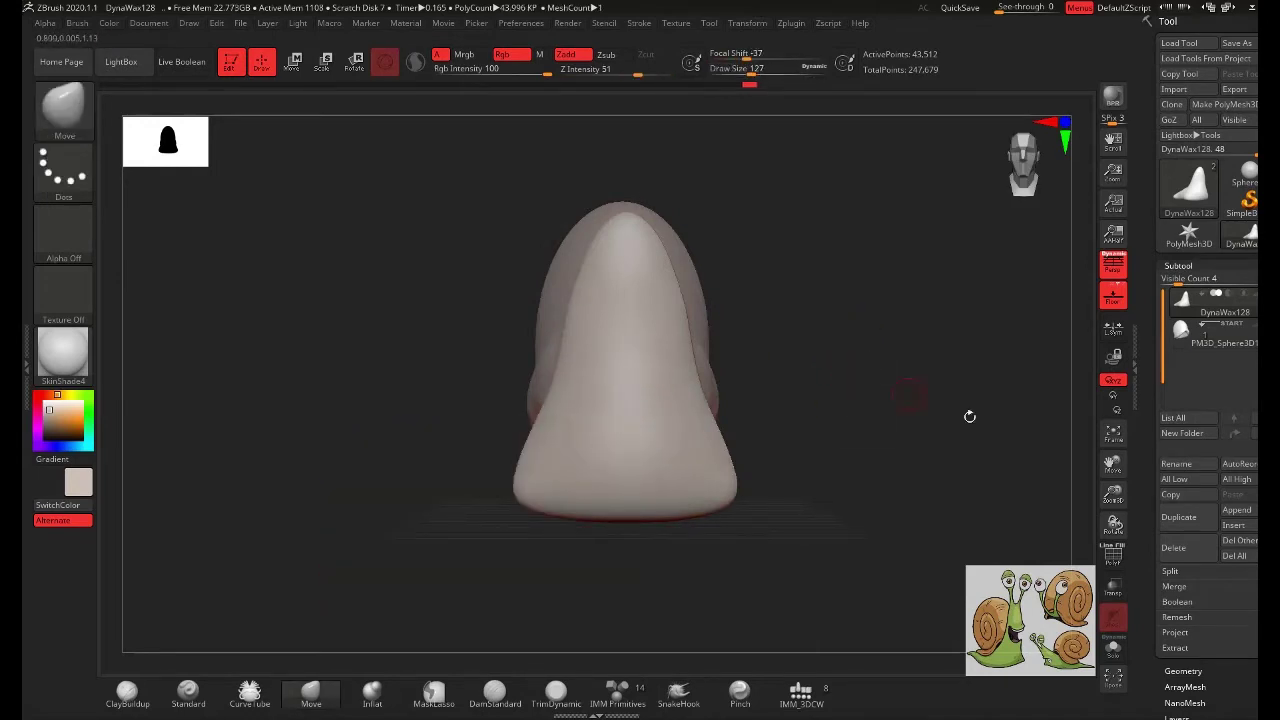
click(1178, 517)
click(1183, 671)
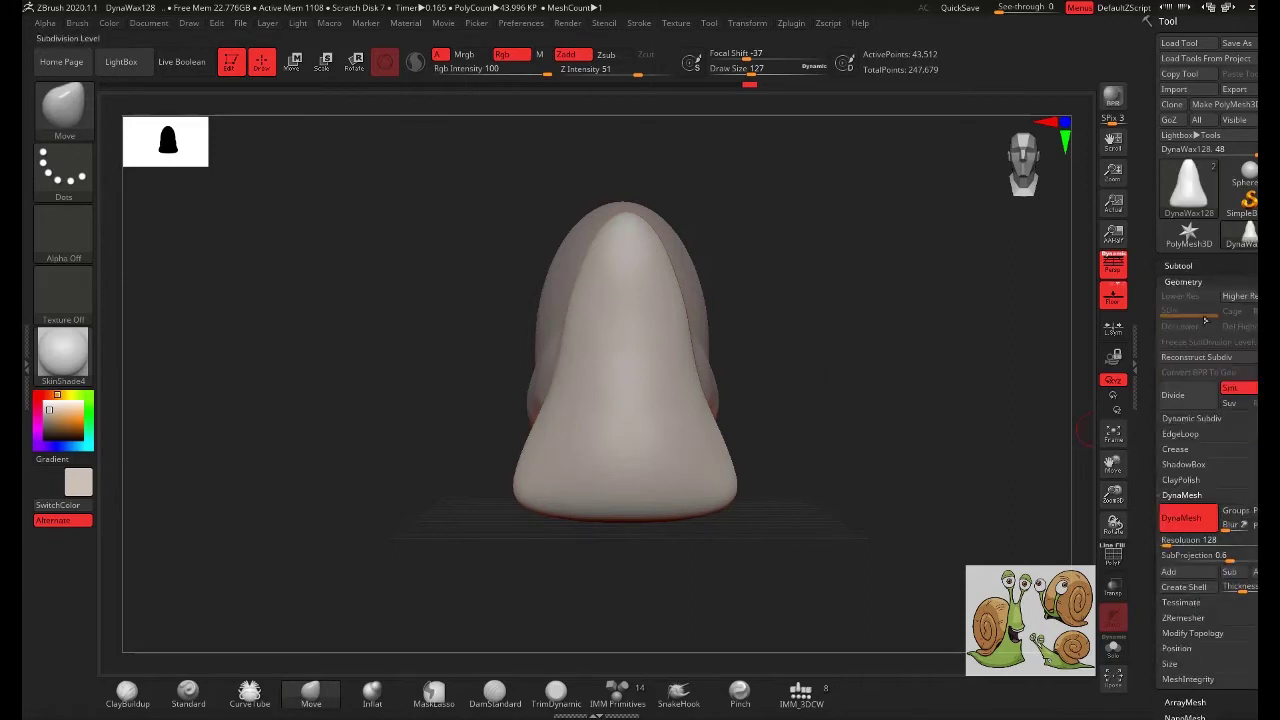
key(ctrl+z)
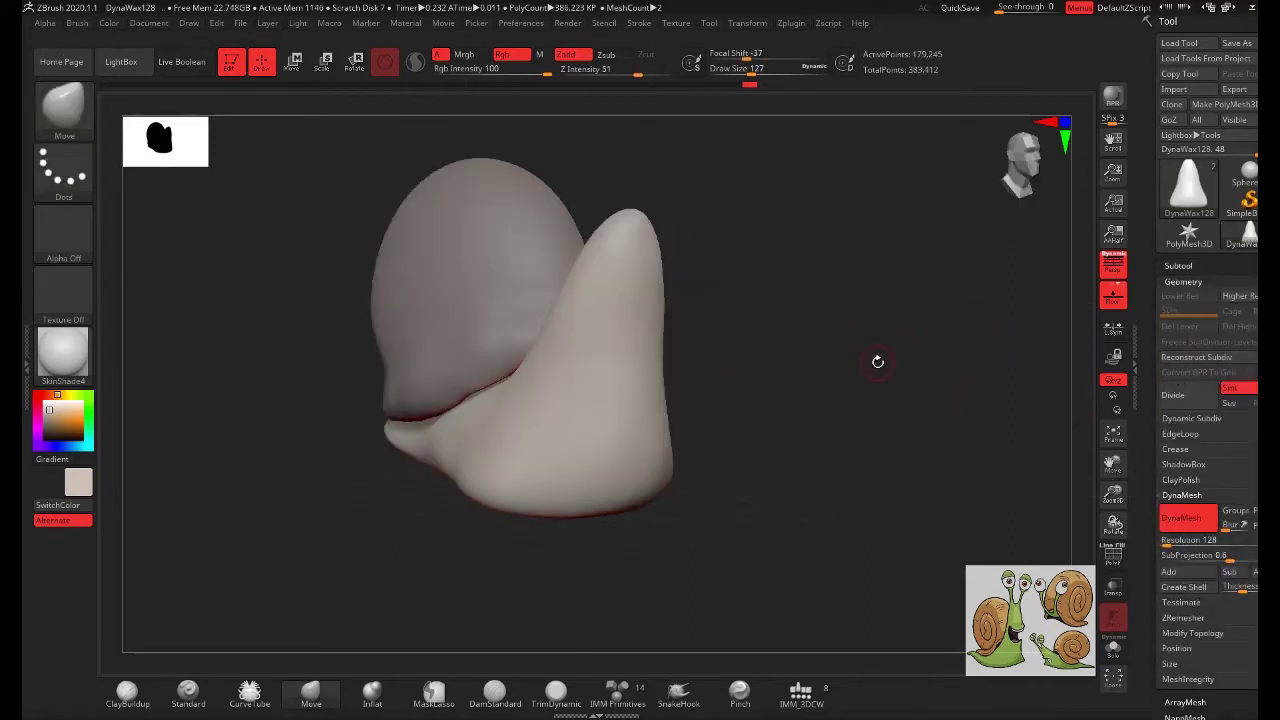
key(ctrl+shift+z)
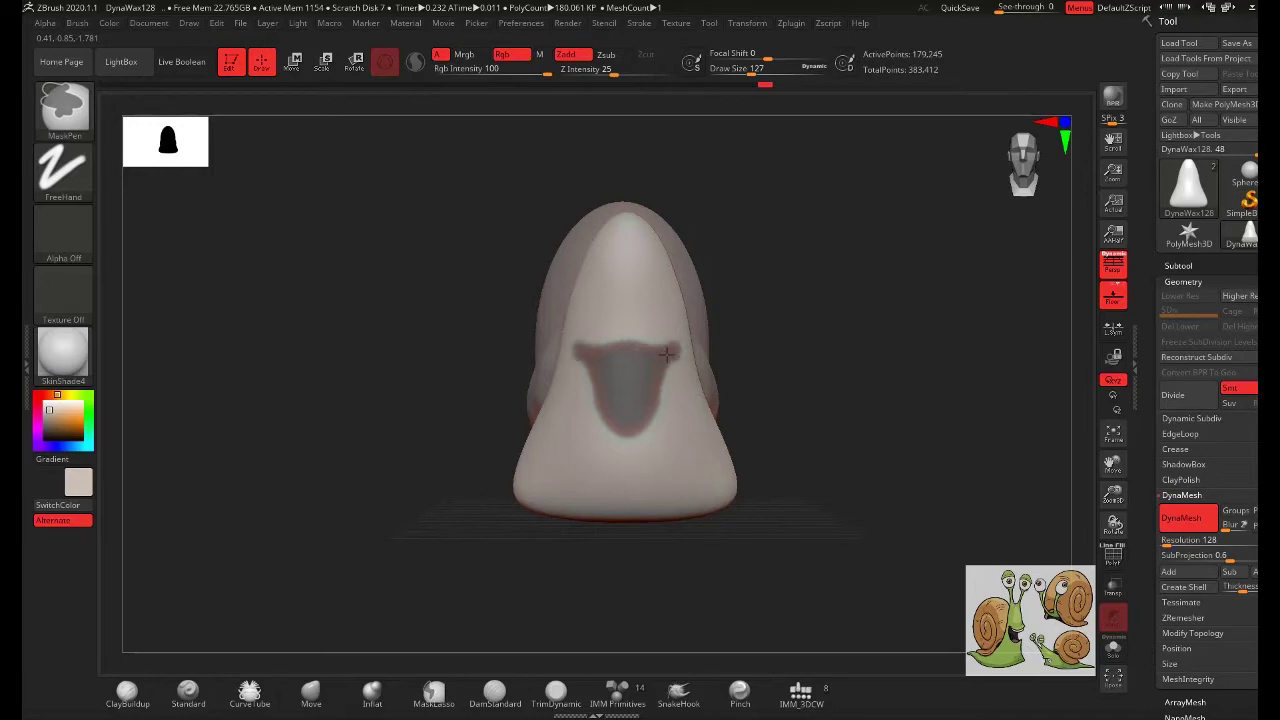
- Invert the mask on the body and inspect the mouth patch from several angles
drag(613, 427, 811, 326)
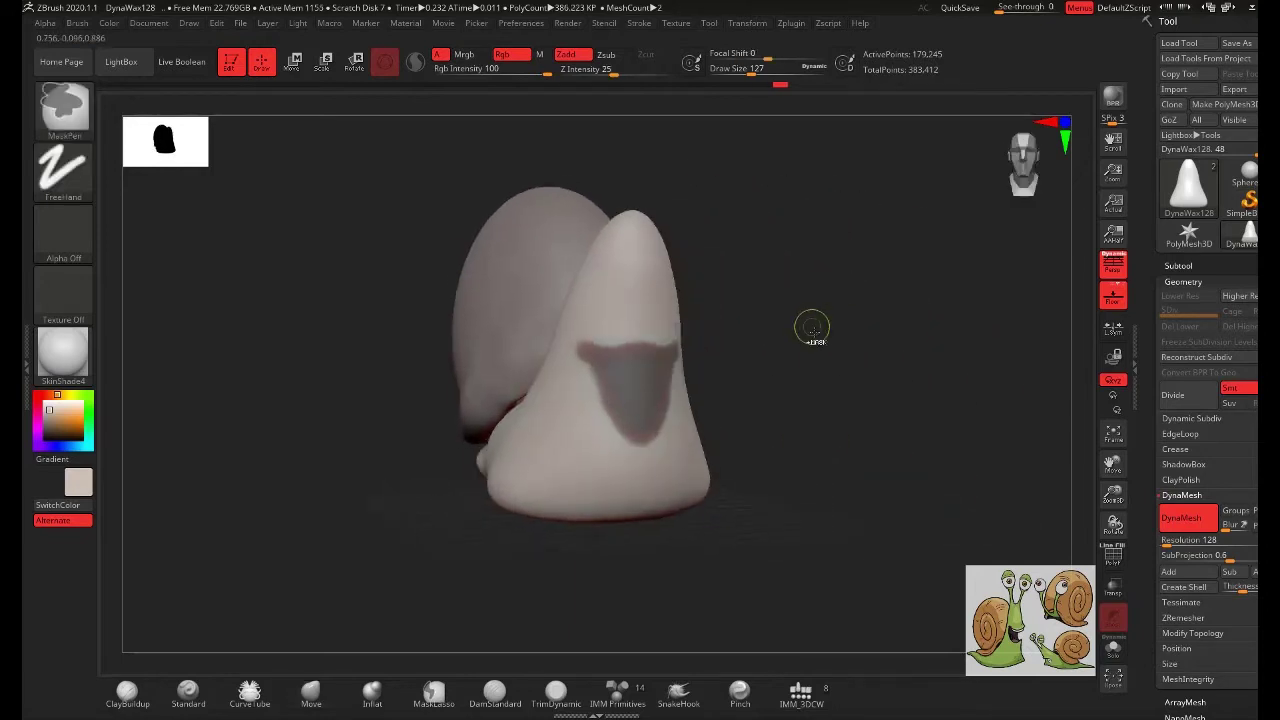
ctrl+click(811, 326)
key(space)
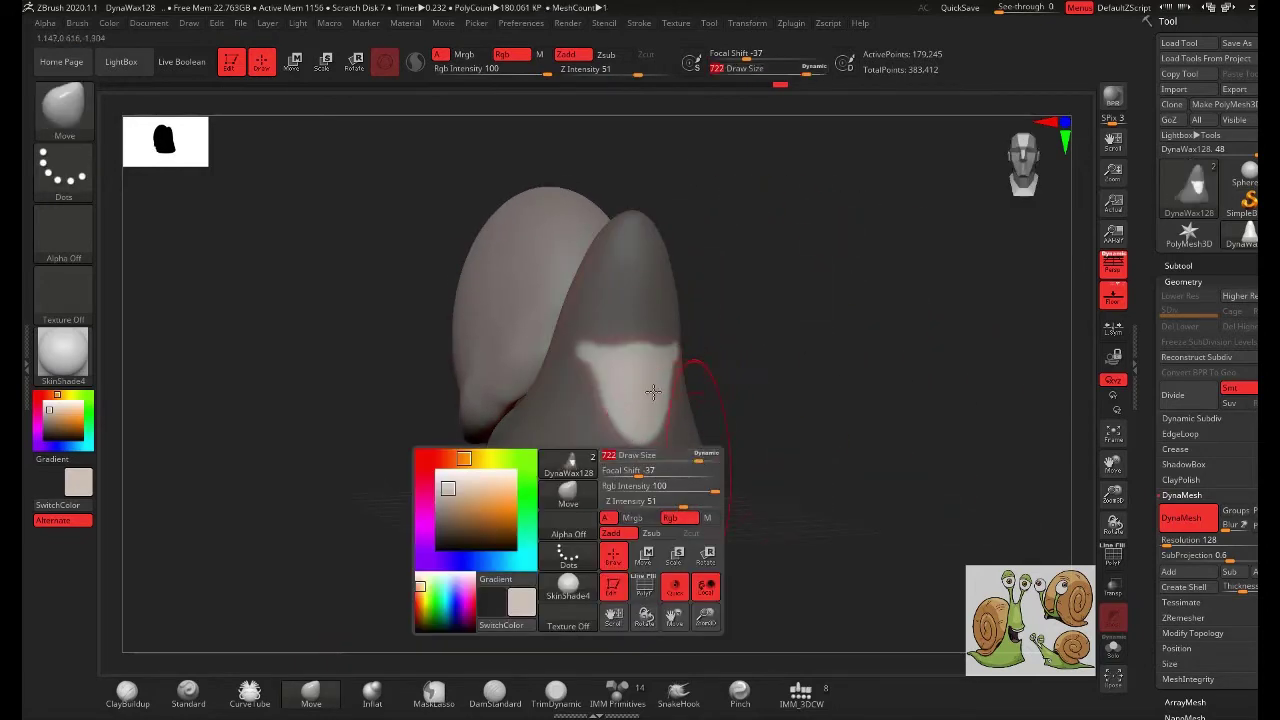
drag(811, 312, 634, 358)
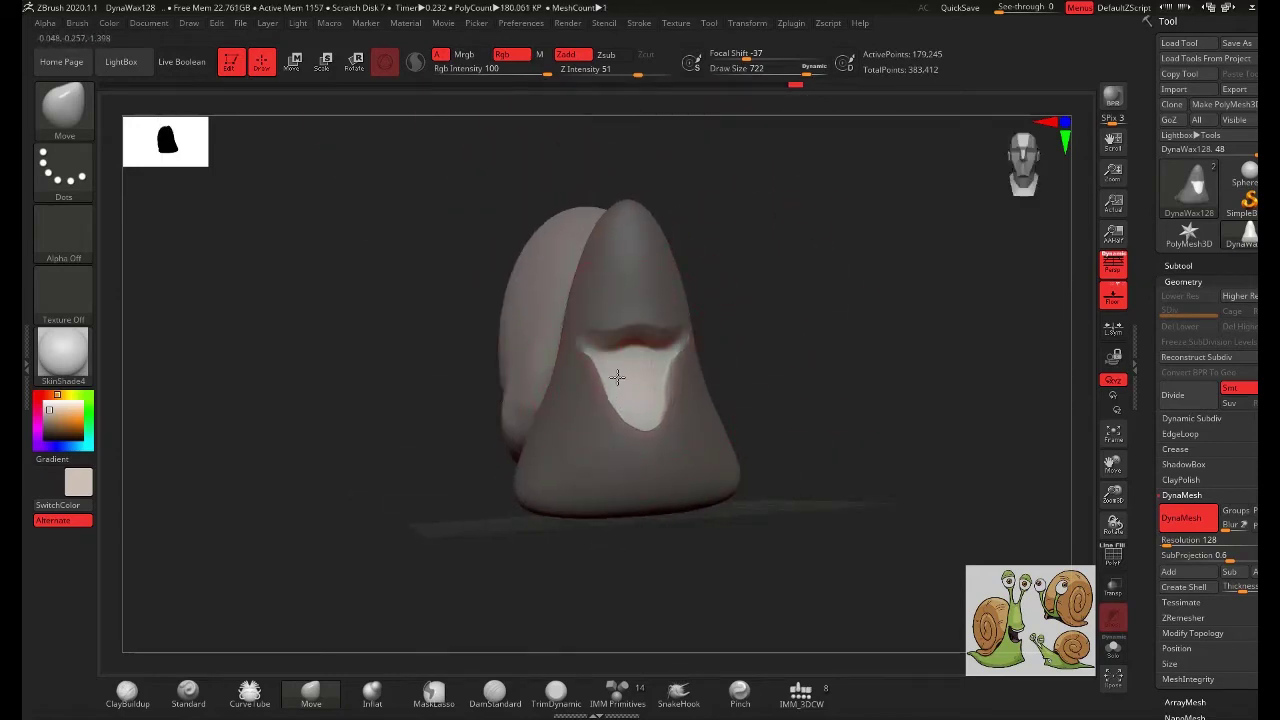
mouse_move(617, 377)
mouse_down()
mouse_move(654, 367)
mouse_move(632, 409)
mouse_up()
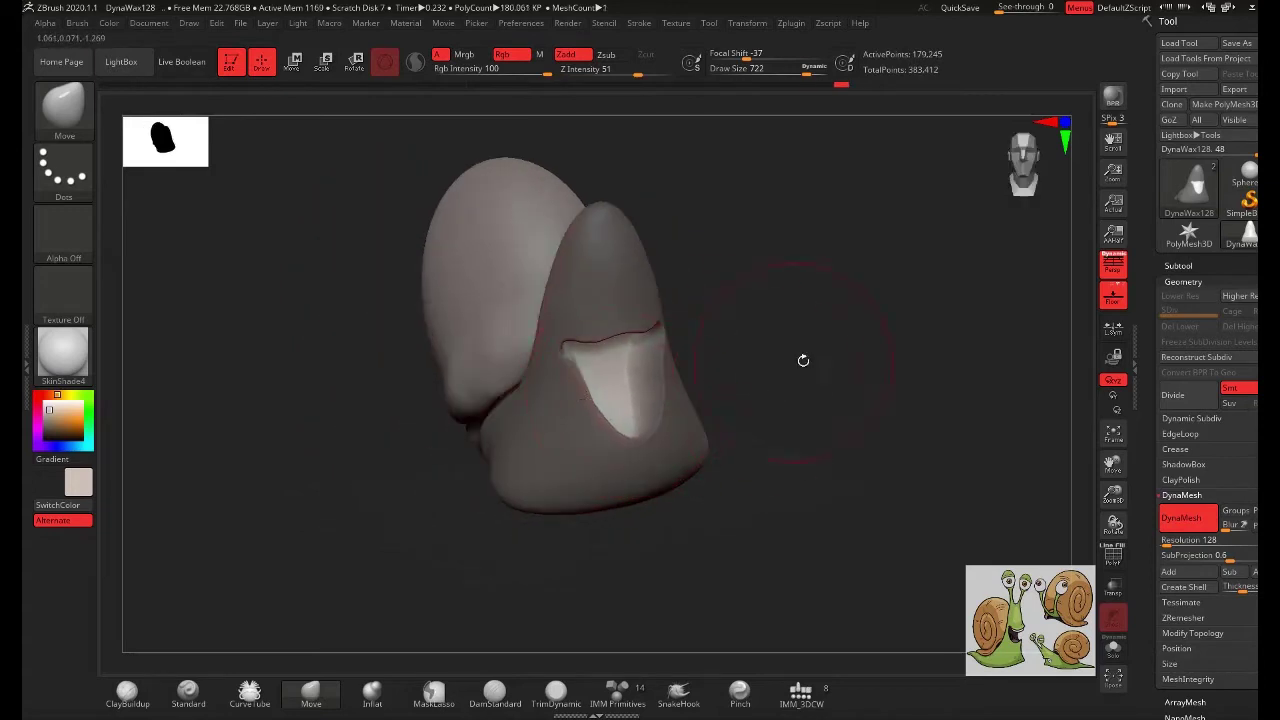
drag(803, 360, 622, 330)
drag(611, 386, 645, 364)
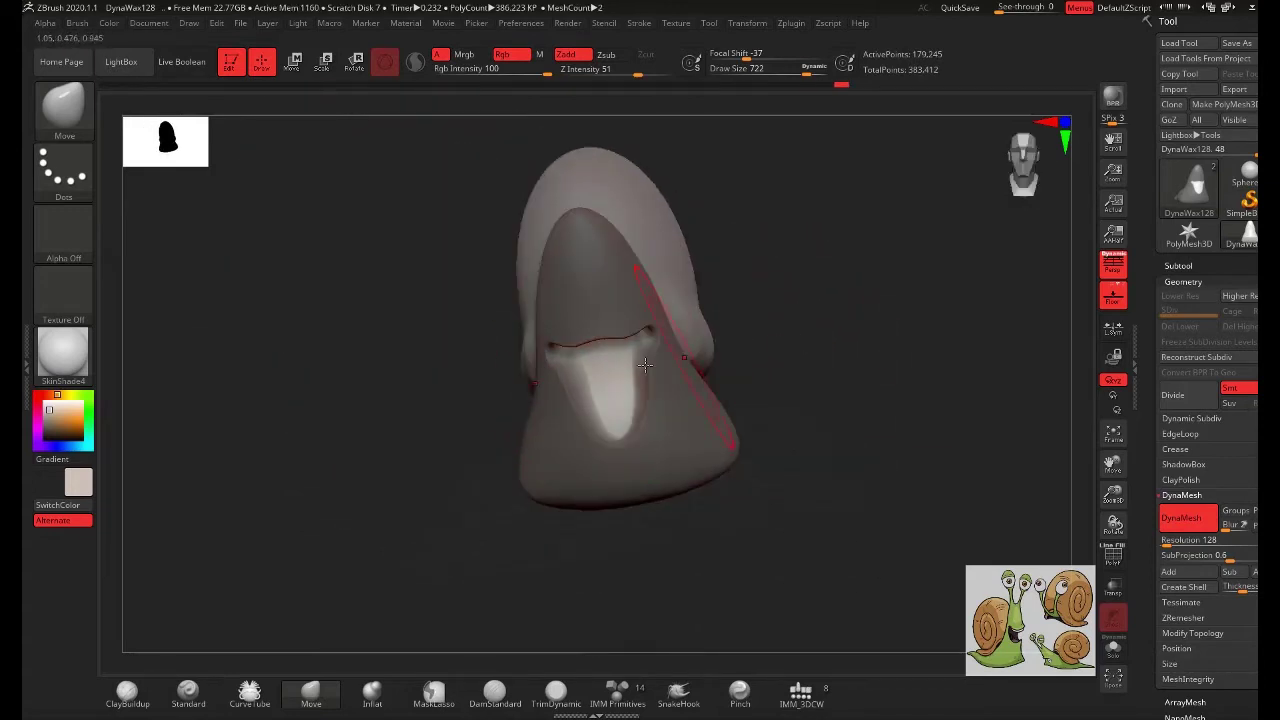
drag(783, 347, 618, 427)
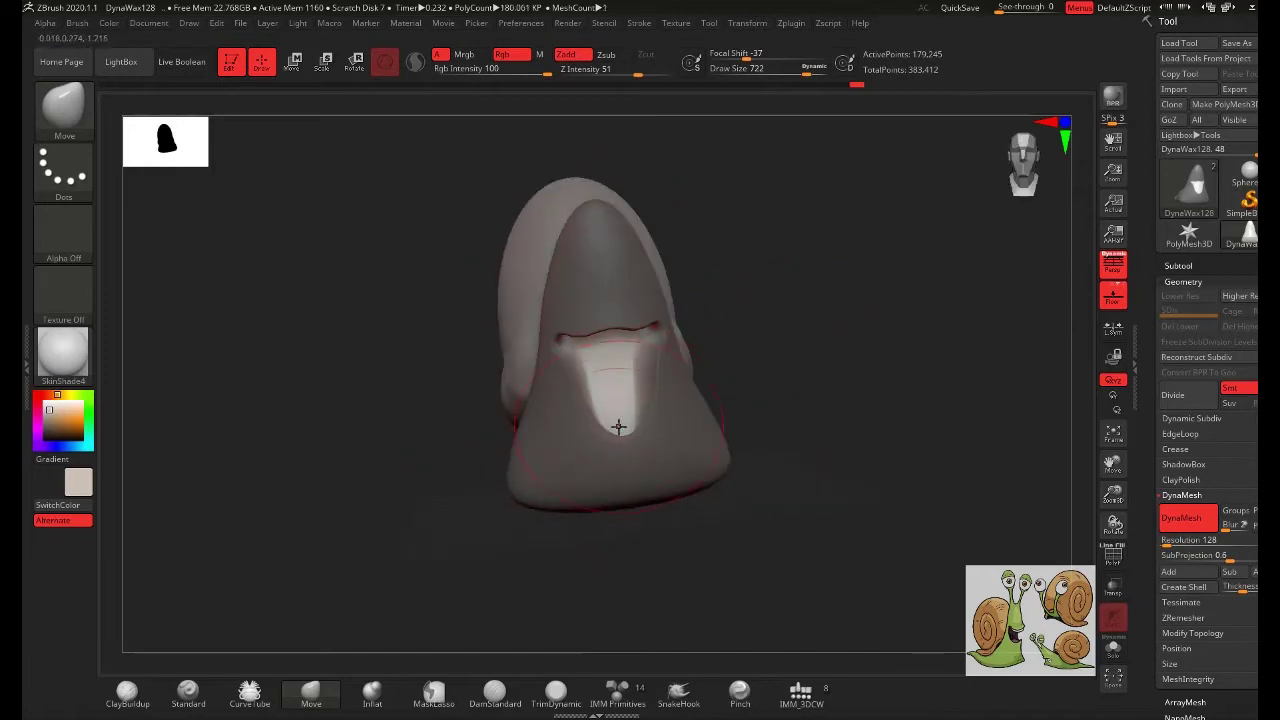
mouse_move(645, 382)
mouse_down()
mouse_move(791, 371)
mouse_move(710, 408)
mouse_up()
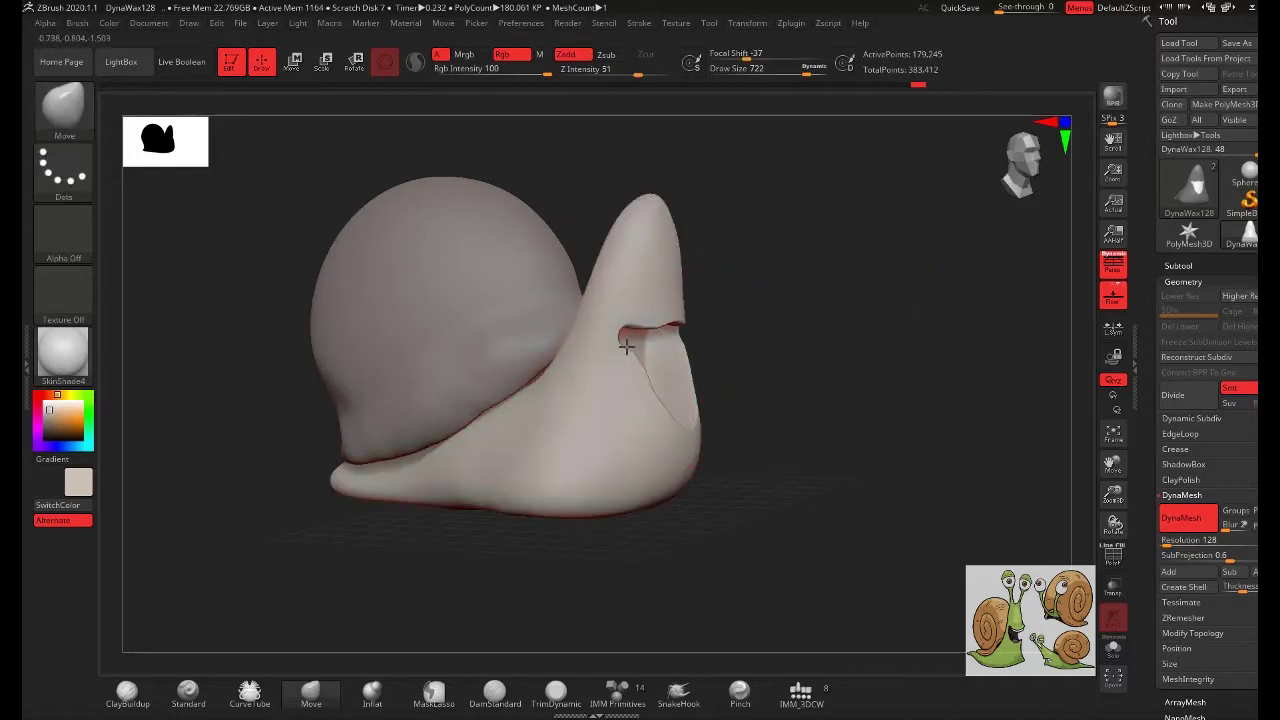
- Reshape the notch edge on the head with the brush at size 245
key(space)
drag(600, 360, 633, 345)
drag(794, 317, 635, 342)
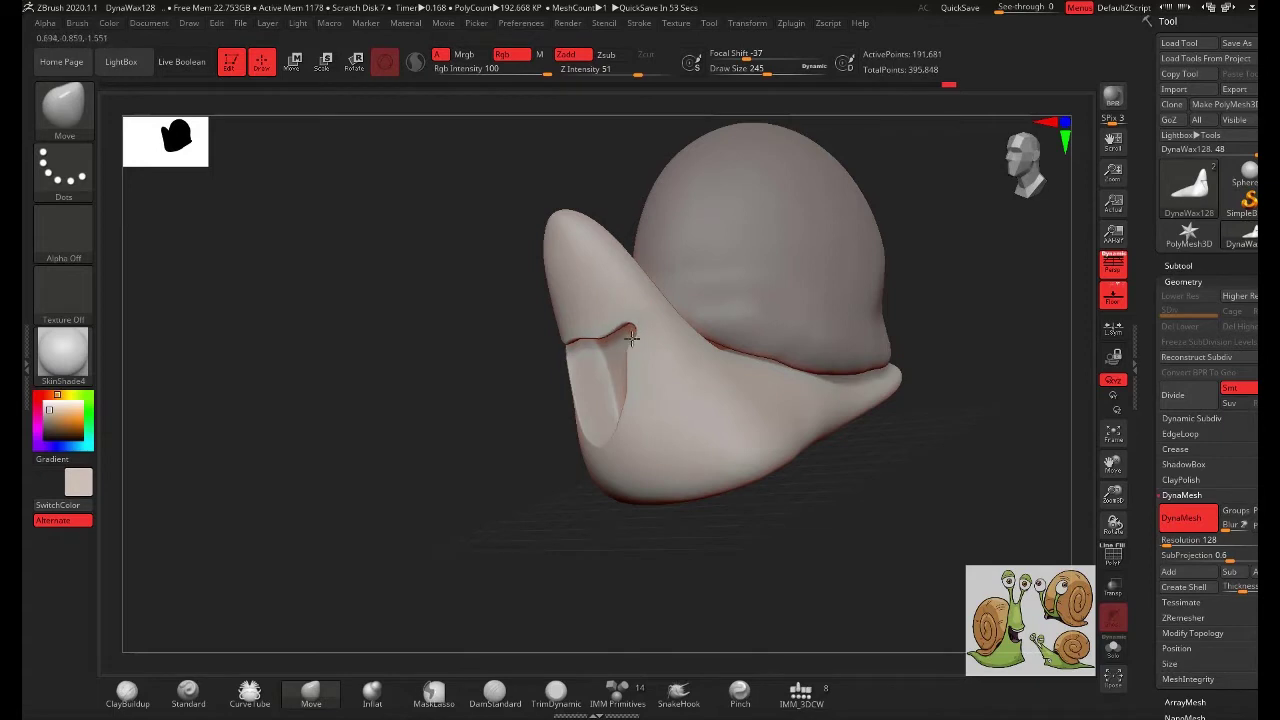
mouse_move(474, 429)
mouse_down()
mouse_move(811, 329)
mouse_move(590, 340)
mouse_up()
scroll(743, 337, up, 5)
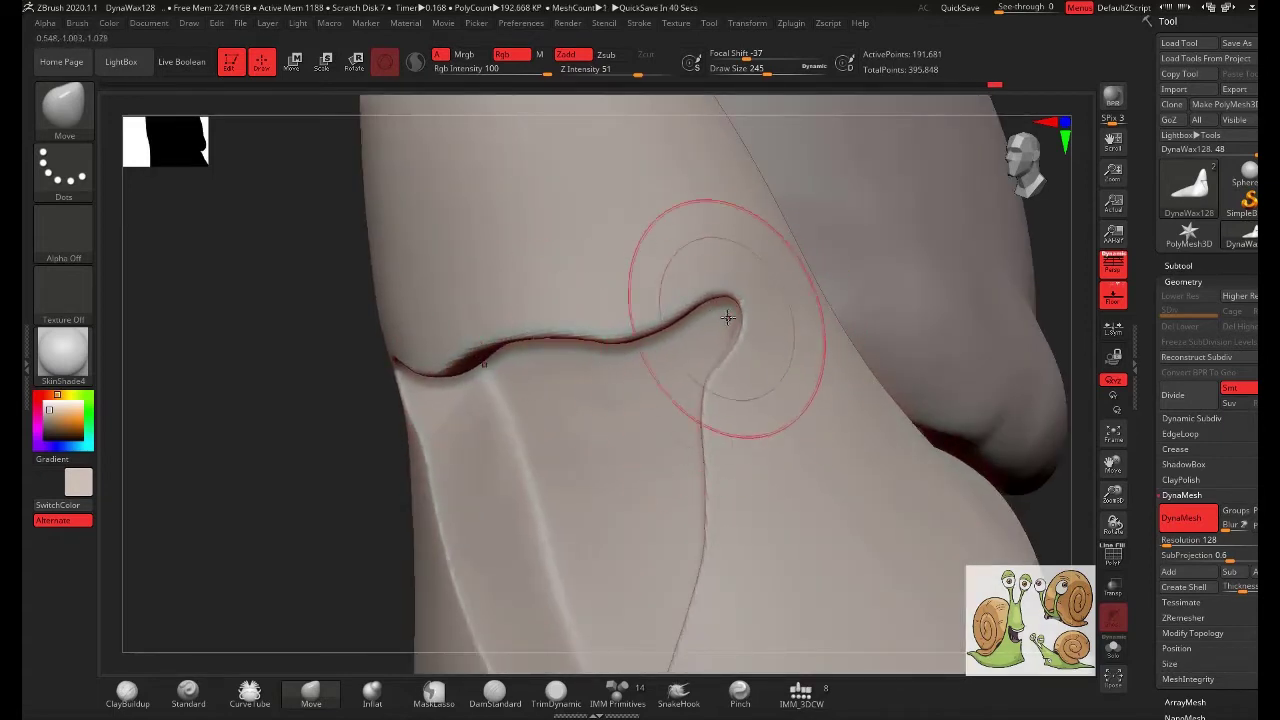
- Shrink the brush to size 103 and review the mouth from several angles
key(space)
drag(750, 340, 727, 345)
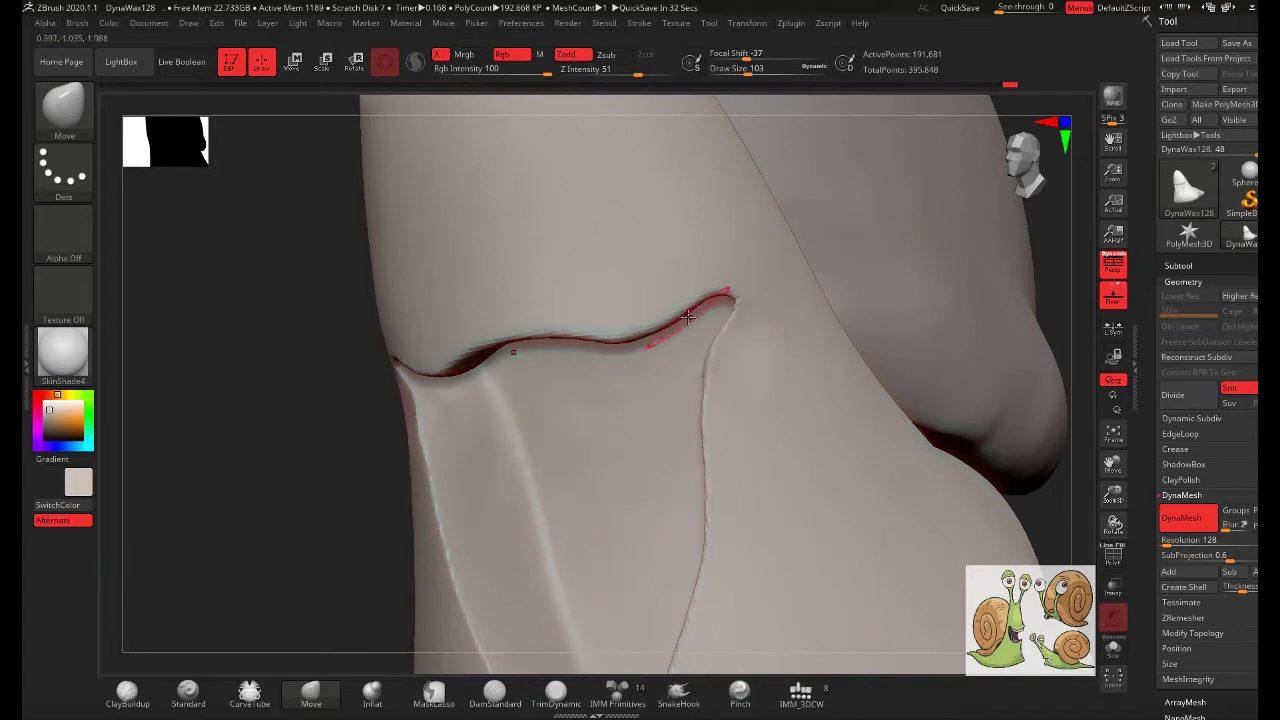
mouse_move(293, 535)
mouse_down()
mouse_move(946, 346)
mouse_move(909, 314)
mouse_move(863, 380)
mouse_move(803, 411)
mouse_move(765, 328)
mouse_move(911, 320)
mouse_up()
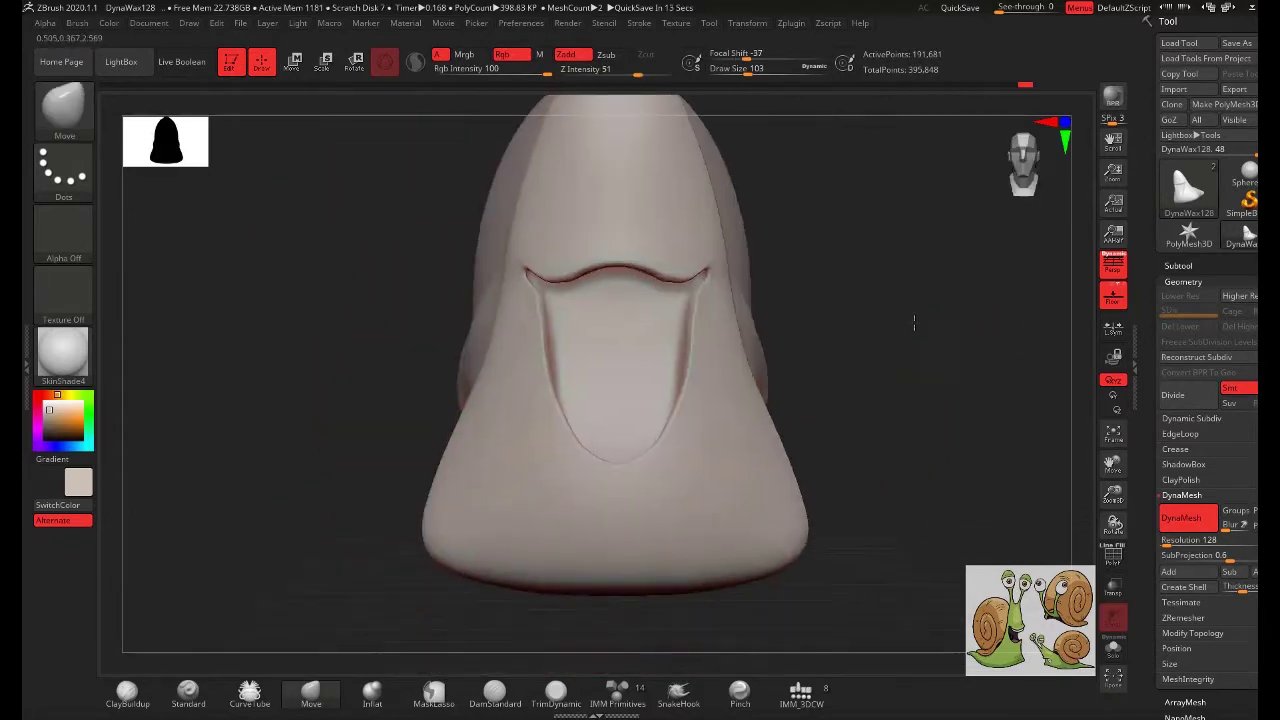
drag(666, 340, 654, 317)
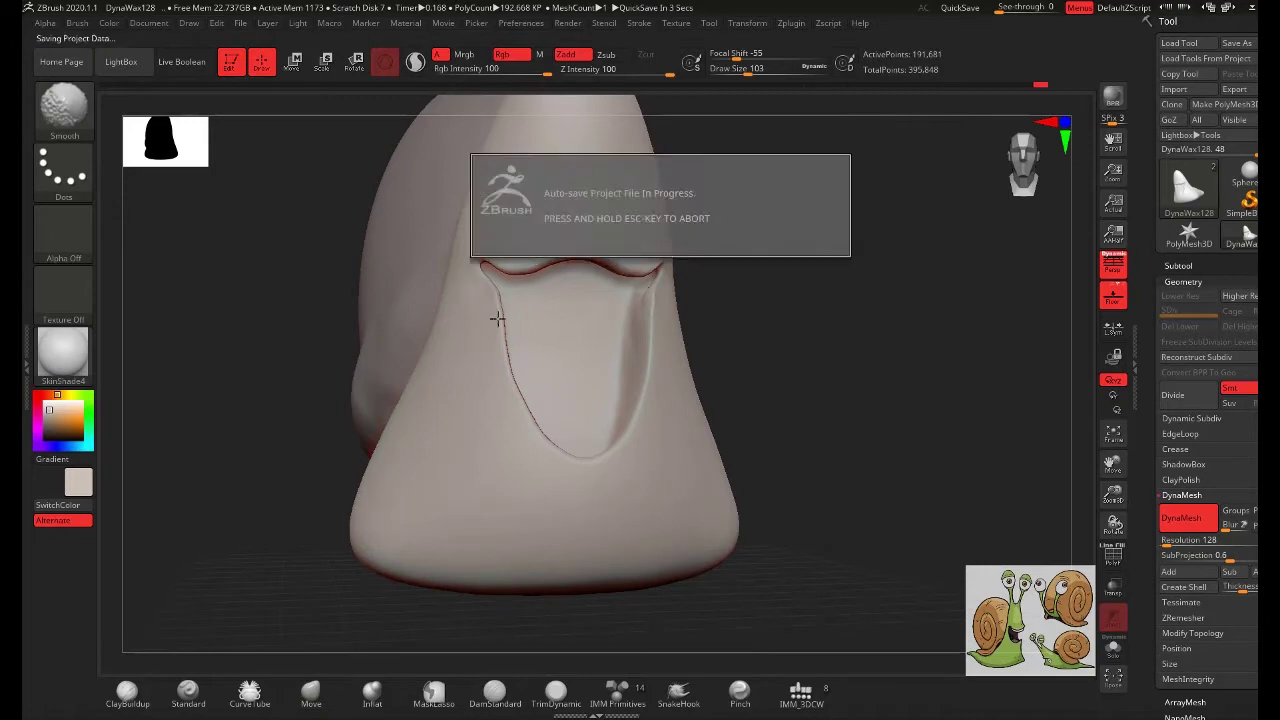
drag(790, 286, 837, 294)
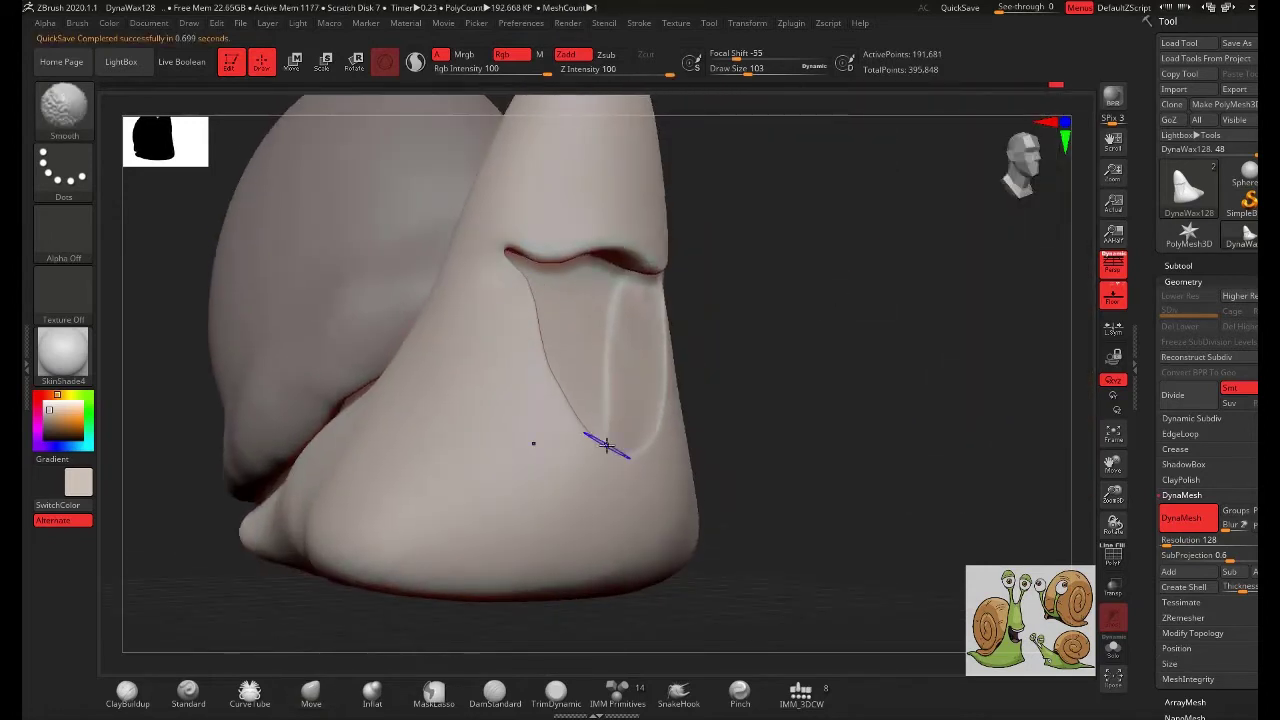
drag(849, 291, 596, 298)
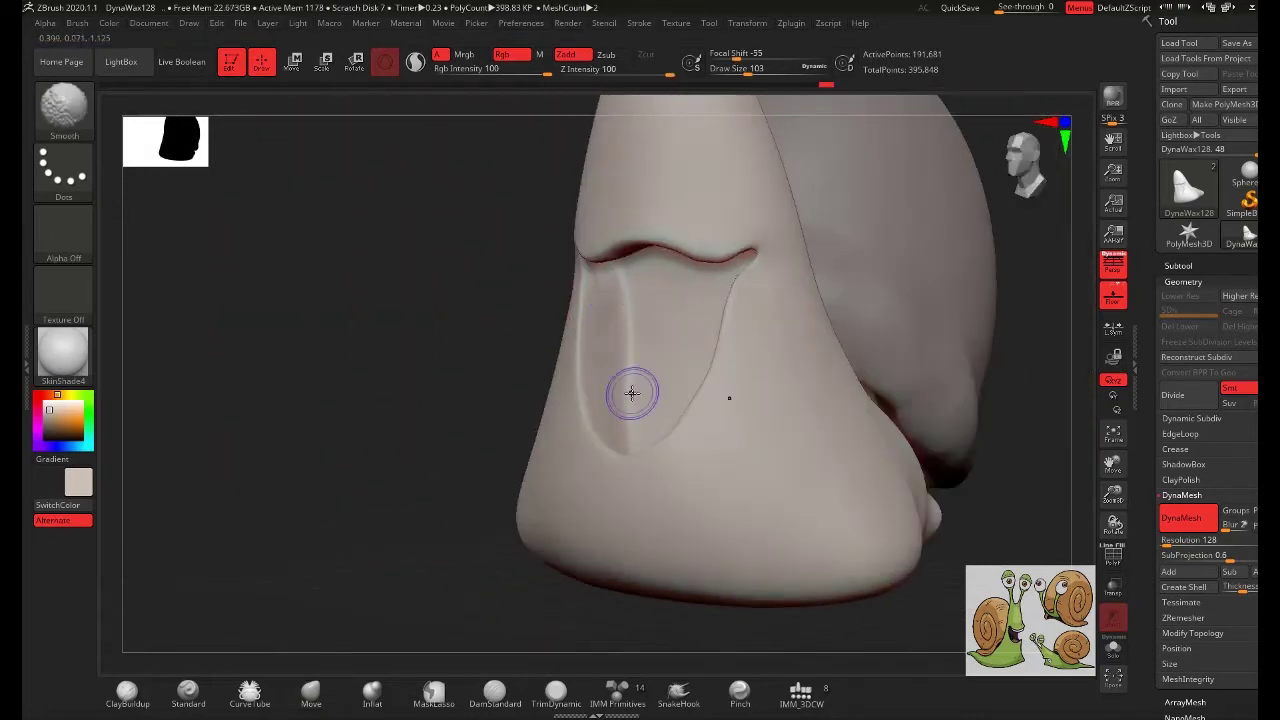
mouse_move(972, 298)
shift+mouse_down()
mouse_move(923, 366)
mouse_move(861, 310)
mouse_move(740, 371)
shift+mouse_up()
- Enlarge the Move brush to 407, reshape the foot's underside, and smooth it
key(space)
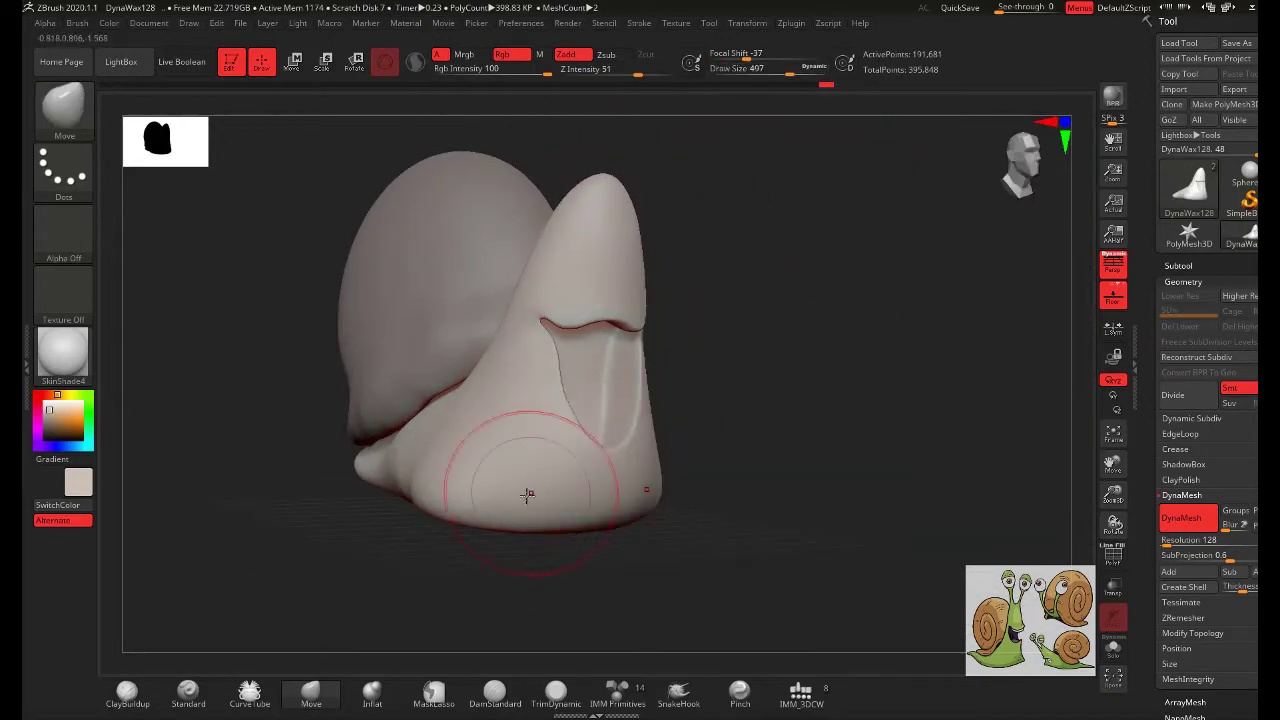
drag(530, 495, 451, 509)
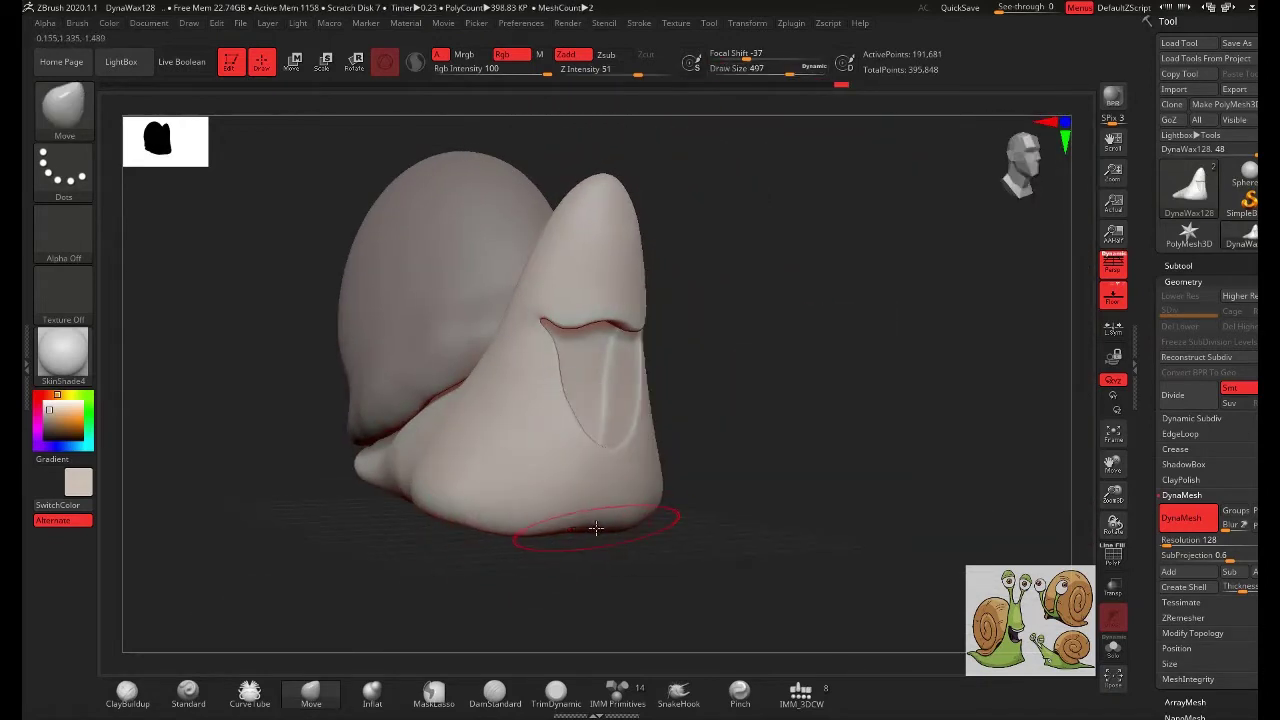
mouse_move(508, 523)
ctrl+right_down()
mouse_move(555, 400)
mouse_move(760, 440)
ctrl+right_up()
key(space)
alt+right_drag(900, 400, 963, 266)
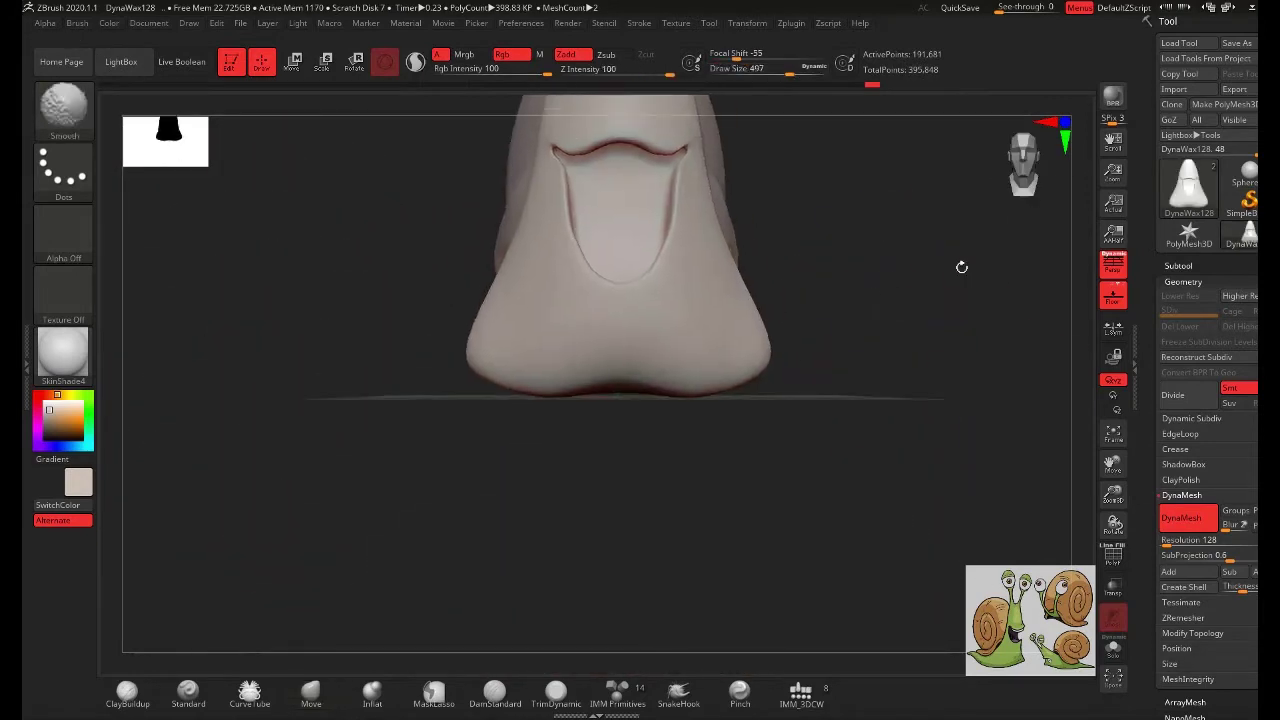
alt+right_drag(847, 299, 838, 345)
- Slice the bottom of the head flat with TrimCurve and check the trimmed base
key(b)
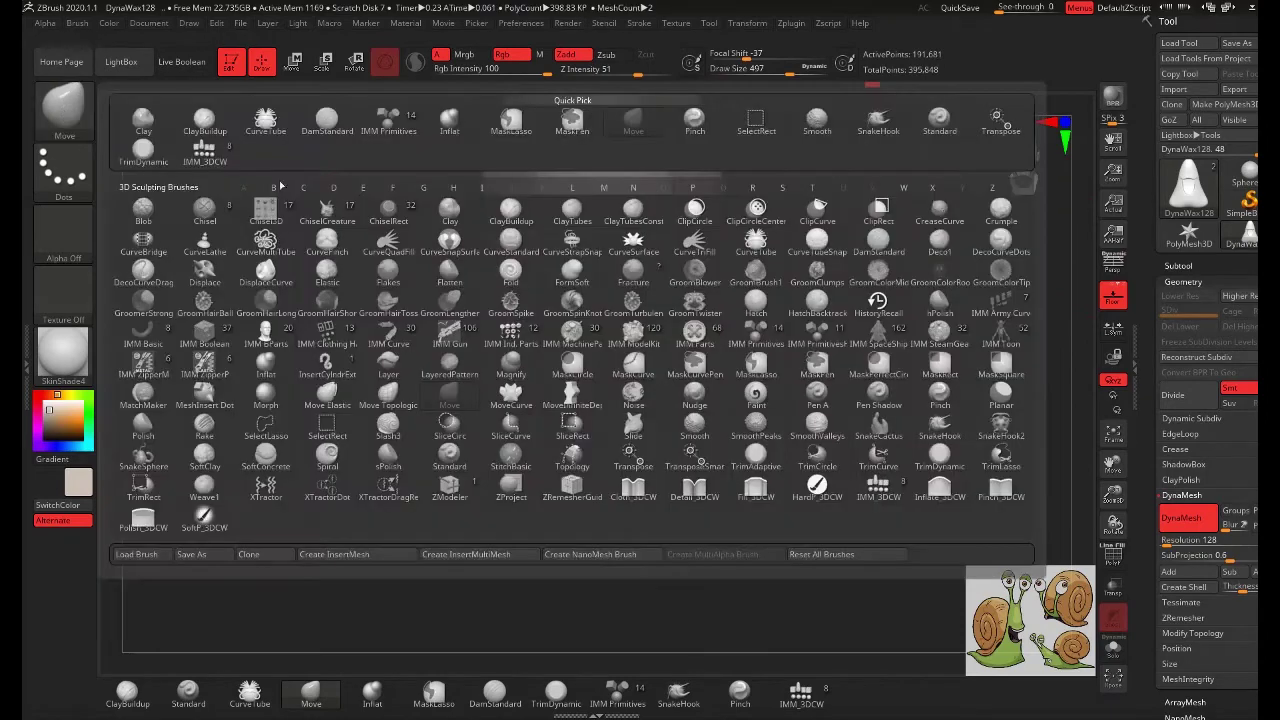
click(878, 460)
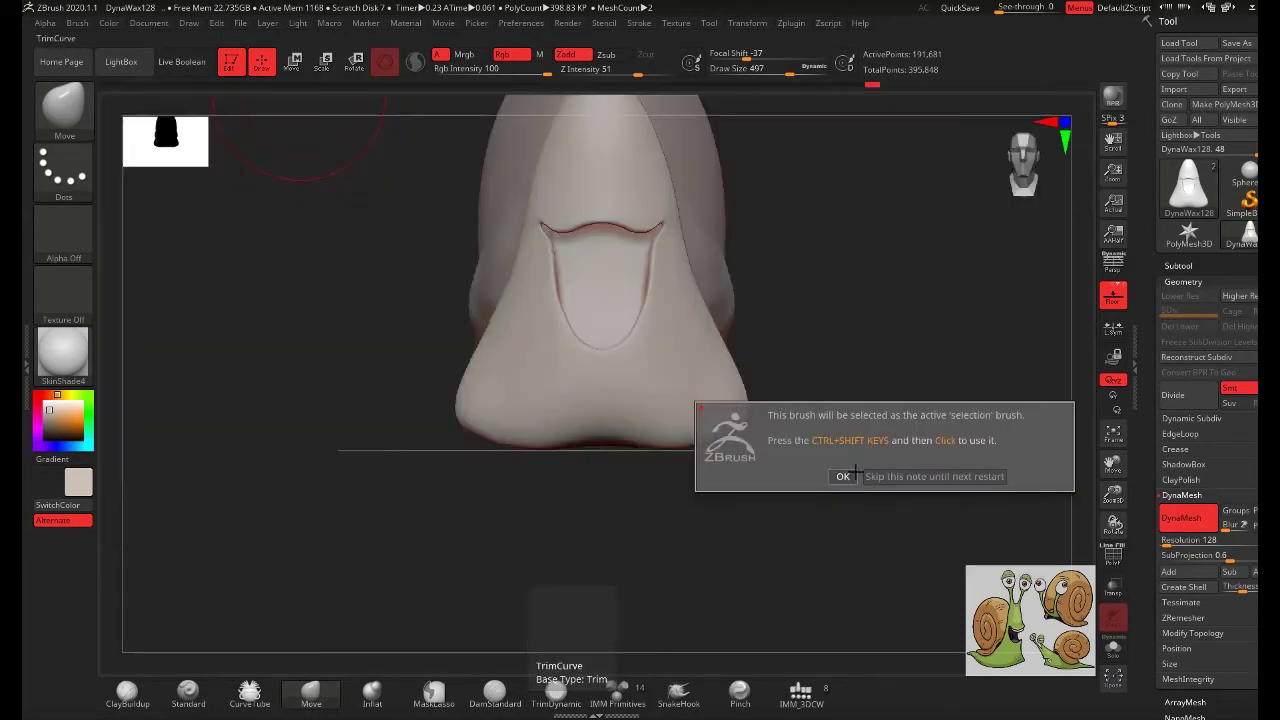
ctrl+shift+drag(779, 449, 400, 449)
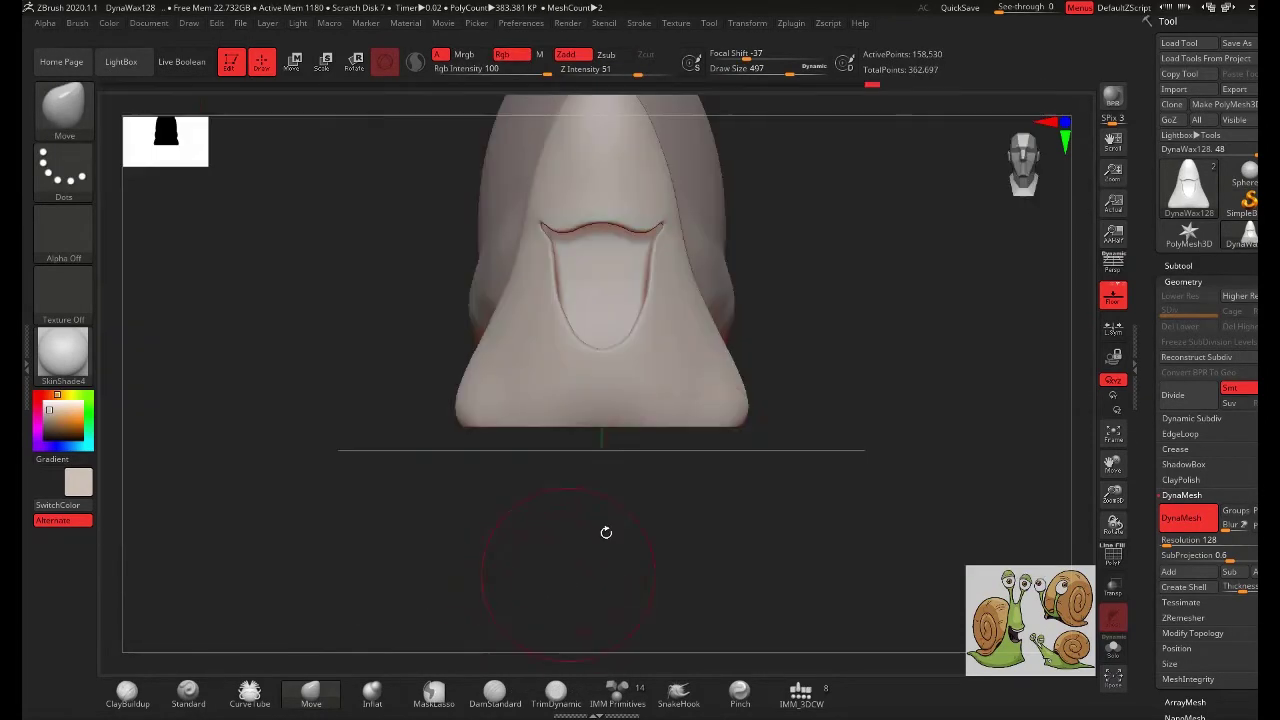
mouse_move(606, 532)
mouse_down()
mouse_move(843, 366)
mouse_move(712, 401)
mouse_move(613, 363)
mouse_up()
mouse_move(600, 397)
right_down()
mouse_move(834, 386)
mouse_move(710, 563)
right_up()
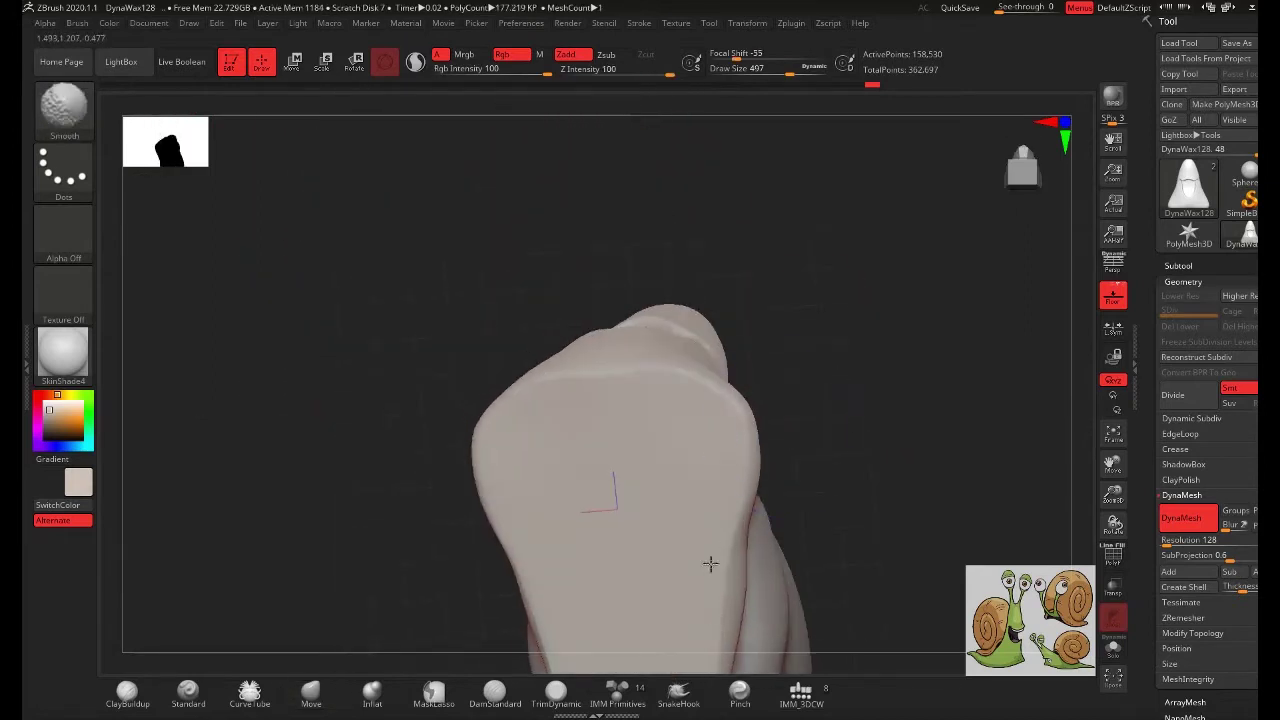
mouse_move(560, 606)
right_down()
mouse_move(766, 523)
mouse_move(598, 484)
right_up()
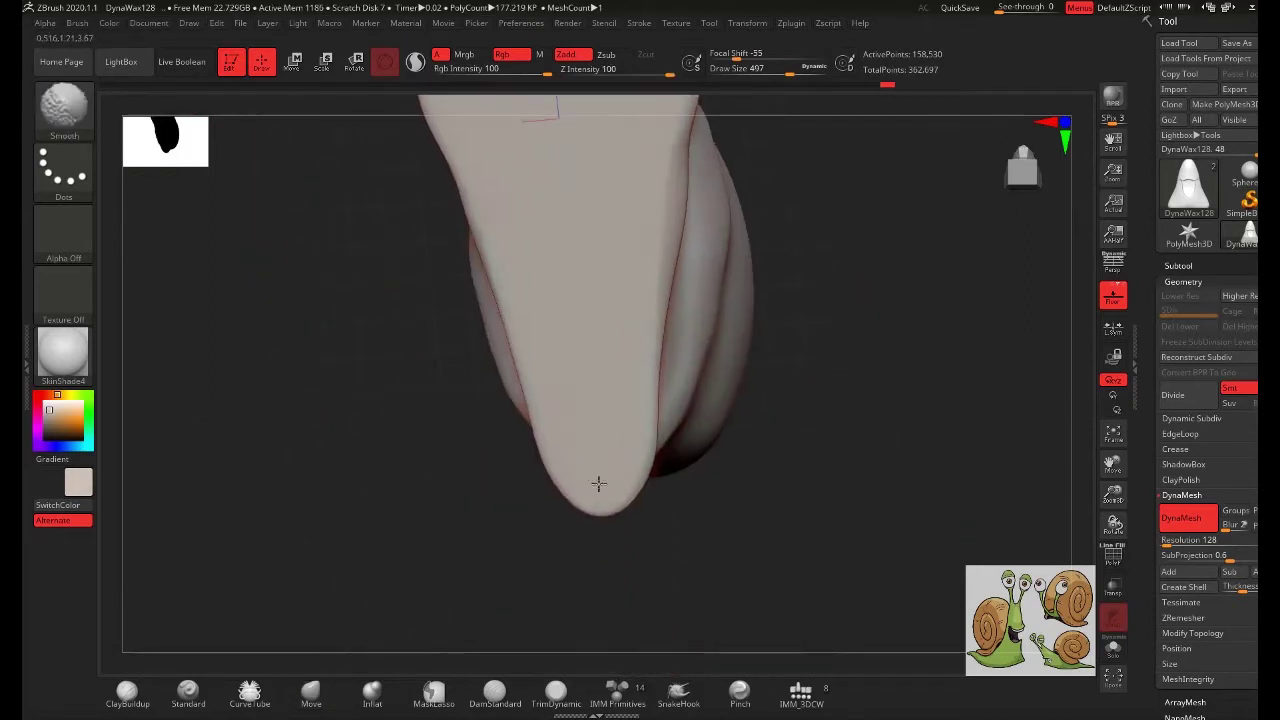
- Pull the tail tip of the foot outward and re-centre the model
mouse_move(646, 189)
right_down()
mouse_move(857, 314)
mouse_move(849, 360)
mouse_move(429, 423)
mouse_move(582, 458)
mouse_move(566, 403)
mouse_move(901, 297)
right_up()
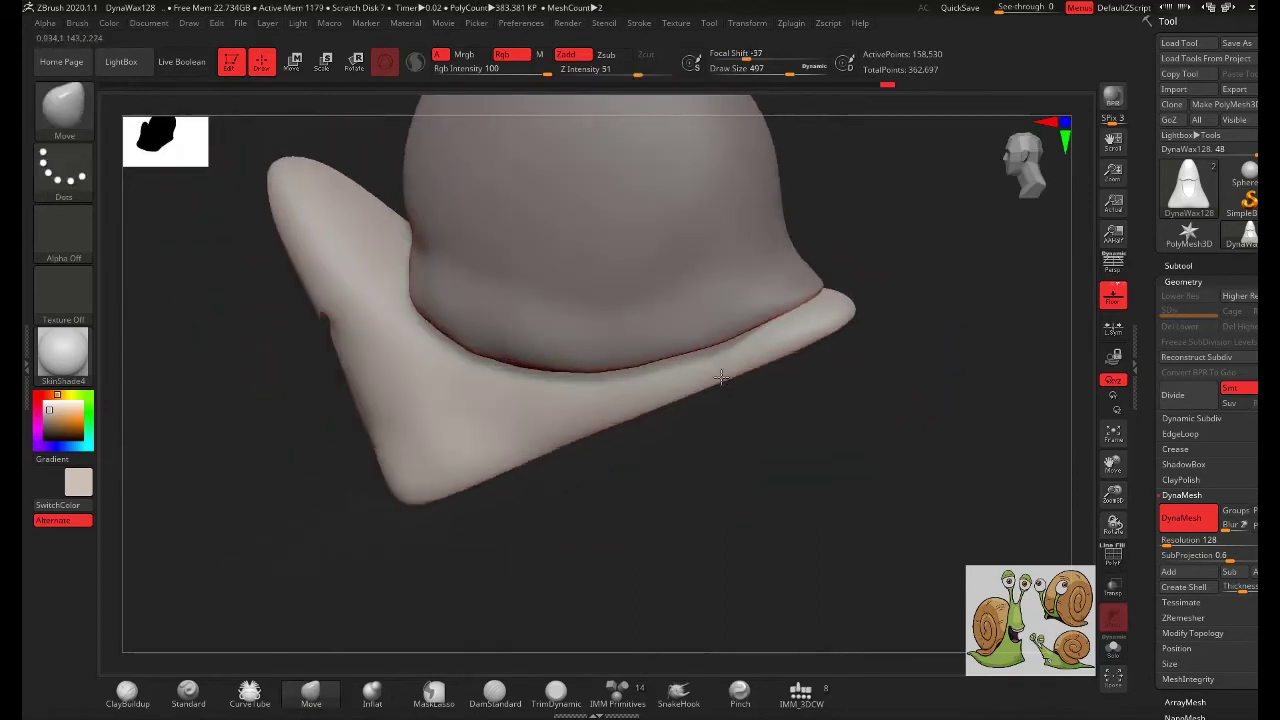
drag(901, 297, 914, 296)
key(f)
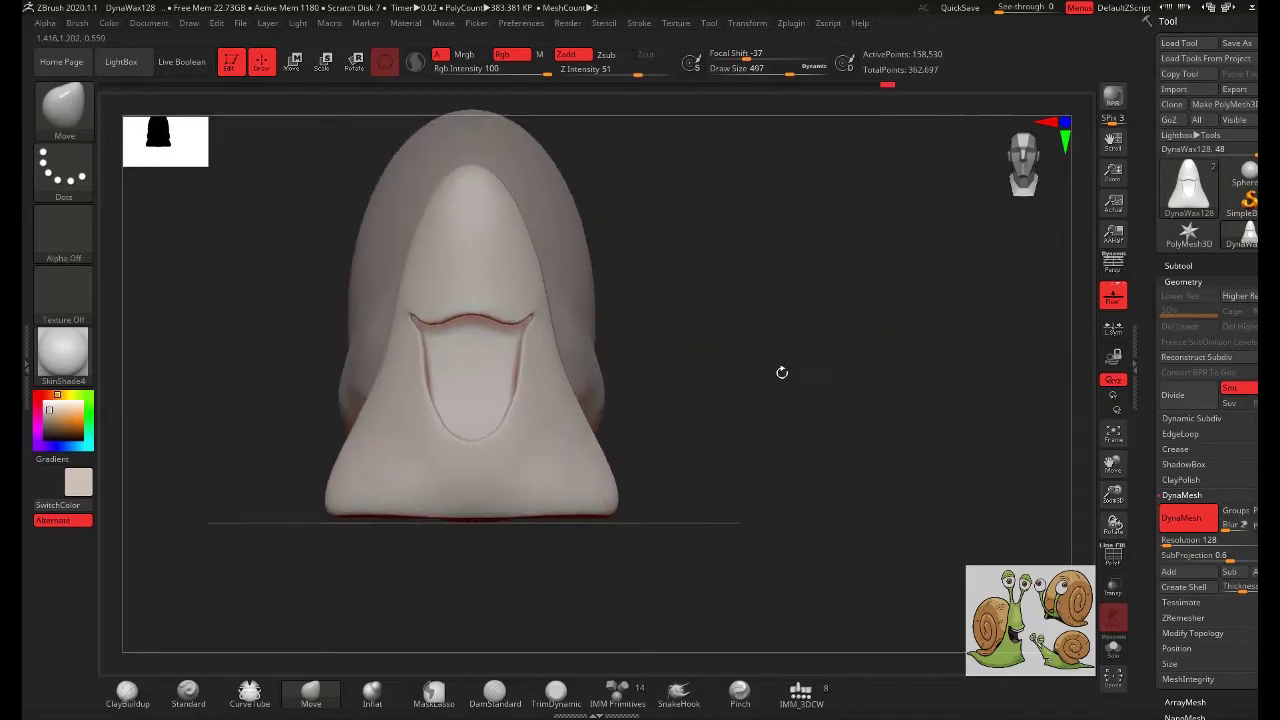
mouse_move(780, 363)
alt+mouse_down()
mouse_move(709, 251)
mouse_move(784, 219)
mouse_move(837, 157)
mouse_move(894, 323)
alt+mouse_up()
- Enlarge the brush to size 456 and view the head from the front, above and side
key(space)
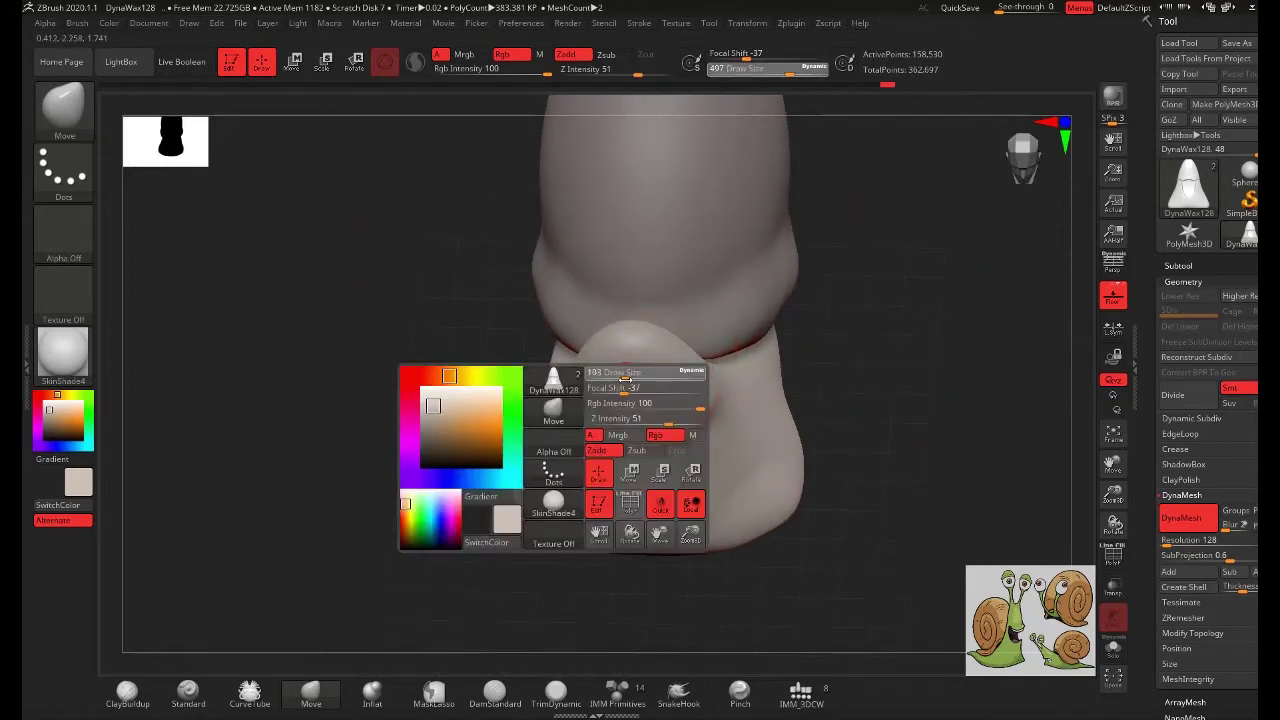
key(ctrl)
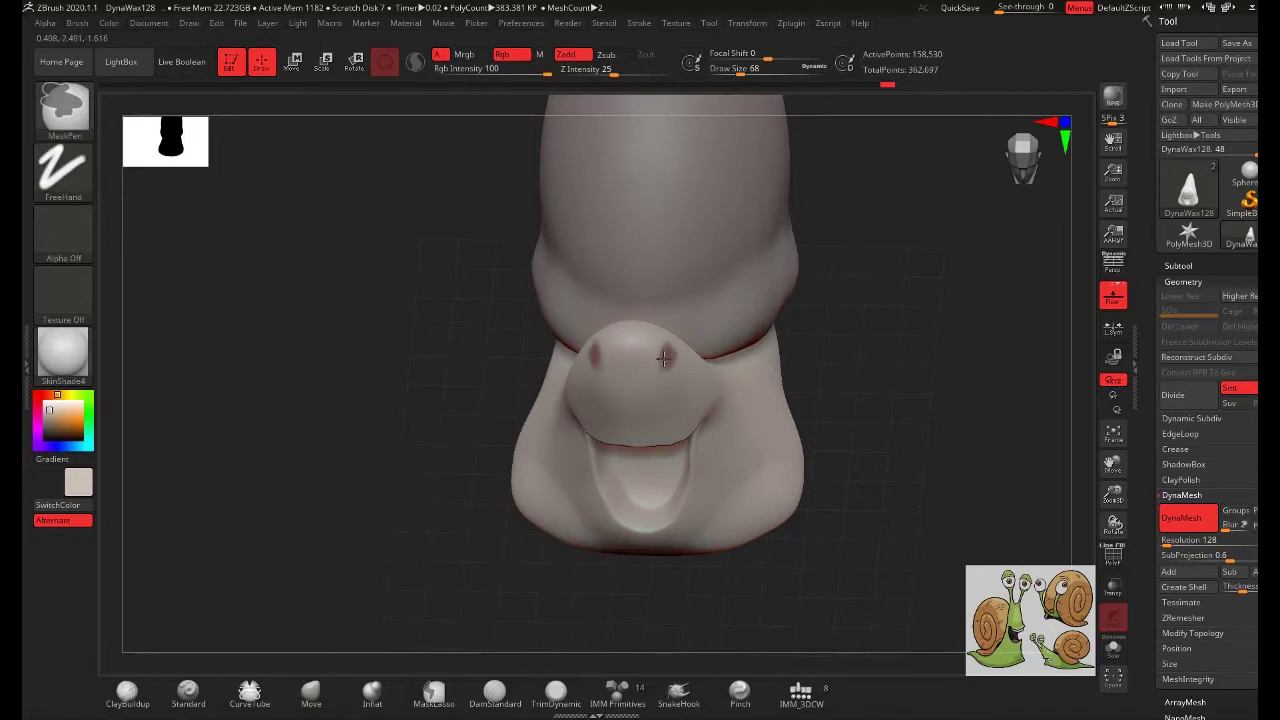
mouse_move(669, 361)
mouse_down()
mouse_move(857, 328)
mouse_move(797, 318)
mouse_up()
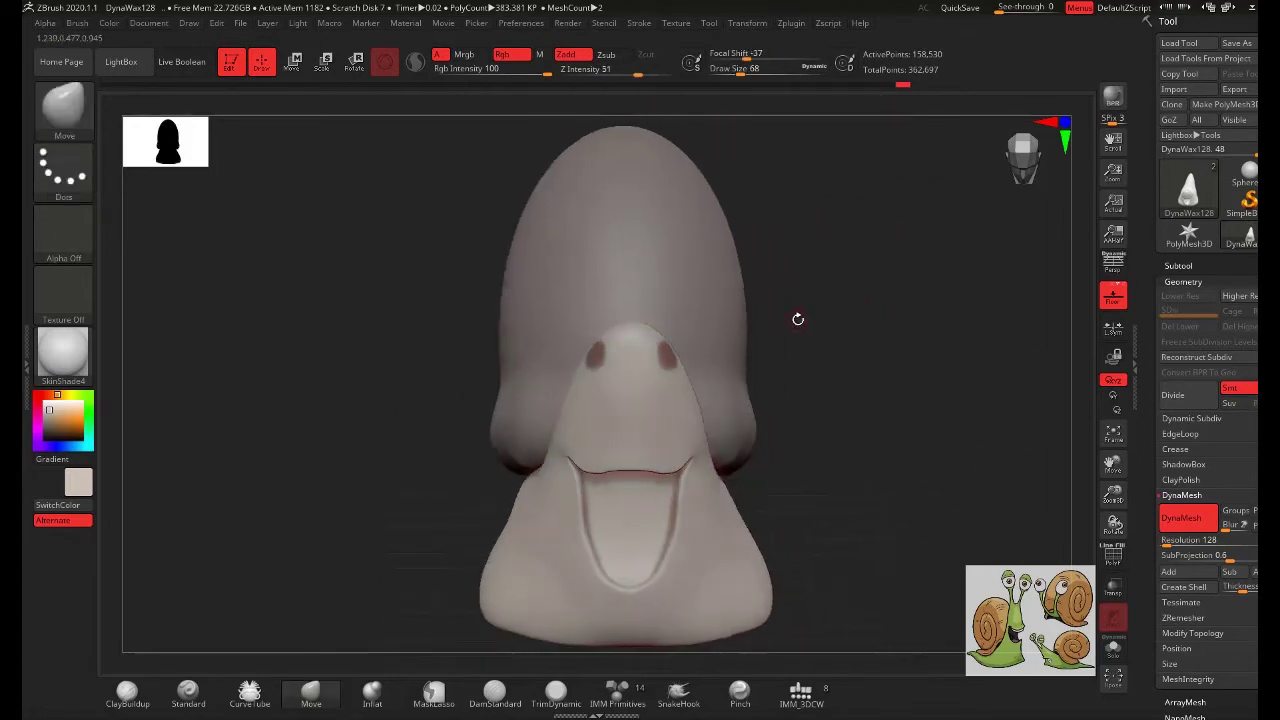
key(space)
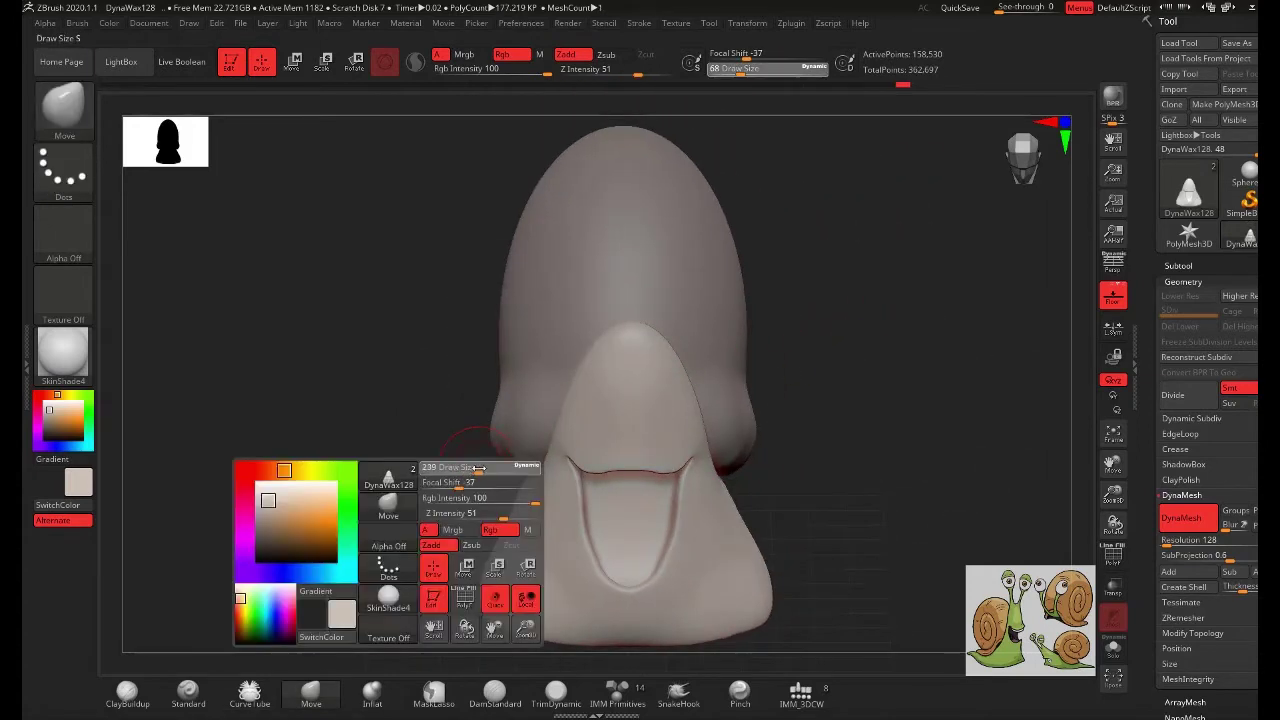
mouse_move(685, 383)
mouse_down()
mouse_move(880, 371)
mouse_move(700, 371)
mouse_up()
key(space)
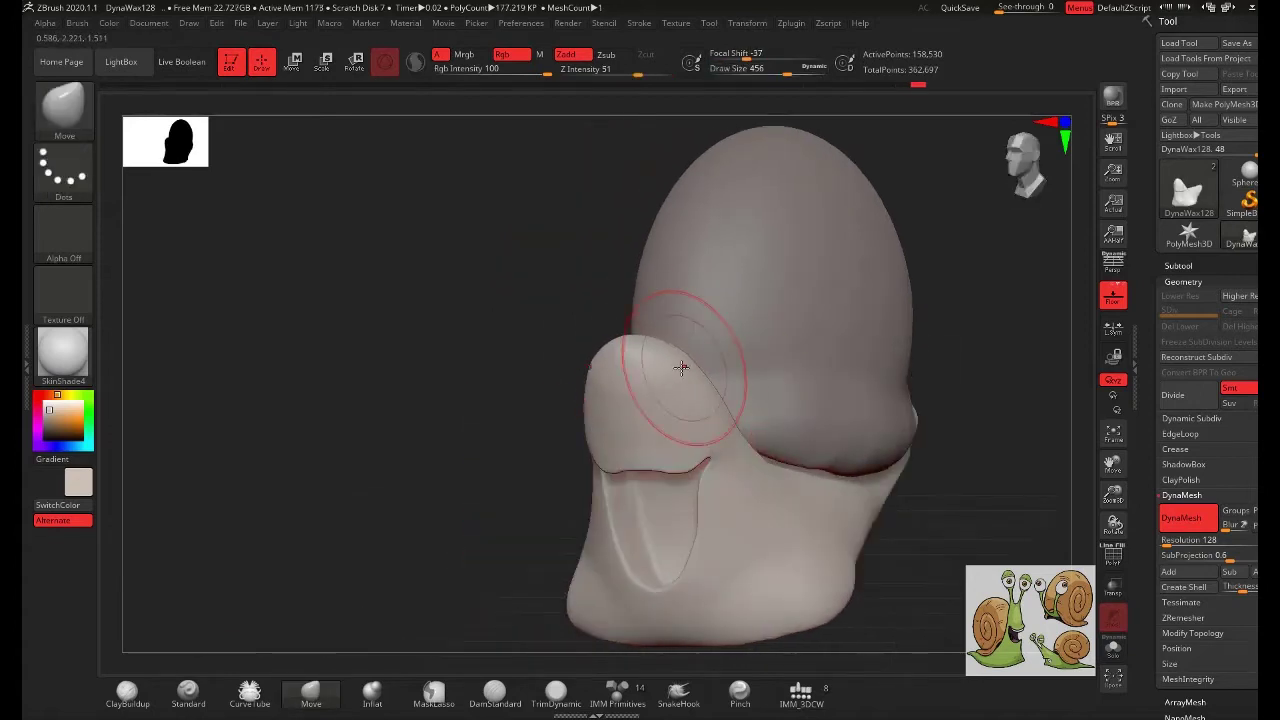
mouse_move(671, 366)
mouse_down()
mouse_move(729, 286)
mouse_move(640, 334)
mouse_up()
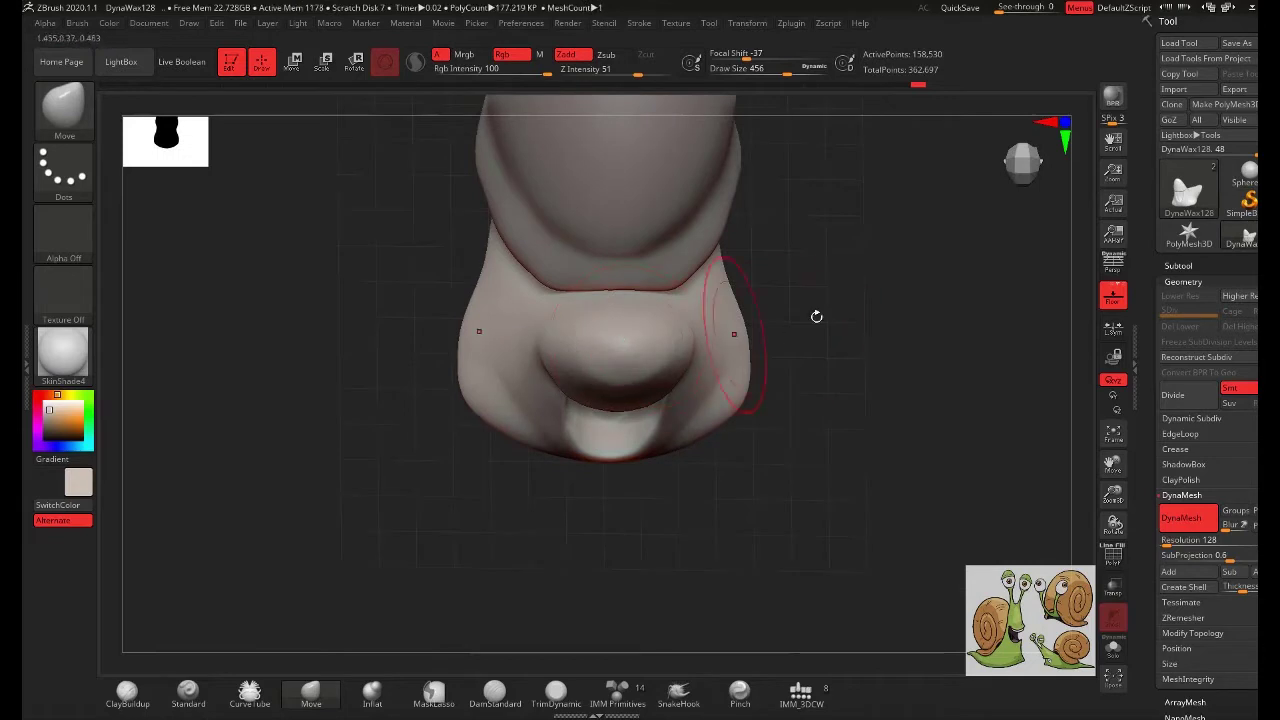
drag(816, 316, 634, 349)
drag(820, 341, 946, 317)
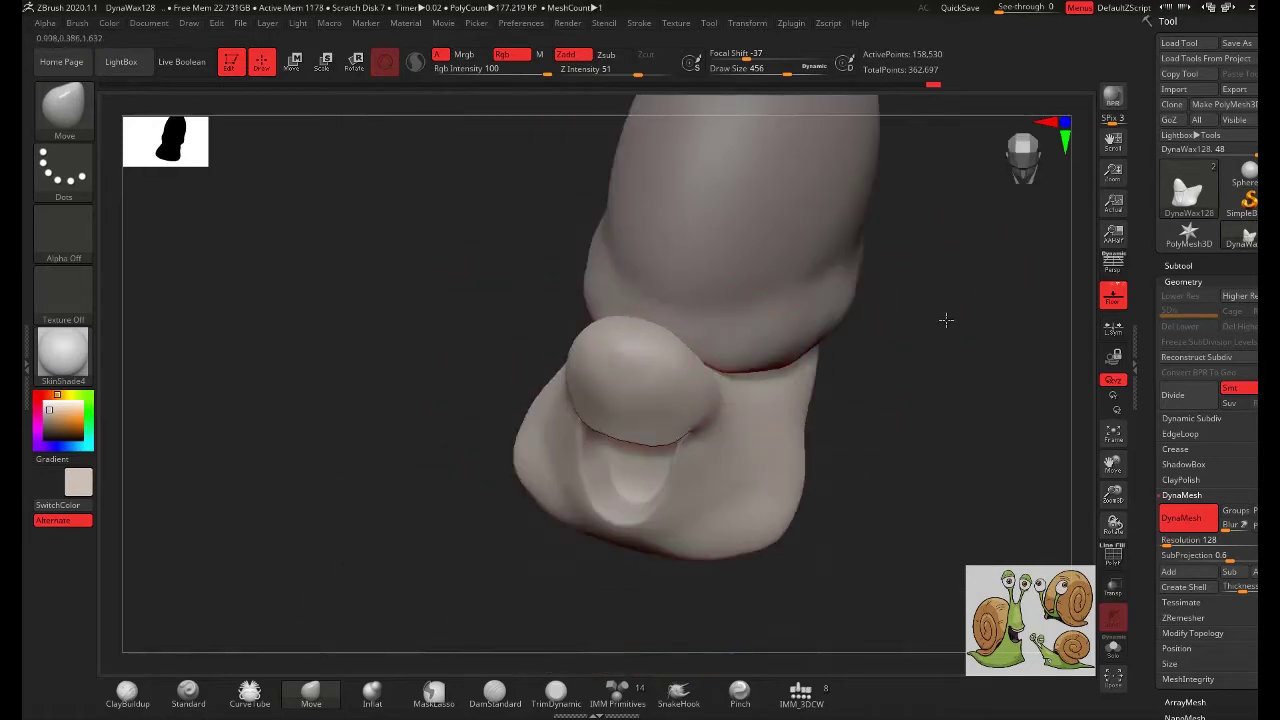
- Paint two mask spots on the head at size 71, then invert the mask
key(space)
key(ctrl)
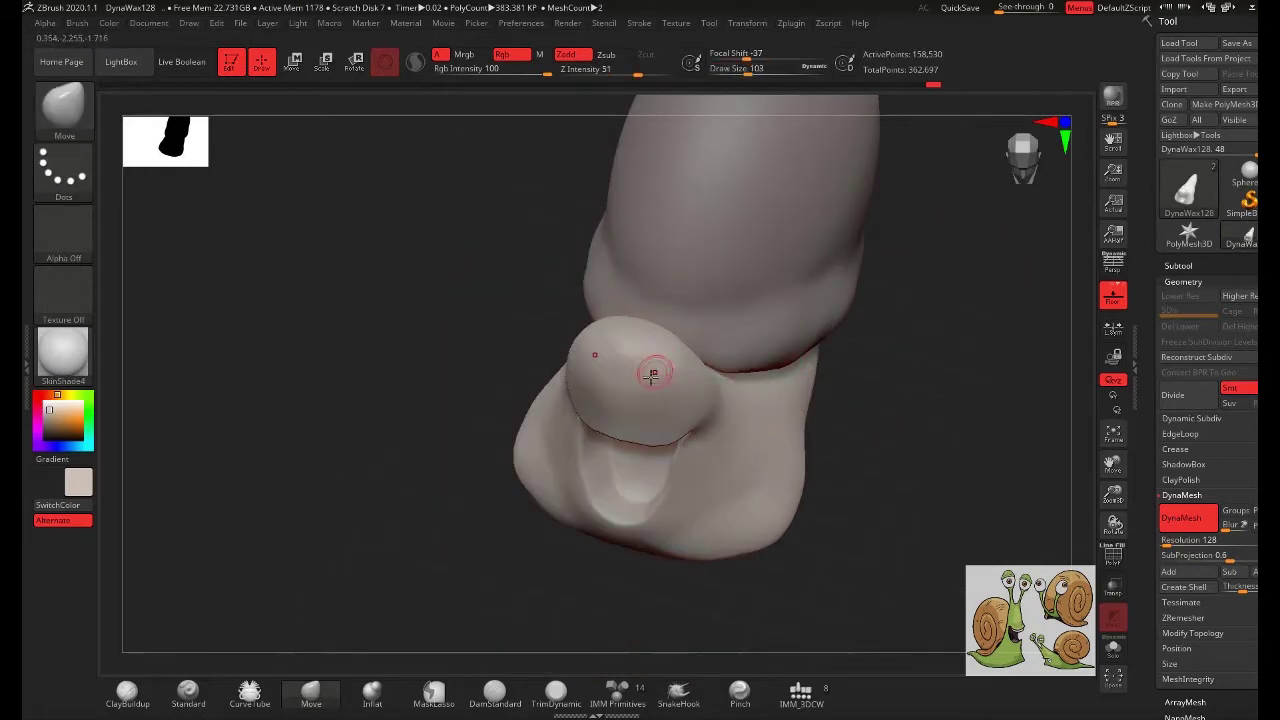
key(bracketleft)
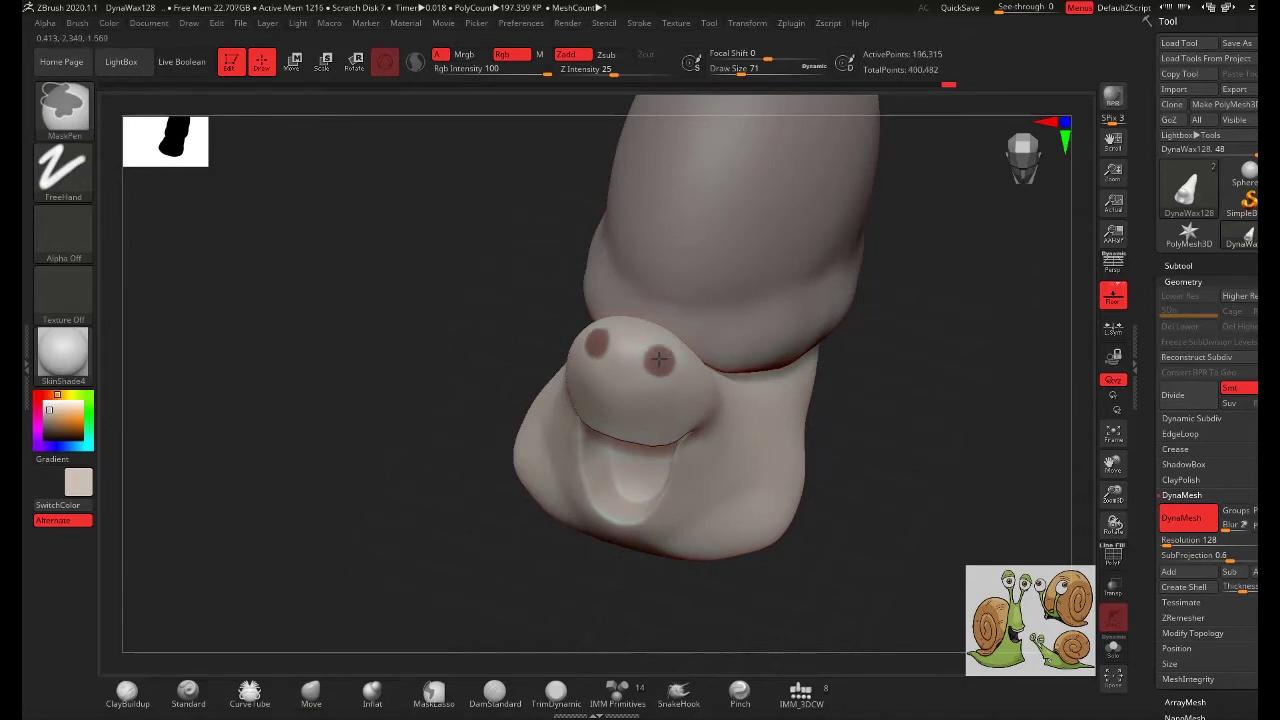
key(ctrl)
ctrl+click(930, 363)
drag(835, 482, 912, 384)
key(space)
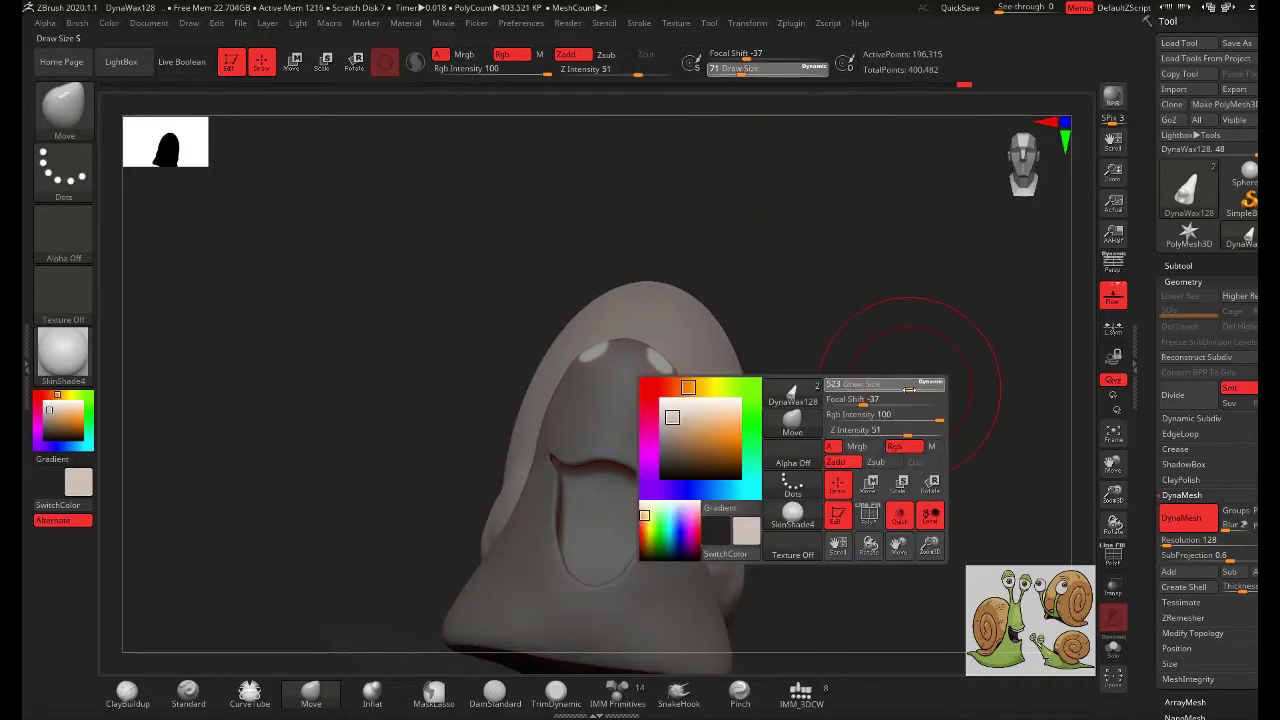
- Pull the unmasked spots up into eye stalks and review them from front and side
mouse_move(625, 355)
mouse_down()
mouse_move(723, 194)
mouse_move(648, 362)
mouse_up()
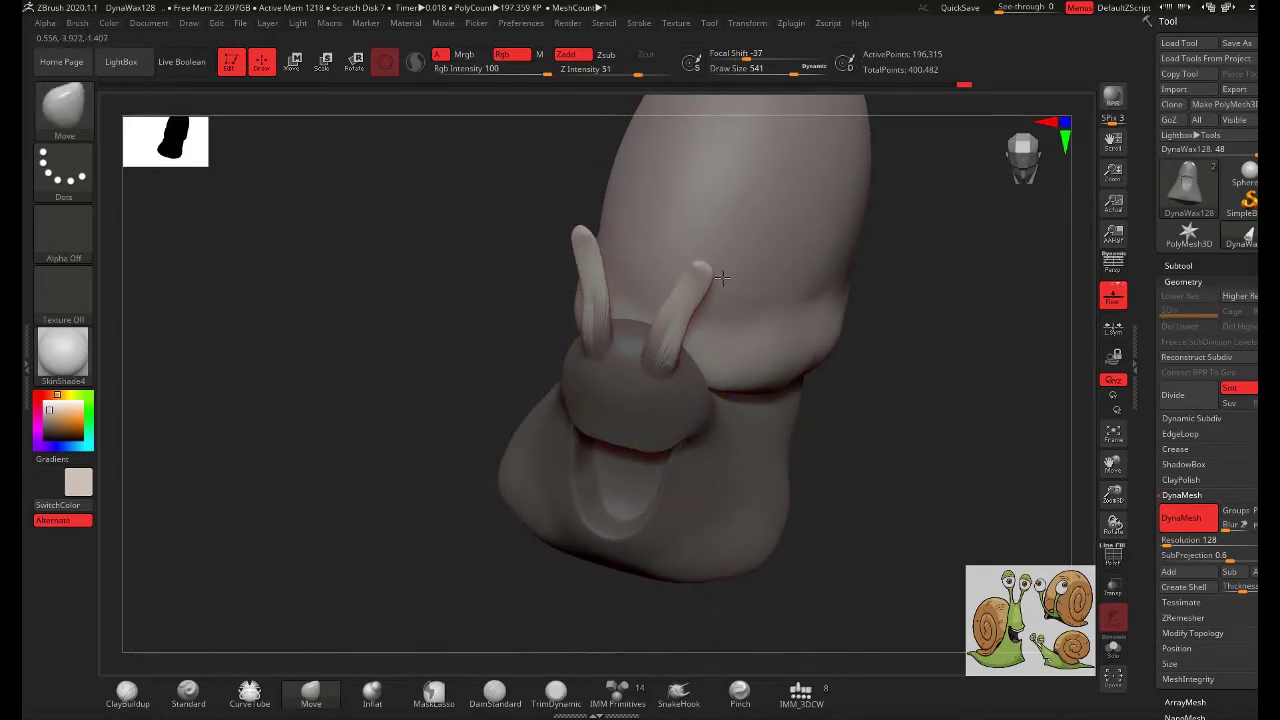
mouse_move(677, 321)
mouse_down()
mouse_move(960, 366)
mouse_move(687, 330)
mouse_move(840, 360)
mouse_move(470, 380)
mouse_move(695, 393)
mouse_up()
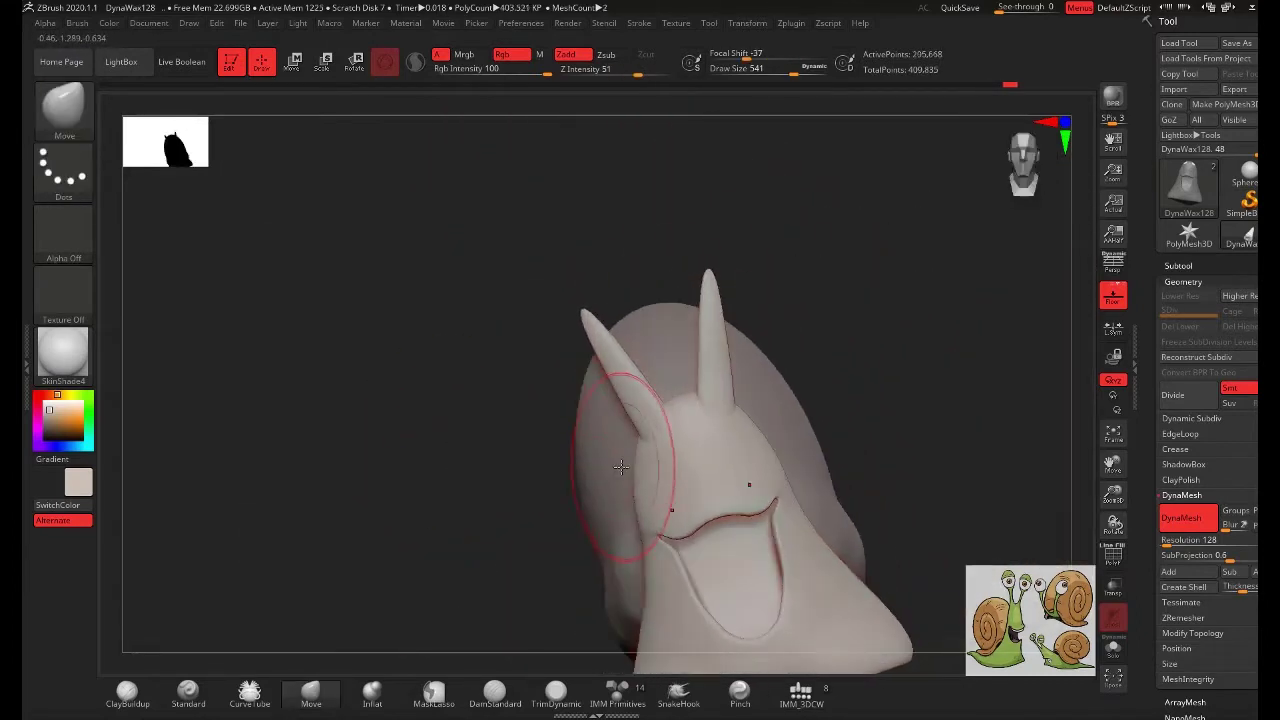
mouse_move(881, 398)
mouse_down()
mouse_move(754, 432)
mouse_move(735, 355)
mouse_up()
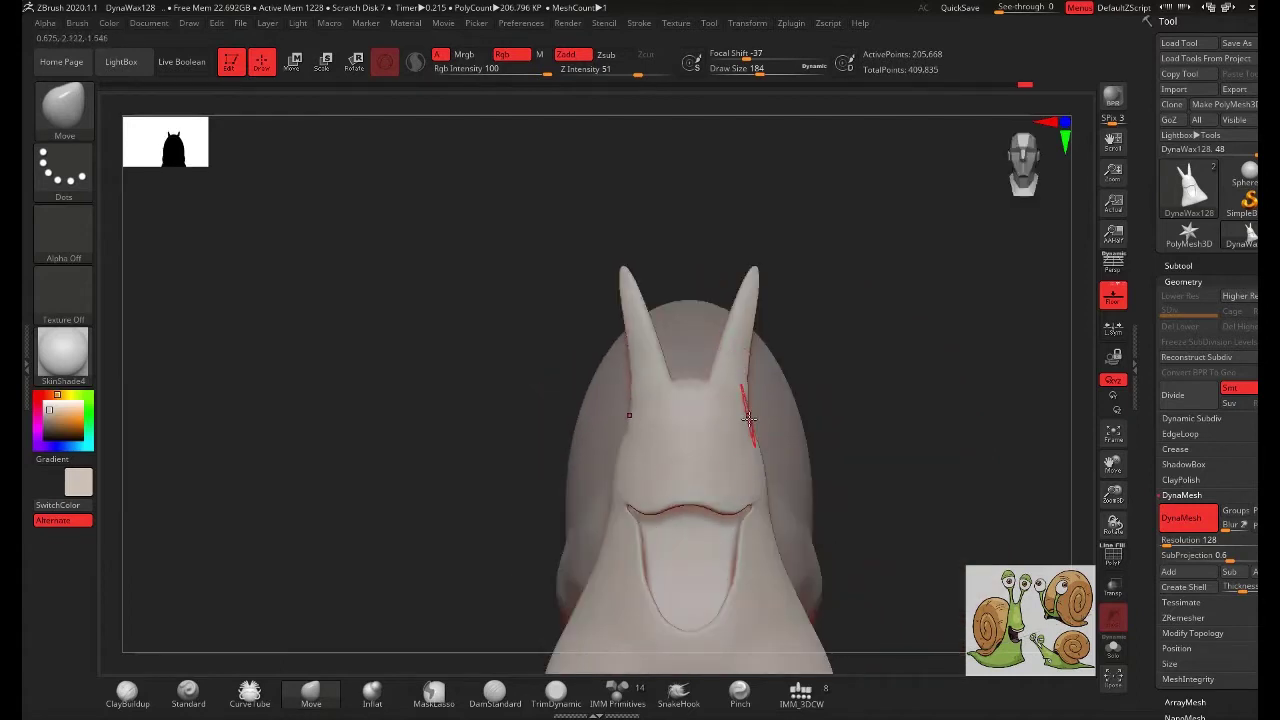
drag(896, 410, 680, 451)
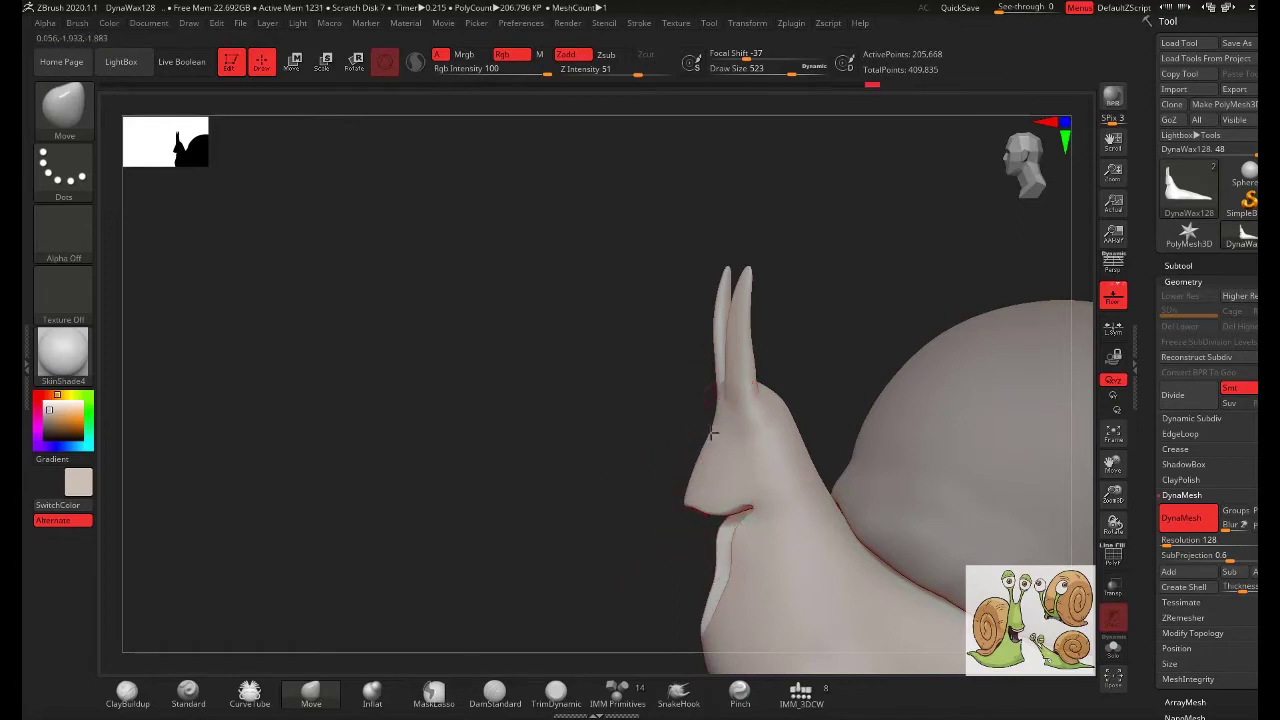
mouse_move(711, 432)
mouse_down()
mouse_move(651, 566)
mouse_move(820, 508)
mouse_up()
mouse_move(684, 367)
mouse_down()
mouse_move(767, 416)
mouse_move(797, 275)
mouse_move(531, 403)
mouse_move(686, 380)
mouse_move(823, 391)
mouse_move(750, 408)
mouse_up()
- Draw a test mask over the face, clear it, and tilt the head side-on
key(space)
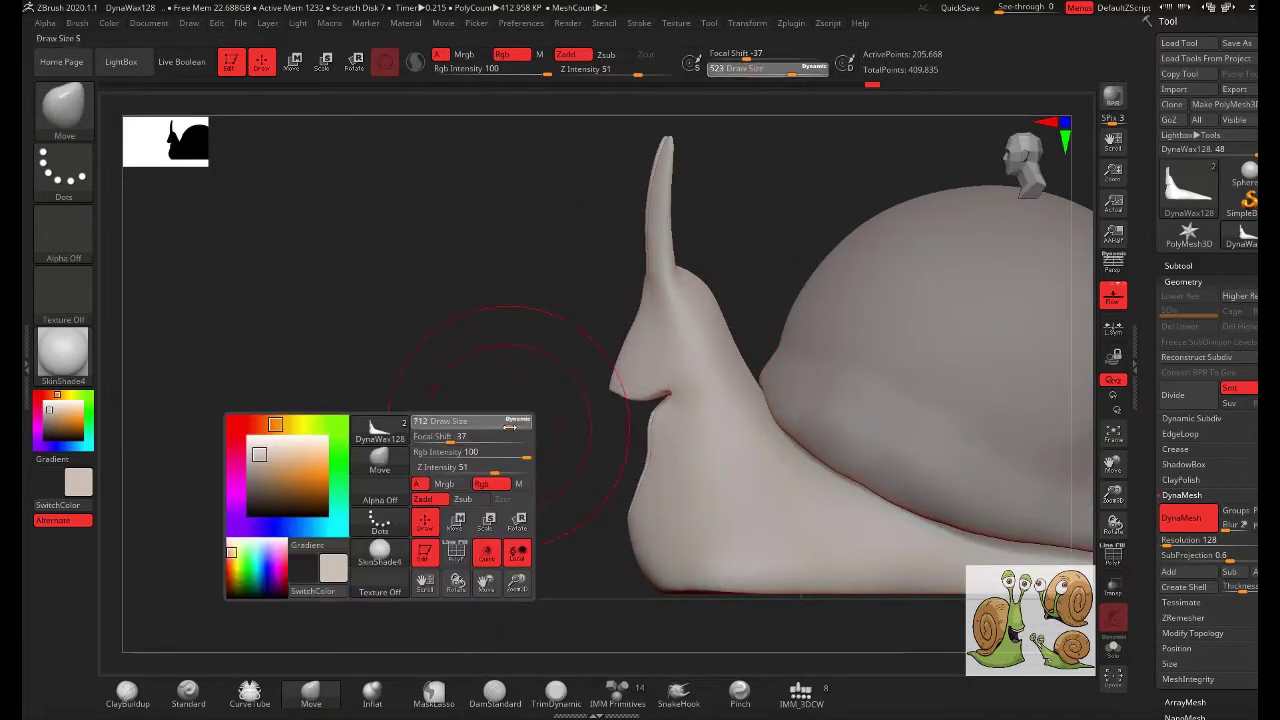
ctrl+drag(767, 315, 612, 500)
ctrl+alt+drag(557, 129, 743, 500)
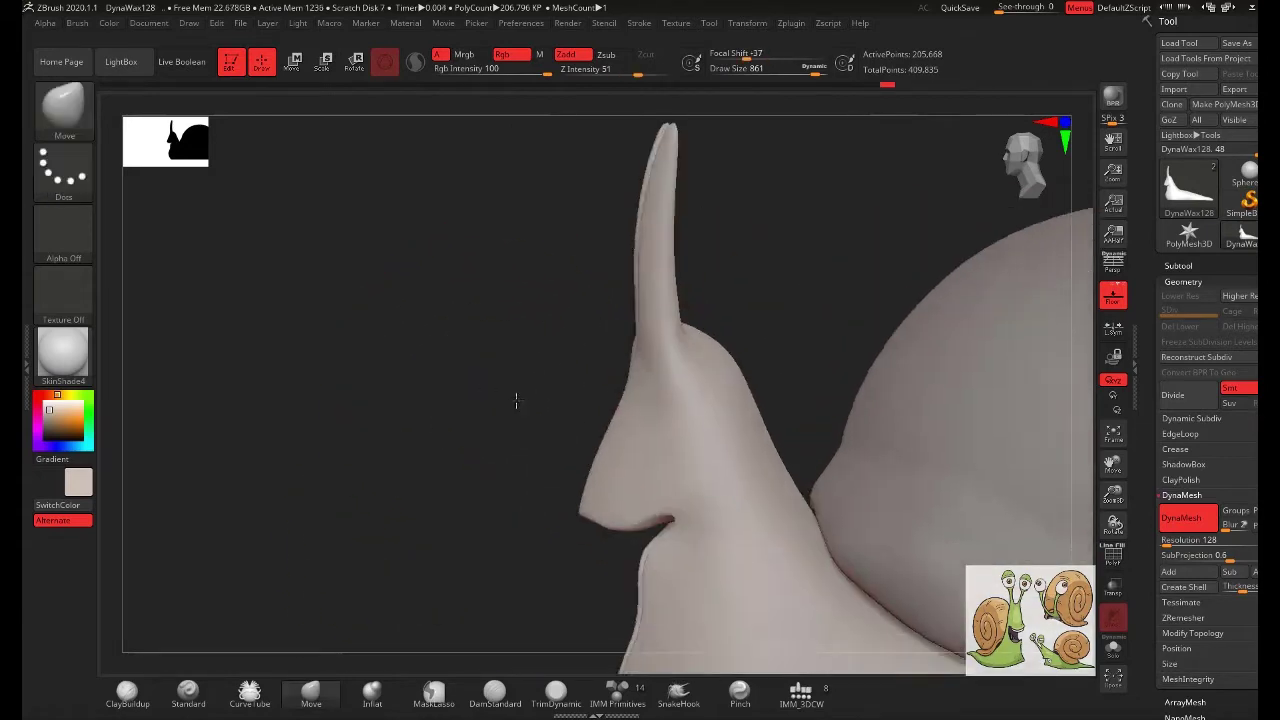
drag(500, 403, 400, 274)
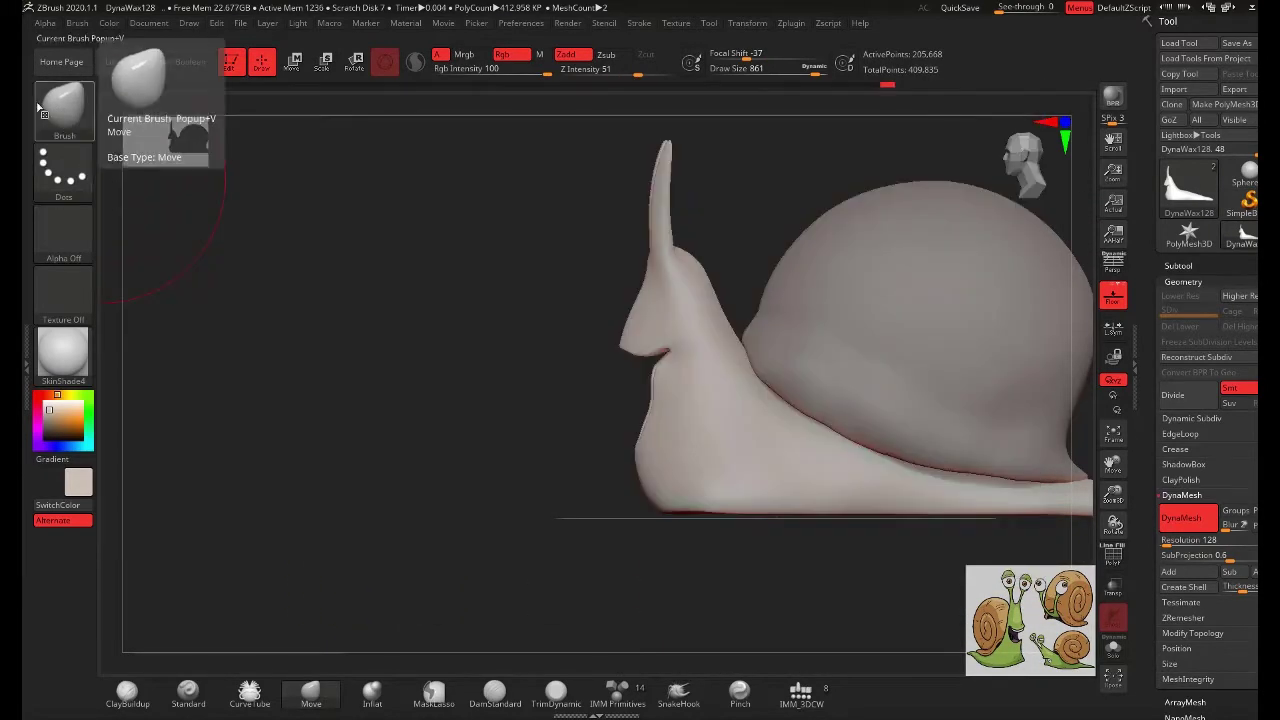
- Pick MaskLasso and lasso-mask the snail's head
click(58, 113)
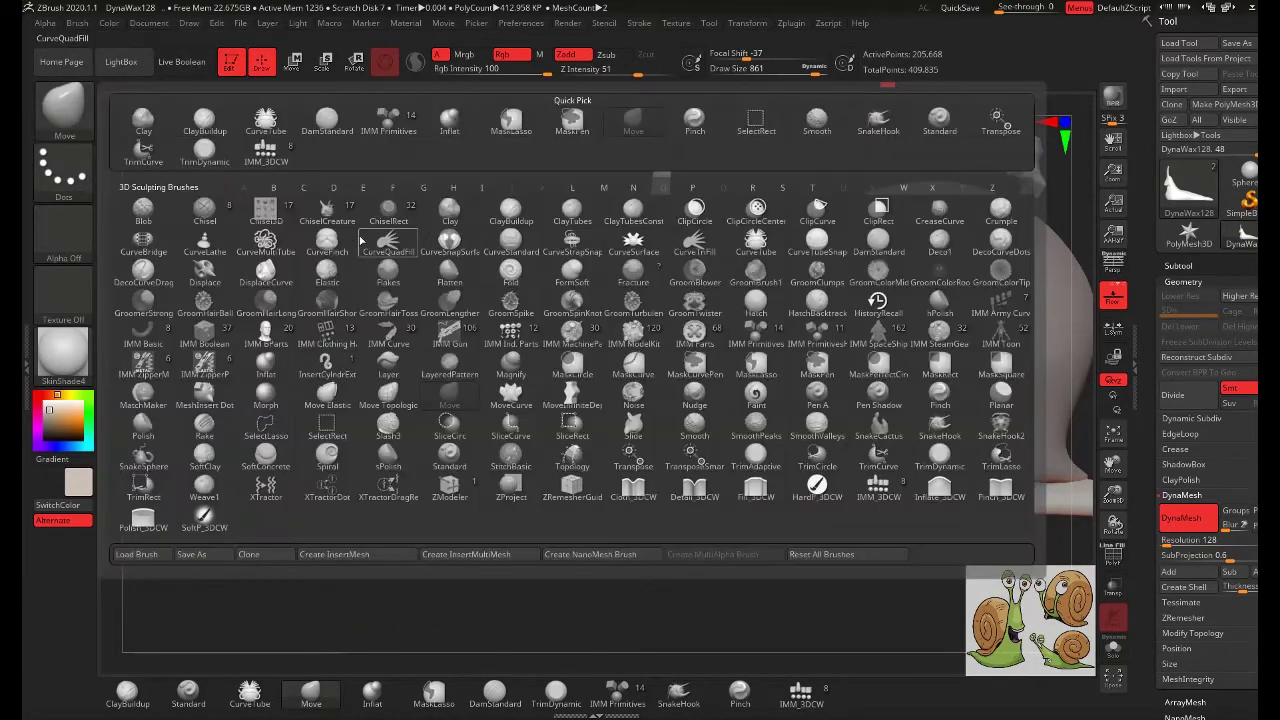
click(688, 401)
click(688, 401)
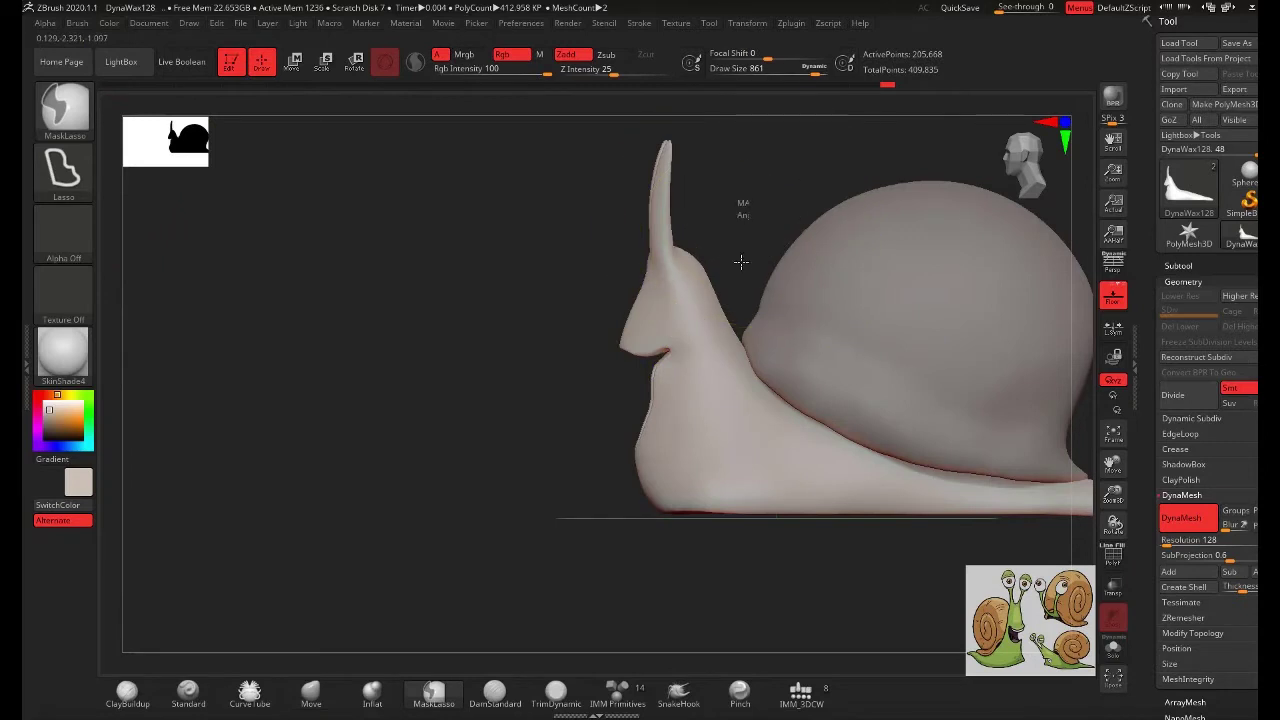
mouse_move(708, 387)
ctrl+mouse_down()
mouse_move(483, 340)
mouse_move(737, 166)
ctrl+mouse_up()
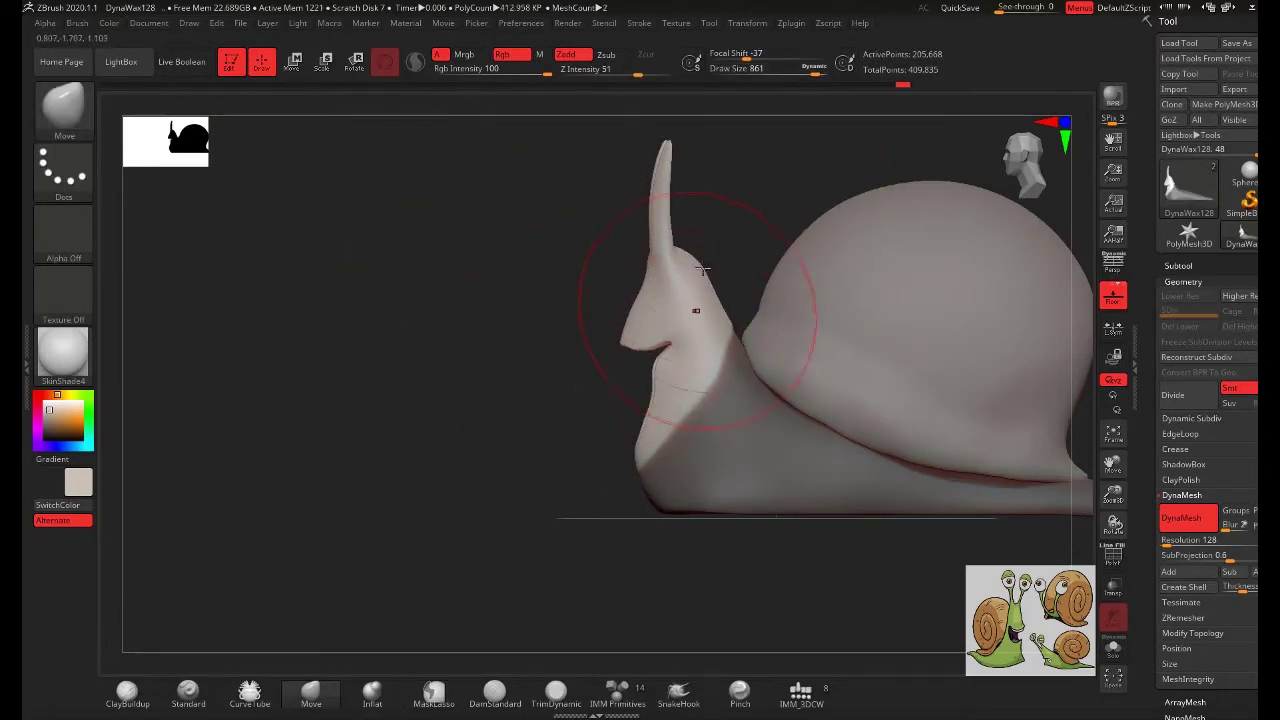
mouse_move(503, 286)
shift+mouse_down()
mouse_move(791, 281)
mouse_move(783, 309)
mouse_move(520, 291)
mouse_move(620, 350)
shift+mouse_up()
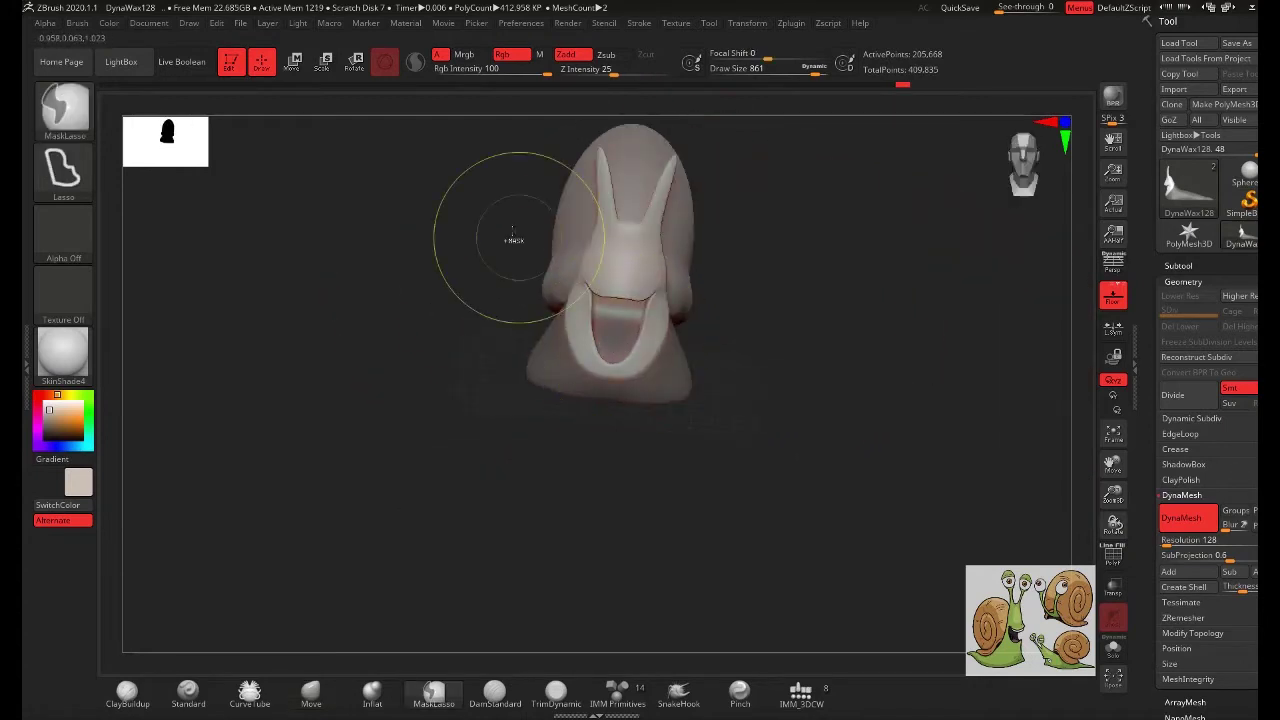
- Return to the Move brush and look through its settings panels
click(64, 105)
click(77, 22)
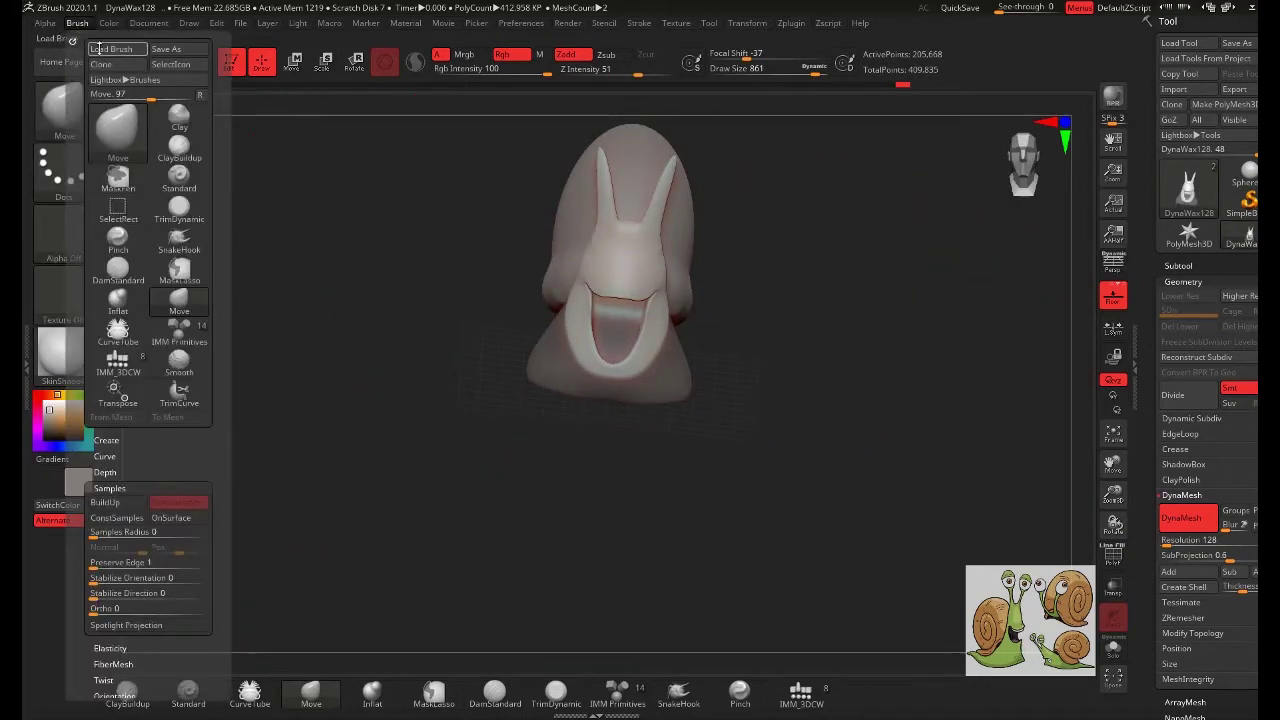
scroll(230, 300, down, 6)
scroll(232, 363, up, 4)
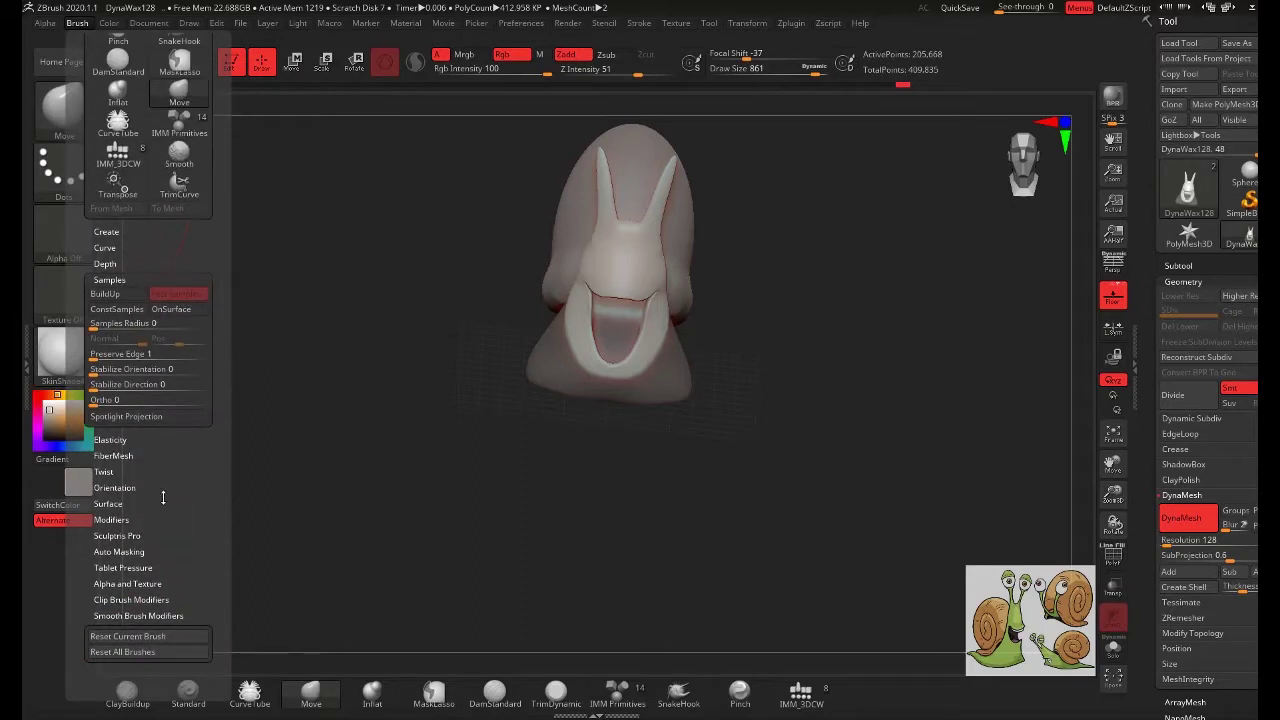
click(128, 279)
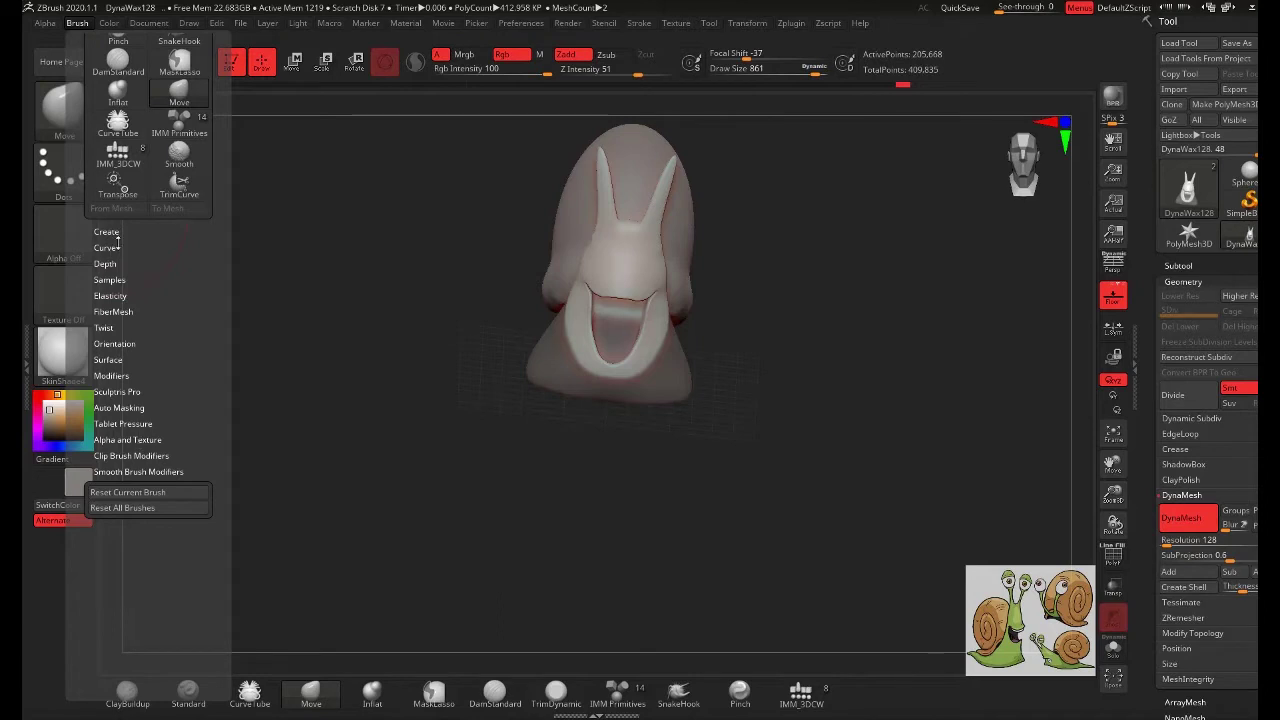
click(120, 233)
click(126, 233)
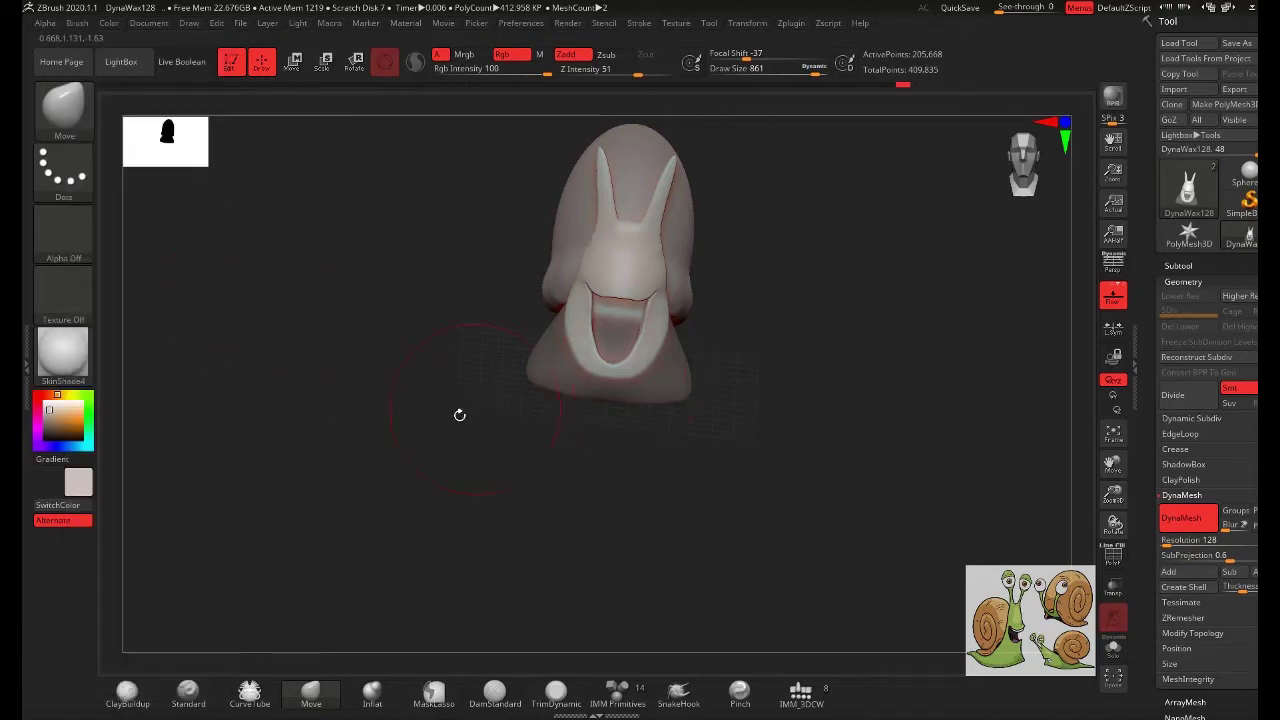
mouse_move(458, 414)
mouse_down()
mouse_move(406, 391)
mouse_move(606, 407)
mouse_move(910, 354)
mouse_move(832, 334)
mouse_move(700, 455)
mouse_up()
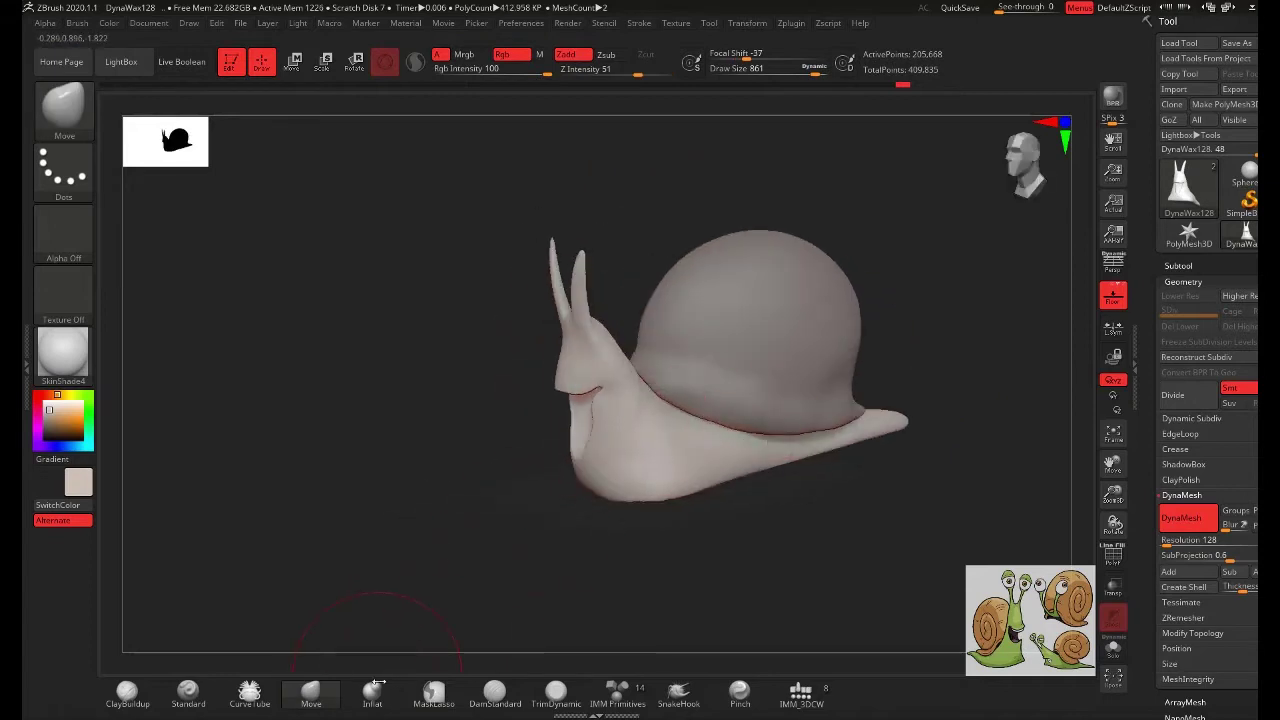
- Try Inflate, then adjust the stalk tips with the Move brush at Draw Size 205
click(379, 691)
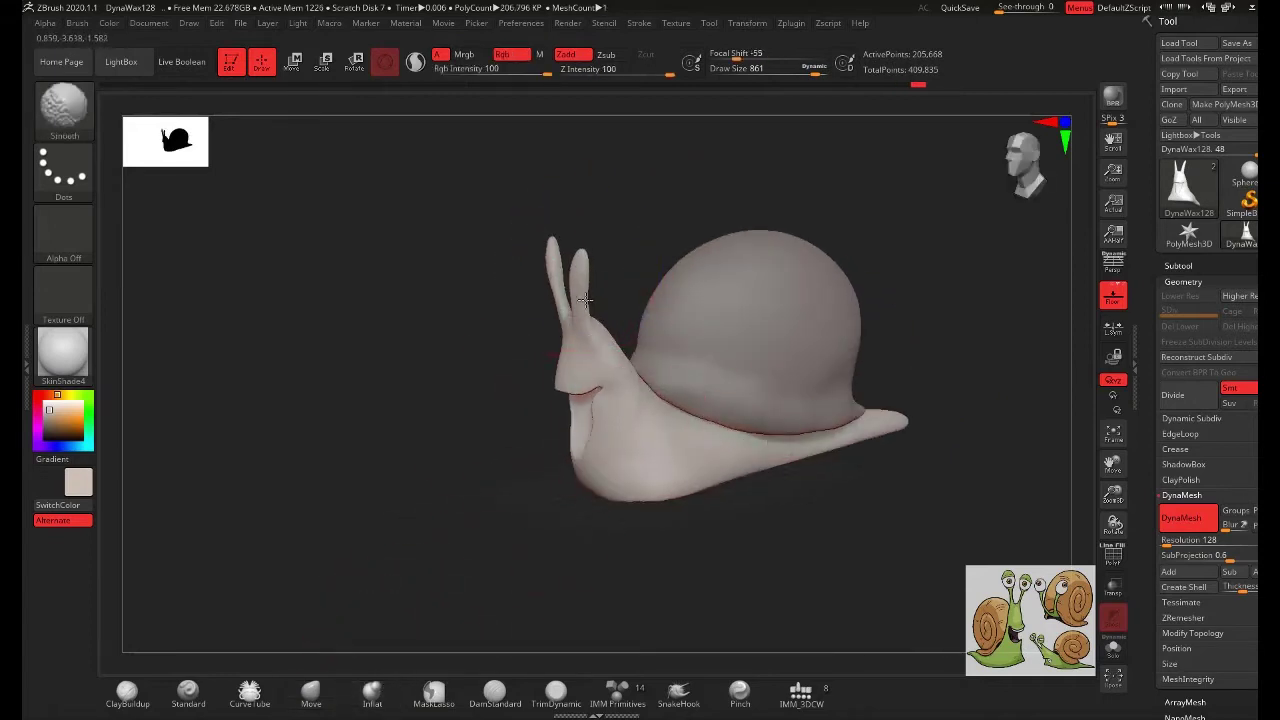
drag(443, 363, 518, 298)
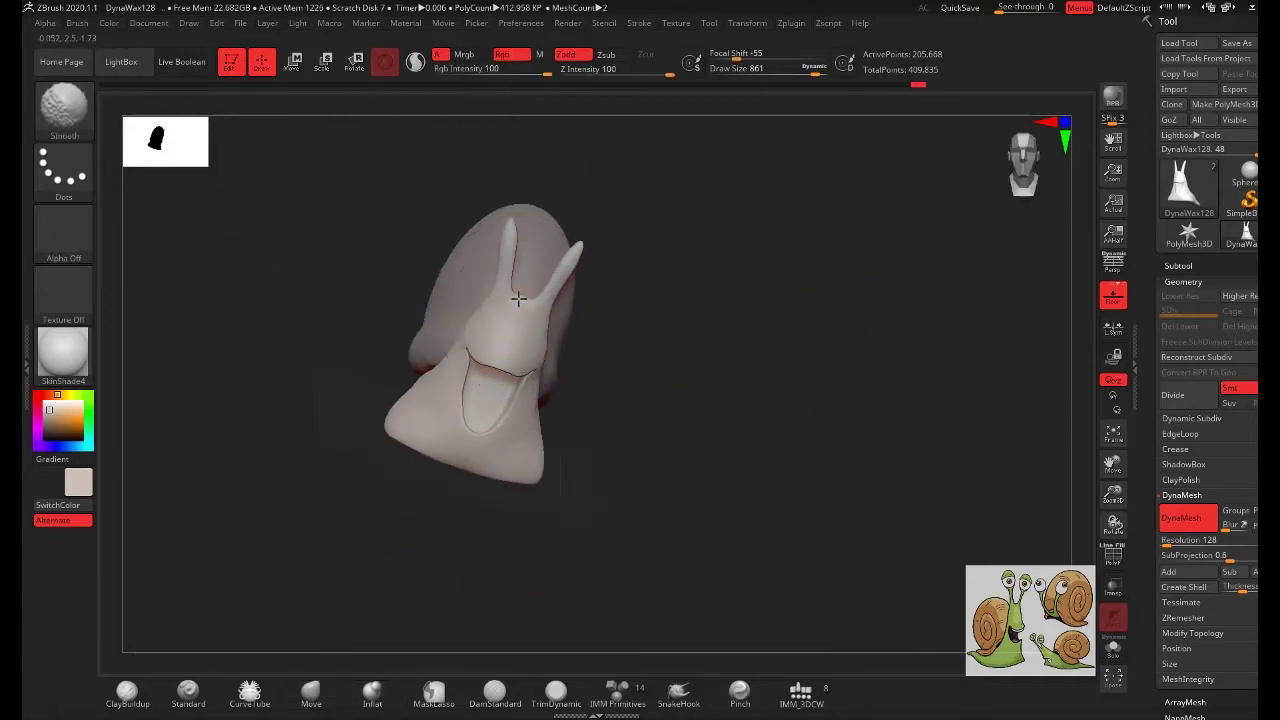
click(311, 691)
key(space)
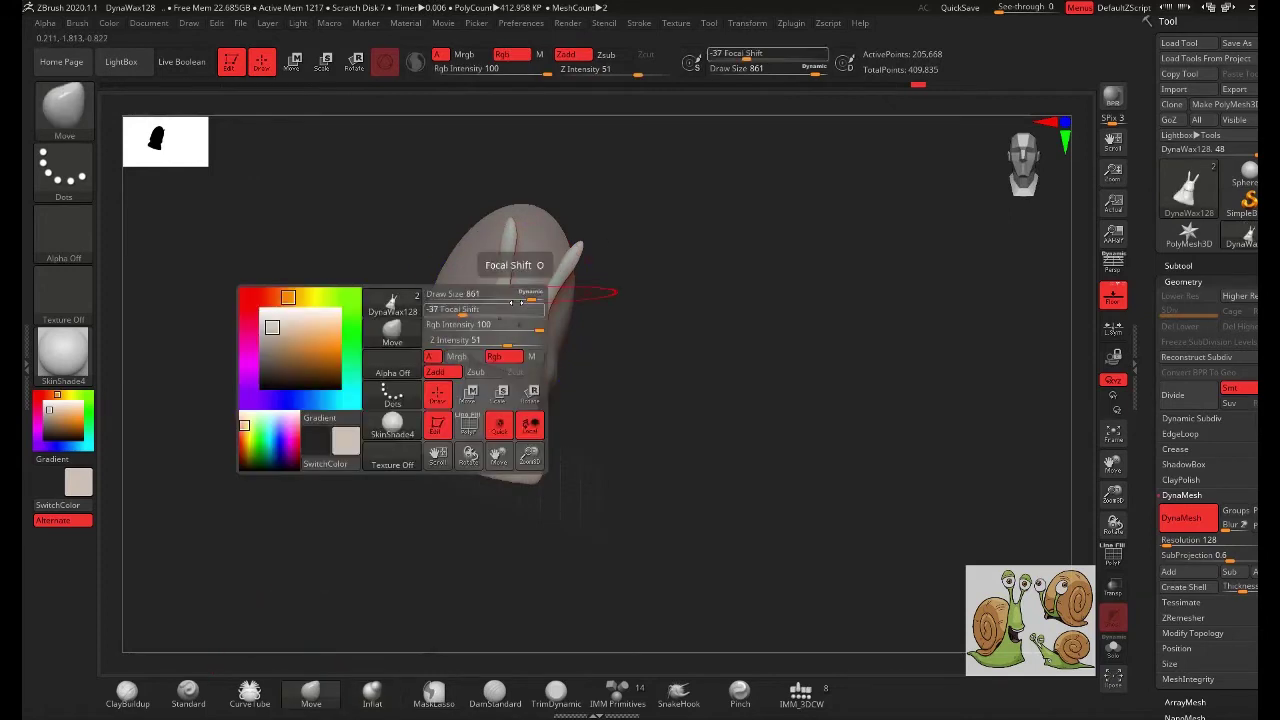
mouse_move(489, 297)
mouse_down()
mouse_move(530, 292)
mouse_move(751, 389)
mouse_move(516, 318)
mouse_move(500, 397)
mouse_move(534, 300)
mouse_move(669, 357)
mouse_move(658, 189)
mouse_move(708, 350)
mouse_up()
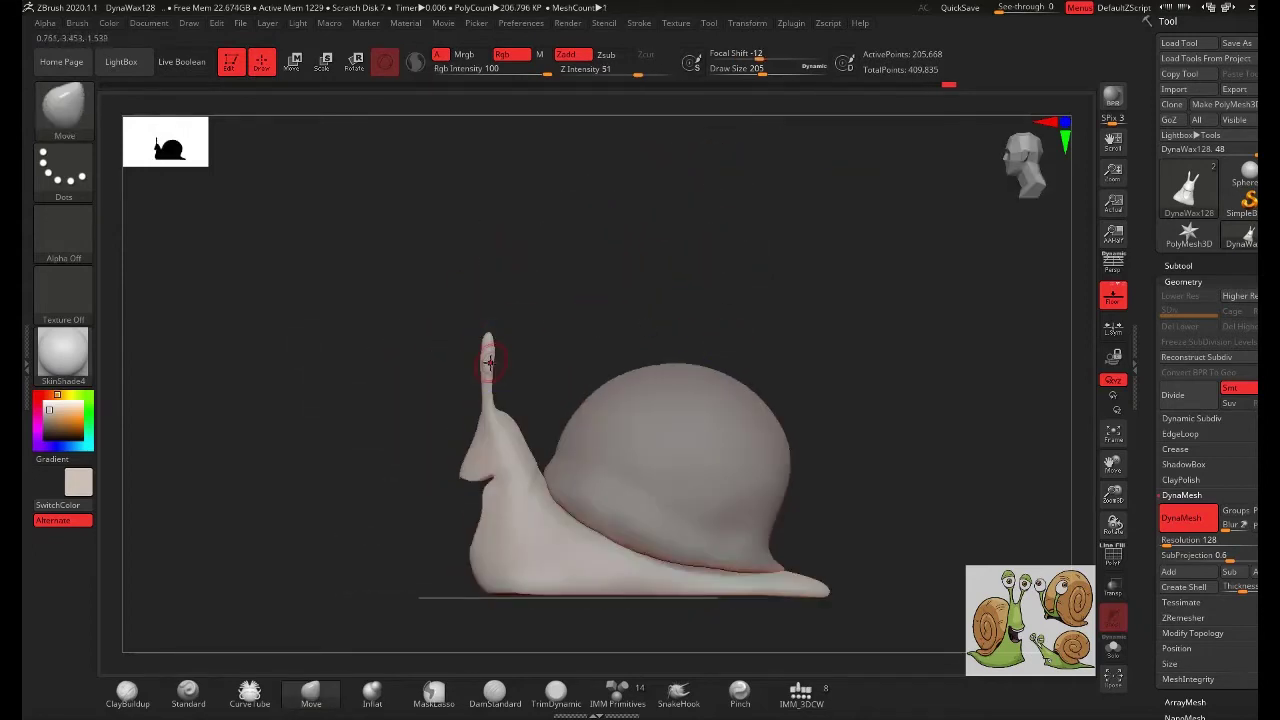
mouse_move(482, 400)
mouse_down()
mouse_move(540, 317)
mouse_move(481, 342)
mouse_up()
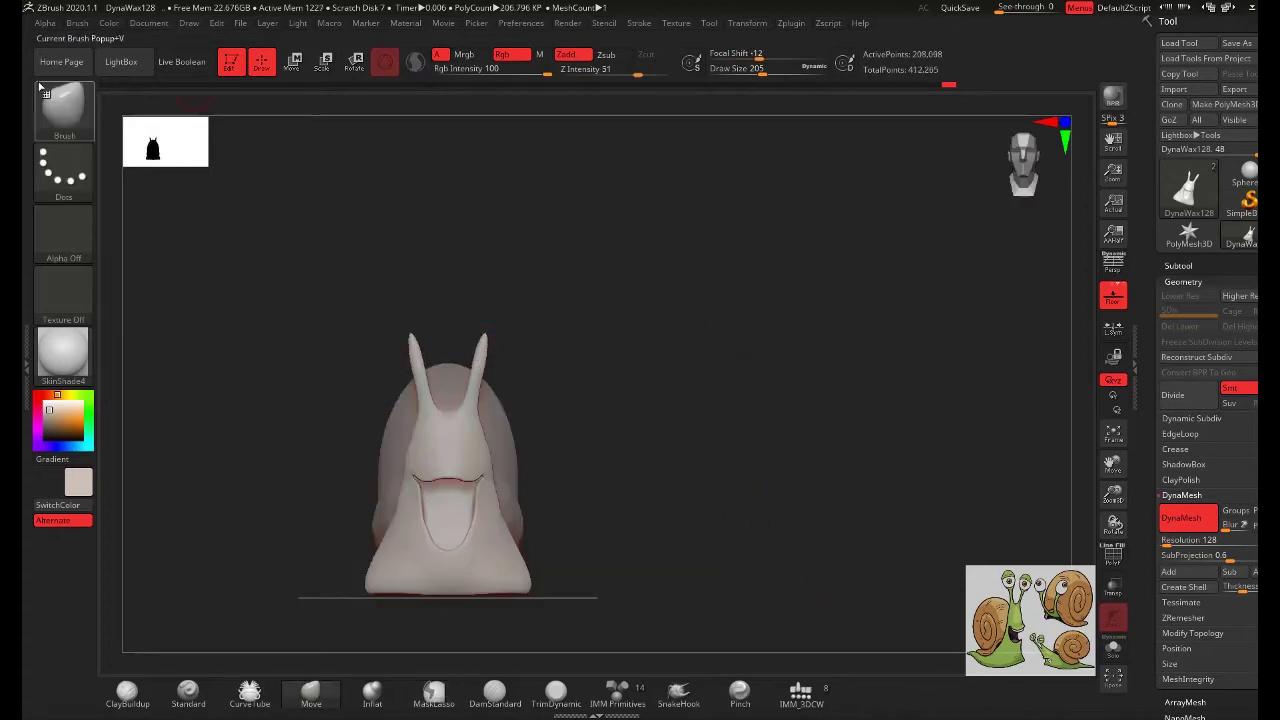
- Select the MaskPen brush and Shift-smooth the neck into the body
click(64, 102)
click(765, 130)
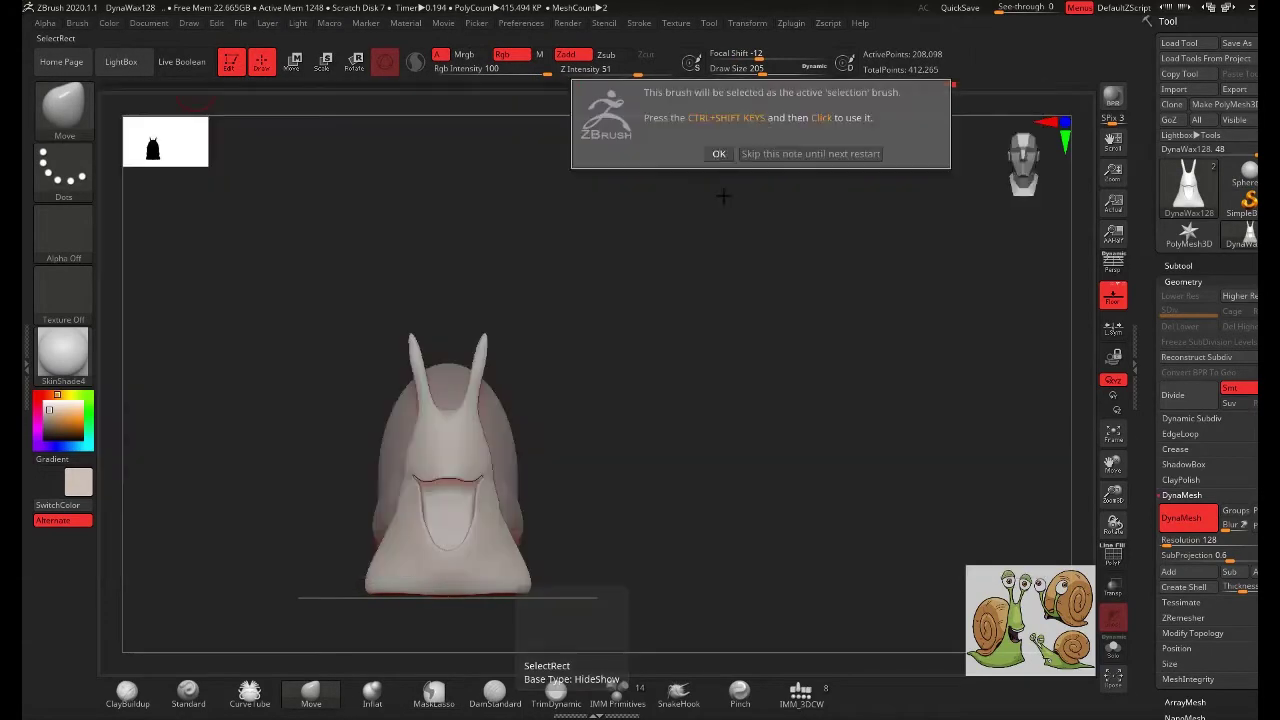
click(78, 116)
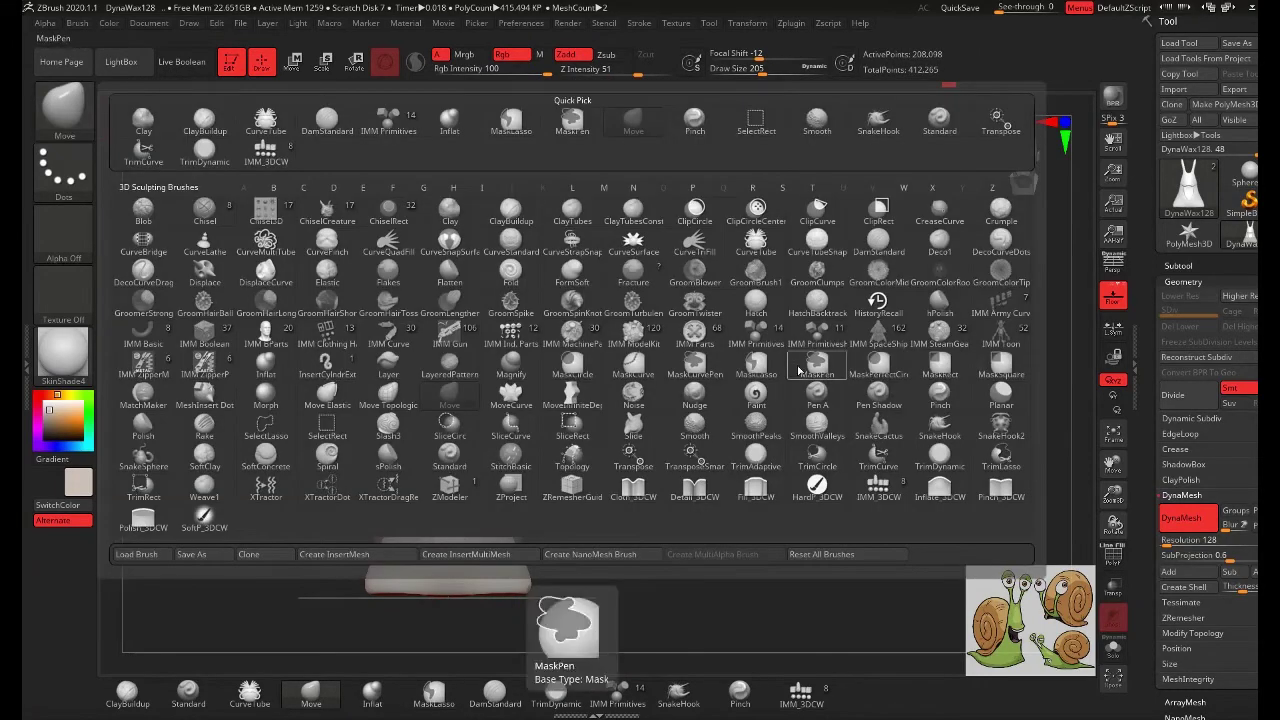
click(793, 371)
mouse_move(743, 371)
mouse_down()
mouse_move(671, 386)
mouse_move(482, 343)
mouse_move(452, 410)
mouse_move(514, 434)
mouse_move(478, 493)
mouse_up()
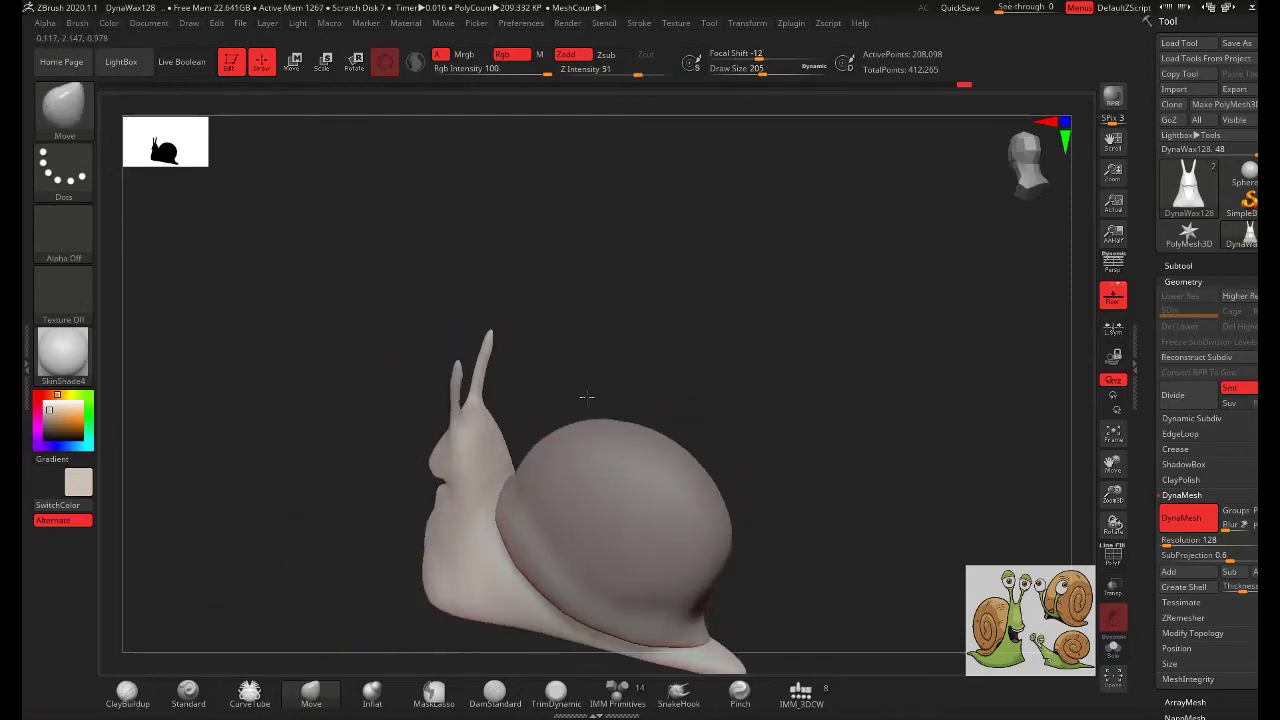
key(space)
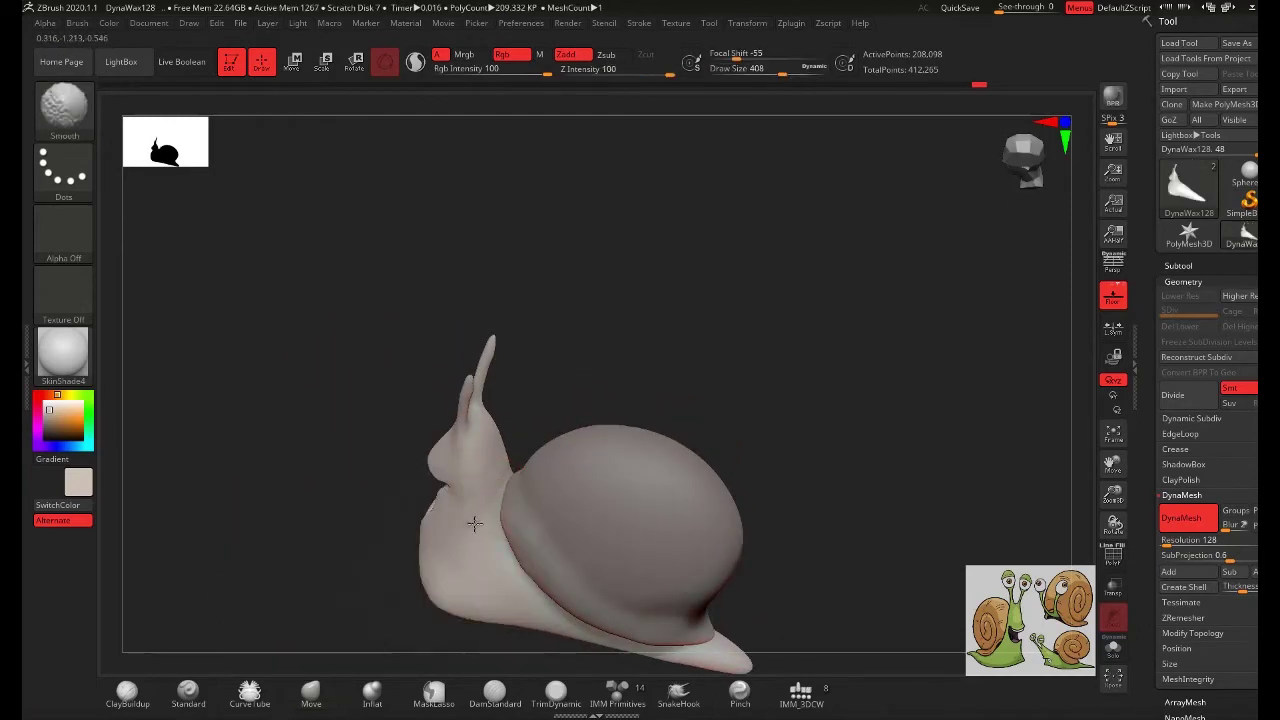
mouse_move(528, 448)
mouse_down()
mouse_move(629, 286)
mouse_move(737, 366)
mouse_move(327, 440)
mouse_move(763, 354)
mouse_move(846, 409)
mouse_move(912, 420)
mouse_up()
- Insert a Sphere3D subtool and move it onto the right eye stalk tip
click(1178, 265)
click(1233, 525)
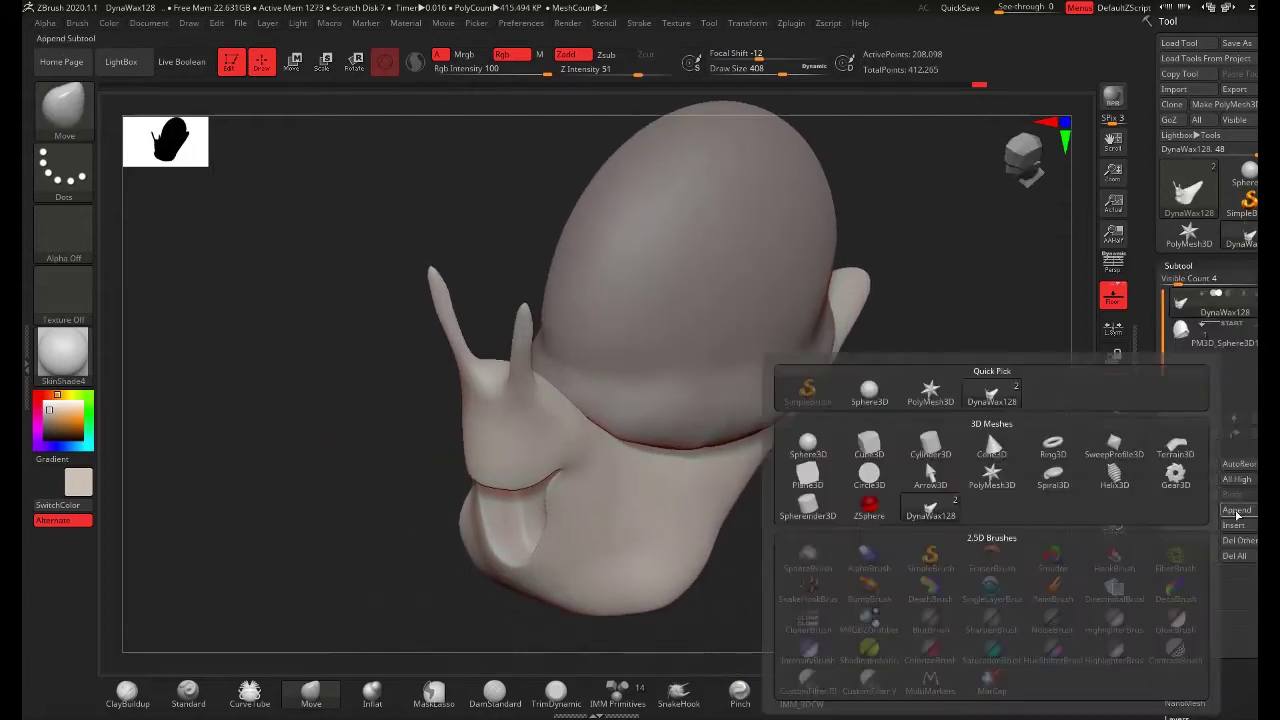
click(820, 440)
key(w)
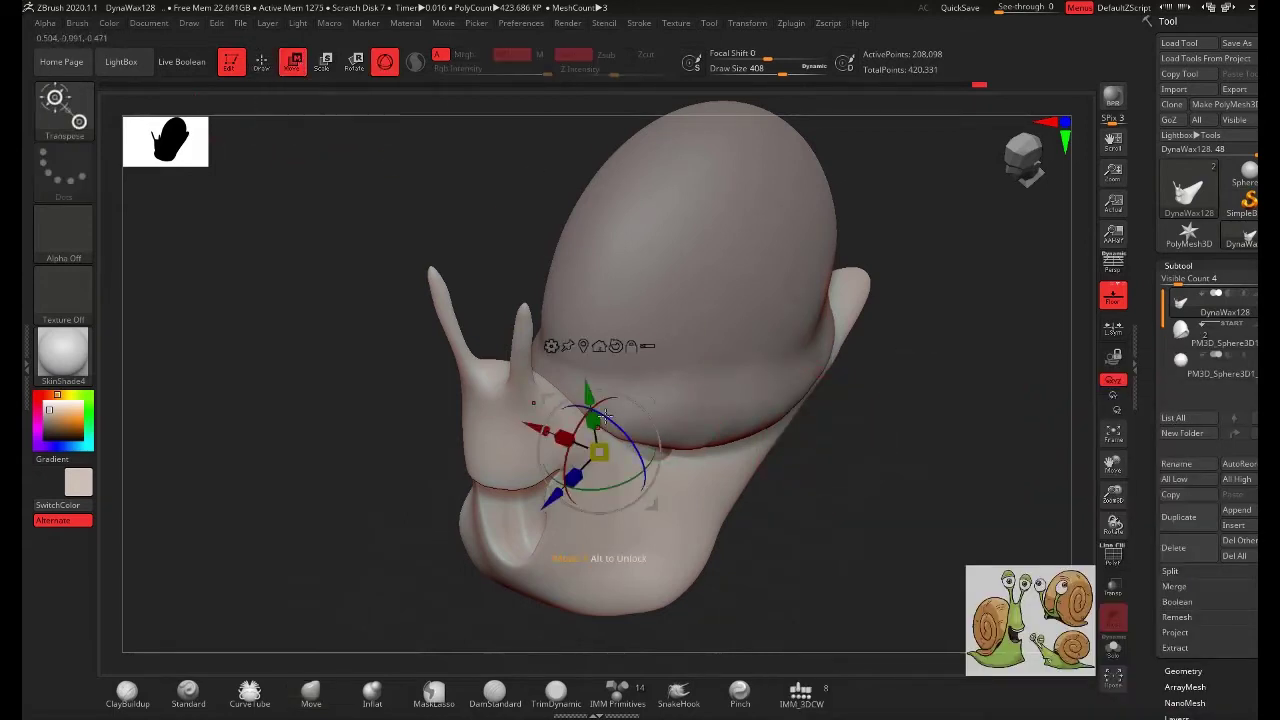
alt+click(584, 370)
mouse_move(584, 370)
mouse_down()
mouse_move(540, 312)
mouse_move(470, 390)
mouse_up()
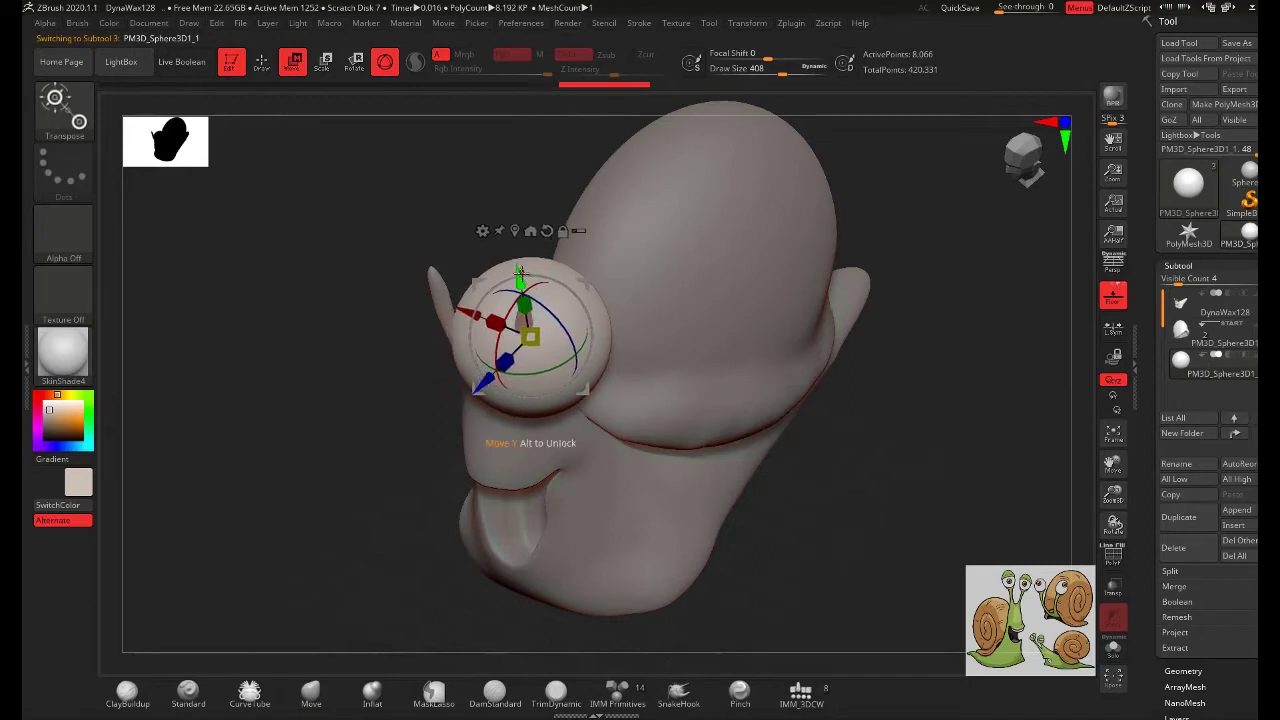
mouse_move(470, 390)
mouse_down()
mouse_move(483, 272)
mouse_move(470, 272)
mouse_up()
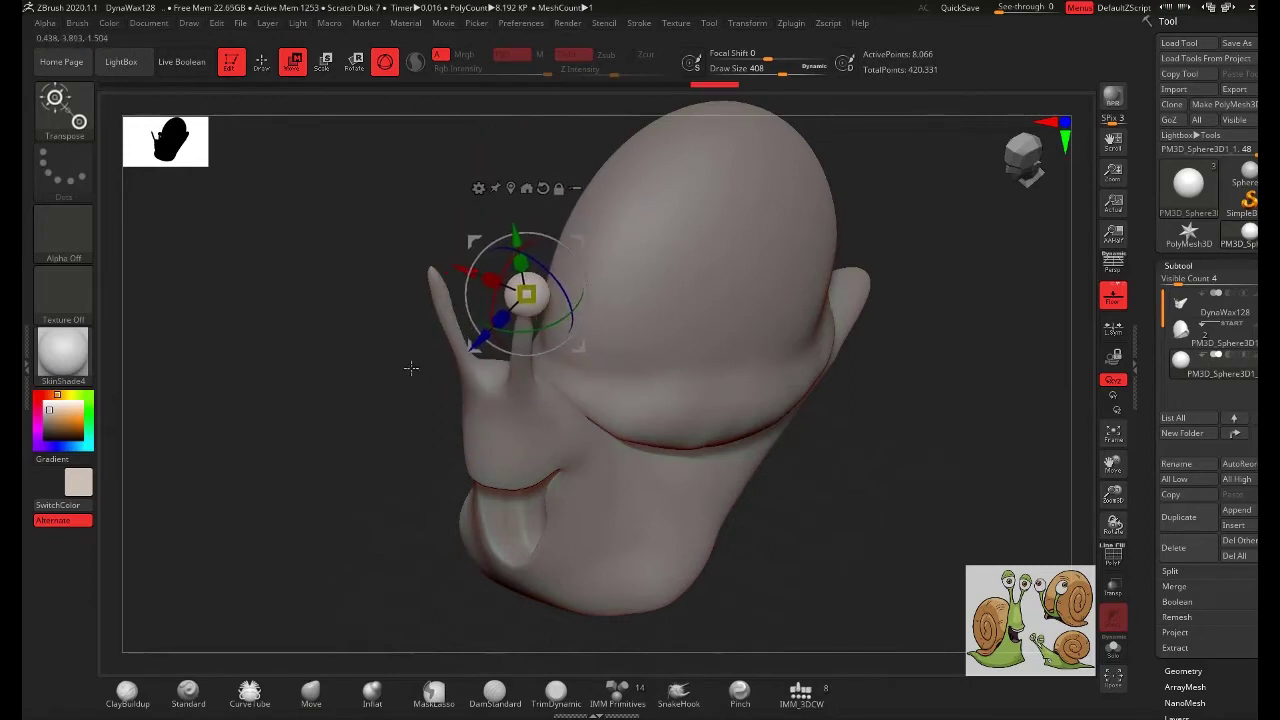
- Check the eyeball from front and side, nudge it onto the stalk, and exit Transpose
shift+drag(408, 366, 366, 380)
drag(437, 293, 445, 293)
drag(650, 400, 418, 381)
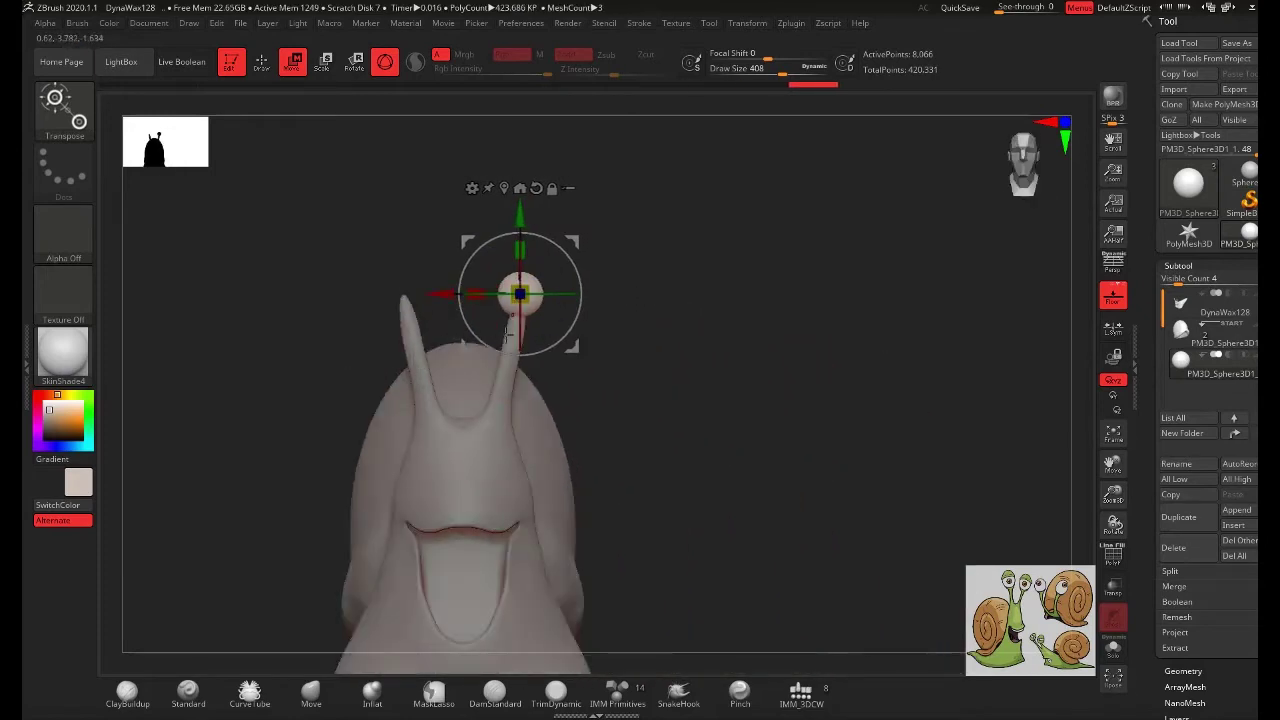
drag(444, 293, 447, 293)
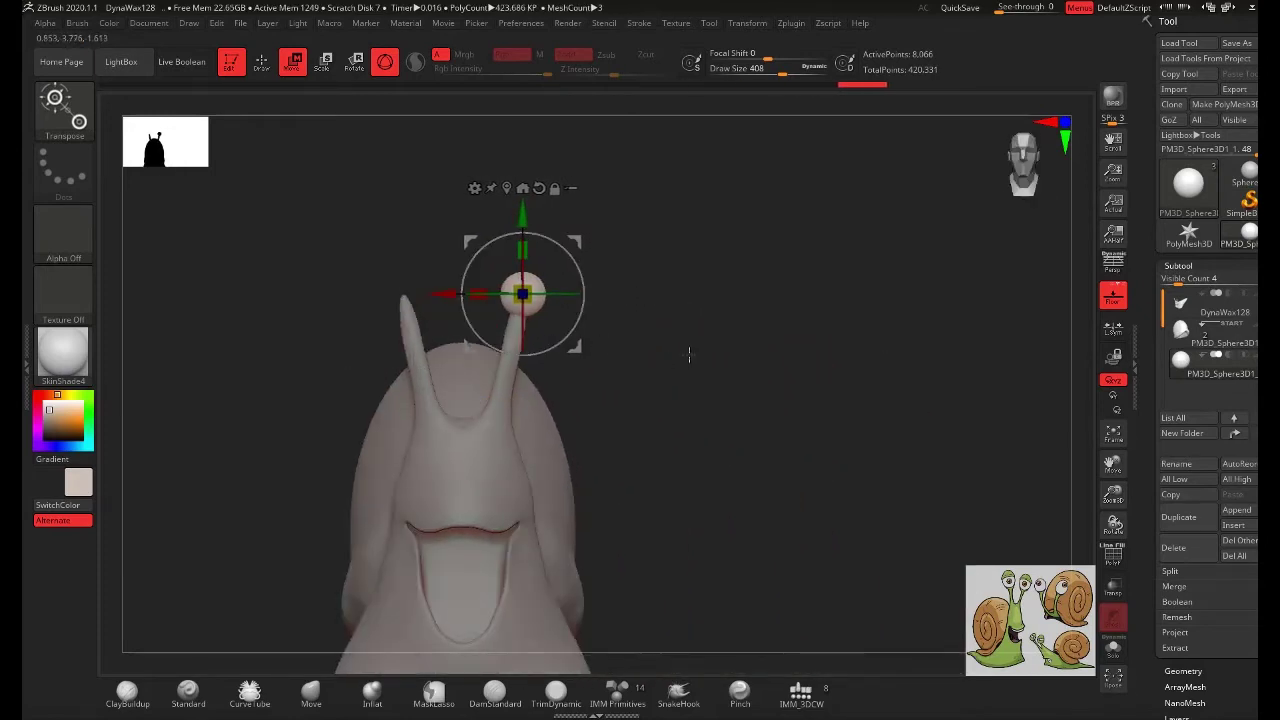
drag(689, 354, 640, 360)
key(q)
drag(586, 314, 699, 347)
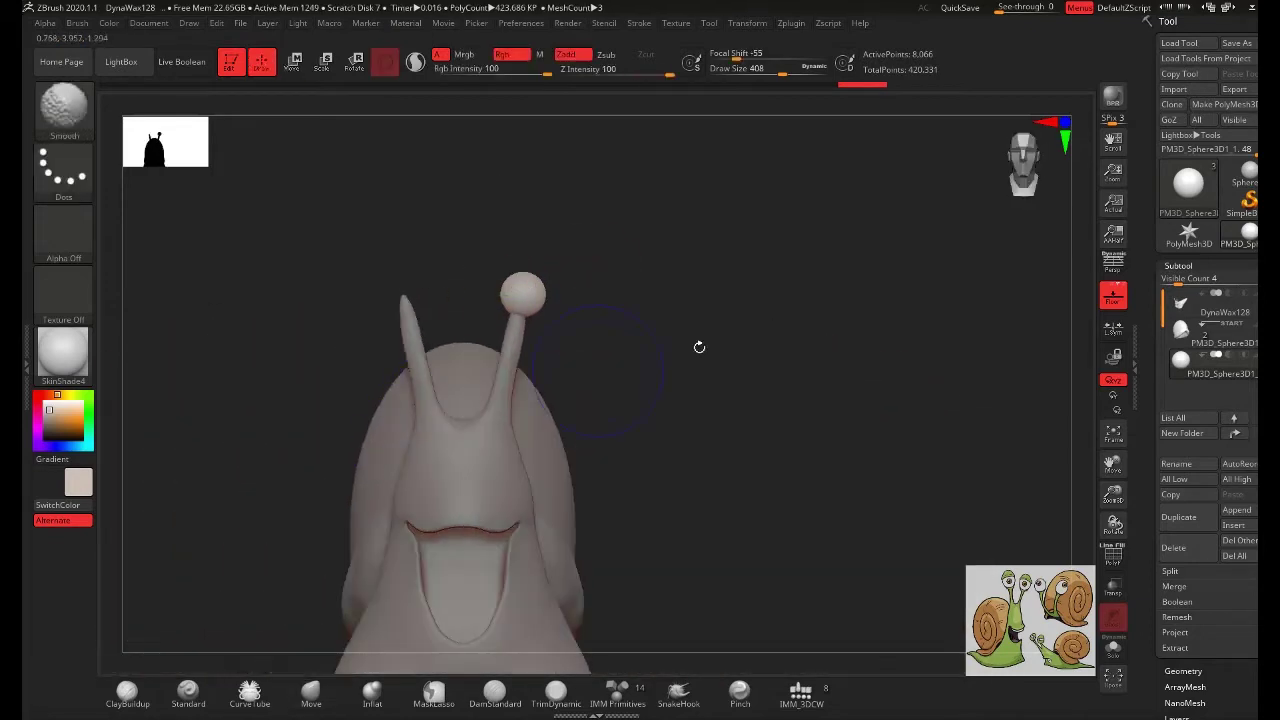
- Mirror the eyeball across X with SubTool Master, then select the DynaWax128 subtool
click(791, 23)
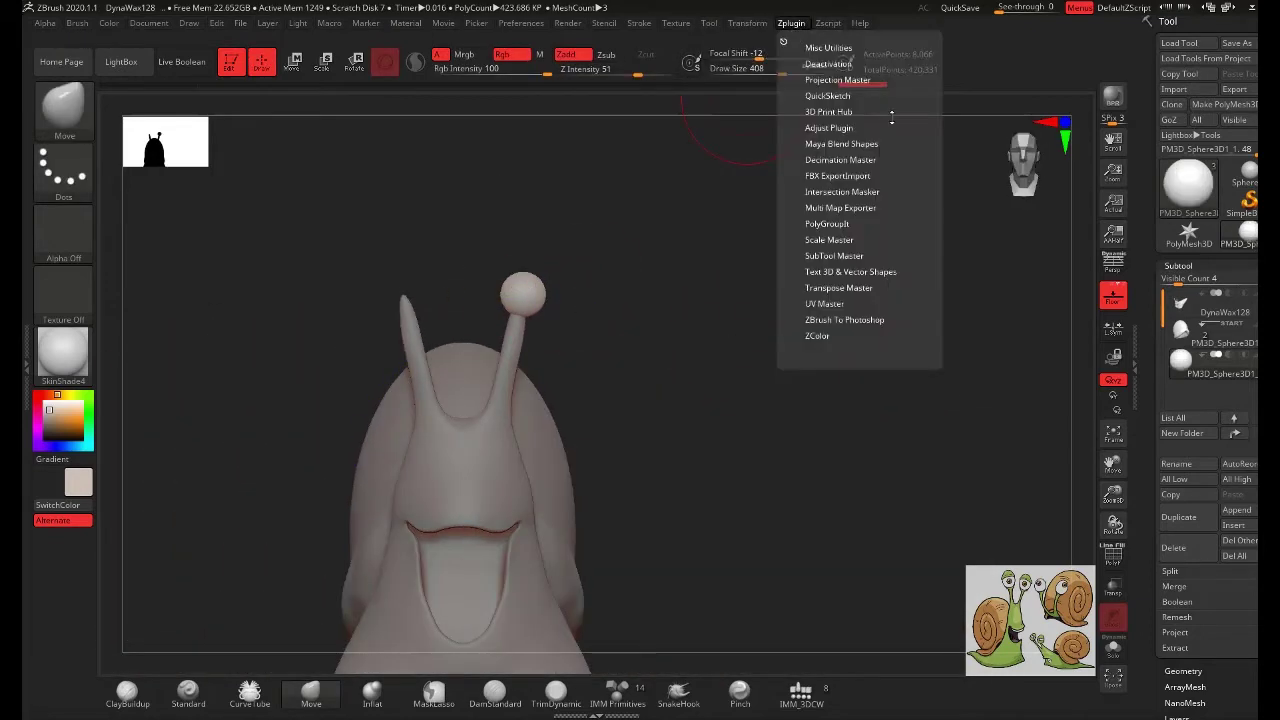
click(857, 256)
click(880, 318)
mouse_move(737, 217)
mouse_down()
mouse_move(692, 238)
mouse_move(645, 103)
mouse_up()
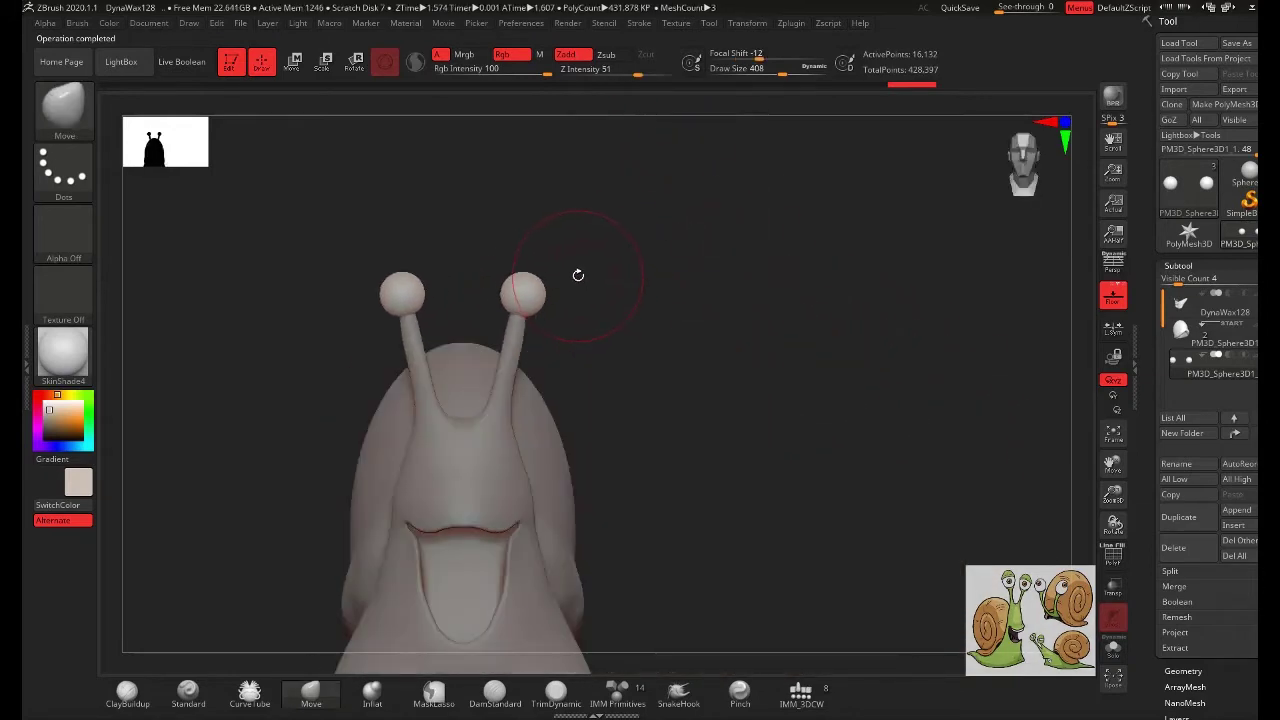
mouse_move(1224, 312)
click(1240, 314)
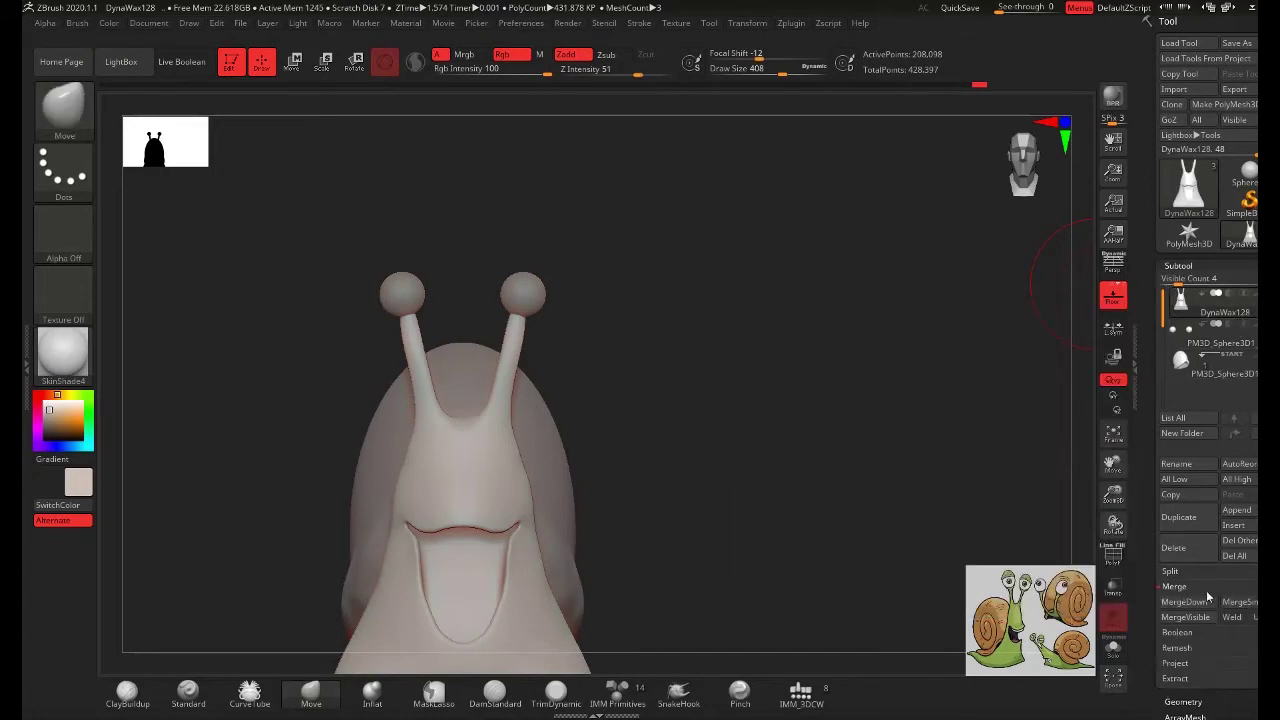
- MergeDown the eyeball spheres into the body and smooth the joins at a smaller brush size
click(1206, 590)
click(1184, 601)
click(1060, 626)
drag(866, 318, 929, 343)
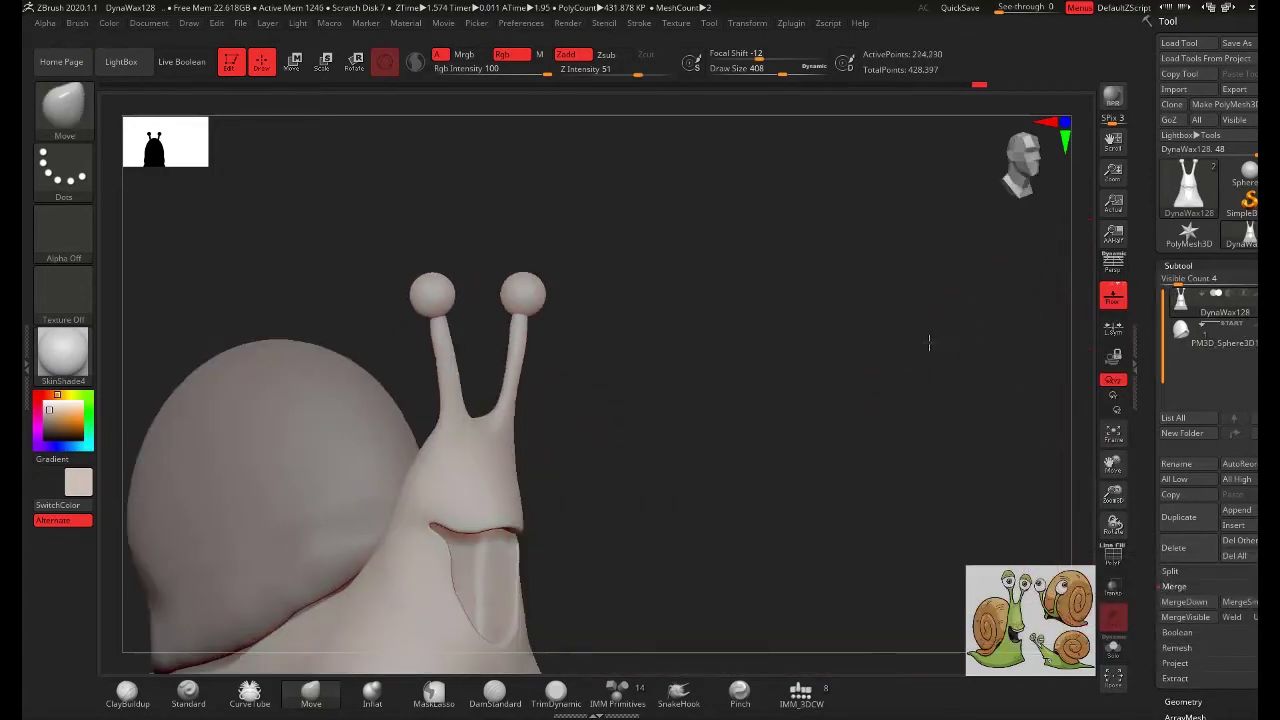
key(space)
drag(560, 313, 518, 313)
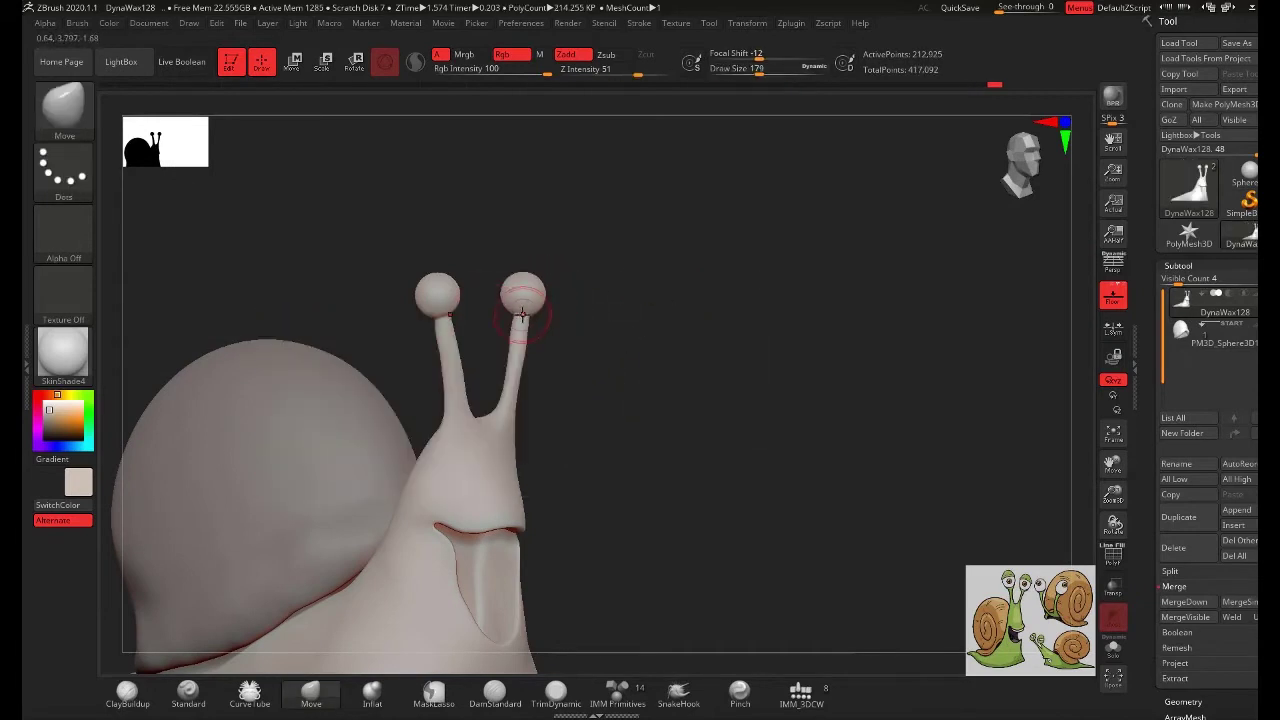
mouse_move(636, 354)
mouse_down()
mouse_move(557, 337)
mouse_move(671, 294)
mouse_move(529, 320)
mouse_up()
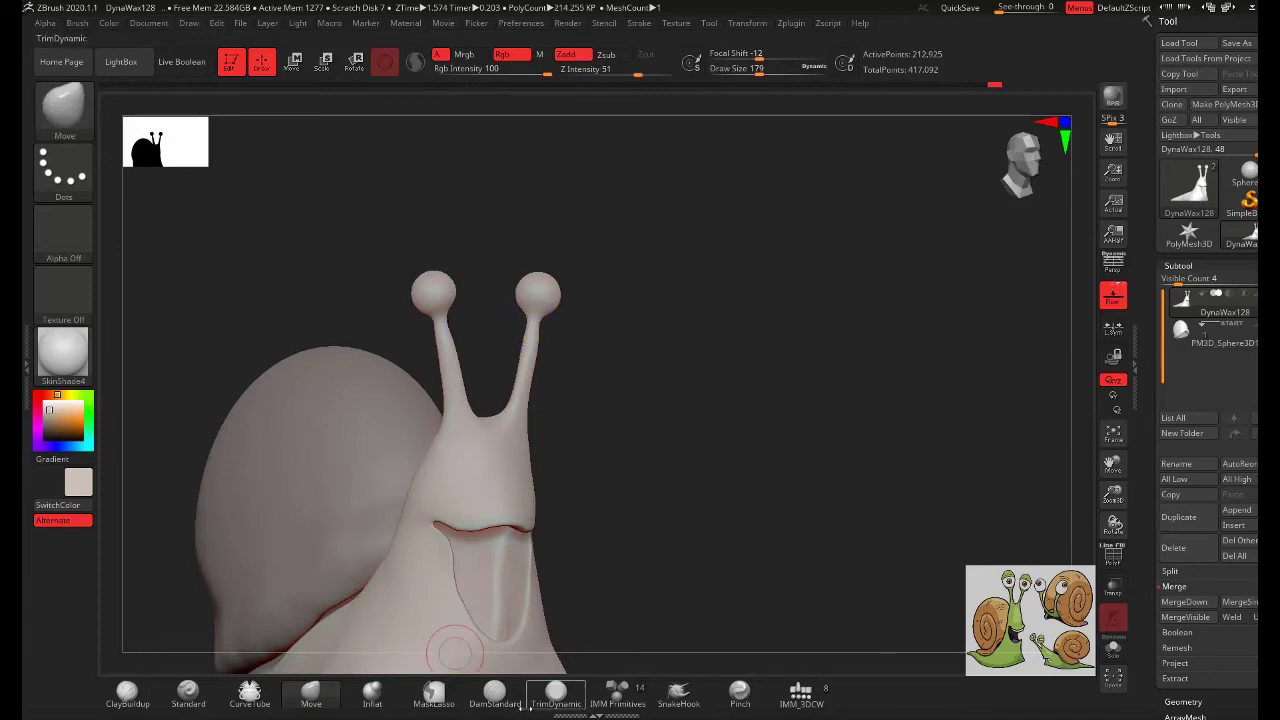
- Reshape the stalk tips with the Inflat brush at a larger size, then return to Move
key(b)
key(i)
key(n)
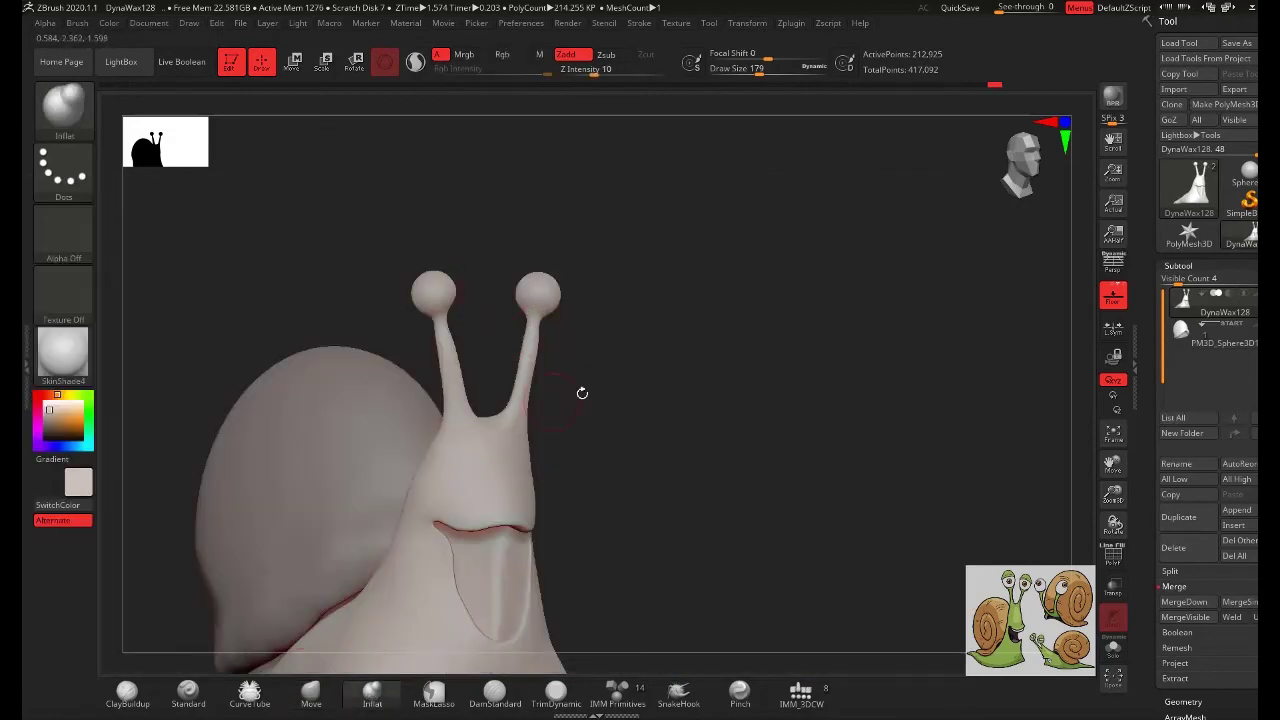
mouse_move(530, 315)
mouse_down()
mouse_move(614, 363)
mouse_move(548, 333)
mouse_move(560, 342)
mouse_move(343, 349)
mouse_move(652, 341)
mouse_move(563, 333)
mouse_move(551, 352)
mouse_up()
key(s)
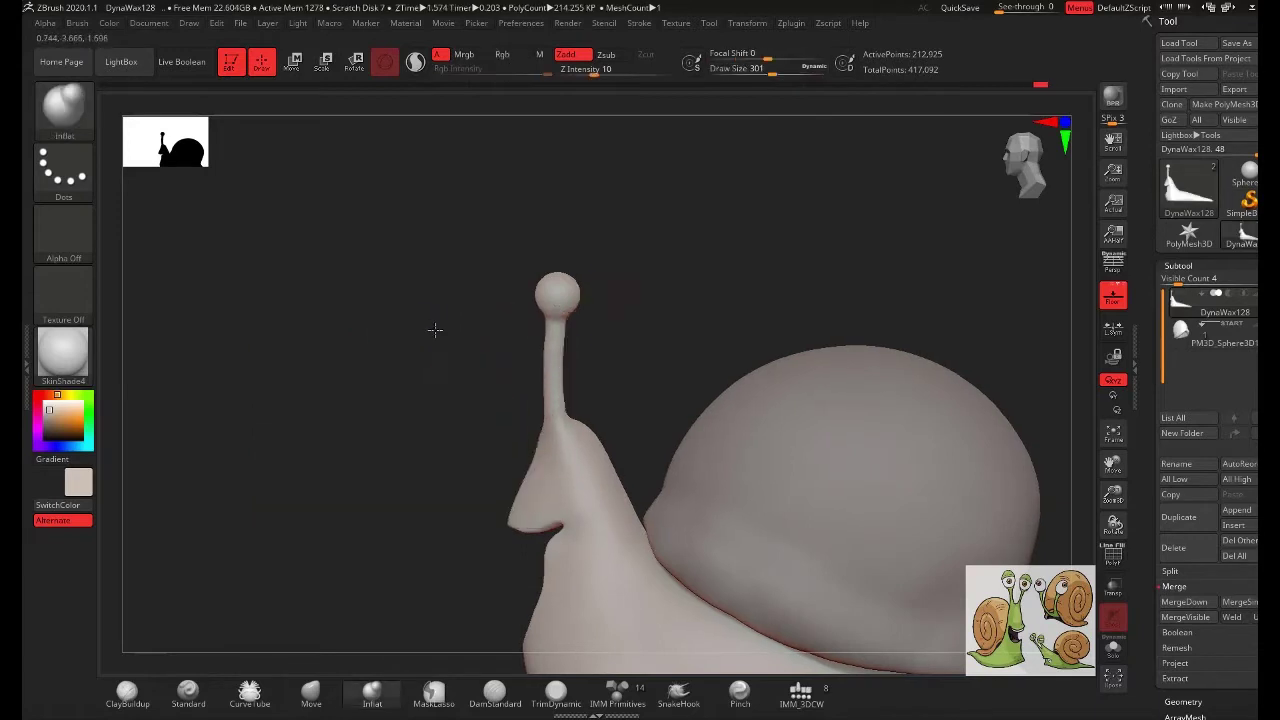
shift+drag(434, 329, 506, 436)
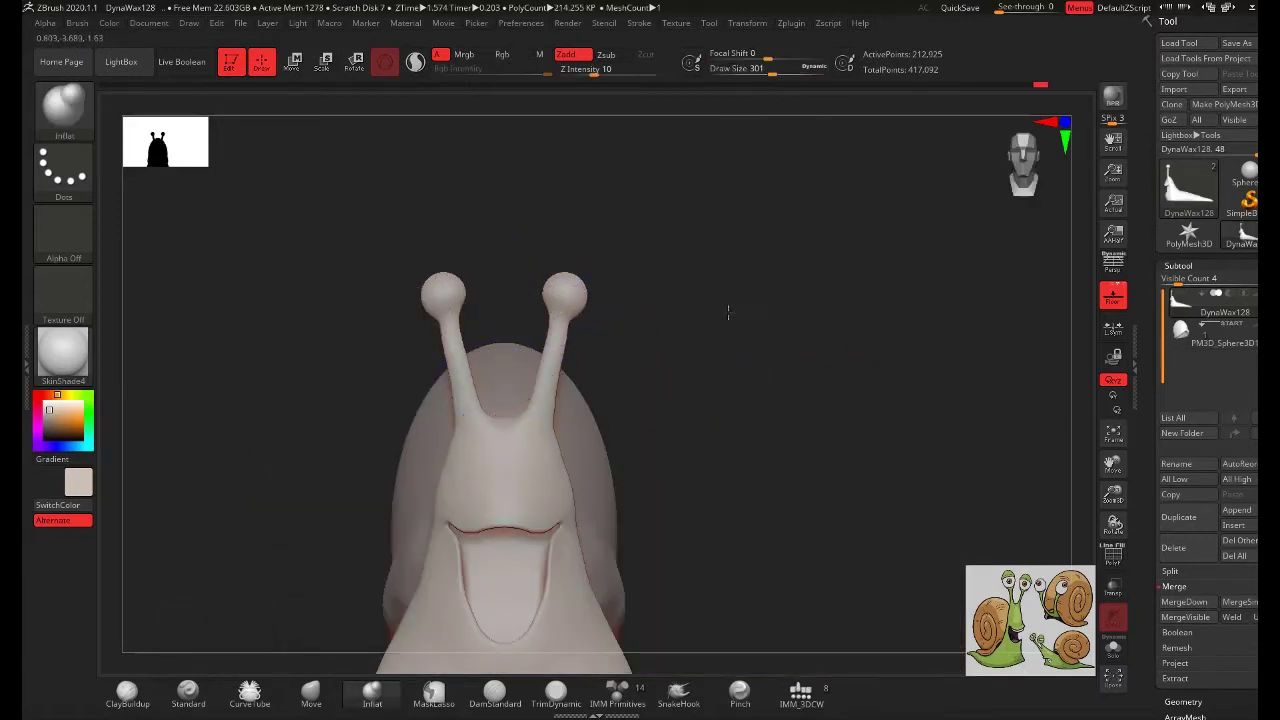
right_drag(491, 349, 595, 203)
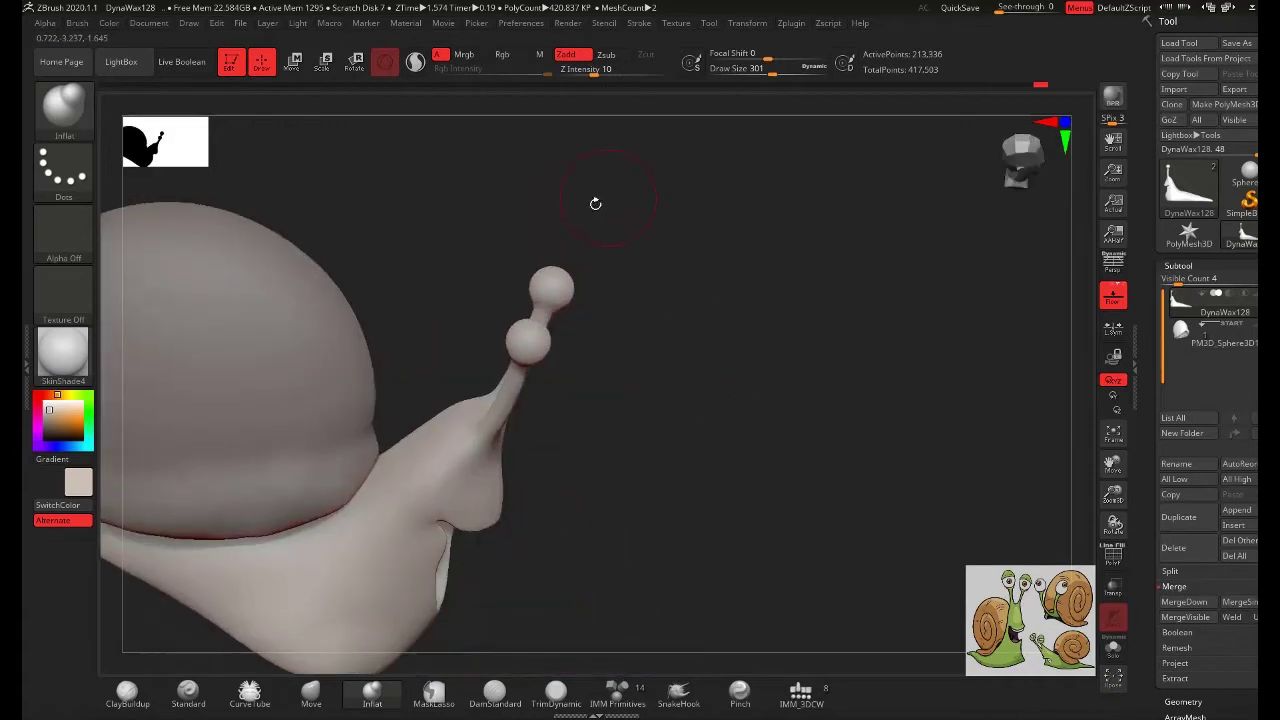
click(311, 703)
key(space)
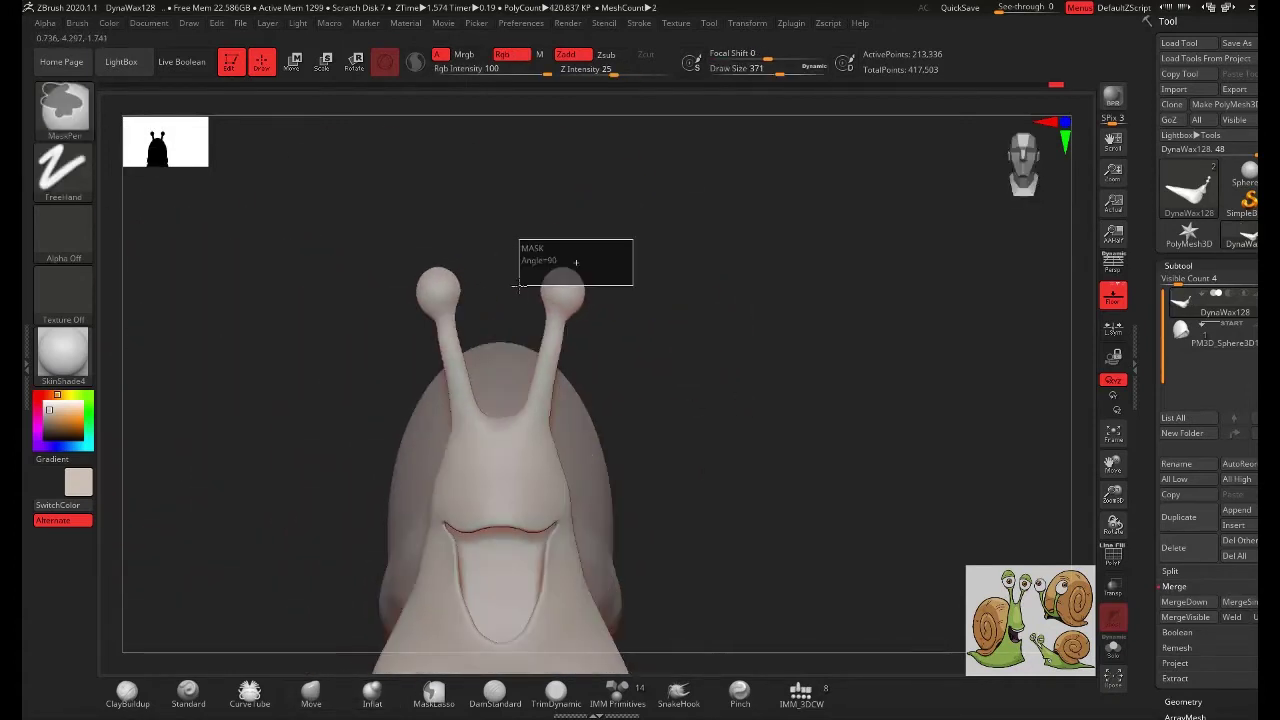
- Mask the eye-stalk tips, invert the mask, and inflate the tips into enlarged eyeballs
ctrl+drag(438, 285, 562, 285)
ctrl+click(600, 271)
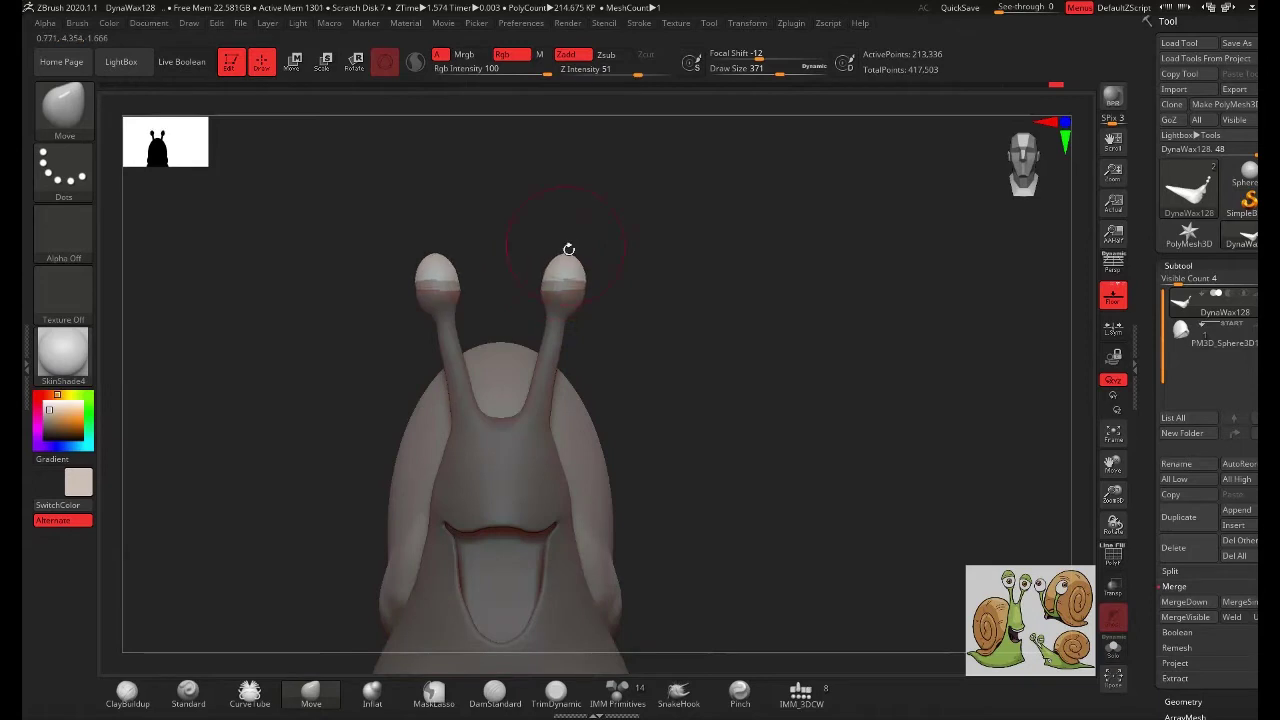
drag(643, 277, 594, 289)
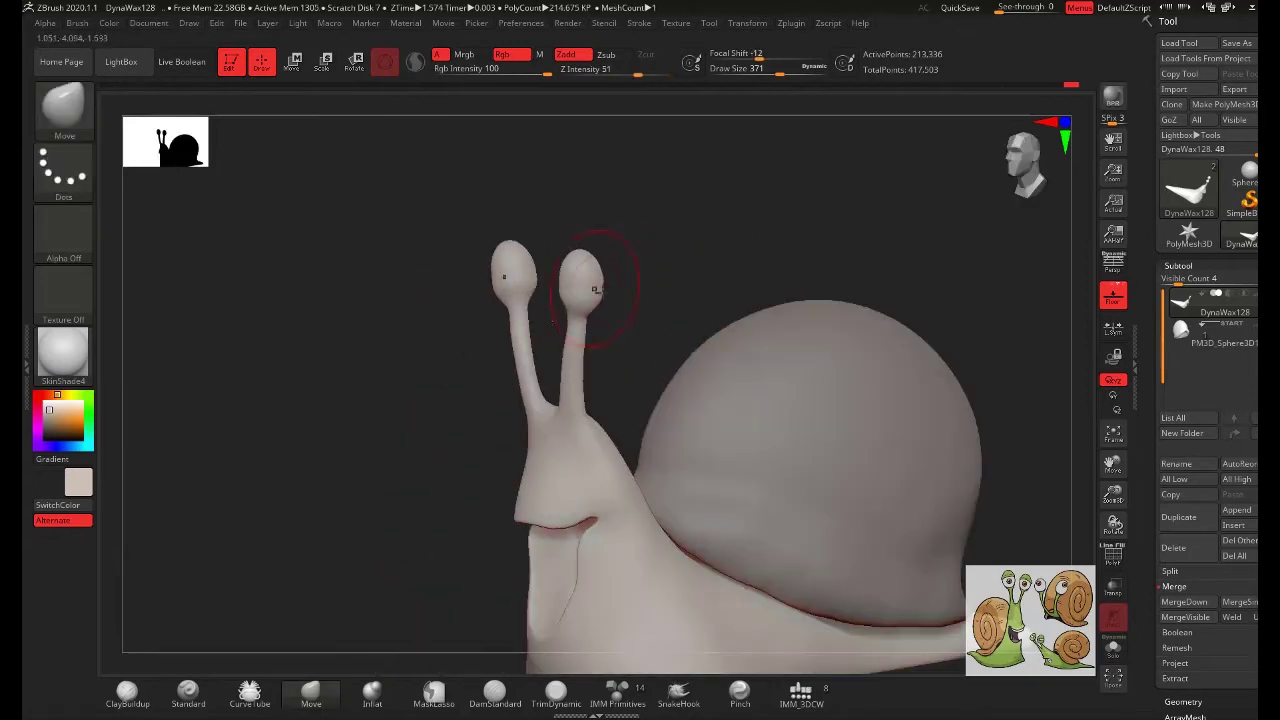
drag(710, 260, 586, 278)
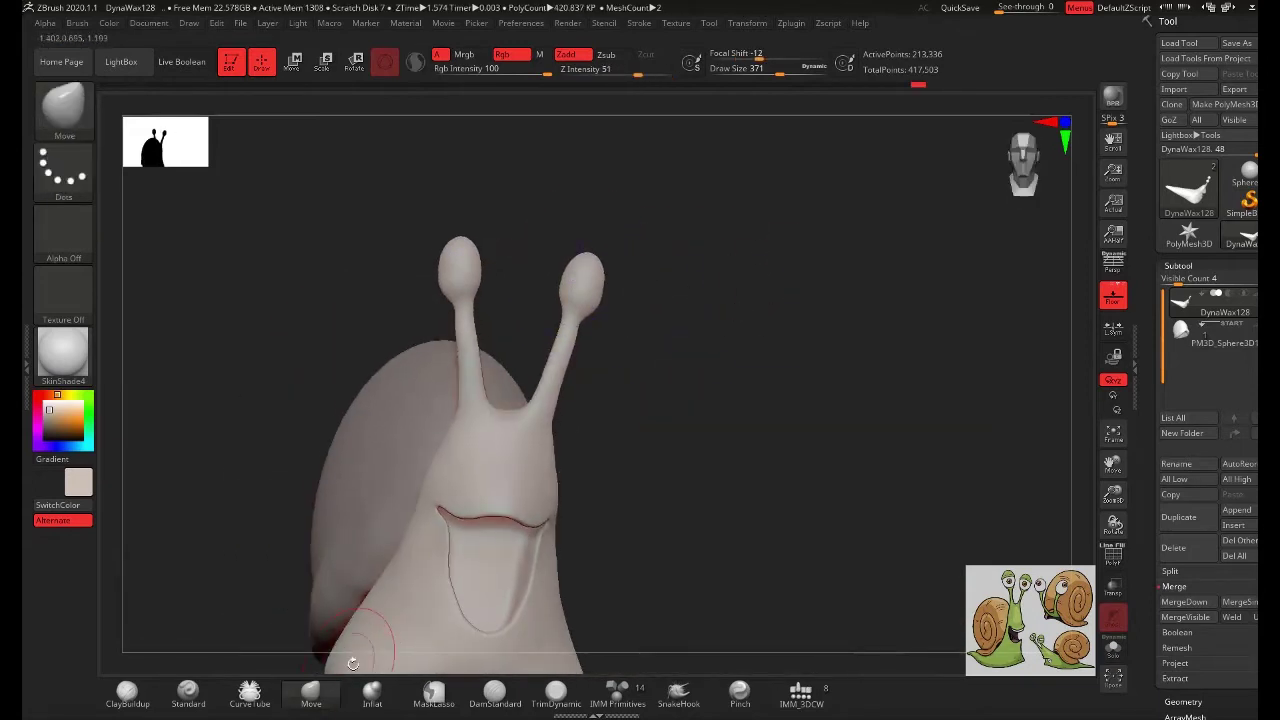
click(372, 692)
drag(640, 318, 721, 366)
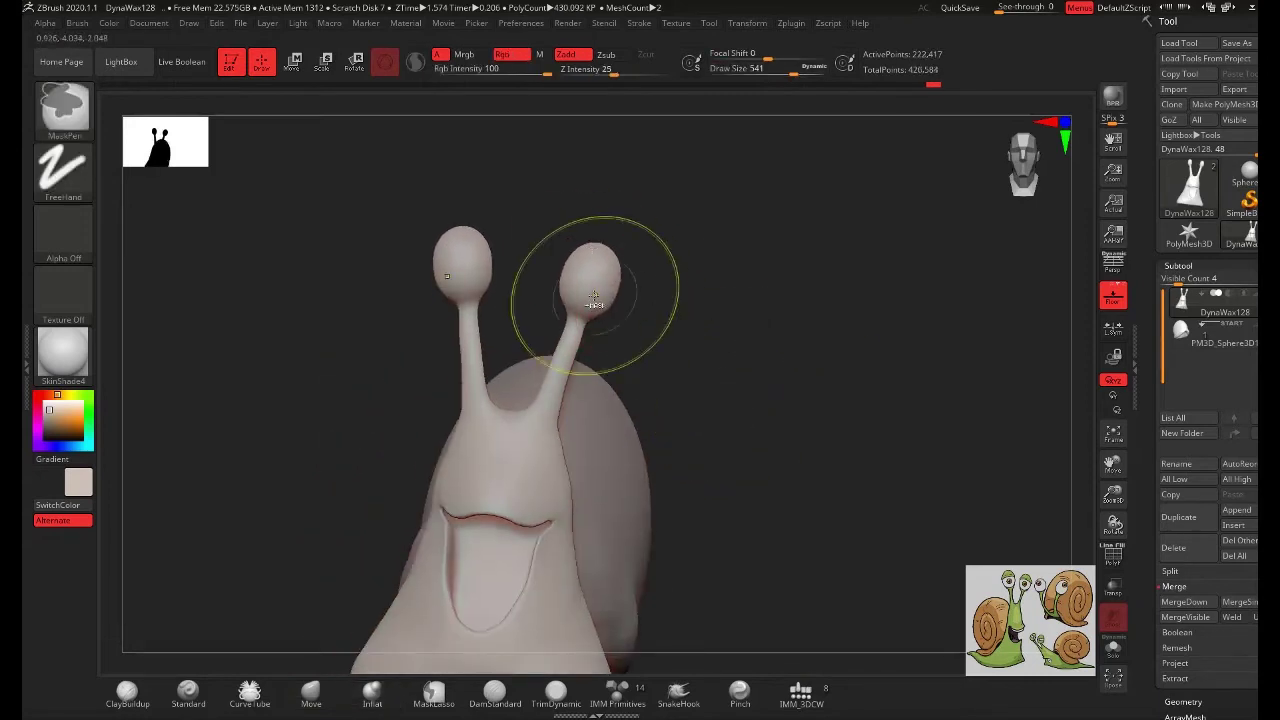
key(space)
drag(545, 430, 490, 430)
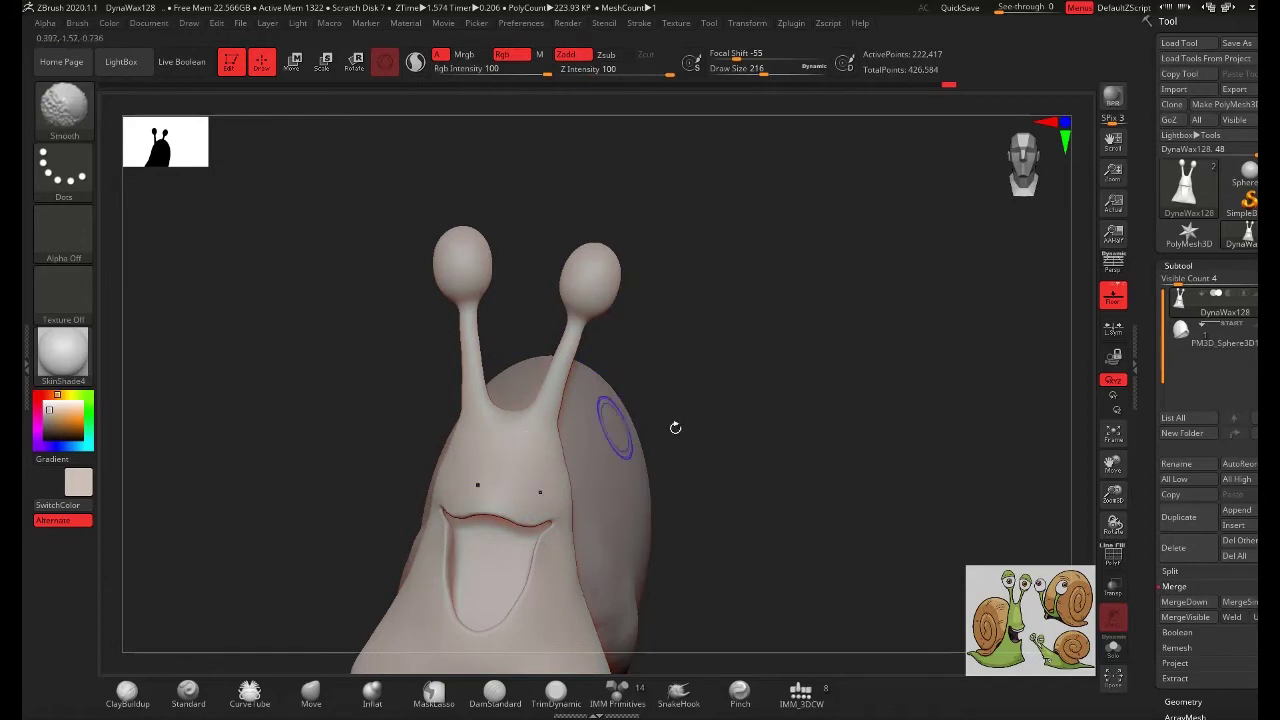
mouse_move(675, 427)
mouse_down()
mouse_move(745, 429)
mouse_move(763, 386)
mouse_up()
mouse_move(763, 386)
alt+right_down()
mouse_move(692, 463)
mouse_move(814, 366)
alt+right_up()
- Mask a band across each eyeball, invert it, and pull the eyelid area outward with Move
key(space)
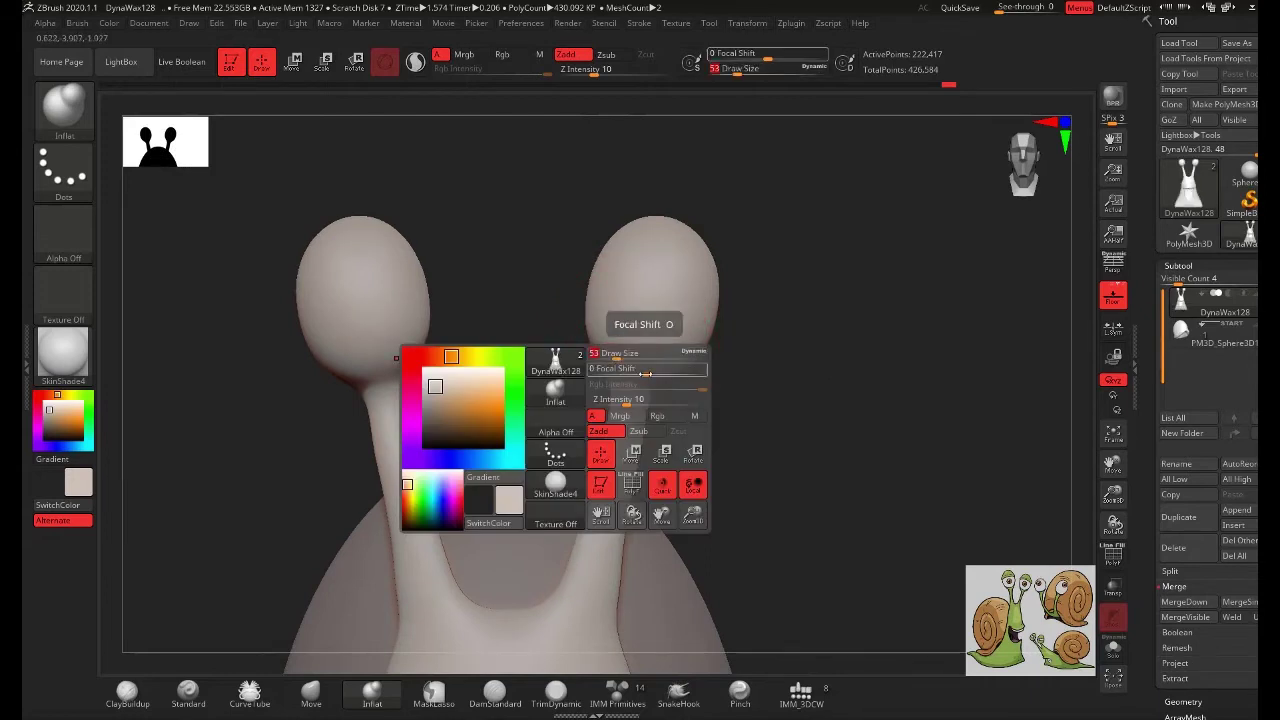
key(ctrl)
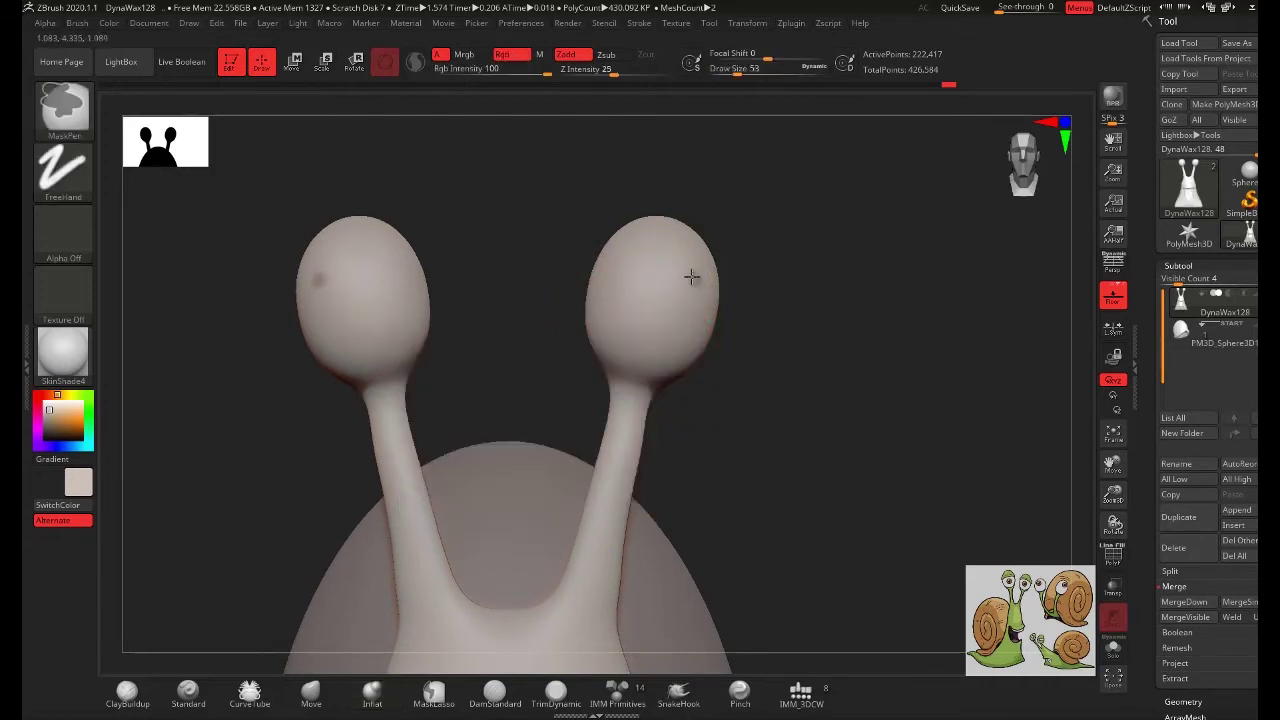
mouse_move(692, 276)
mouse_down()
mouse_move(625, 264)
mouse_move(632, 344)
mouse_move(700, 336)
mouse_move(712, 292)
mouse_move(607, 279)
mouse_move(650, 325)
mouse_move(647, 296)
mouse_up()
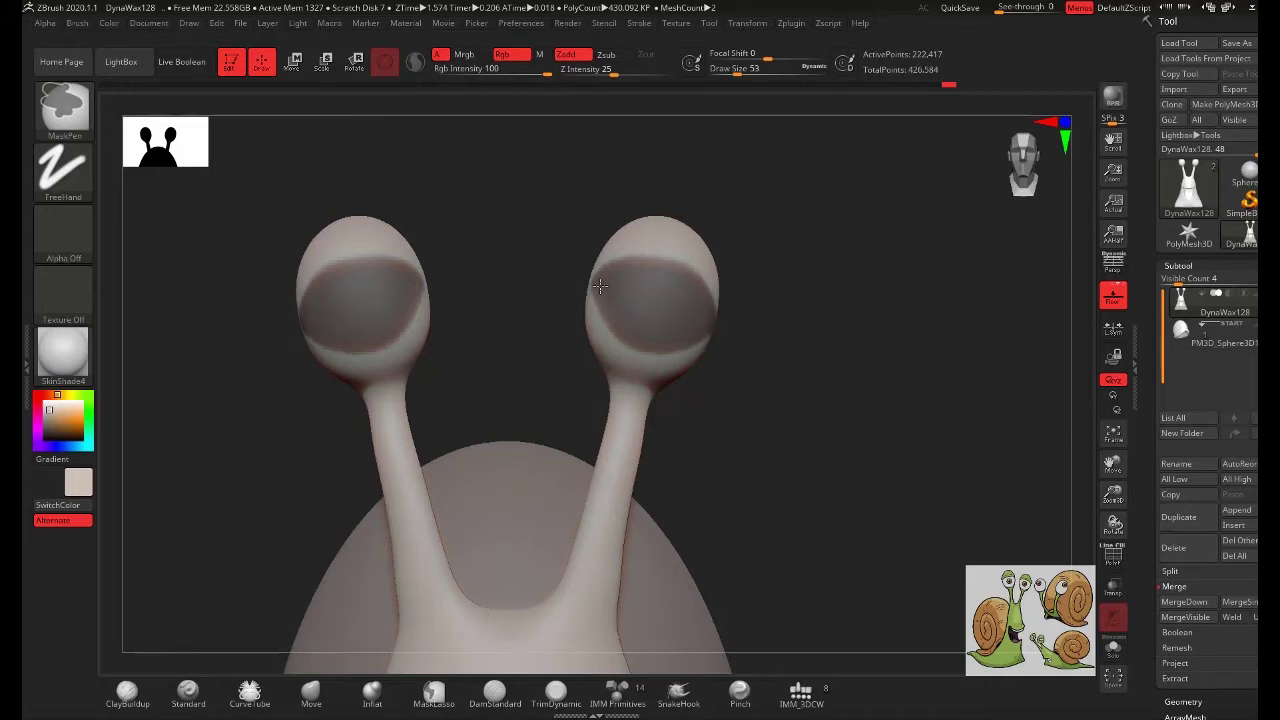
drag(790, 312, 850, 340)
ctrl+click(857, 343)
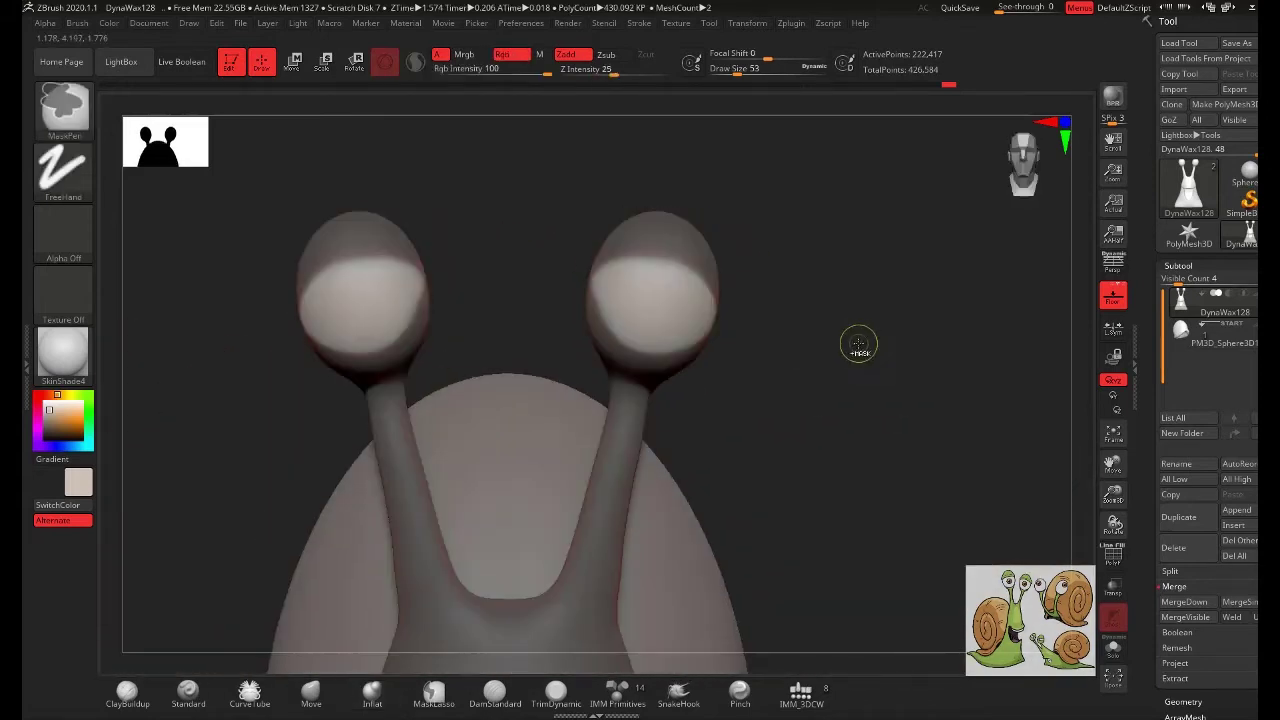
click(311, 693)
key(space)
mouse_move(657, 303)
mouse_down()
mouse_move(634, 286)
mouse_move(840, 414)
mouse_move(610, 261)
mouse_move(800, 300)
mouse_up()
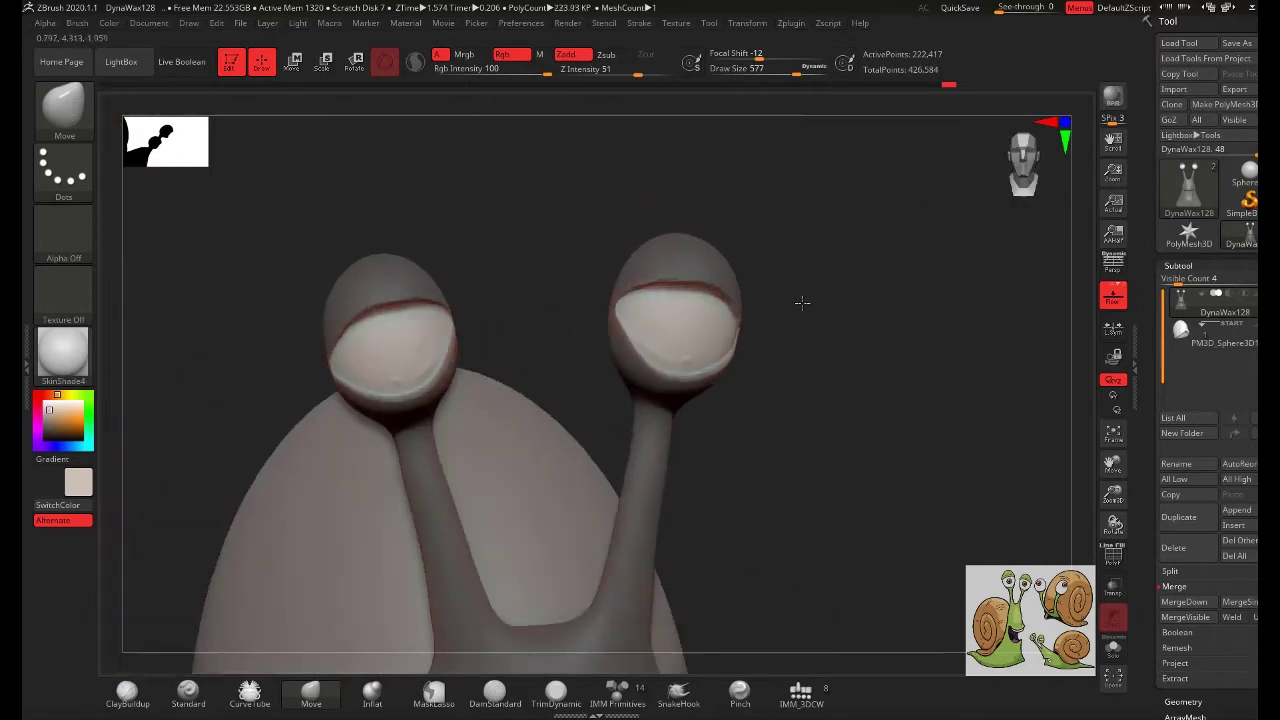
- Build up ClayBuildup strokes along the tops of both eyelids with symmetry
mouse_move(760, 340)
mouse_down()
mouse_move(849, 360)
mouse_move(760, 330)
mouse_up()
click(127, 693)
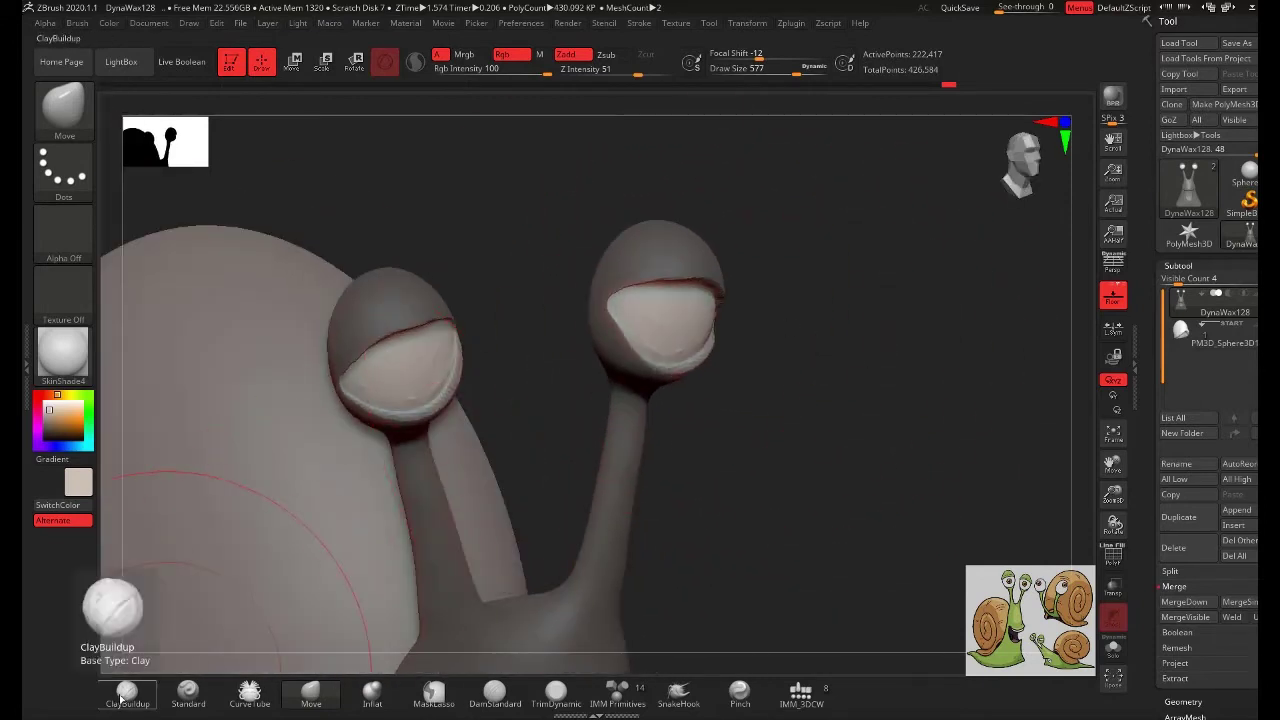
key(space)
mouse_move(655, 319)
mouse_down()
mouse_move(674, 309)
mouse_move(625, 305)
mouse_up()
drag(720, 333, 763, 340)
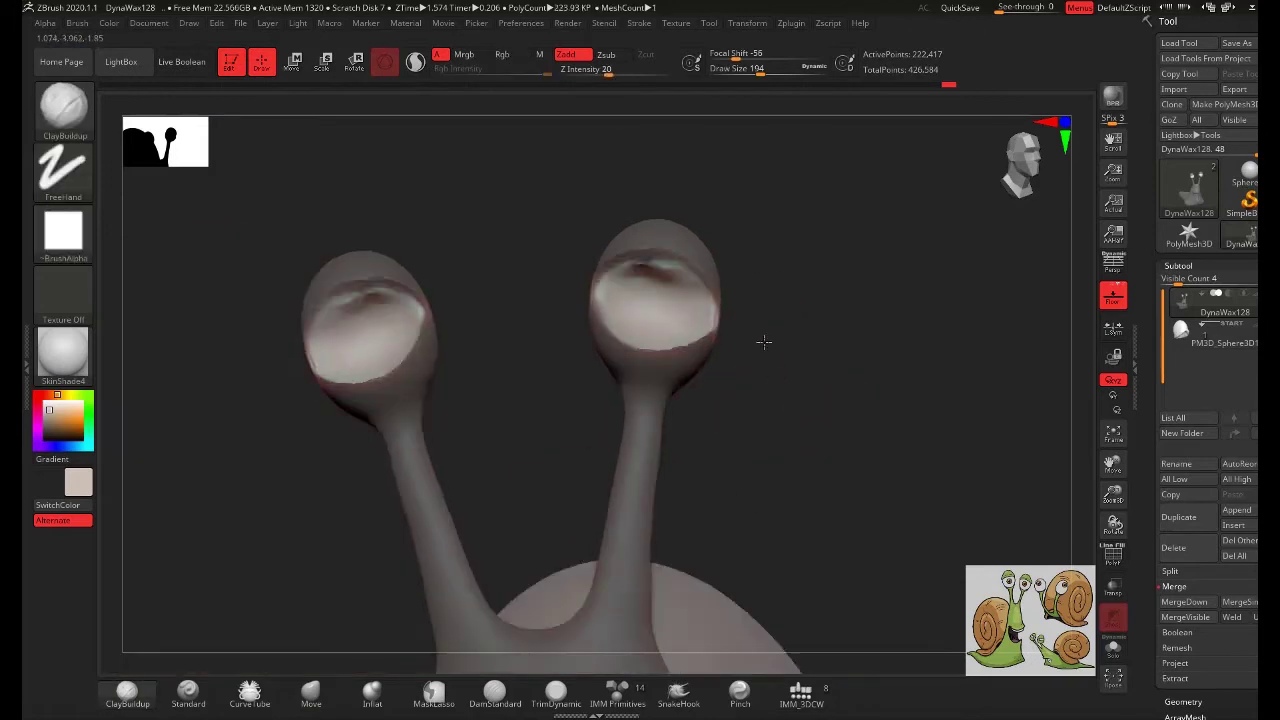
mouse_move(655, 290)
mouse_down()
mouse_move(680, 280)
mouse_move(700, 303)
mouse_move(751, 293)
mouse_up()
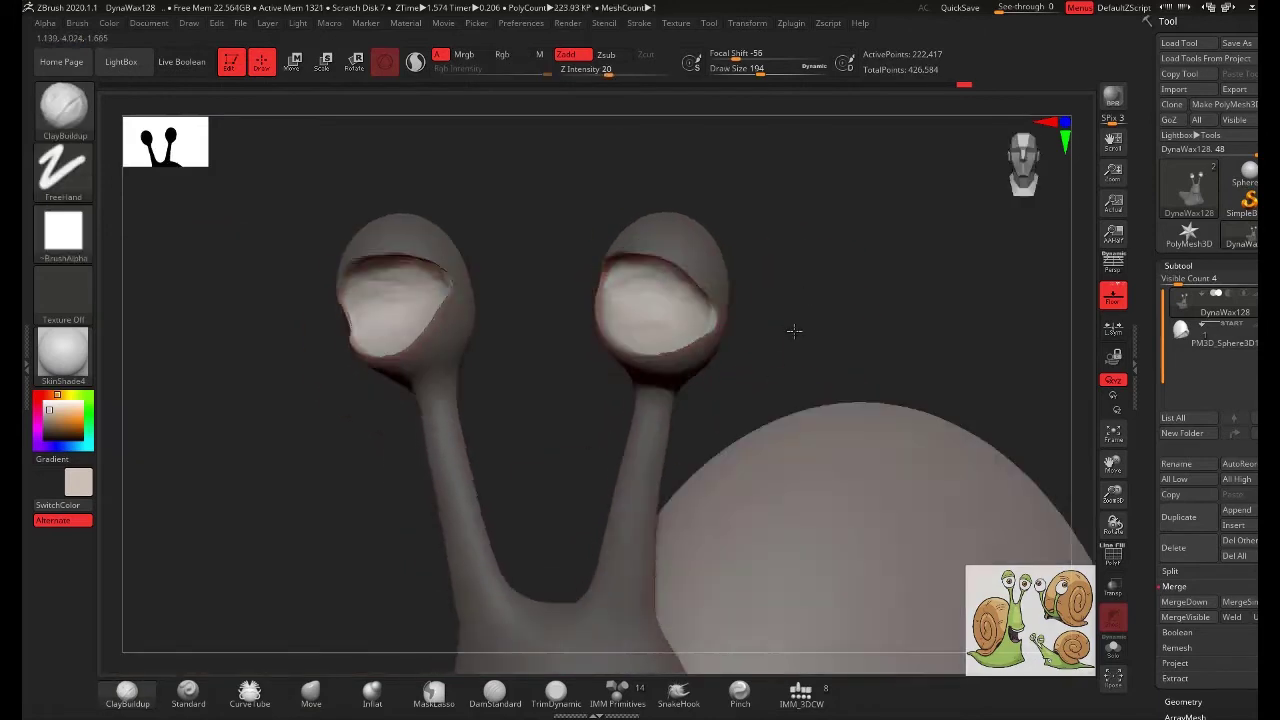
- Thicken the eyelid rims further, smooth both eyelid surfaces, and zoom out to the front view
shift+drag(628, 291, 716, 312)
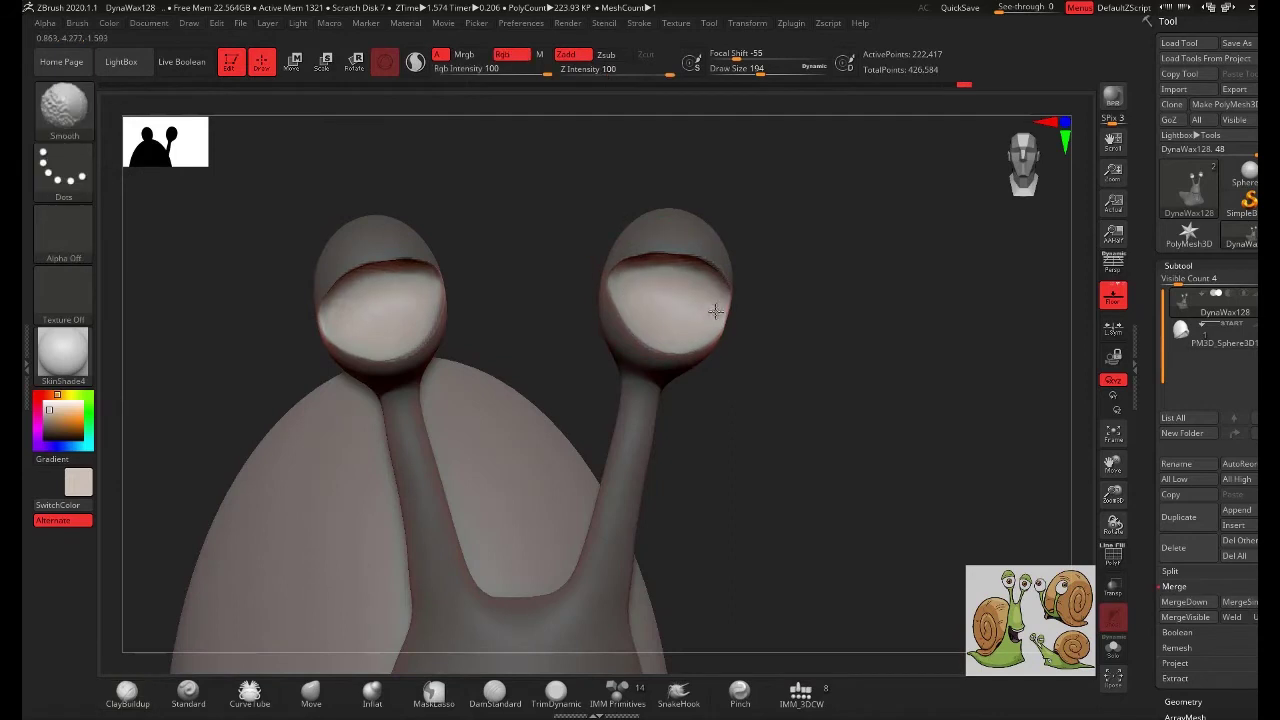
drag(684, 236, 630, 248)
drag(740, 330, 684, 289)
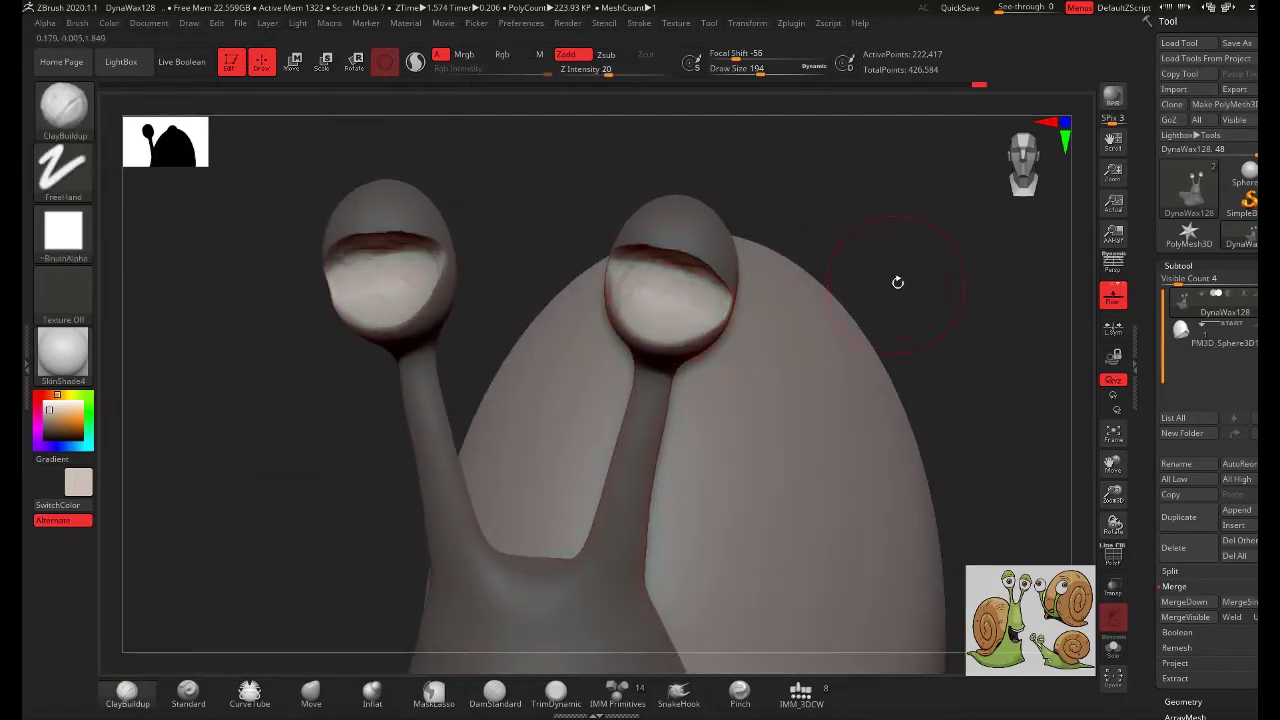
drag(898, 283, 760, 269)
shift+drag(615, 255, 700, 286)
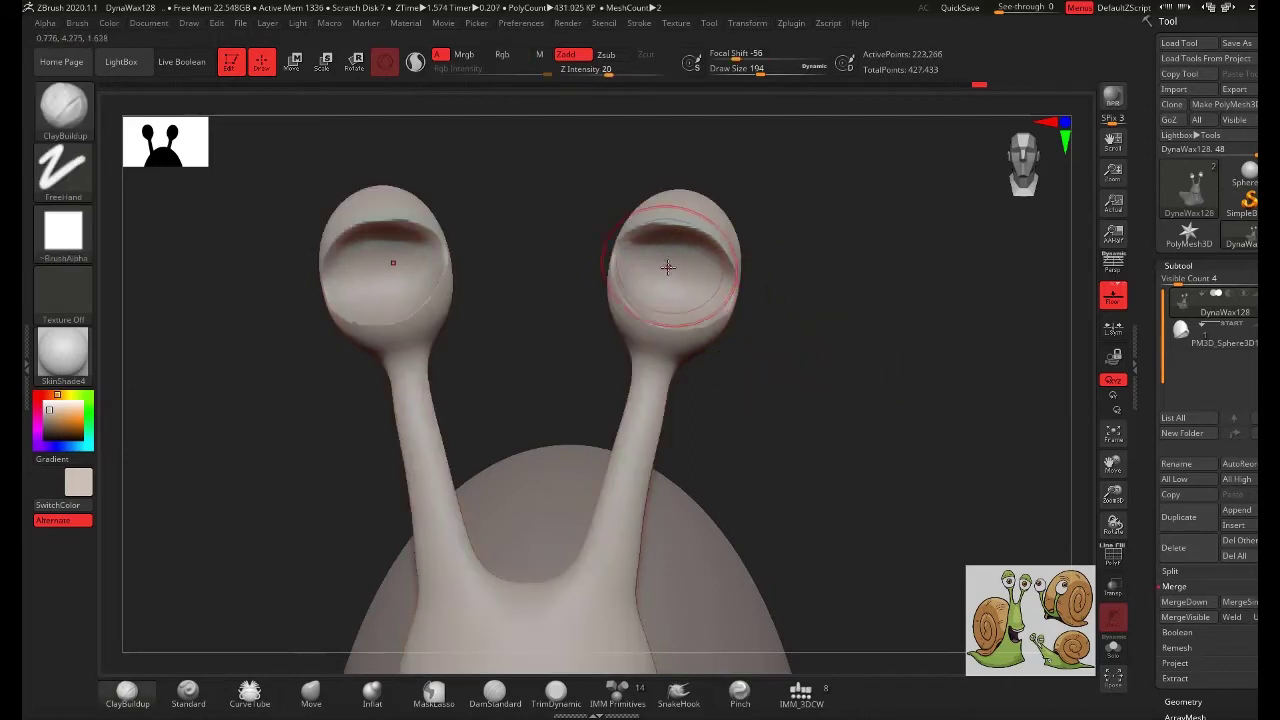
mouse_move(843, 420)
mouse_down()
mouse_move(814, 357)
mouse_move(790, 445)
mouse_up()
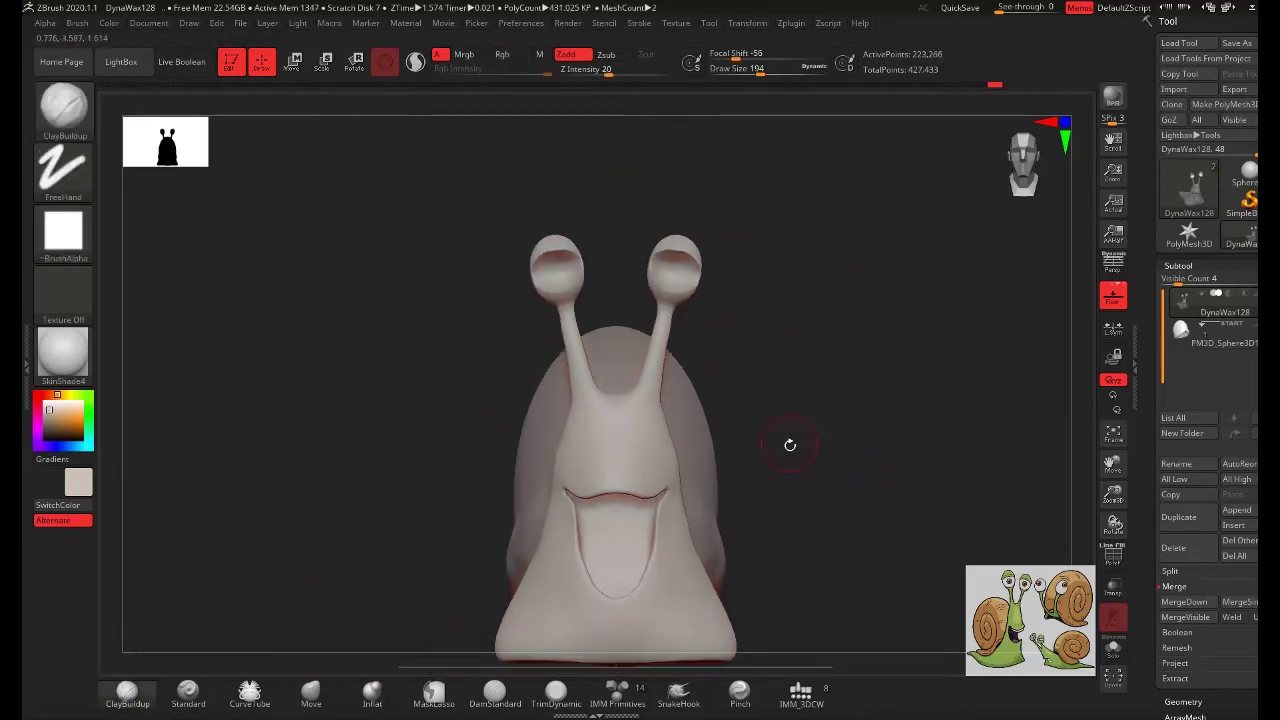
- Append a sphere subtool and move it up onto the eye stalk
click(1237, 510)
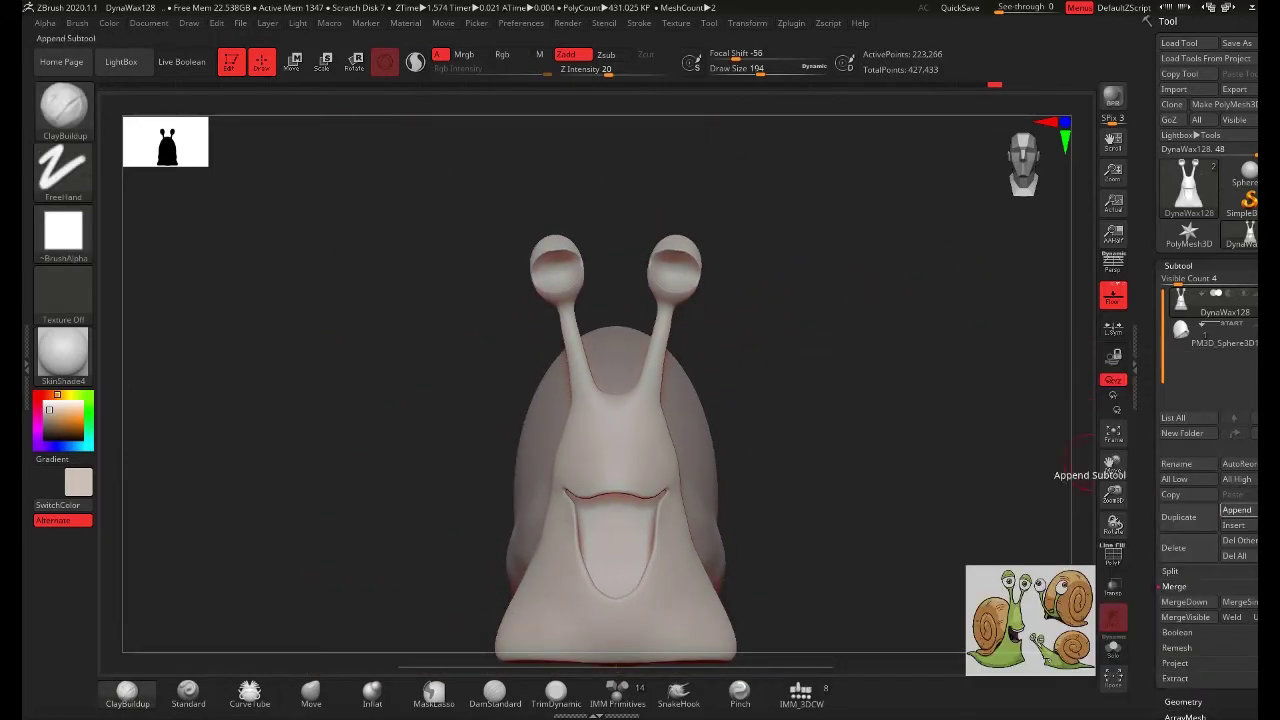
click(1237, 510)
click(863, 383)
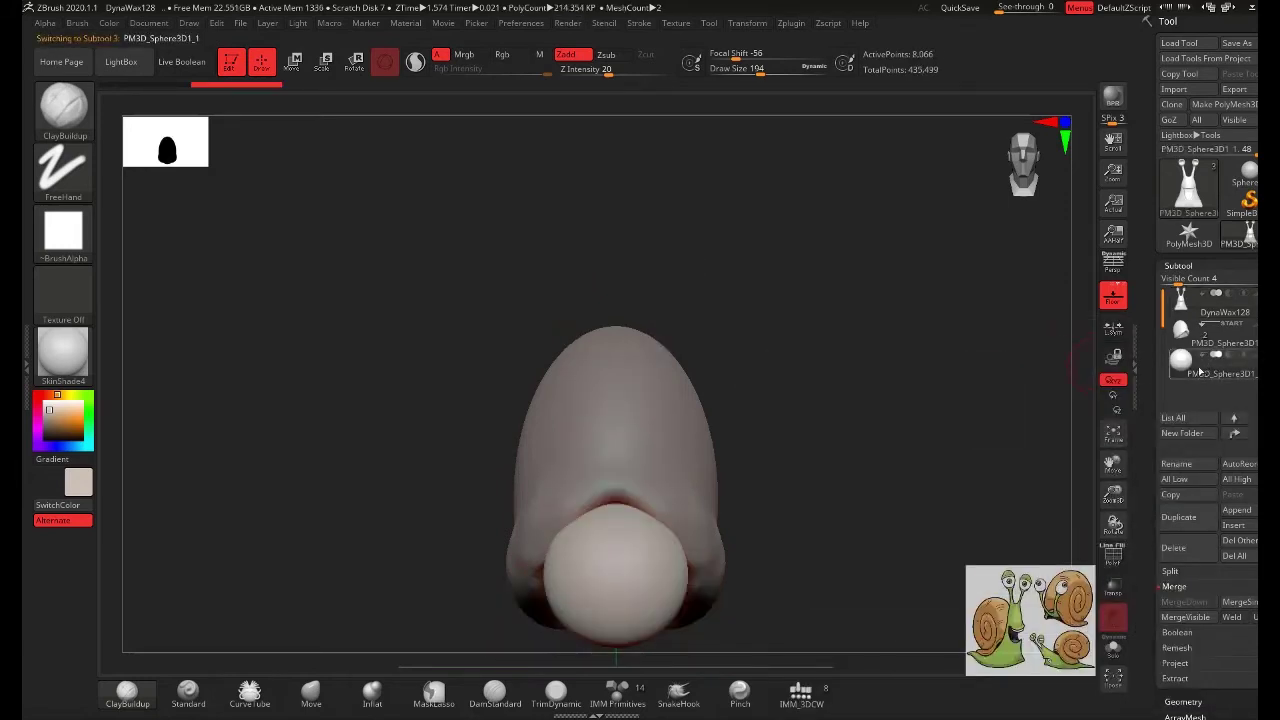
drag(871, 406, 1005, 372)
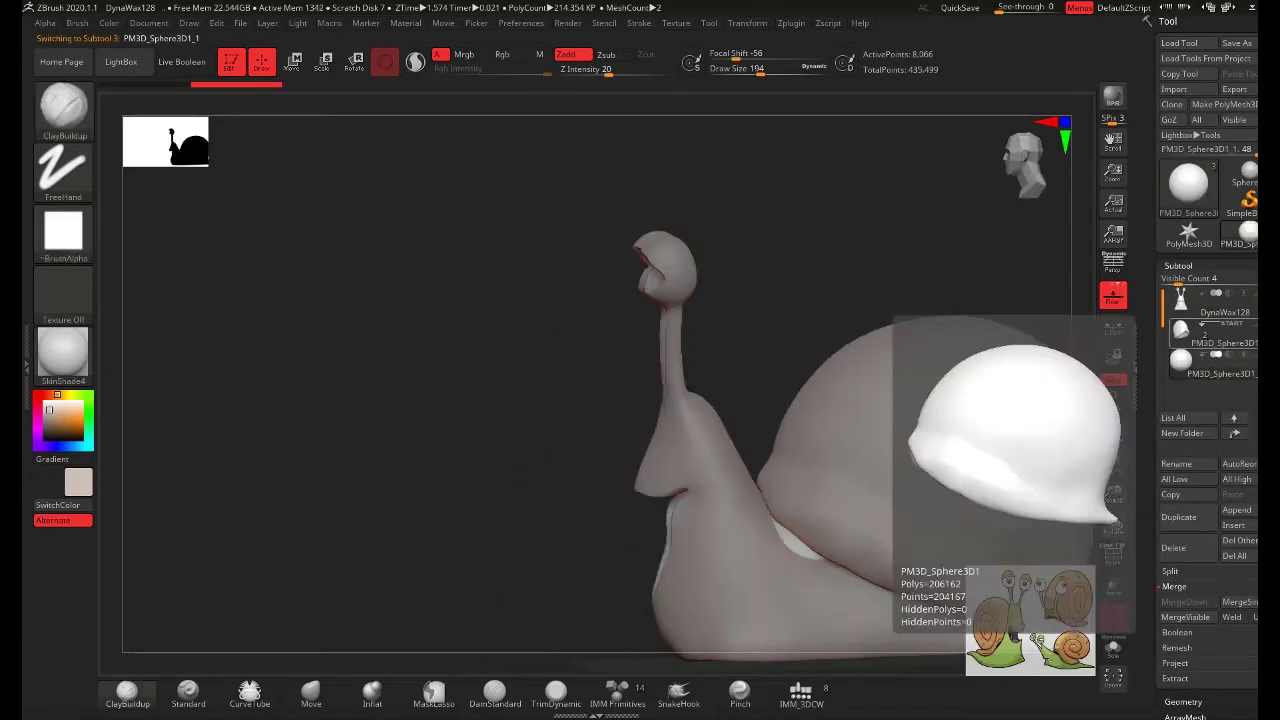
key(w)
drag(771, 571, 786, 280)
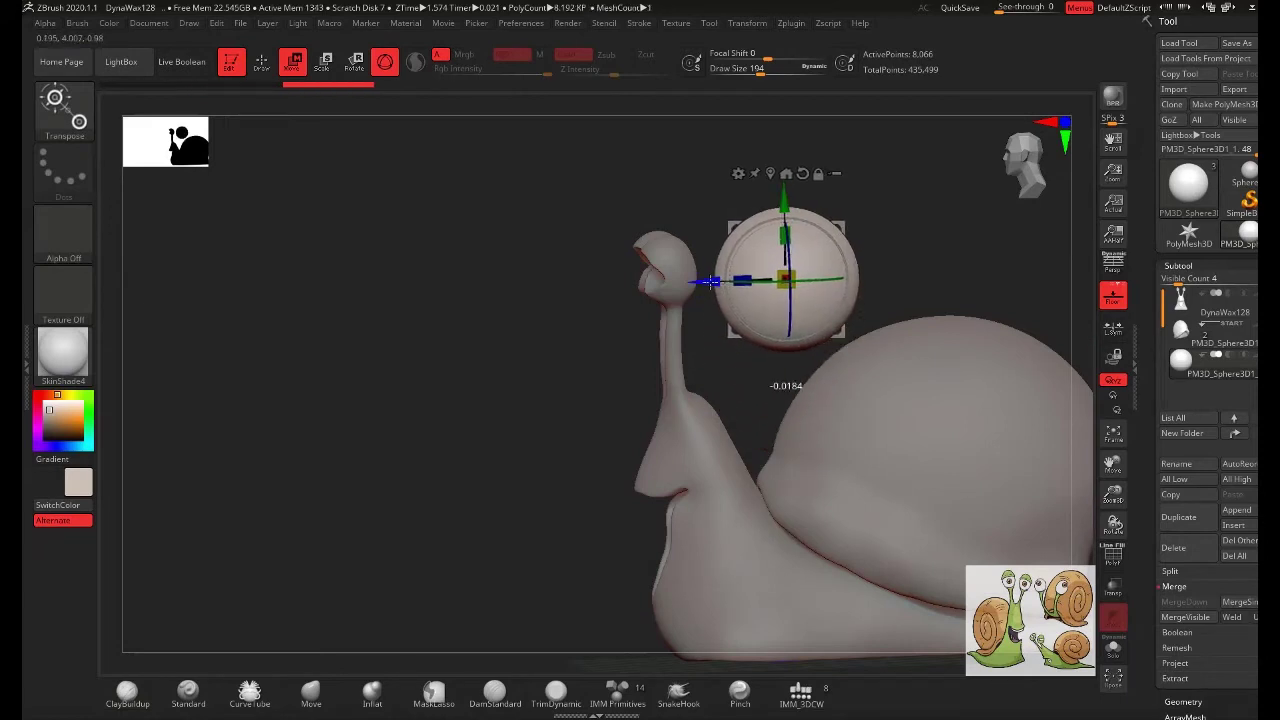
drag(709, 281, 566, 281)
- Position the sphere inside the right eye socket, checking it from front and side views
drag(777, 306, 940, 310)
drag(580, 280, 629, 274)
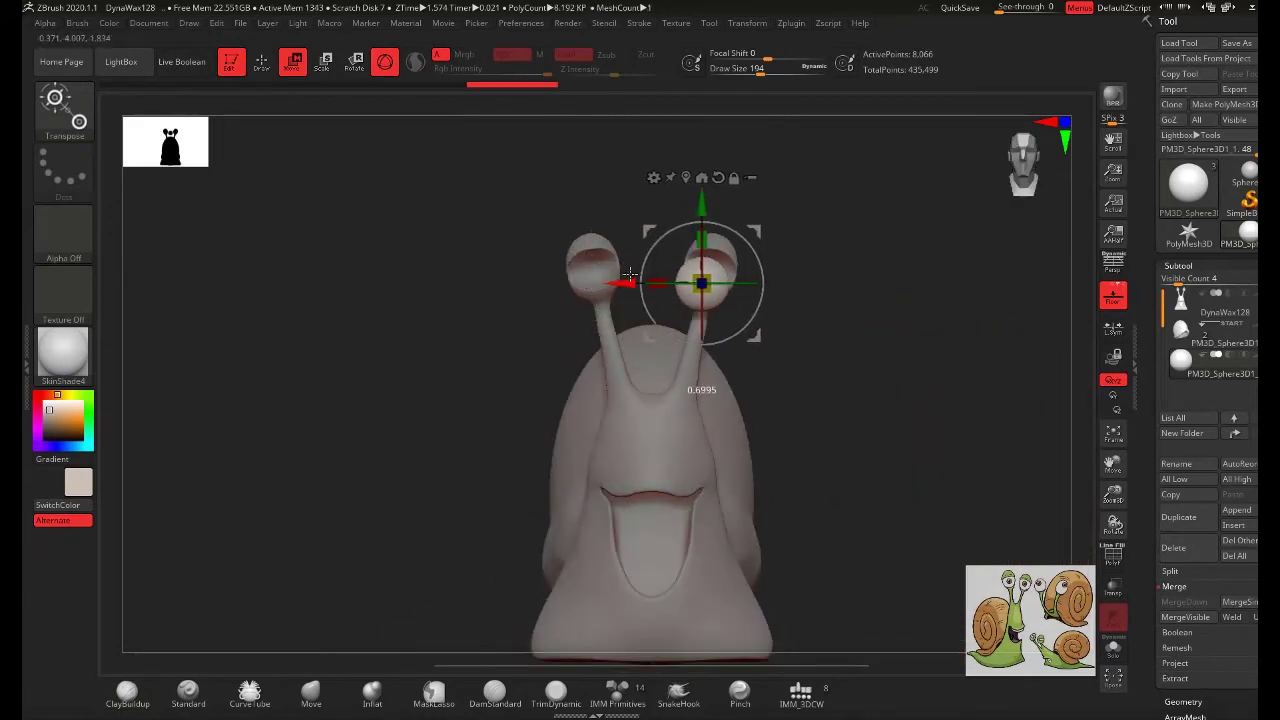
drag(850, 300, 990, 300)
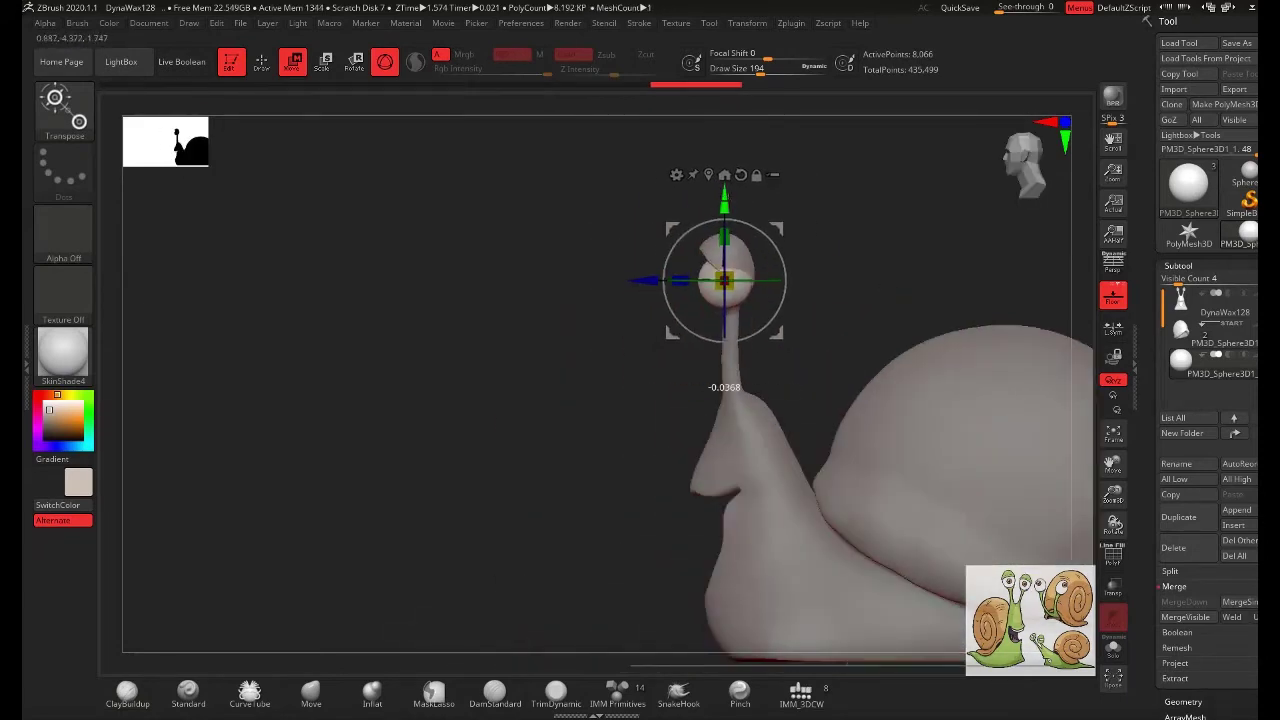
drag(724, 281, 724, 266)
mouse_move(830, 270)
shift+mouse_down()
mouse_move(722, 265)
mouse_move(557, 334)
mouse_move(678, 266)
shift+mouse_up()
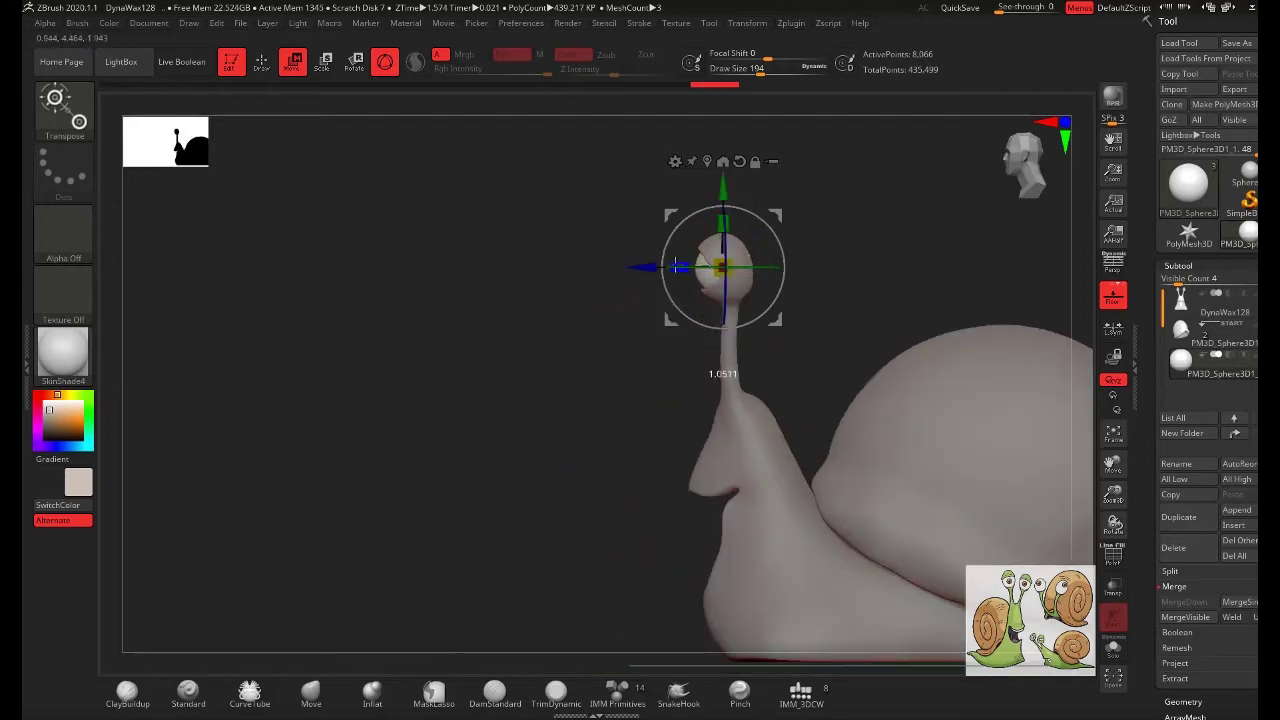
shift+drag(545, 314, 650, 267)
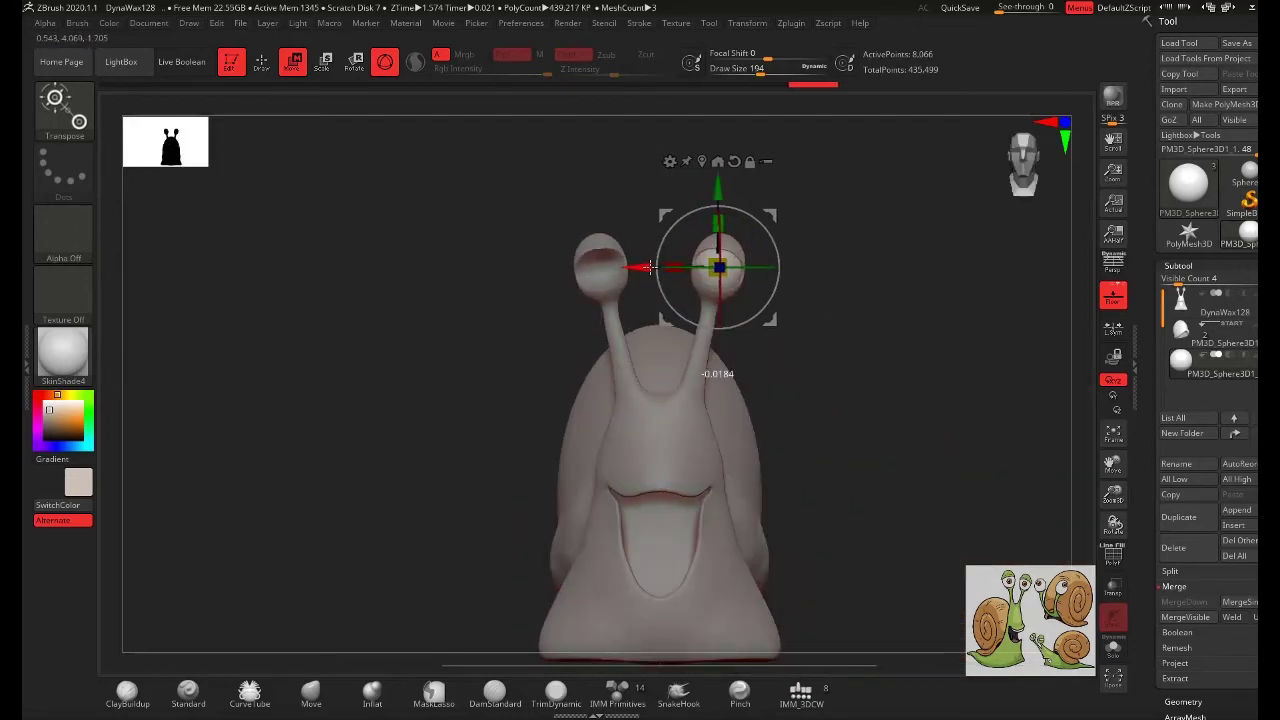
key(ctrl)
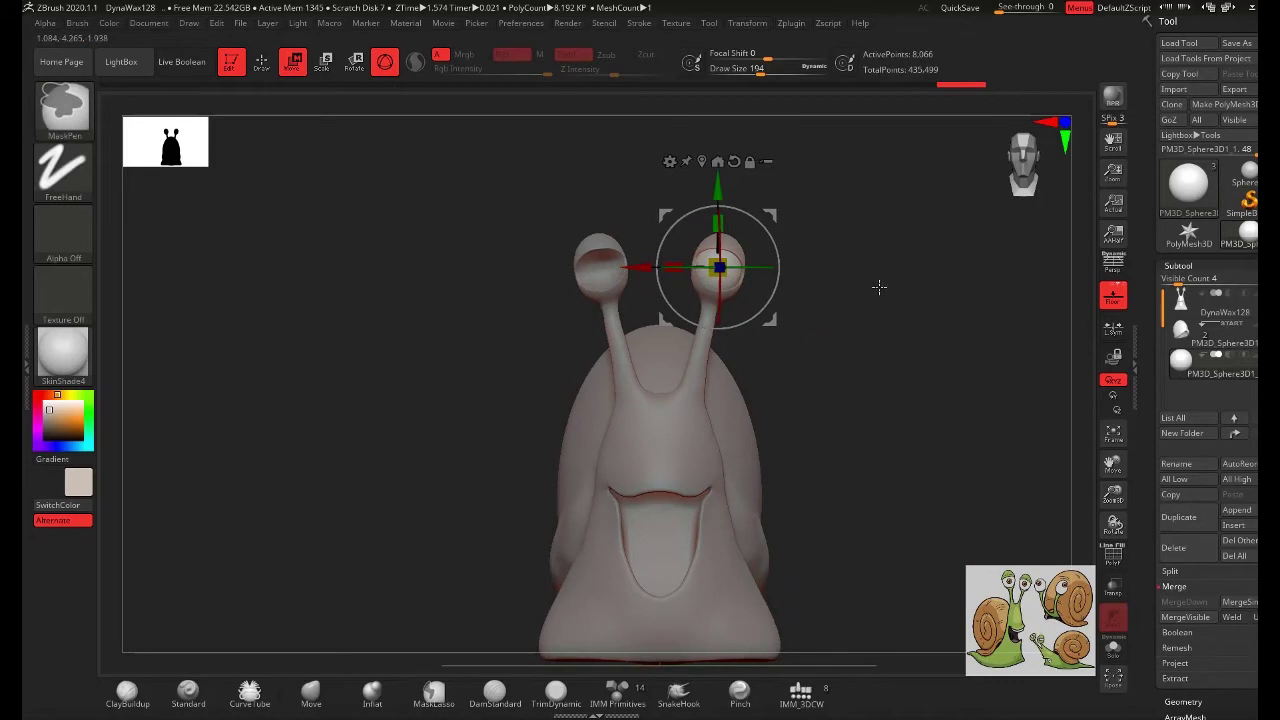
mouse_move(878, 287)
ctrl+right_down()
mouse_move(923, 554)
mouse_move(666, 323)
ctrl+right_up()
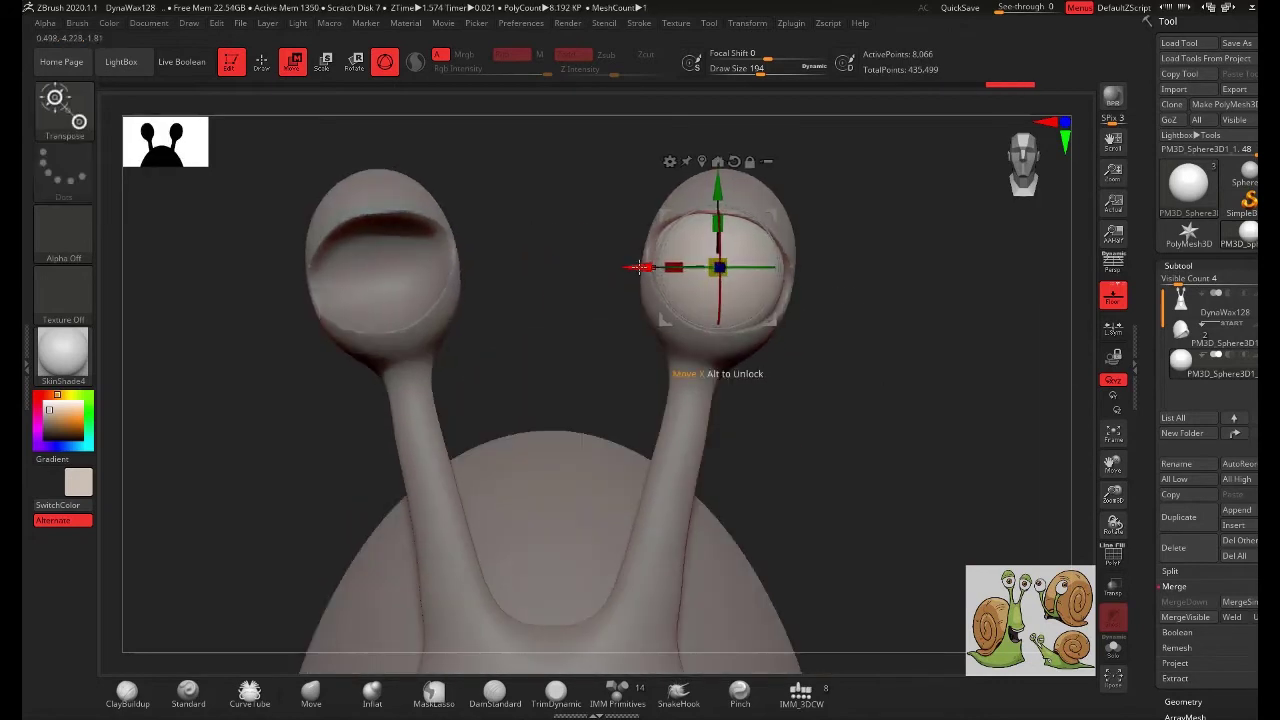
mouse_move(883, 240)
mouse_down()
mouse_move(537, 326)
mouse_move(632, 315)
mouse_up()
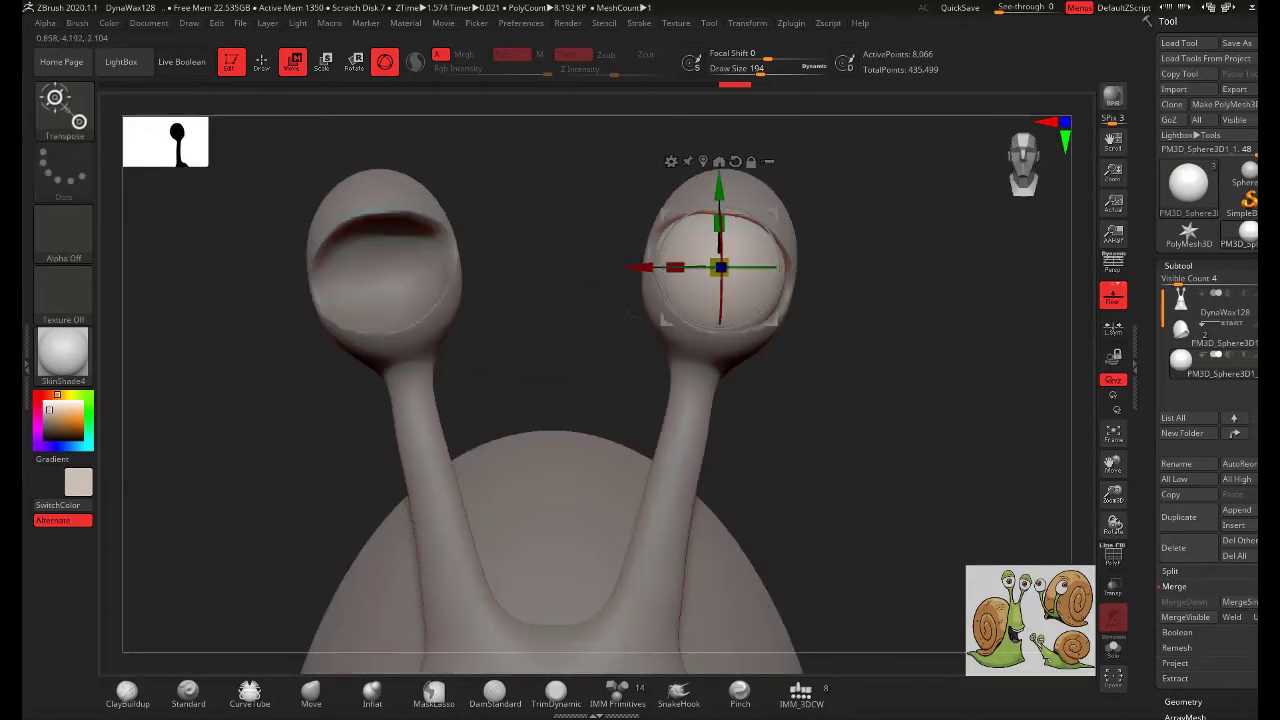
- Mirror the right eyeball onto the left stalk with SubTool Master > Mirror
click(790, 22)
click(890, 333)
click(588, 341)
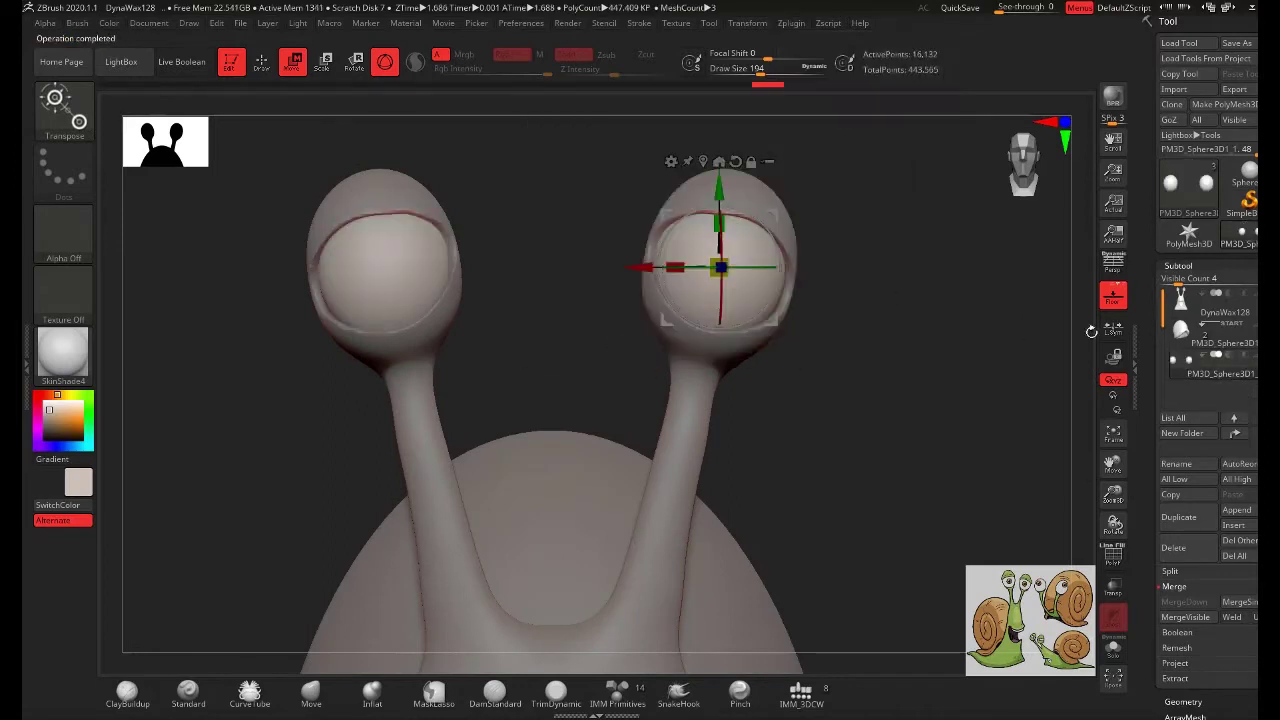
key(q)
mouse_move(957, 337)
mouse_down()
mouse_move(906, 366)
mouse_move(923, 366)
mouse_up()
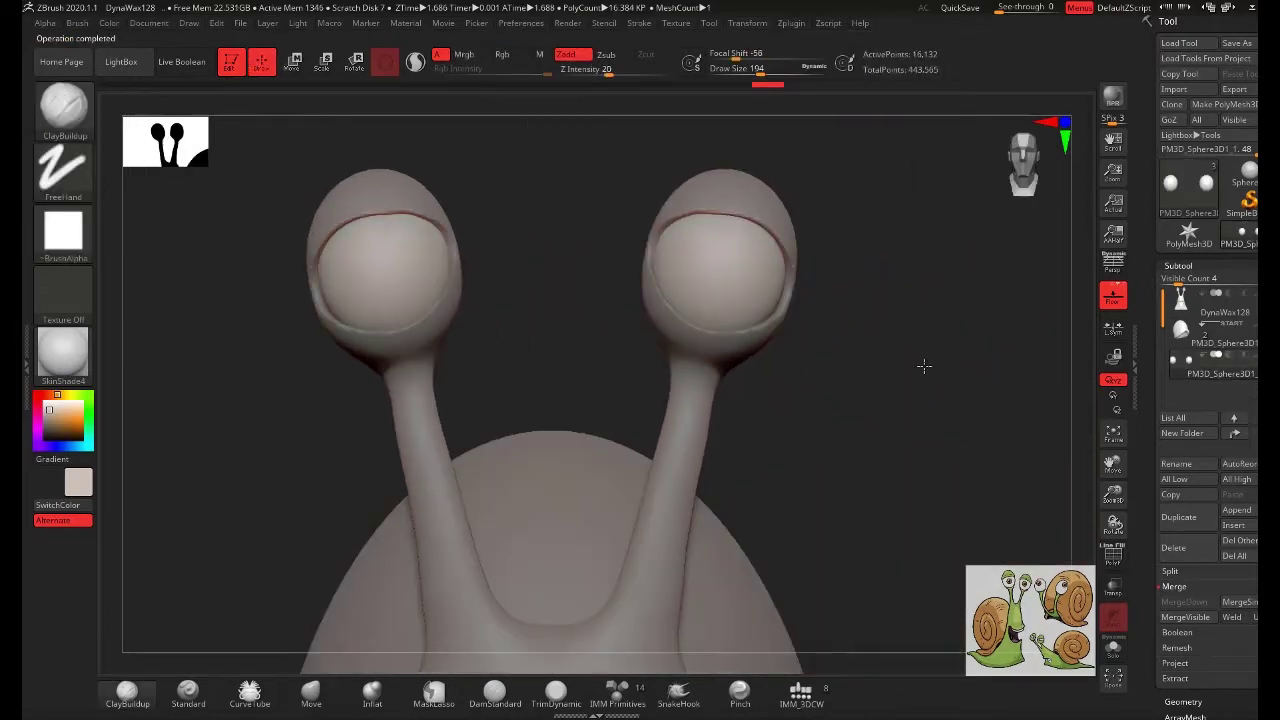
- Turn the snail to its side profile and make the DynaWax128 body the active subtool
ctrl+right_drag(923, 366, 914, 282)
drag(934, 414, 920, 334)
ctrl+right_drag(920, 334, 908, 380)
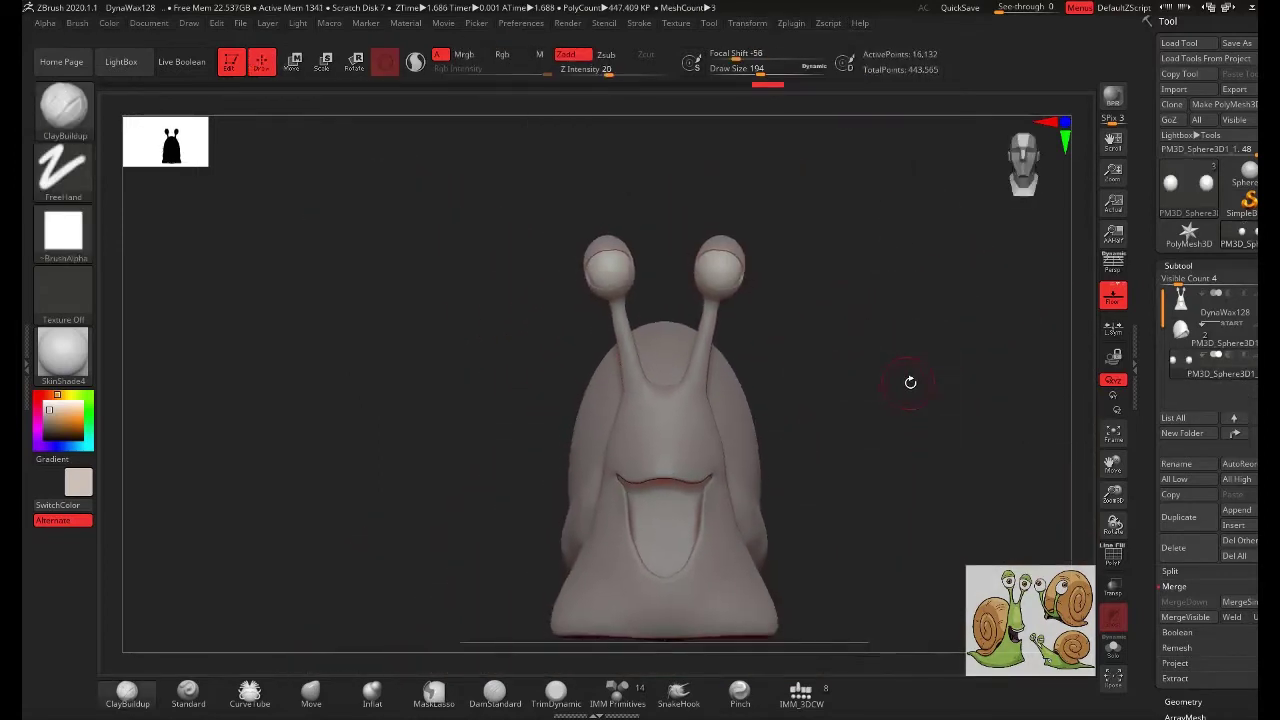
mouse_move(908, 380)
mouse_down()
mouse_move(840, 366)
mouse_move(920, 380)
mouse_move(894, 386)
mouse_move(923, 380)
mouse_up()
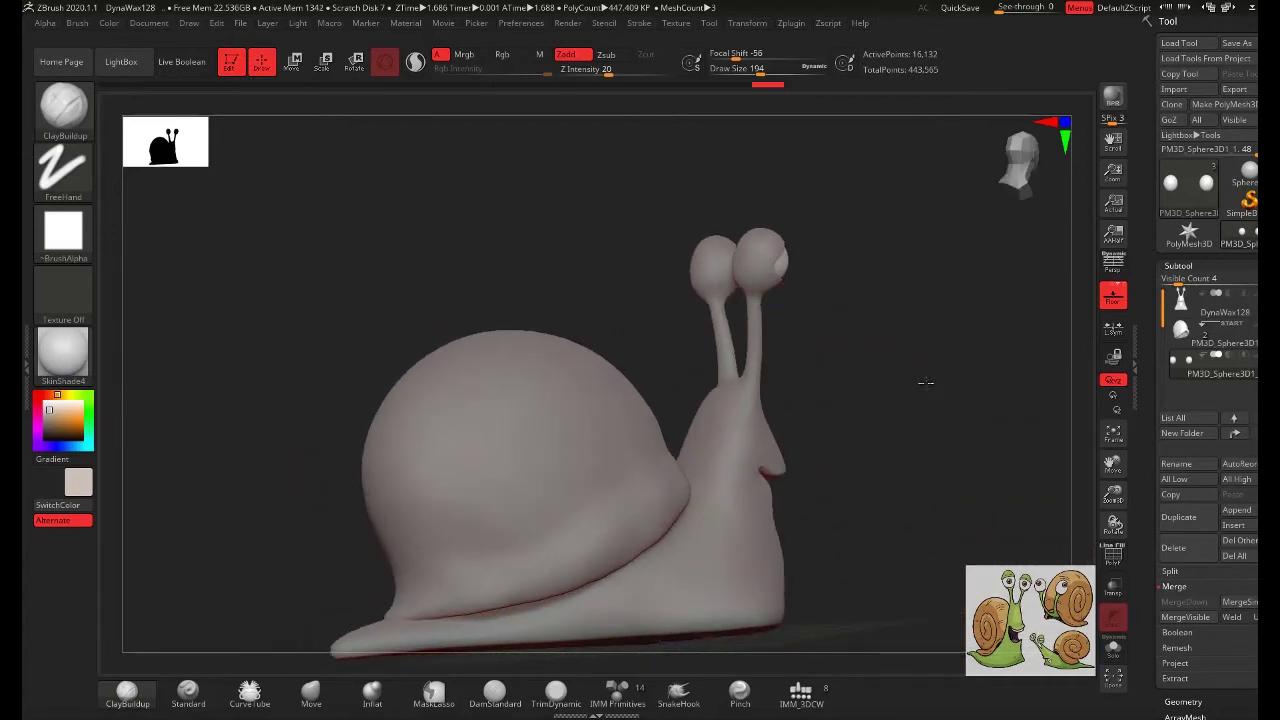
click(1224, 312)
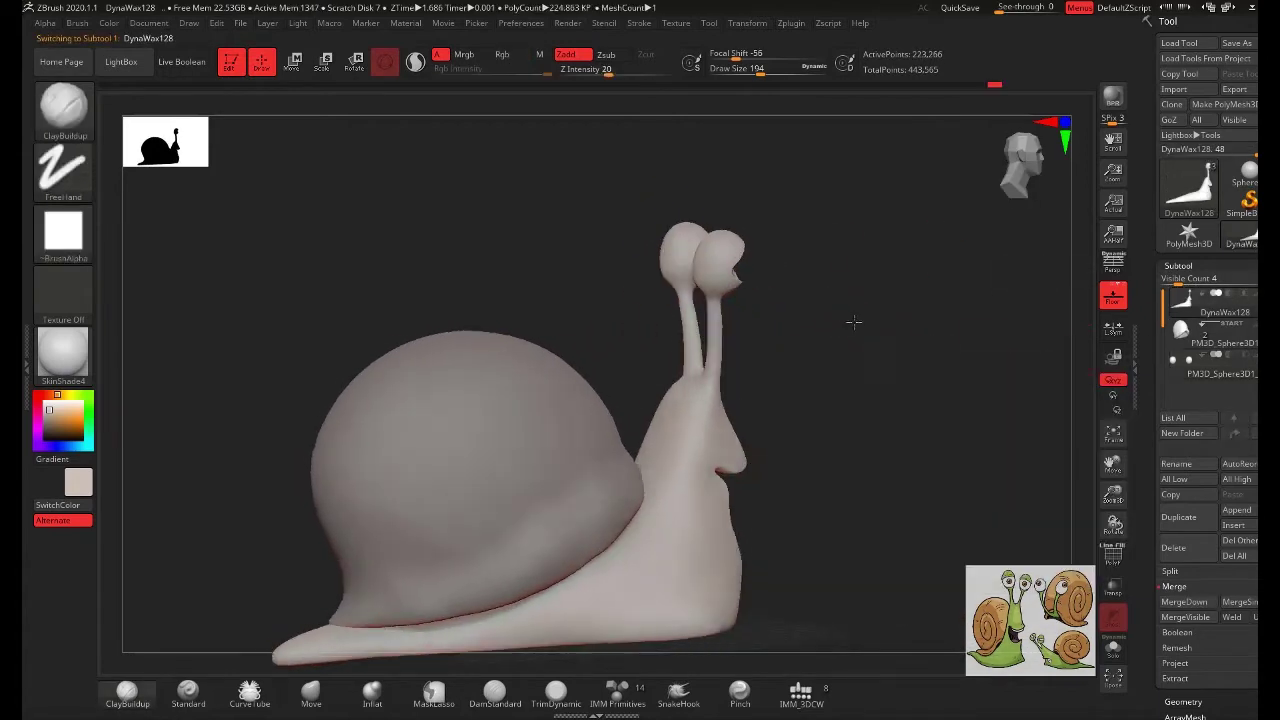
- Choose the Move brush with larger size and strength, framing the eyes and mouth front-on
click(311, 690)
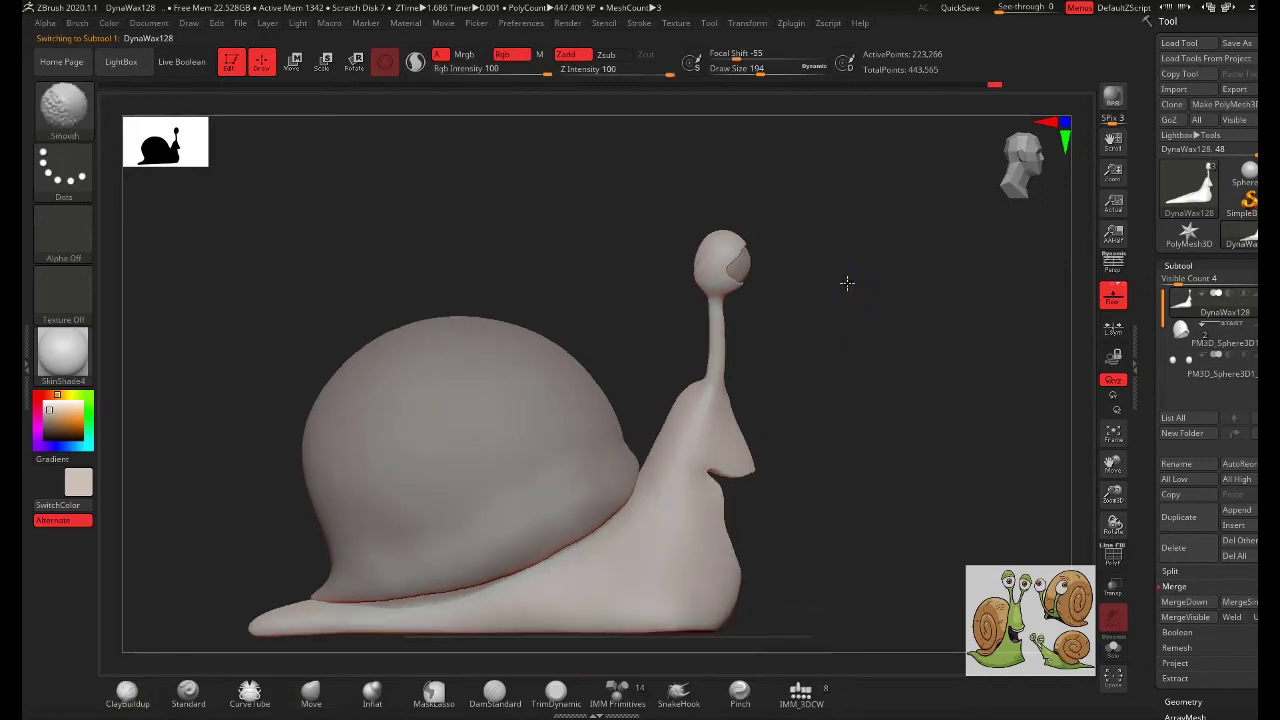
ctrl+right_drag(846, 283, 657, 340)
key(space)
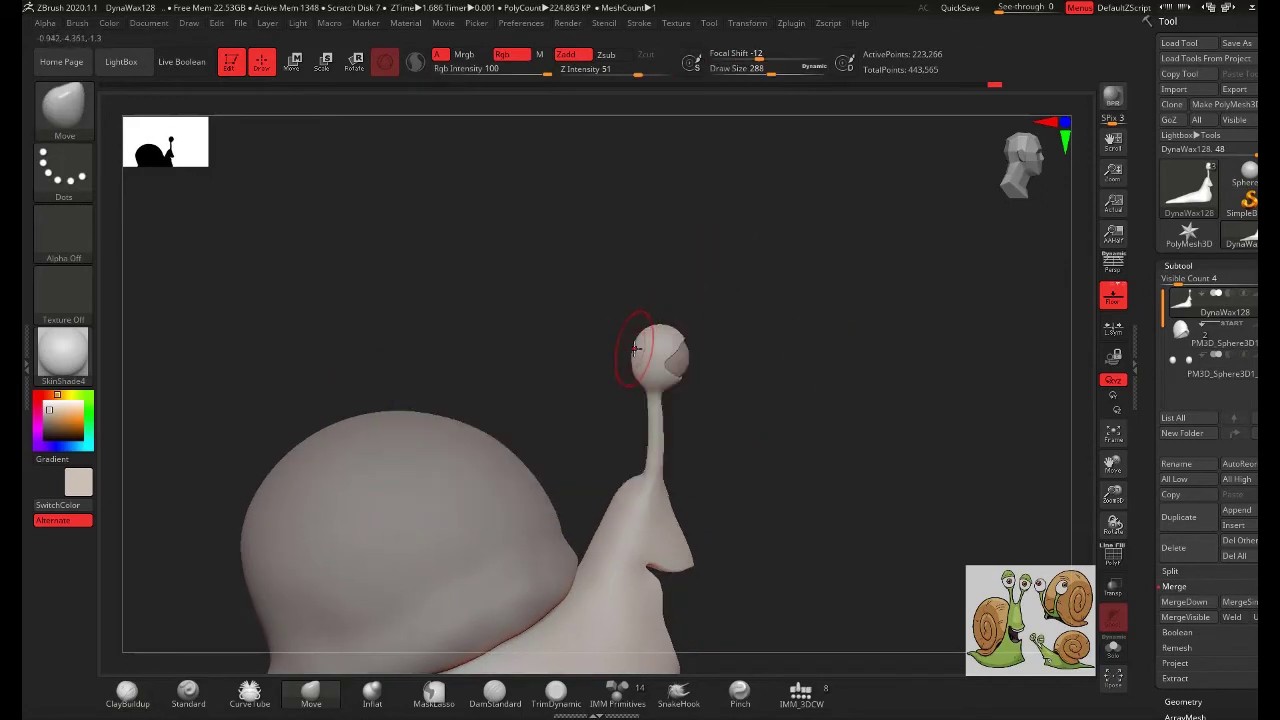
mouse_move(614, 357)
mouse_down()
mouse_move(728, 343)
mouse_move(914, 364)
mouse_up()
mouse_move(914, 364)
ctrl+right_down()
mouse_move(791, 351)
mouse_move(1218, 508)
ctrl+right_up()
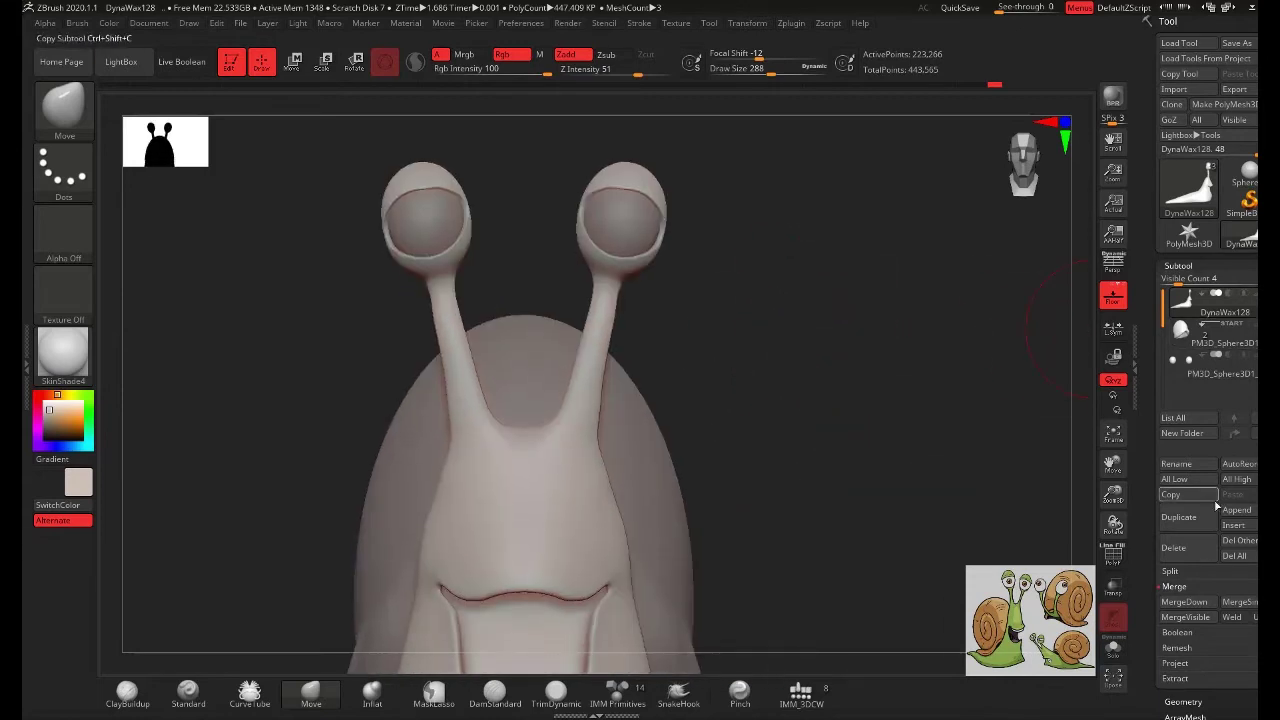
click(1197, 264)
- Subdivide the body mesh once in Geometry and reduce the brush size to 127
click(1200, 282)
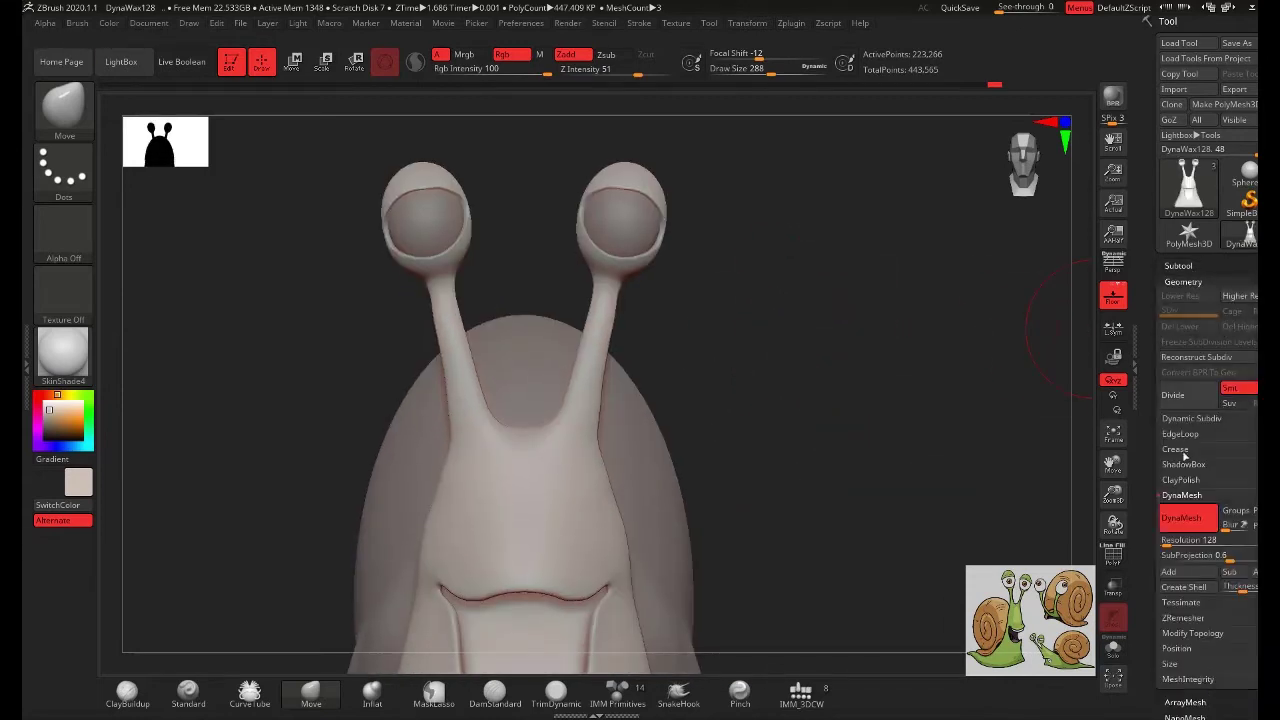
click(1190, 398)
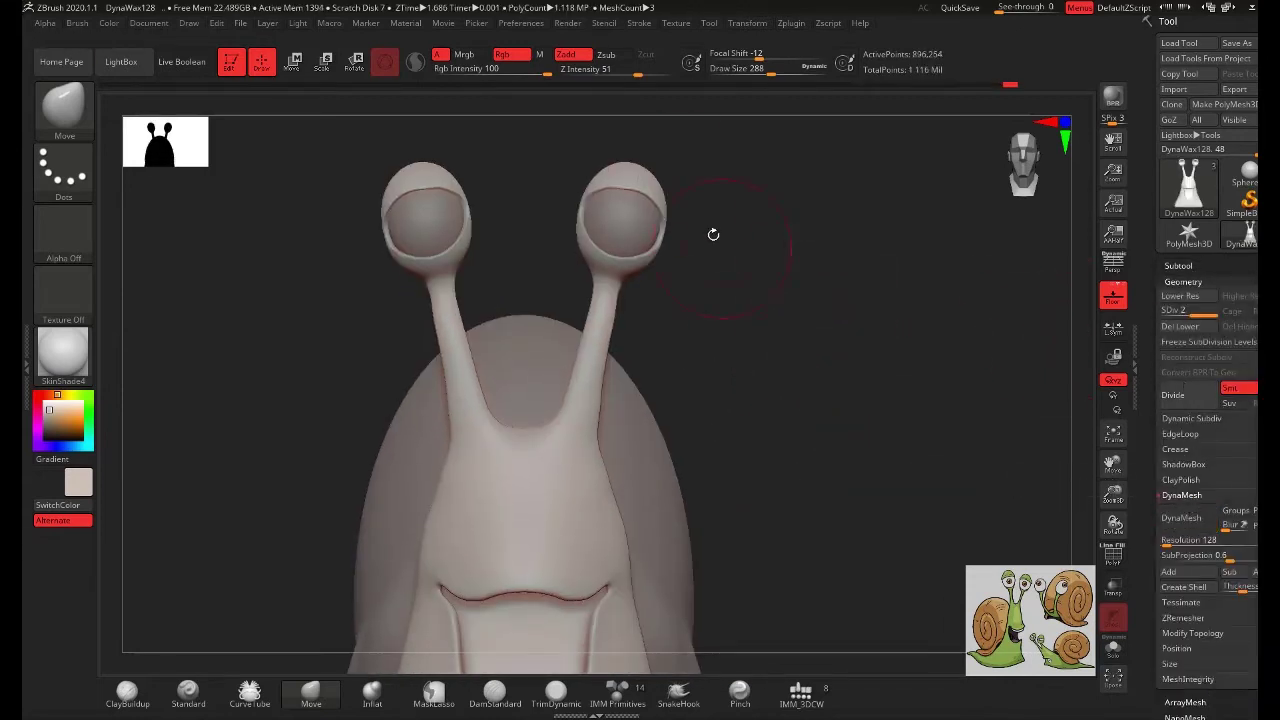
key(space)
drag(800, 262, 761, 265)
- Pinch the lower rim of the right eyelid with the Pinch_3DCW brush
click(58, 105)
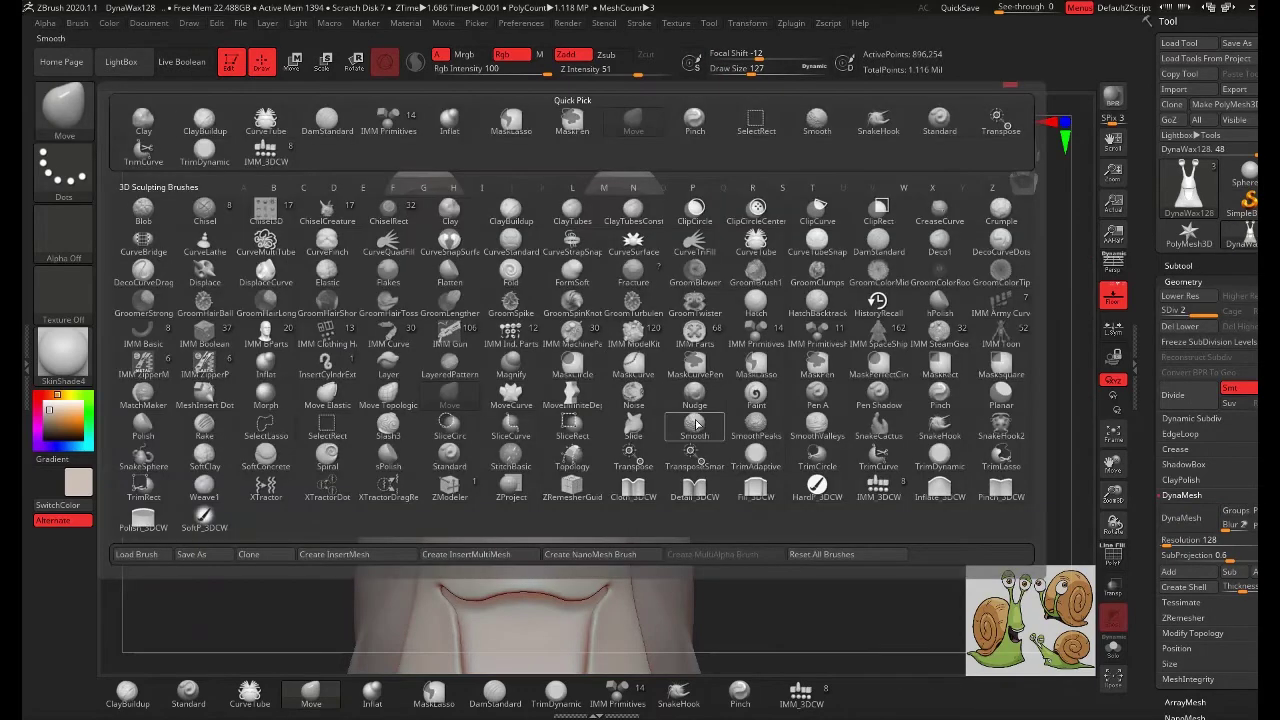
click(1000, 488)
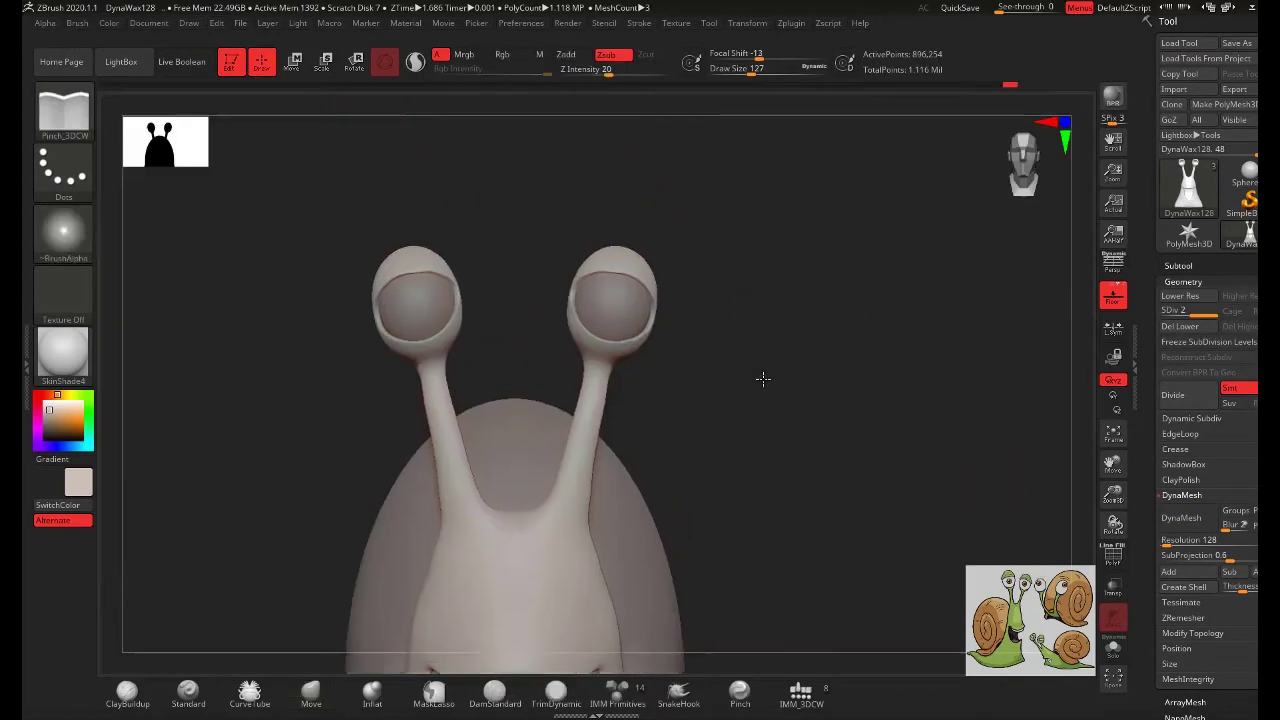
mouse_move(763, 357)
alt+mouse_down()
mouse_move(735, 298)
mouse_move(848, 287)
alt+mouse_up()
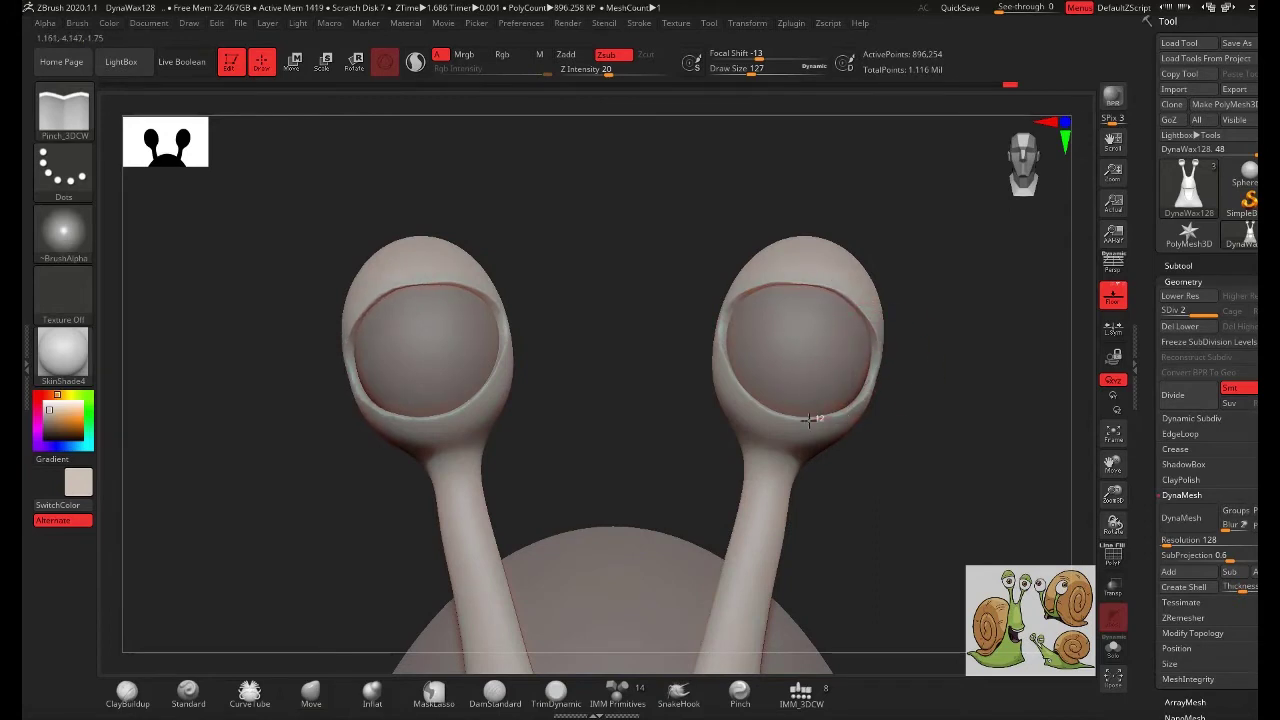
drag(810, 420, 728, 376)
drag(717, 331, 843, 406)
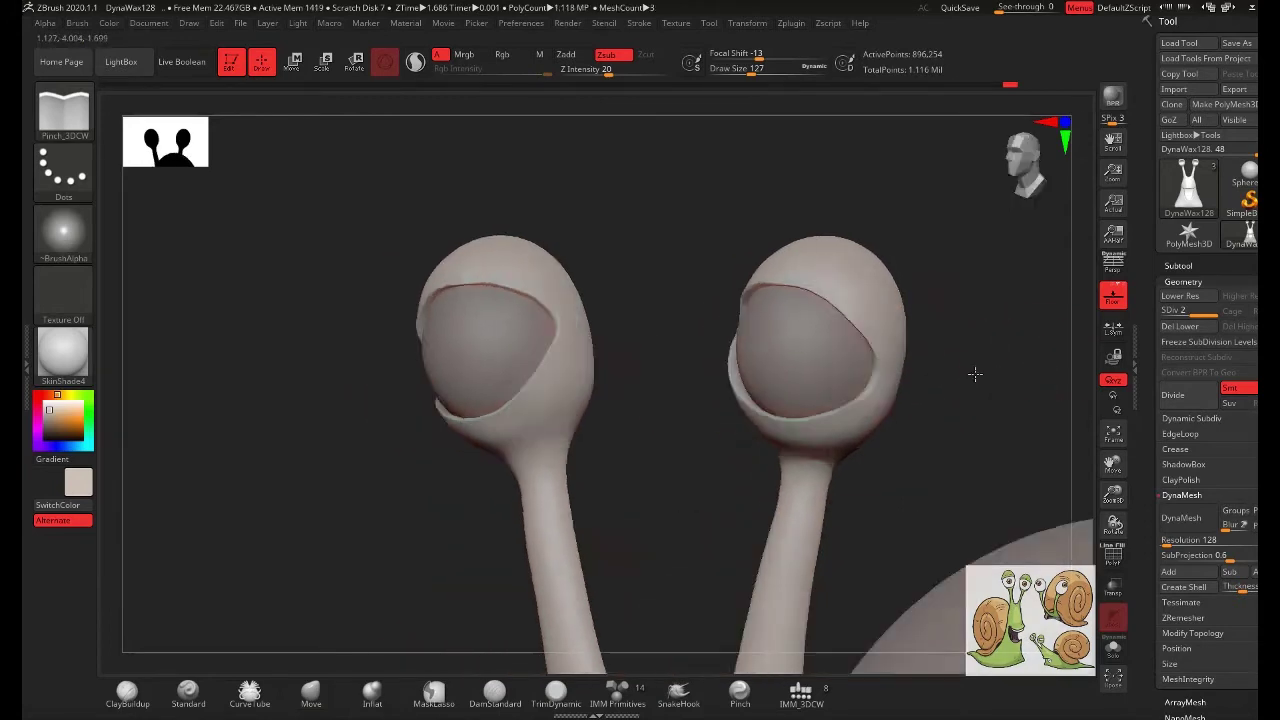
- Try the Clash_3DCW, Move and Smooth brushes, then set ClayBuildup to size 45
click(62, 107)
click(632, 490)
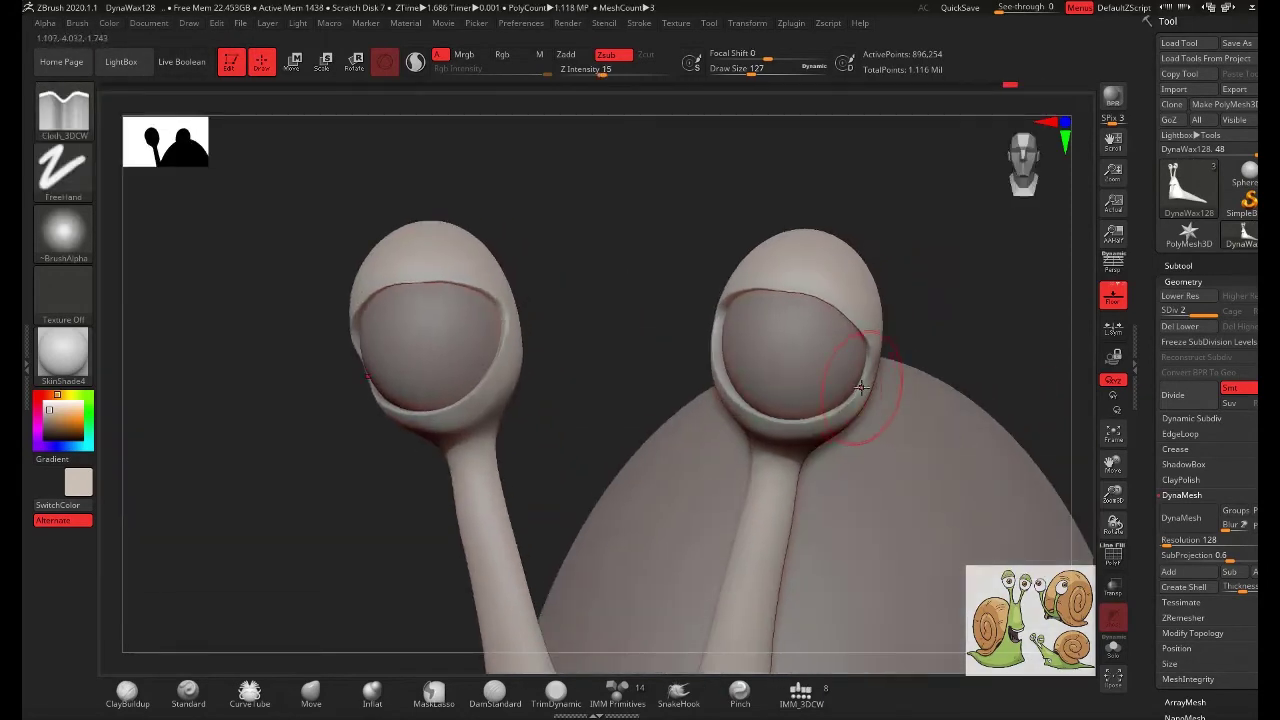
key(b)
key(m)
key(v)
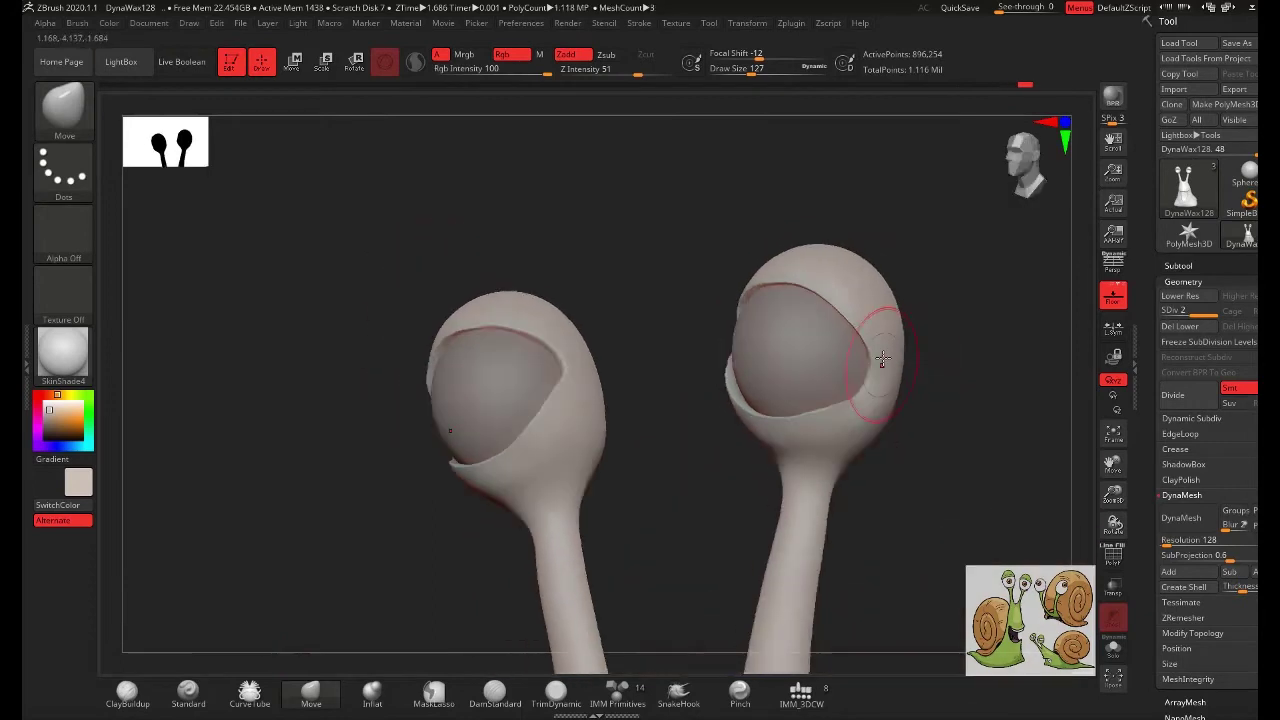
key(shift)
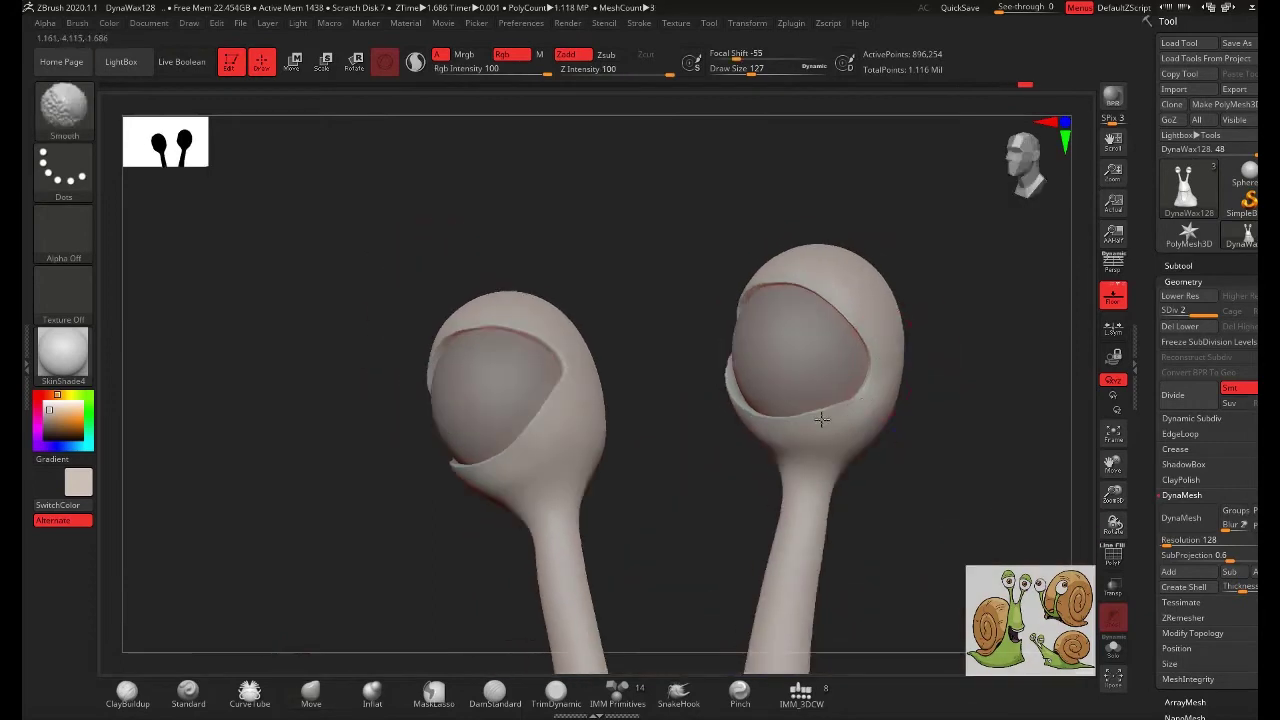
drag(731, 403, 734, 337)
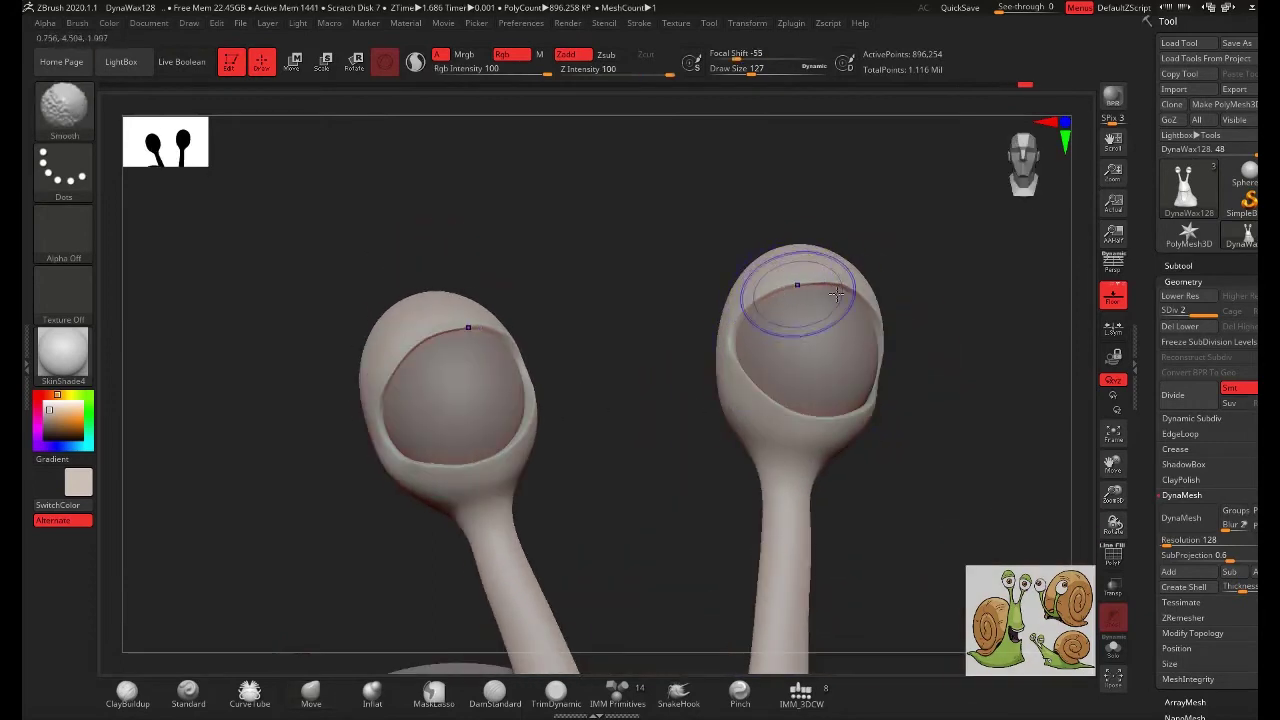
key(b)
key(c)
key(b)
key(space)
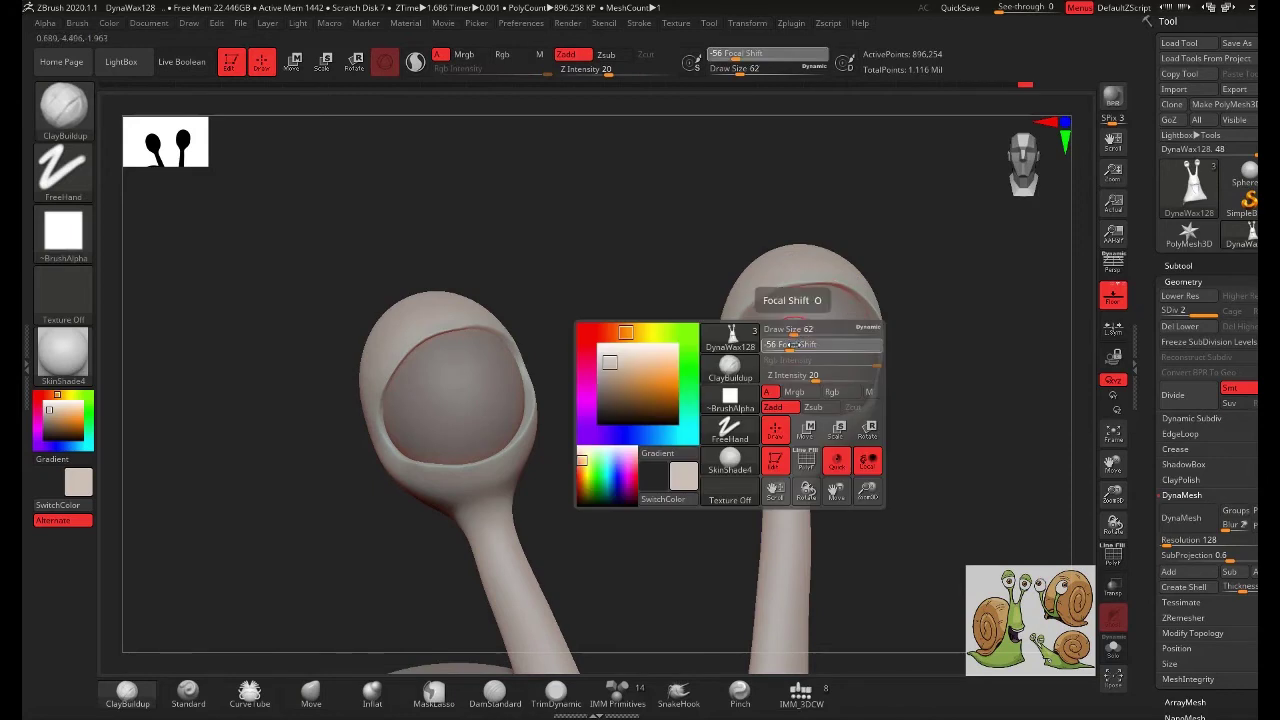
mouse_move(808, 330)
mouse_down()
mouse_move(790, 332)
mouse_move(765, 289)
mouse_up()
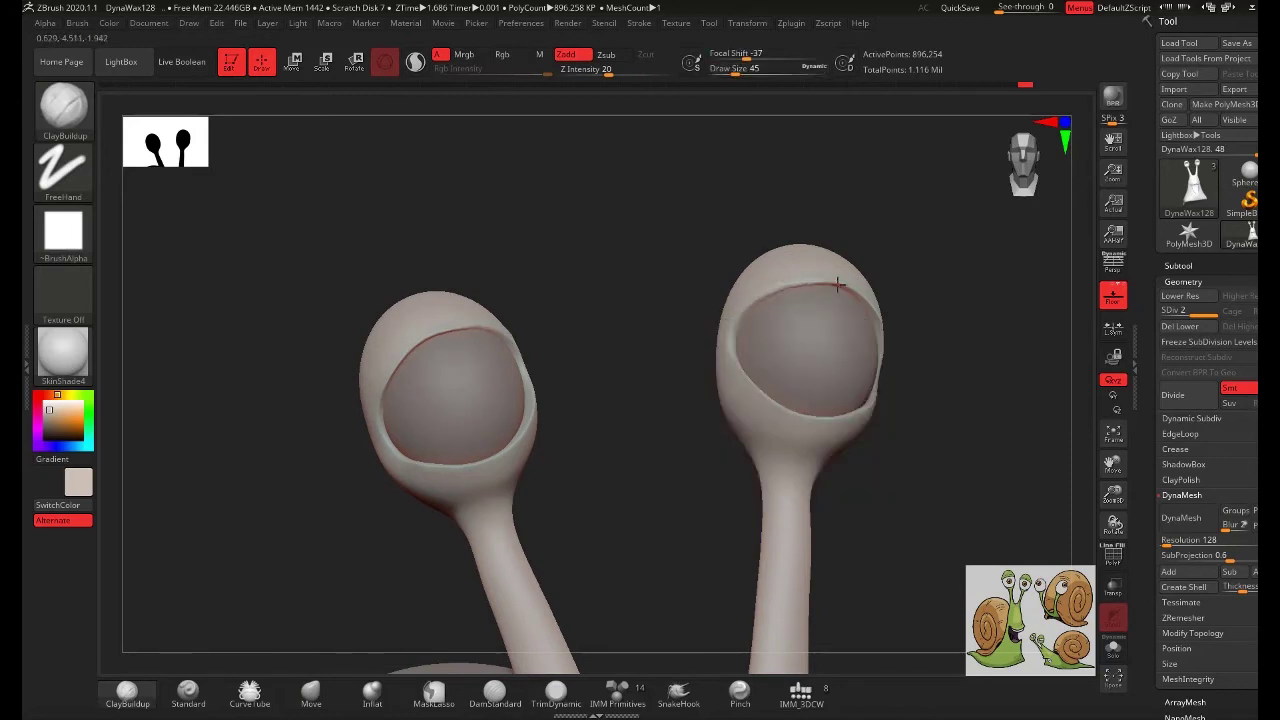
- Work the right eyelid ridge from several angles until the eye openings face forward
shift+drag(934, 294, 869, 305)
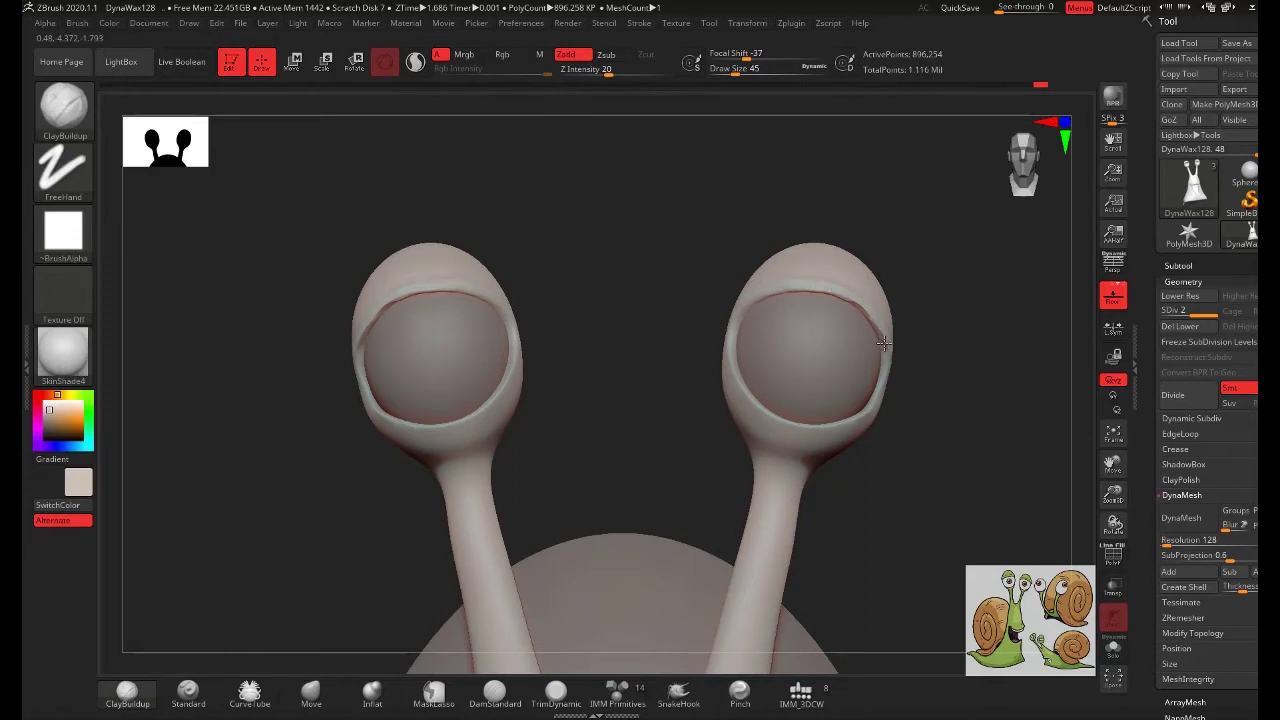
drag(884, 343, 869, 362)
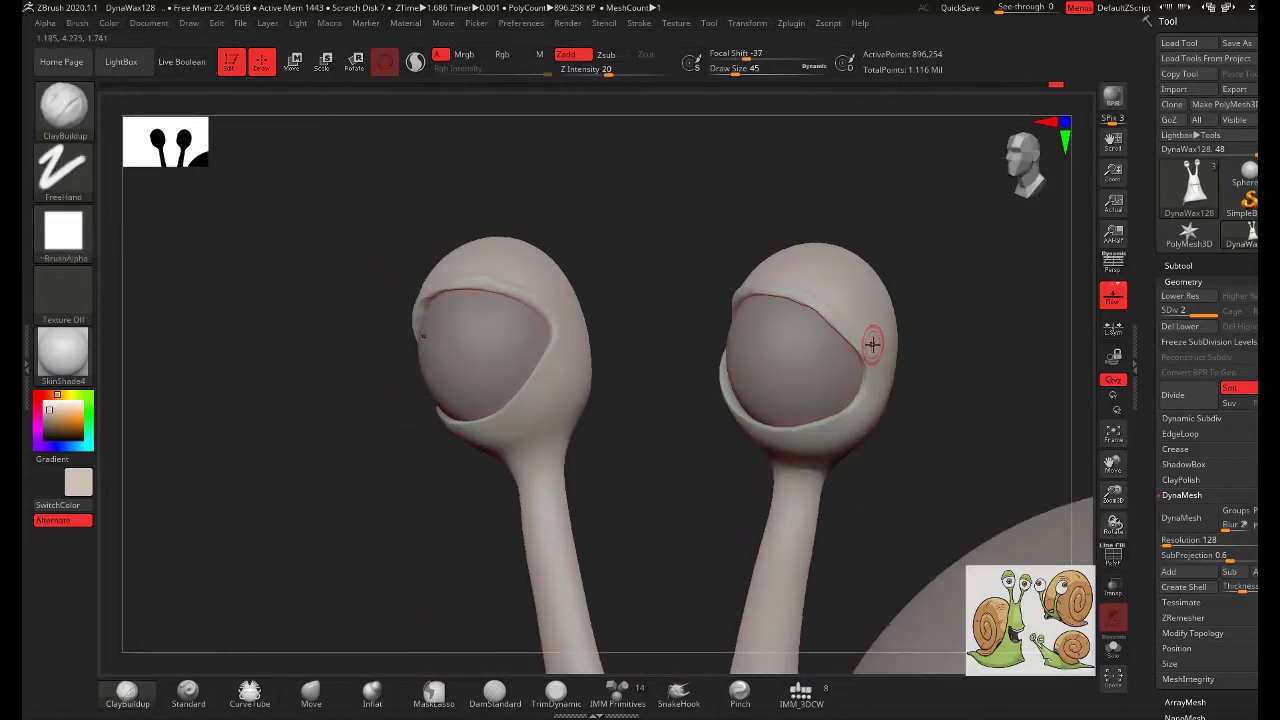
key(space)
ctrl+right_drag(843, 329, 736, 301)
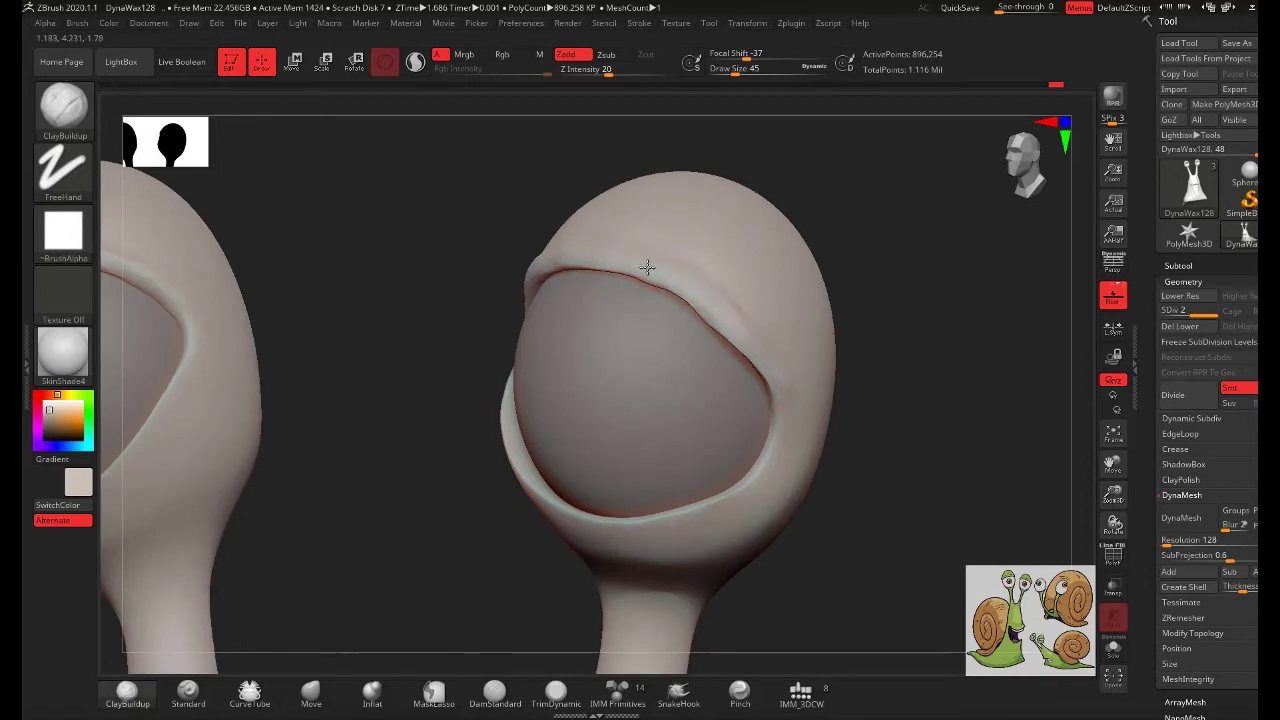
right_drag(543, 283, 579, 258)
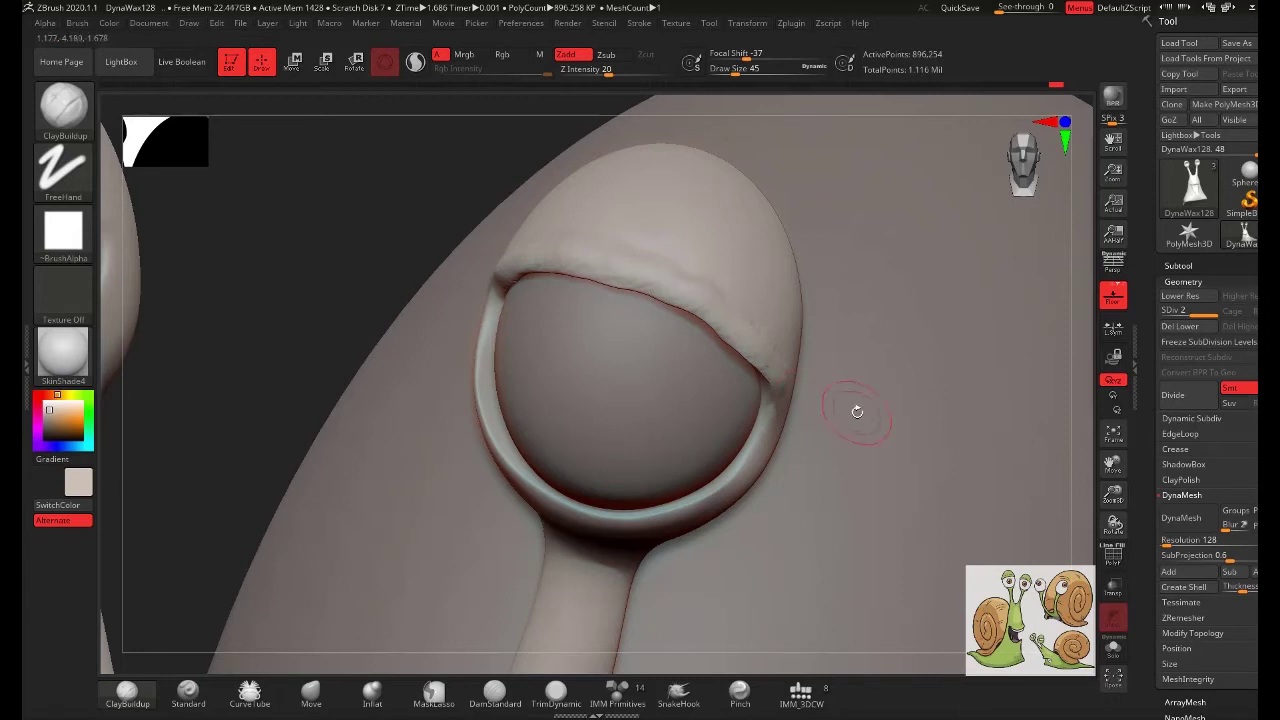
right_drag(857, 411, 788, 339)
right_drag(554, 294, 560, 306)
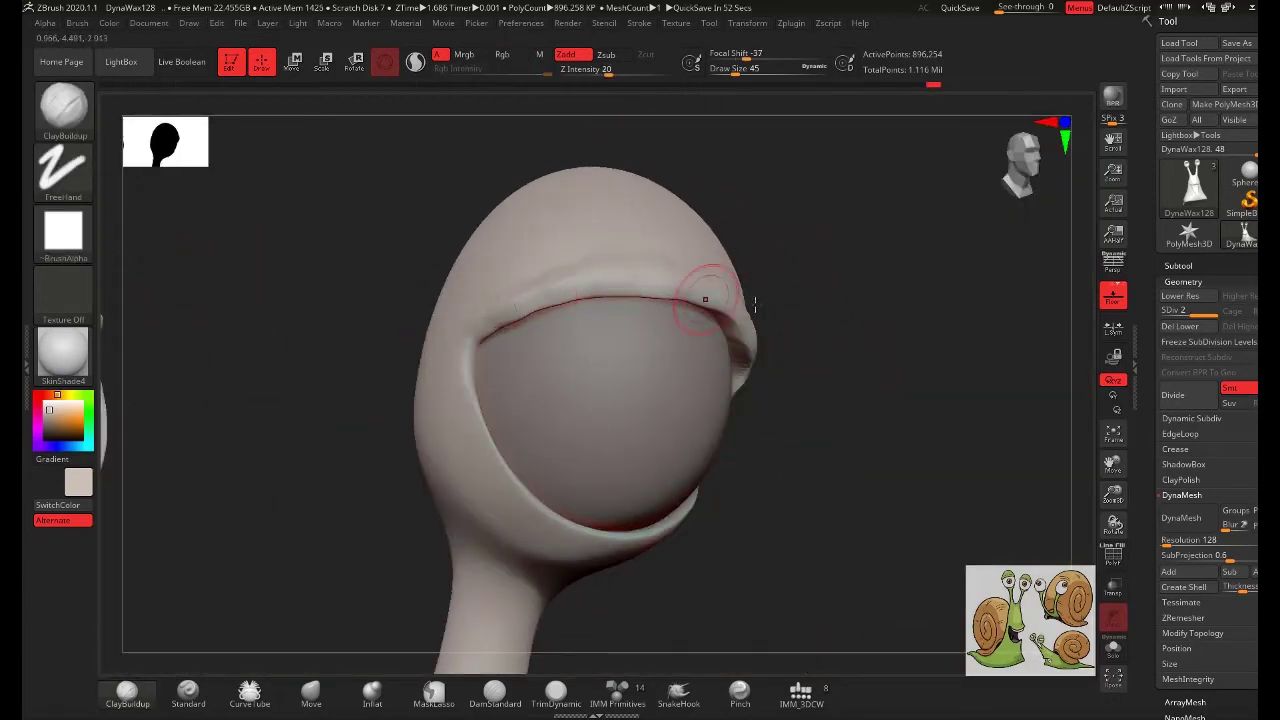
right_drag(860, 331, 680, 334)
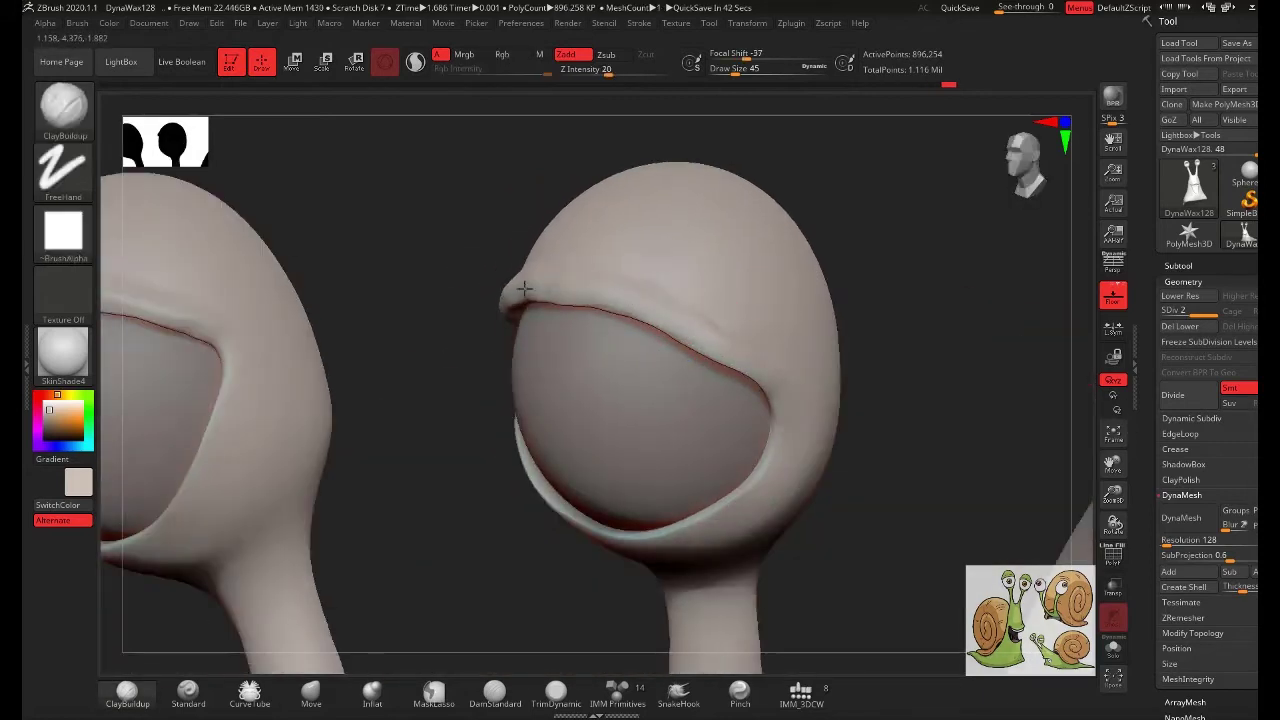
right_drag(524, 289, 540, 291)
mouse_move(669, 308)
right_down()
mouse_move(843, 351)
mouse_move(689, 334)
right_up()
- Subdivide the body once more and pull the eyelid rim edge into shape with Move
key(ctrl+d)
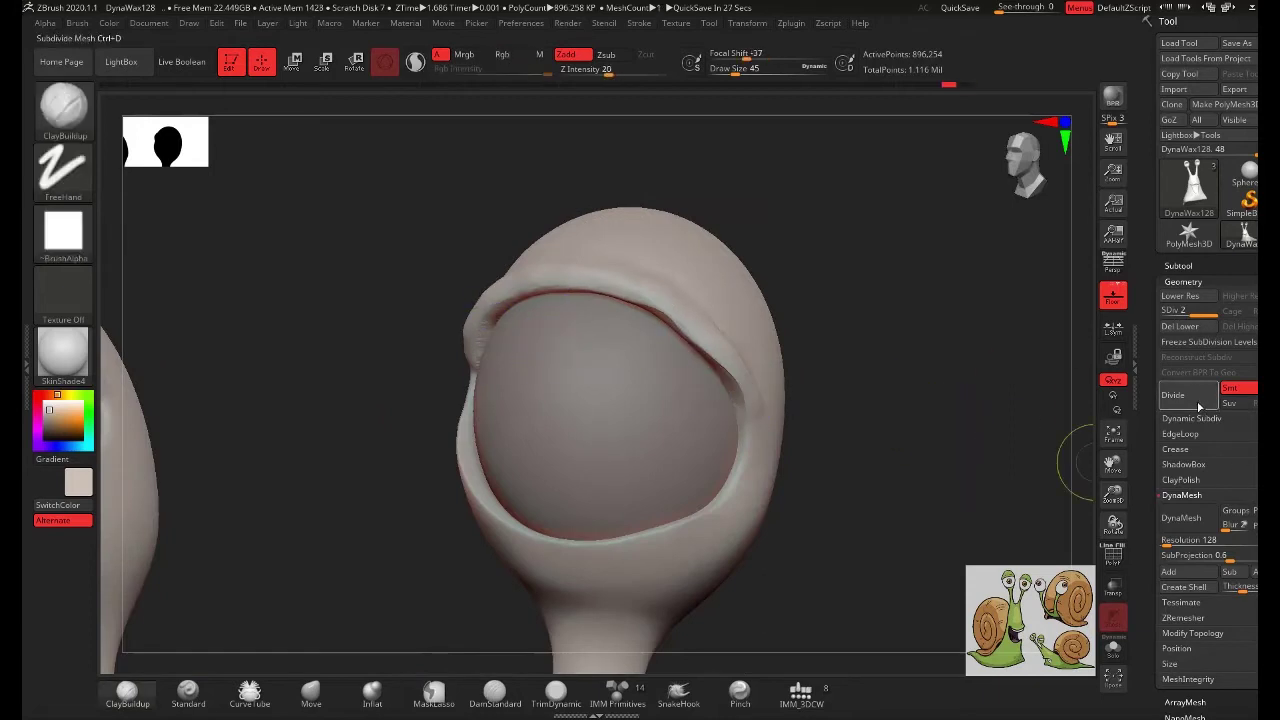
key(shift)
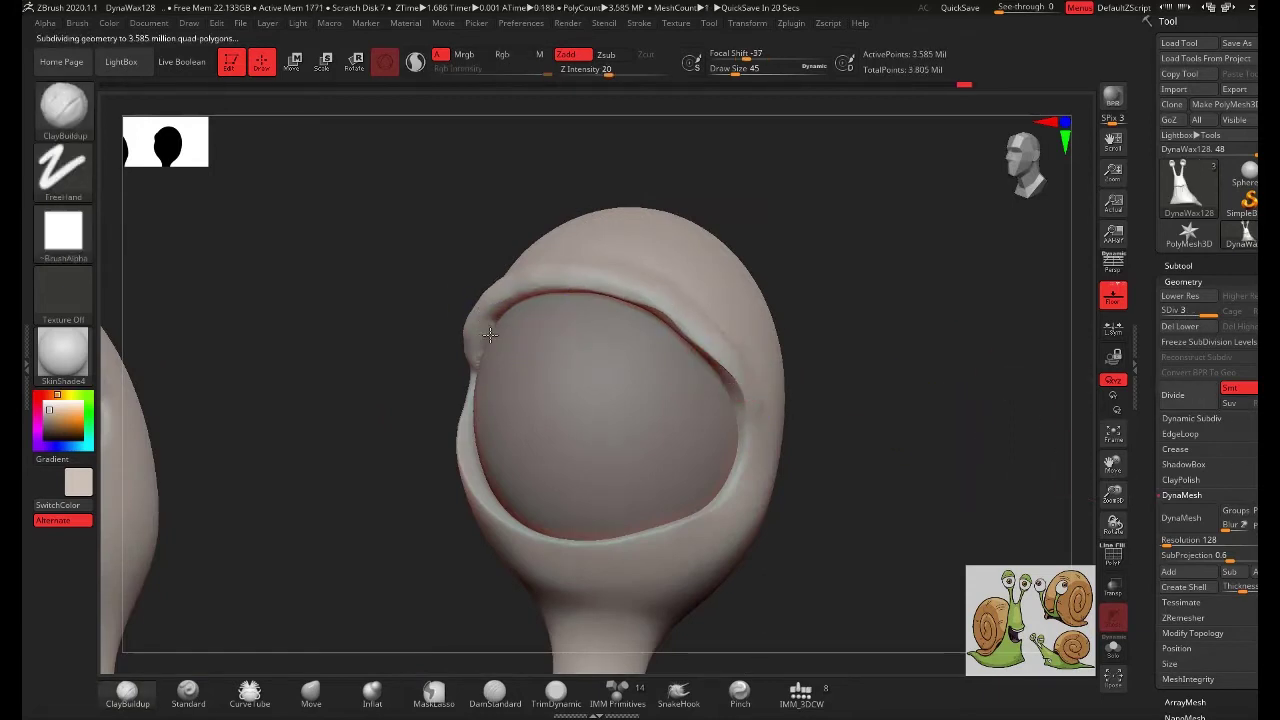
mouse_move(713, 355)
right_down()
mouse_move(894, 354)
mouse_move(693, 333)
right_up()
key(b)
key(m)
key(v)
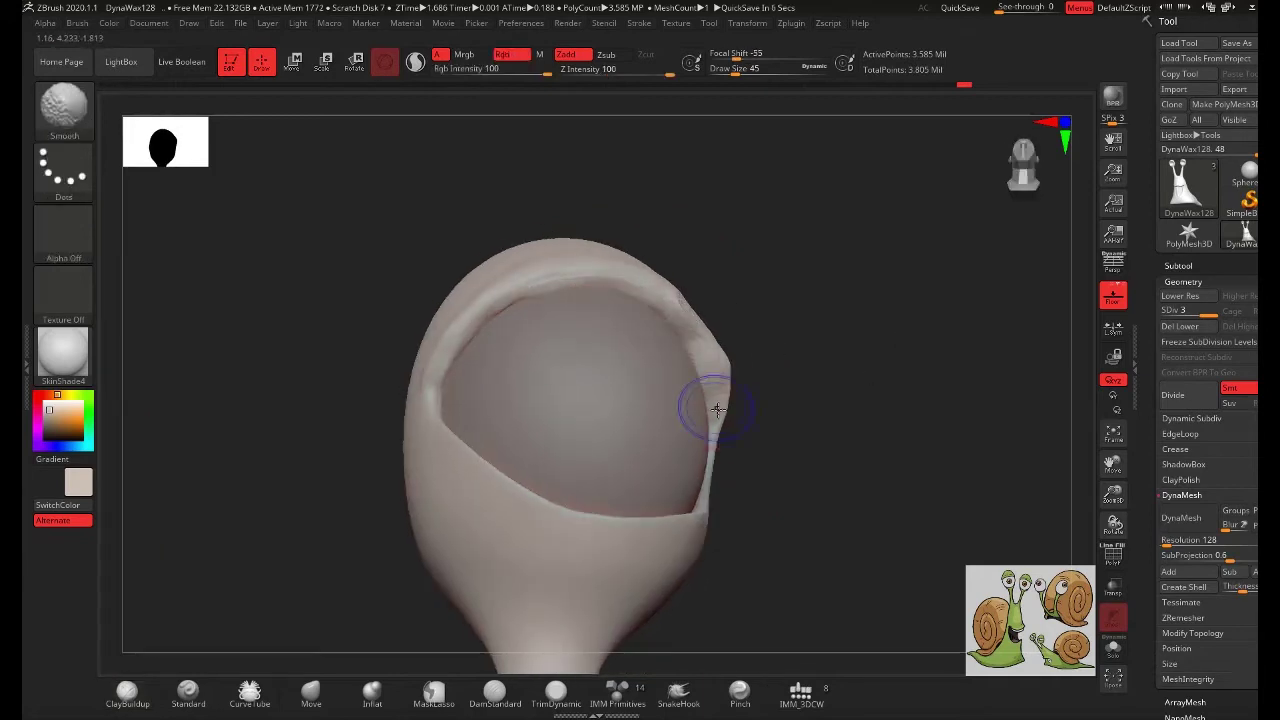
right_drag(709, 400, 660, 397)
drag(718, 388, 722, 425)
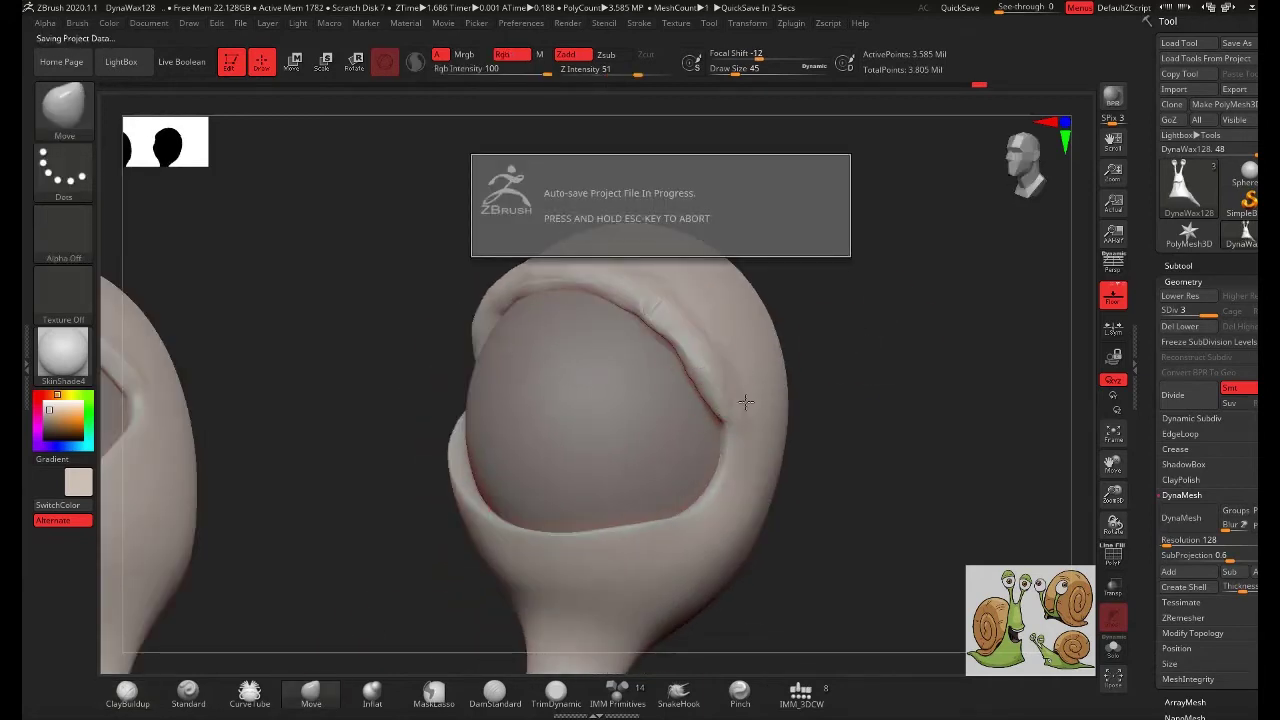
- Pull the eyelid rim down over the eyeball, checking both eyes
key(ctrl)
right_drag(850, 416, 731, 462)
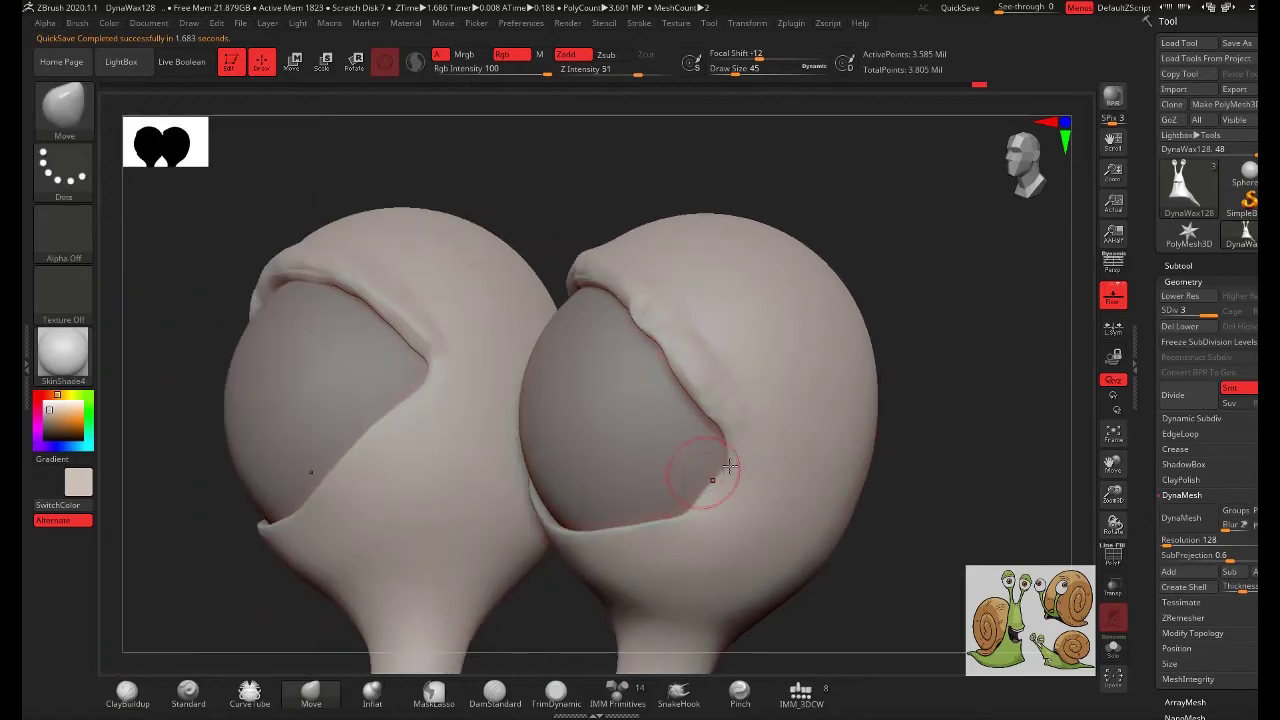
drag(740, 436, 686, 508)
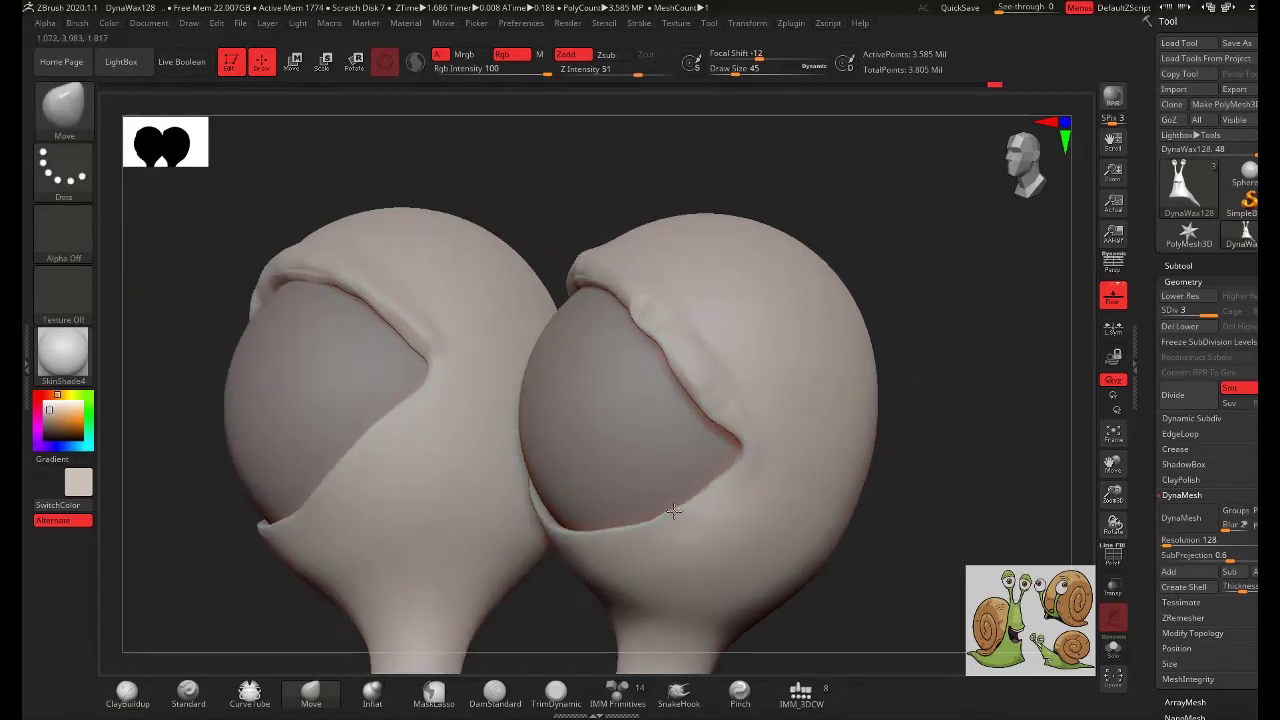
right_drag(674, 511, 856, 490)
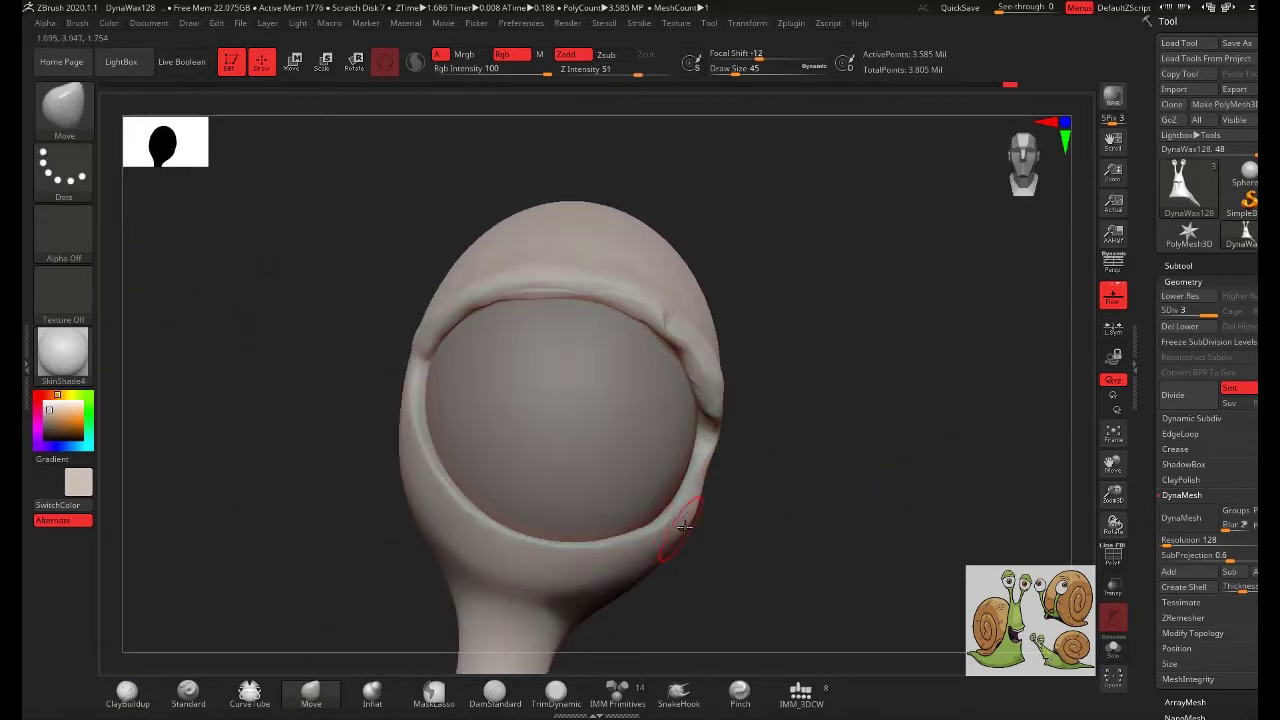
shift+right_drag(690, 517, 636, 285)
- Build up the eyelid rim with ClayBuildup and smooth it from several angles
key(b)
key(c)
key(b)
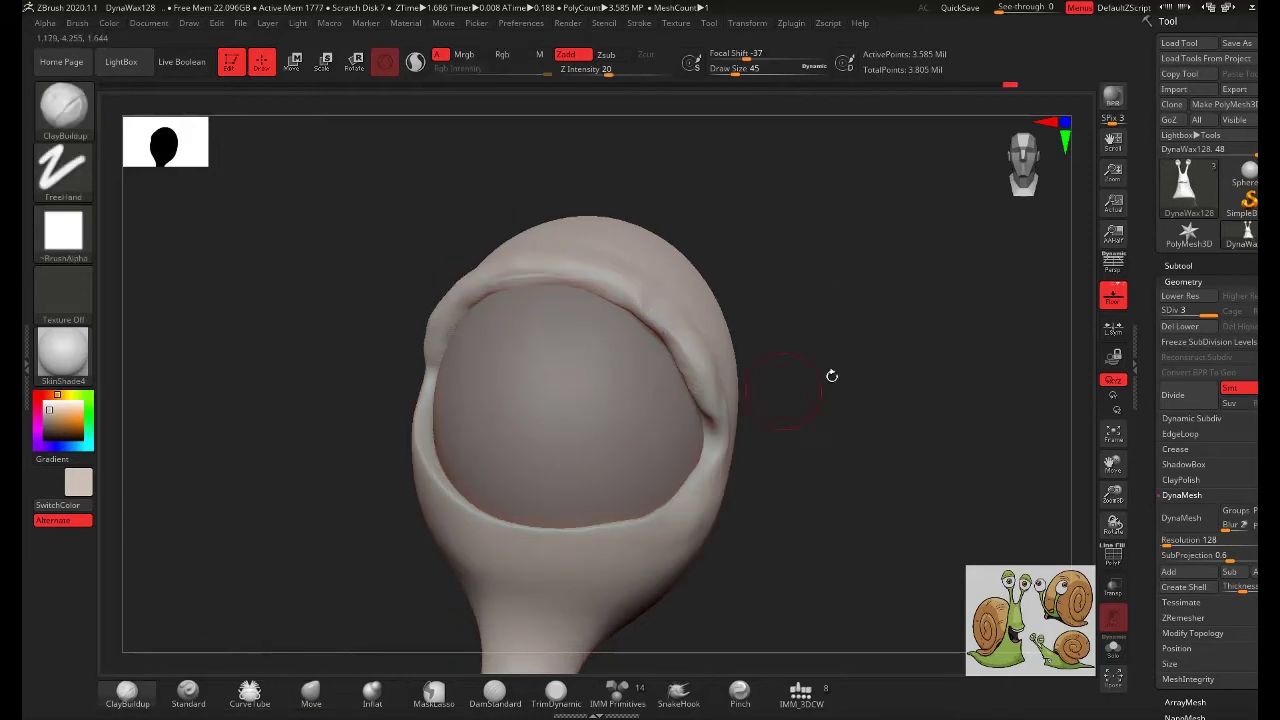
right_drag(832, 374, 667, 341)
key(shift)
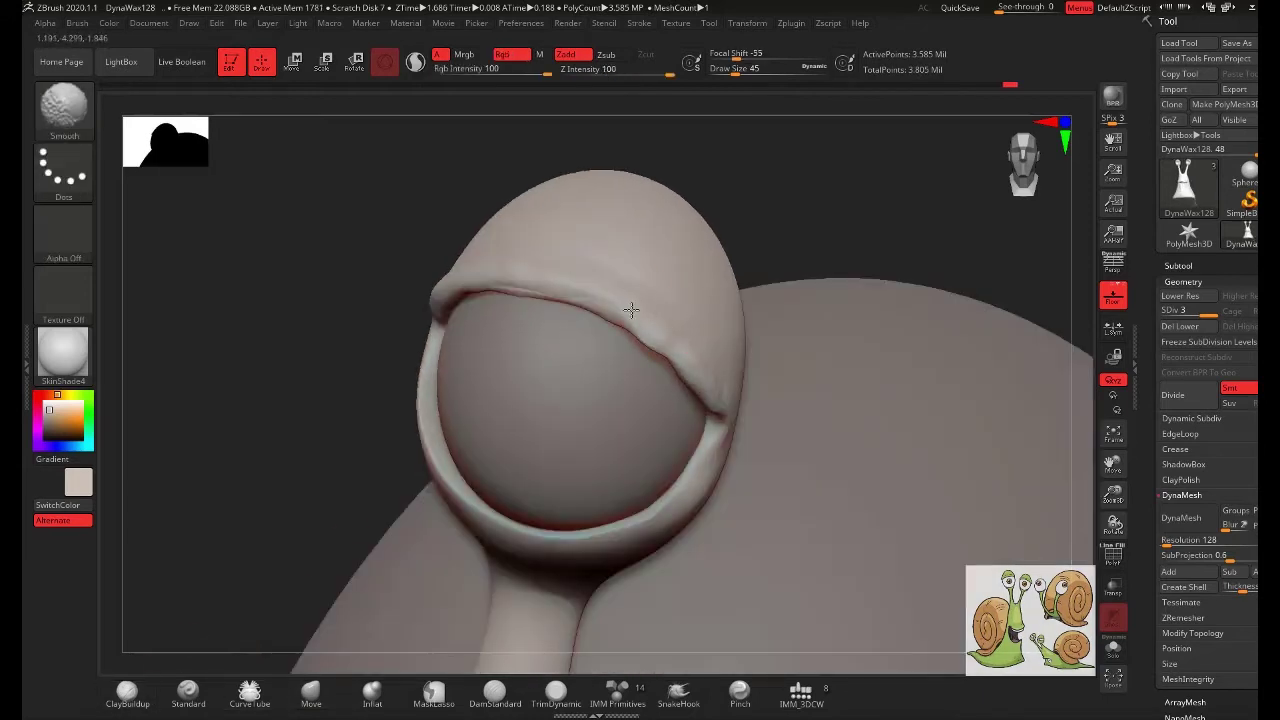
right_drag(320, 298, 470, 280)
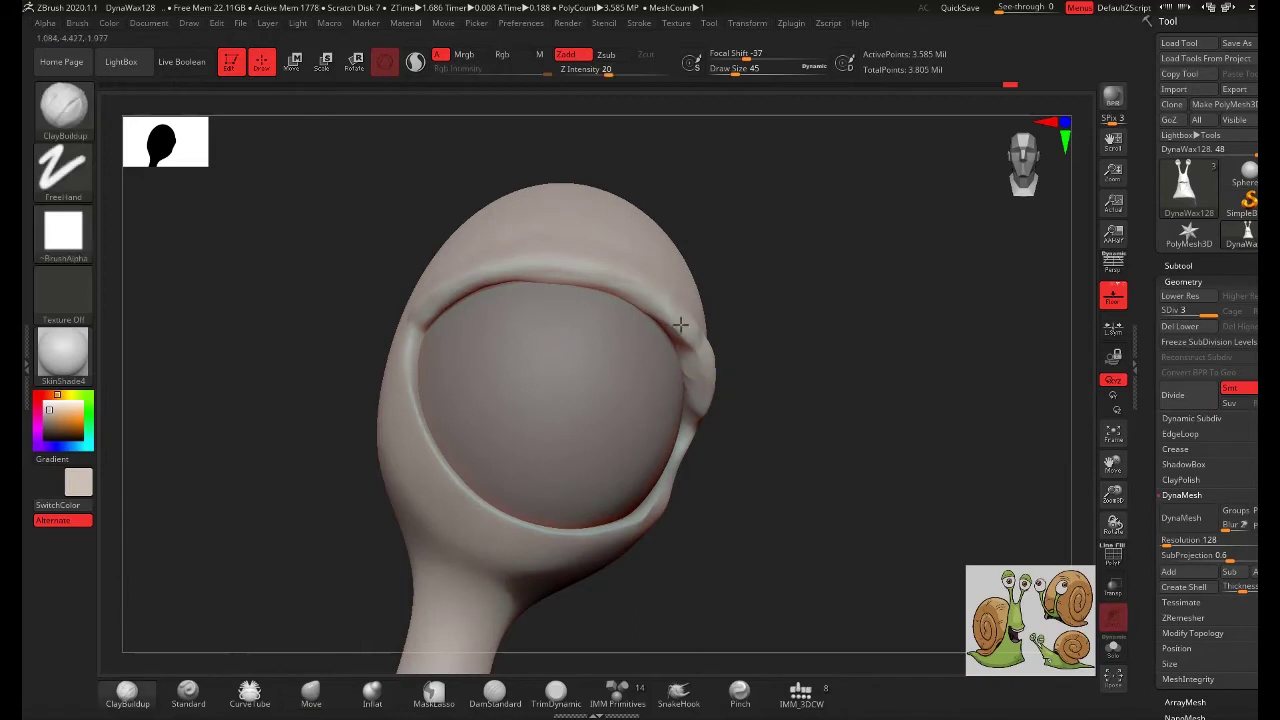
right_drag(676, 345, 730, 443)
key(shift)
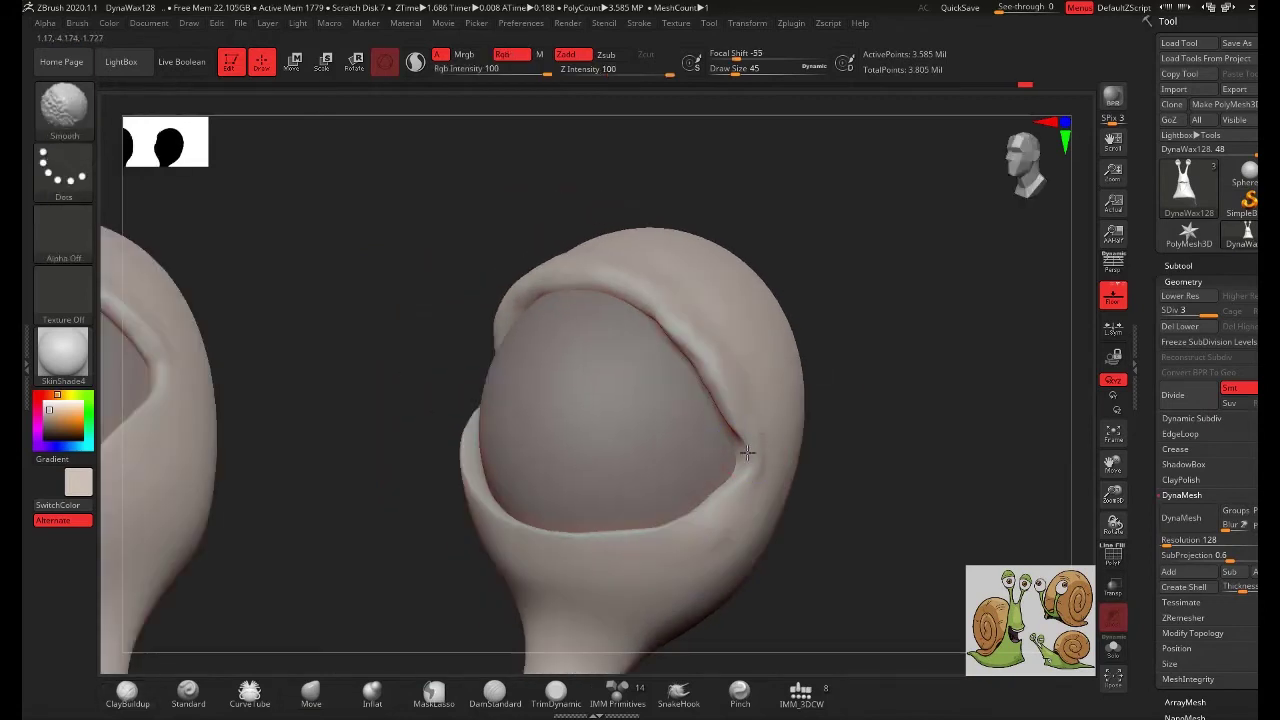
right_drag(543, 244, 591, 331)
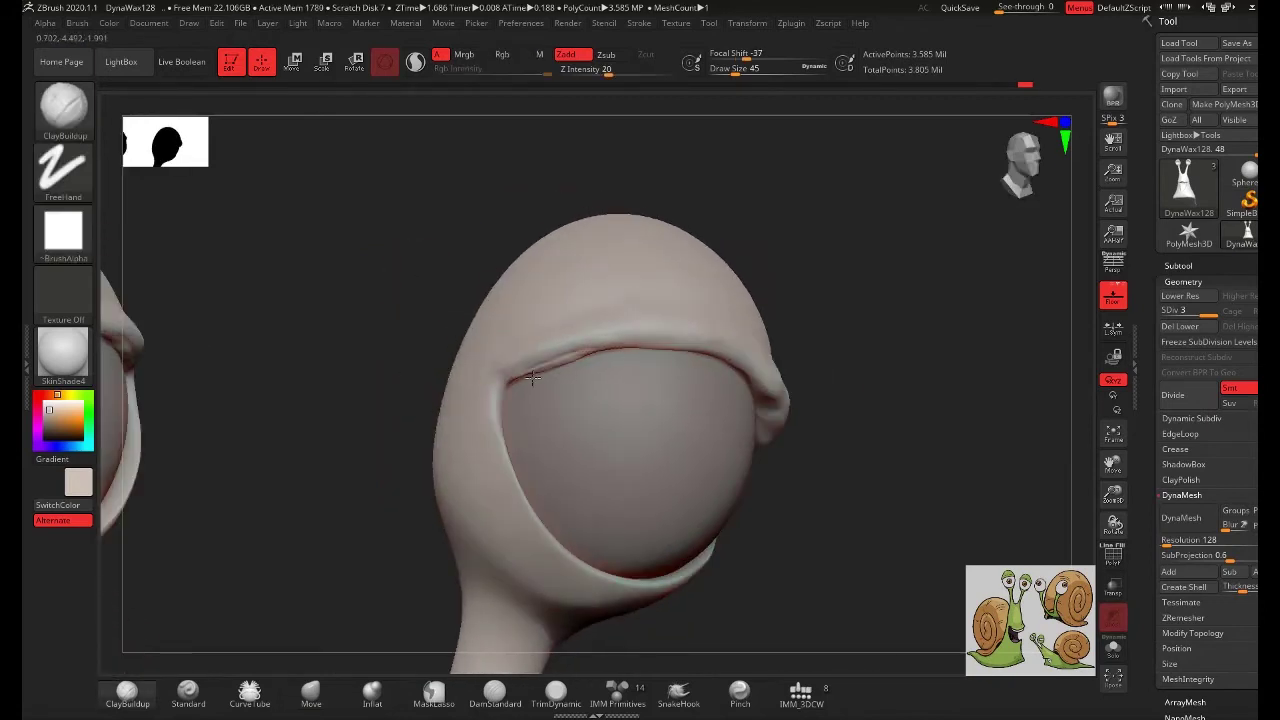
key(shift)
mouse_move(525, 371)
right_down()
mouse_move(934, 343)
mouse_move(777, 417)
mouse_move(806, 430)
right_up()
mouse_move(791, 313)
right_down()
mouse_move(857, 477)
mouse_move(963, 357)
mouse_move(791, 409)
mouse_move(831, 309)
mouse_move(814, 246)
mouse_move(834, 541)
mouse_move(894, 303)
mouse_move(249, 240)
mouse_move(271, 314)
mouse_move(503, 289)
right_up()
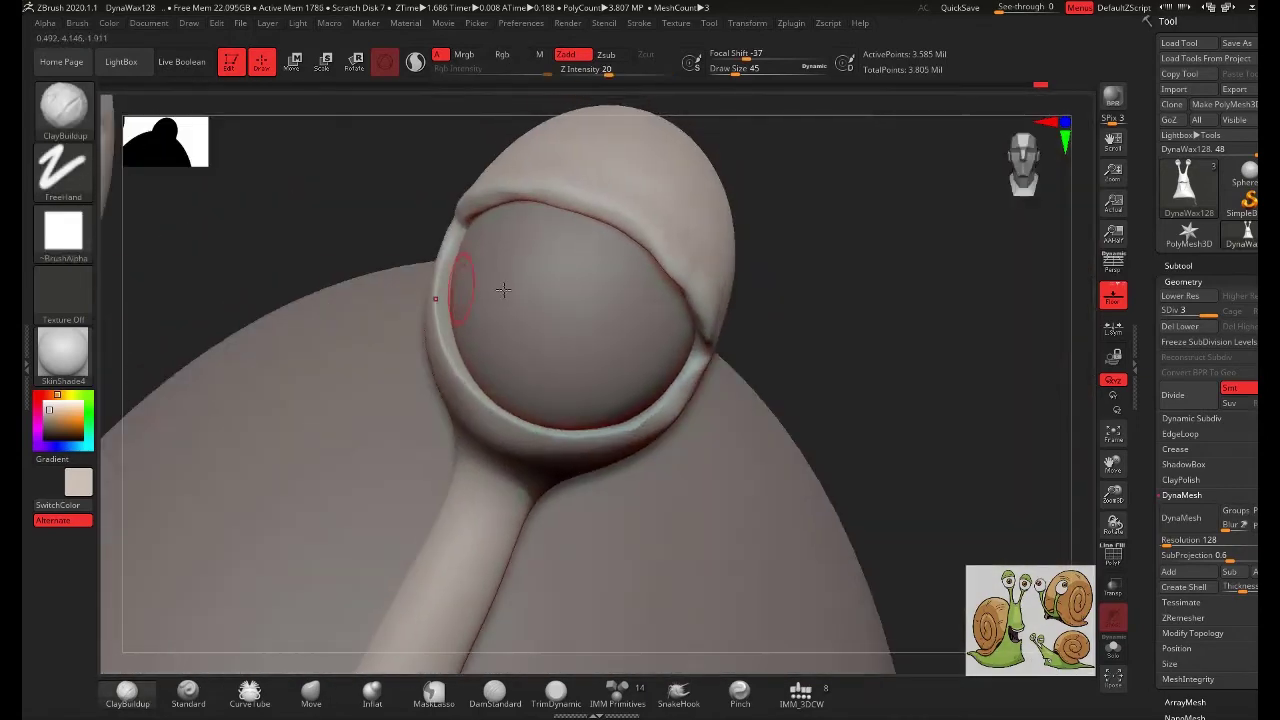
- Reshape the eyelid rim with Move, examining the second eye stalk close up
click(311, 688)
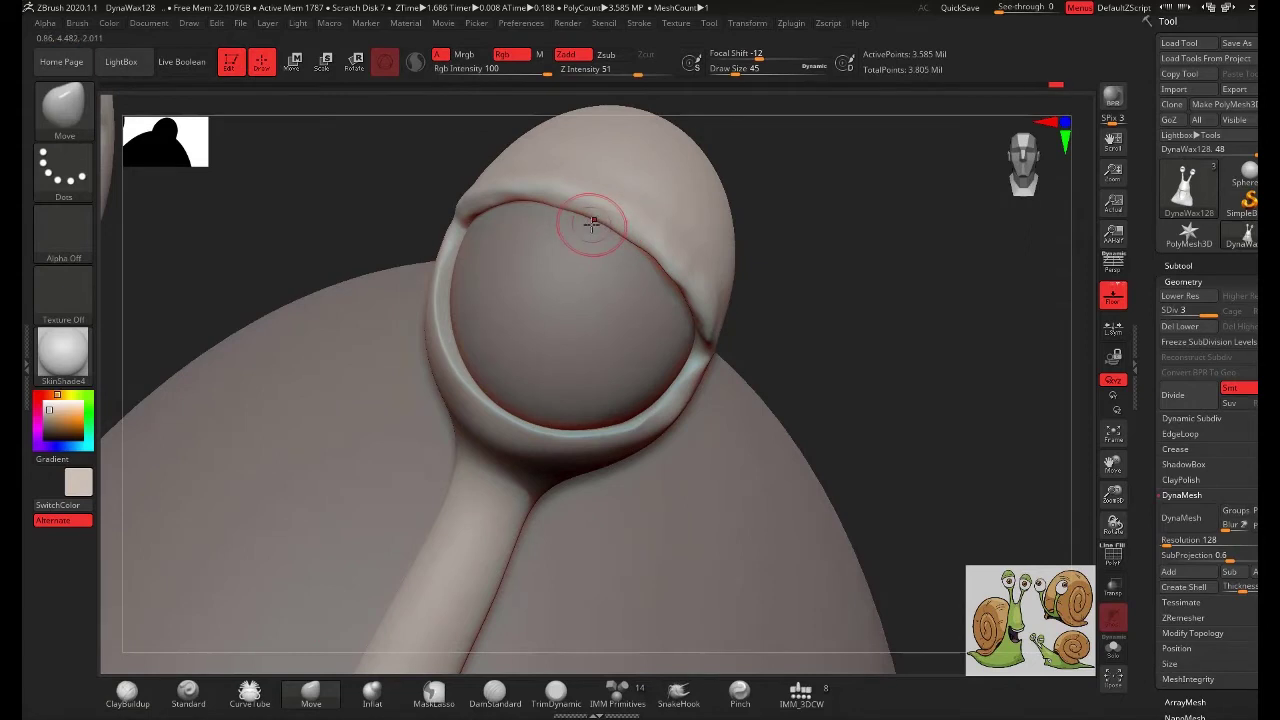
mouse_move(658, 235)
right_down()
mouse_move(829, 274)
mouse_move(585, 255)
right_up()
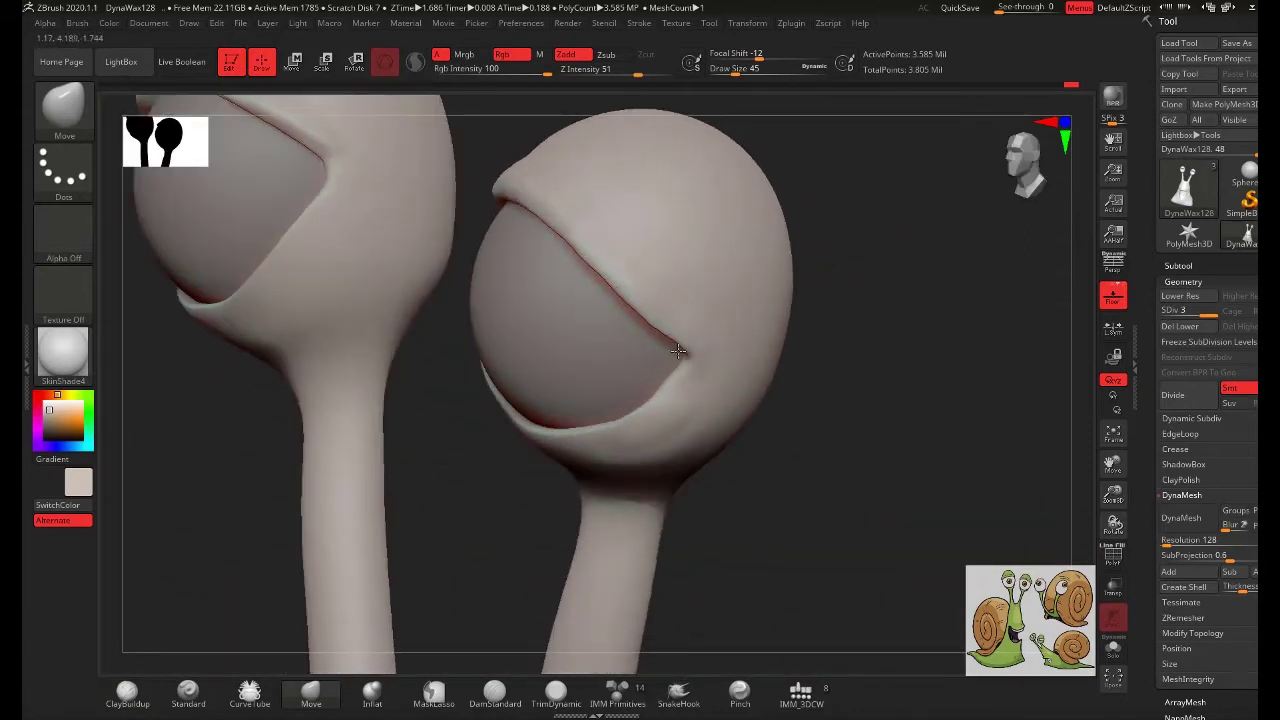
mouse_move(676, 346)
right_down()
mouse_move(863, 411)
mouse_move(740, 266)
mouse_move(686, 371)
mouse_move(657, 257)
right_up()
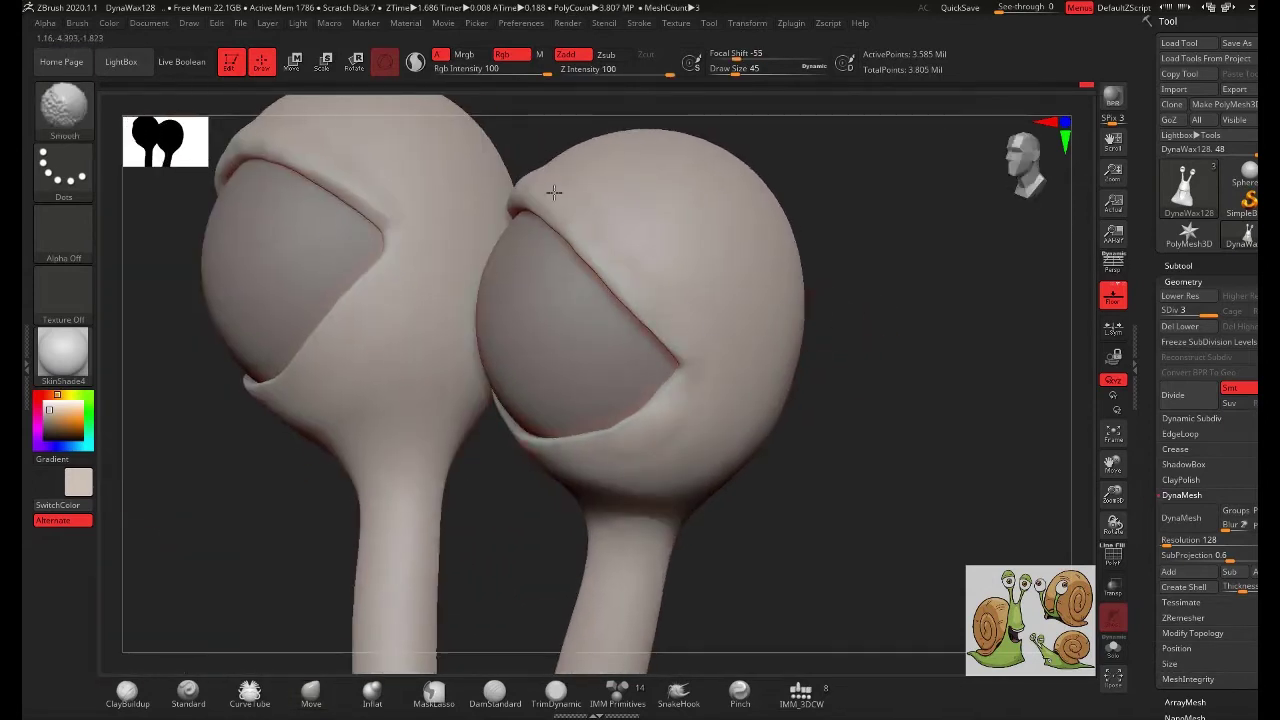
right_drag(553, 191, 532, 184)
right_drag(604, 244, 686, 400)
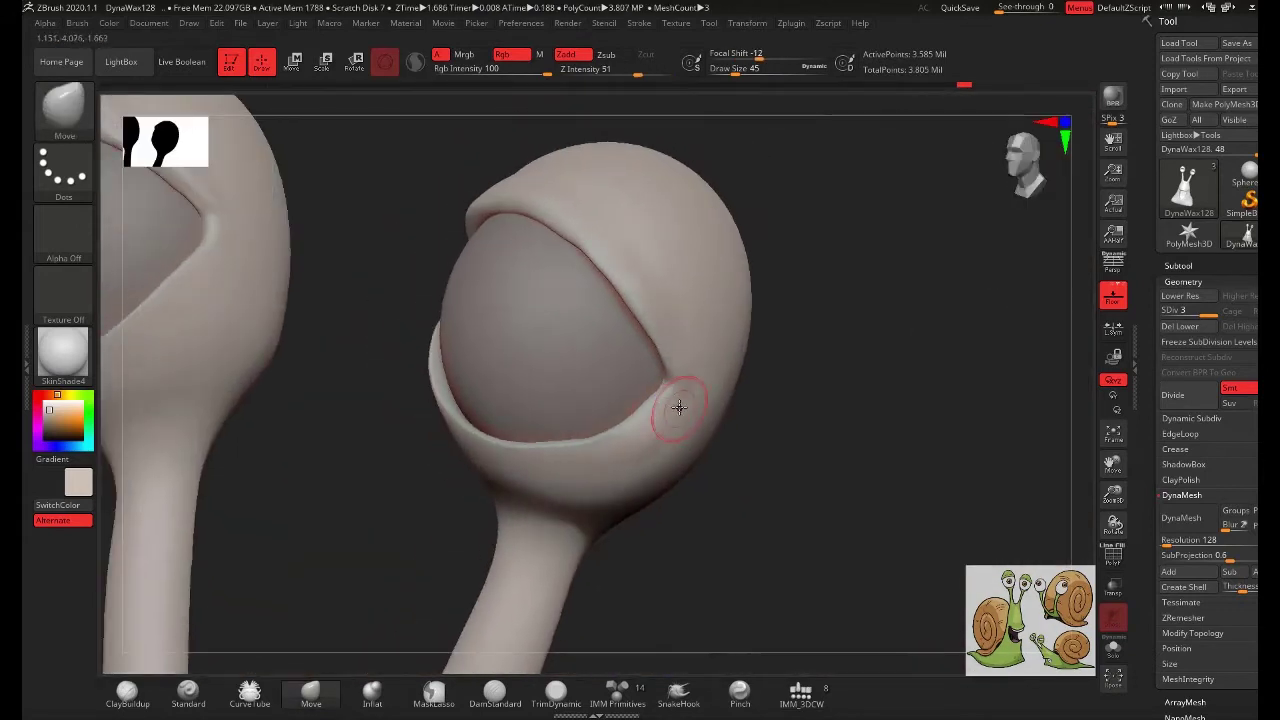
- Build up and smooth the eyelid rim so it wraps around the eyeball
click(127, 692)
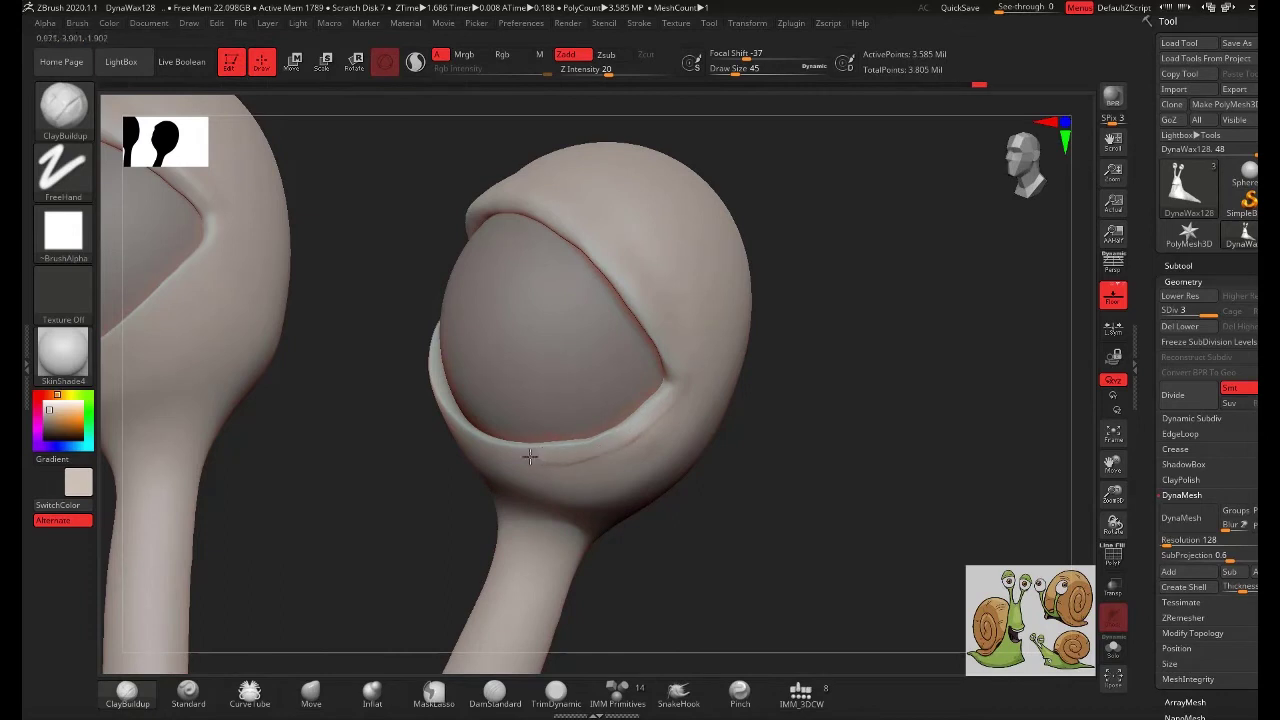
right_drag(795, 459, 430, 343)
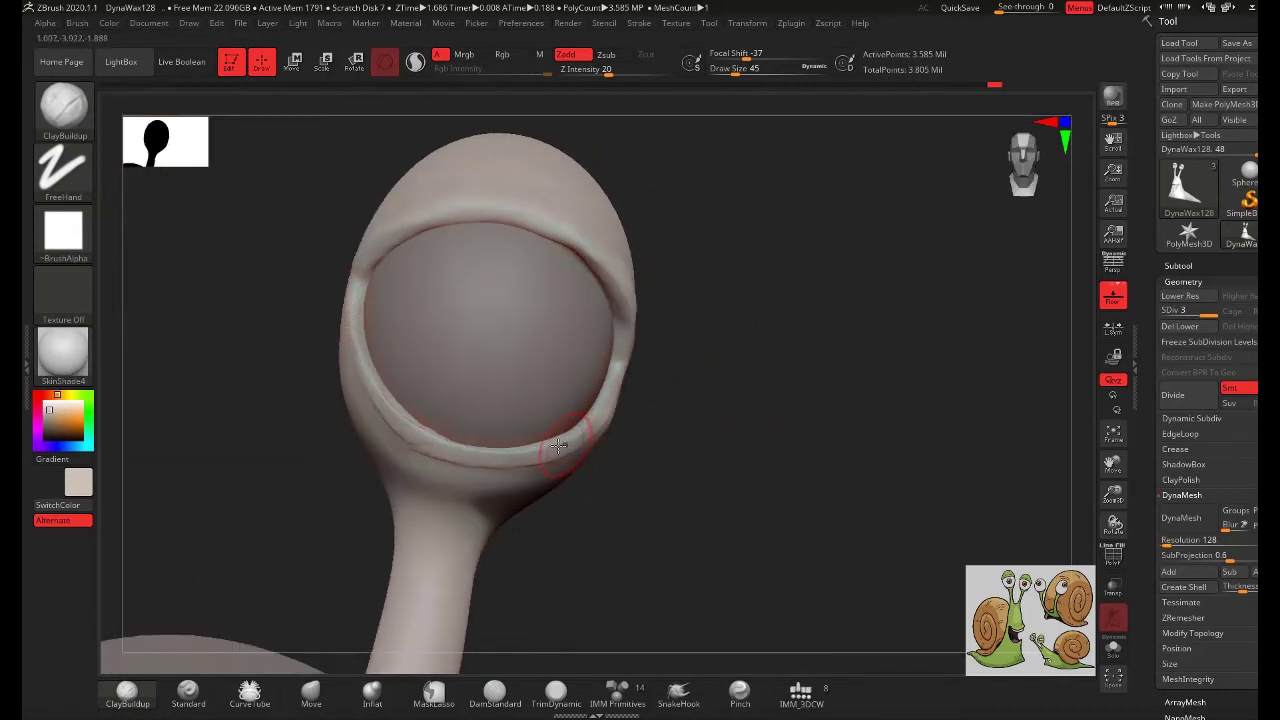
key(shift)
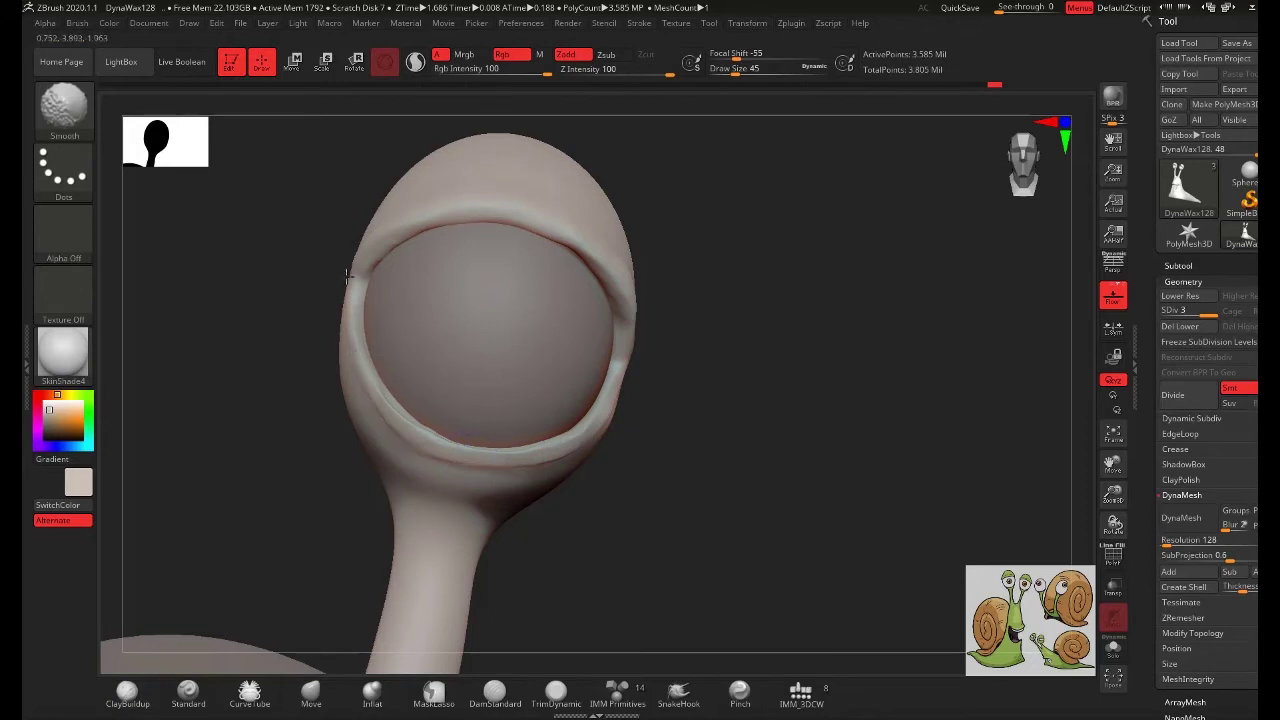
mouse_move(347, 278)
right_down()
mouse_move(729, 366)
mouse_move(657, 427)
right_up()
key(shift)
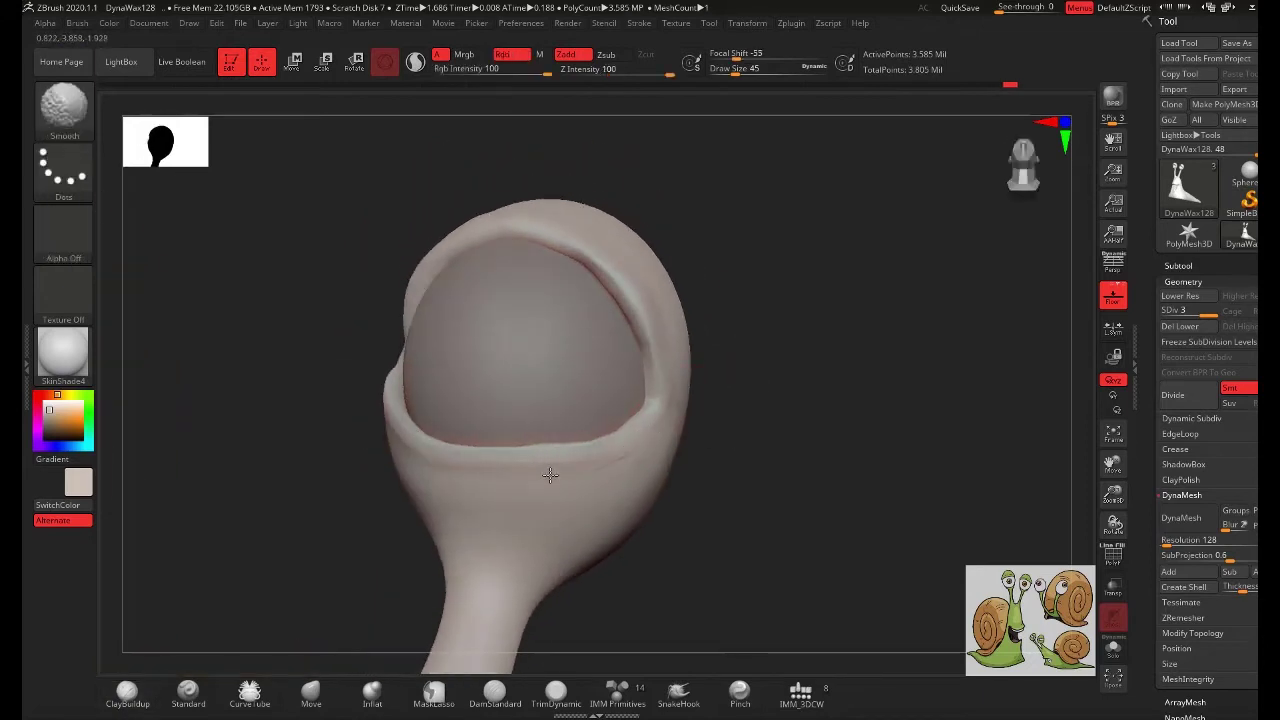
key(shift)
mouse_move(484, 455)
right_down()
mouse_move(777, 371)
mouse_move(646, 422)
right_up()
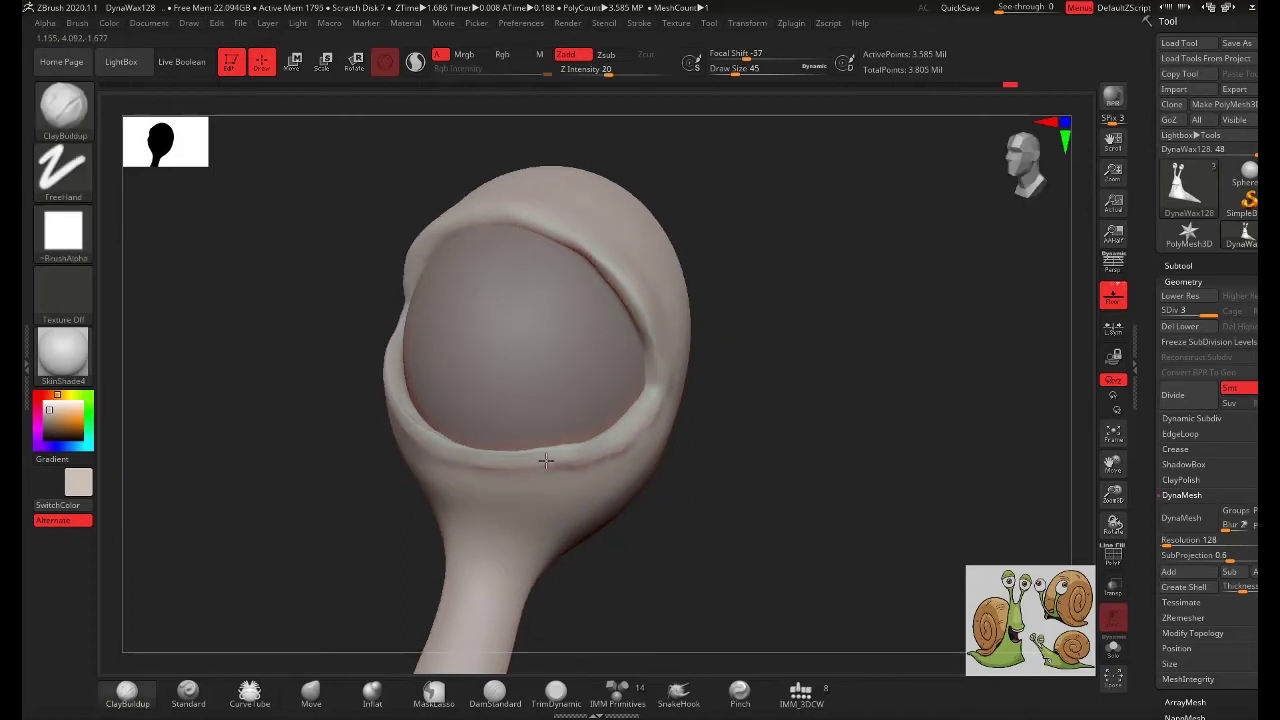
right_drag(750, 403, 549, 519)
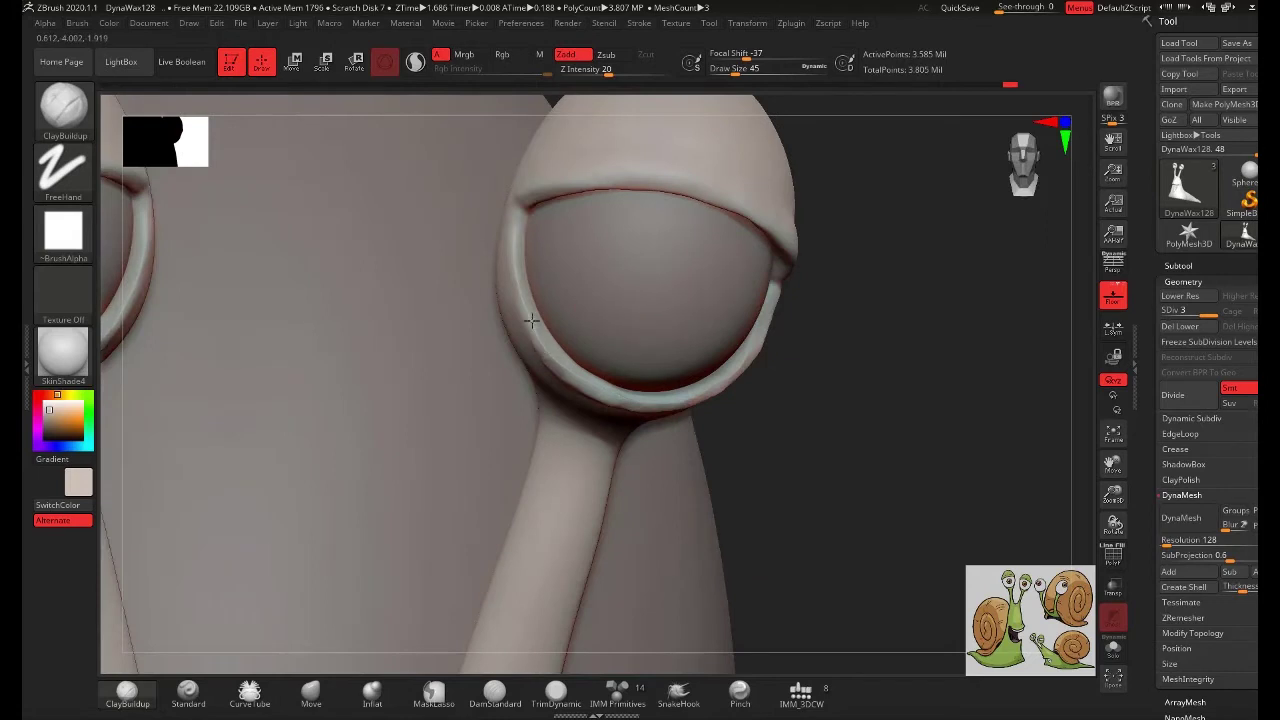
shift+drag(580, 280, 523, 266)
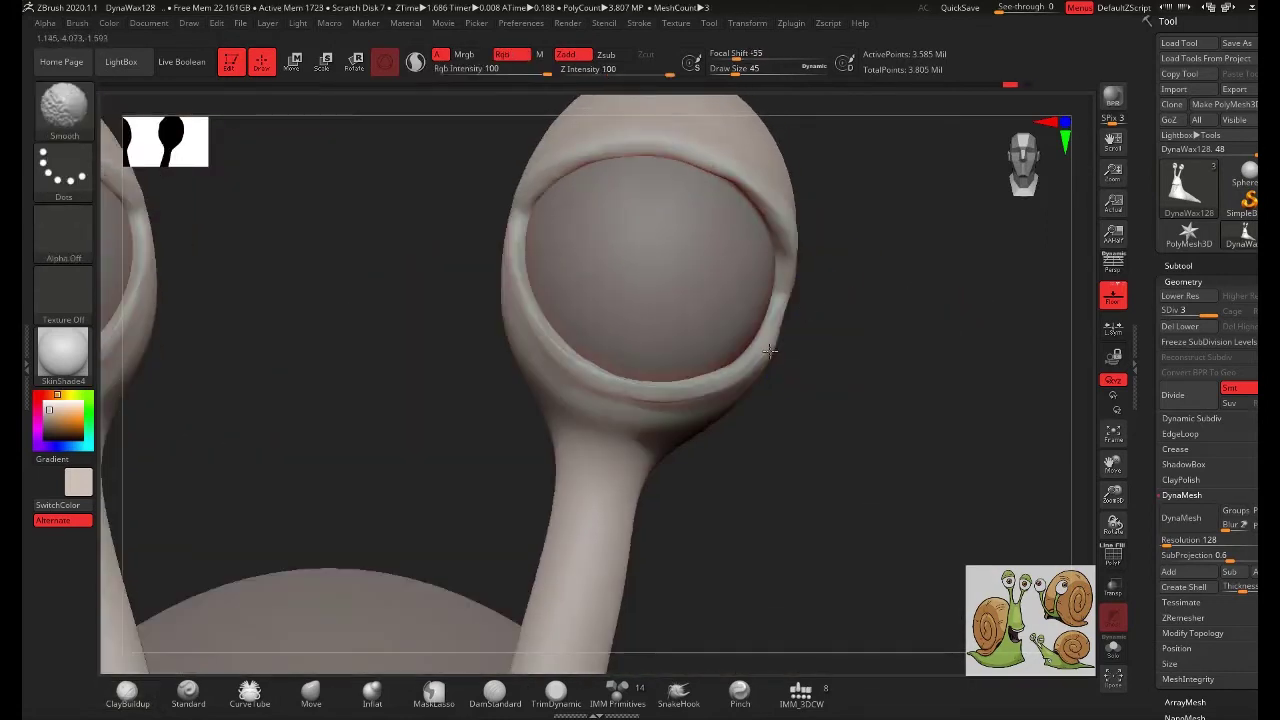
drag(930, 338, 771, 321)
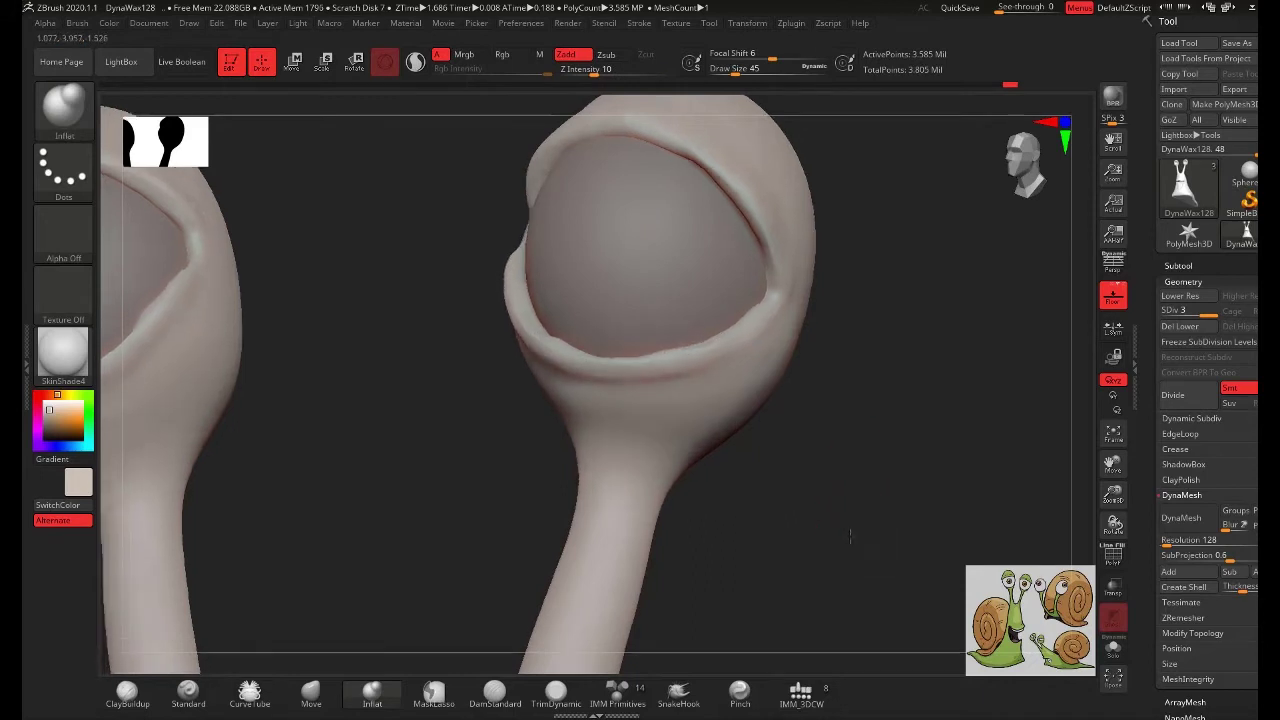
drag(960, 470, 1029, 477)
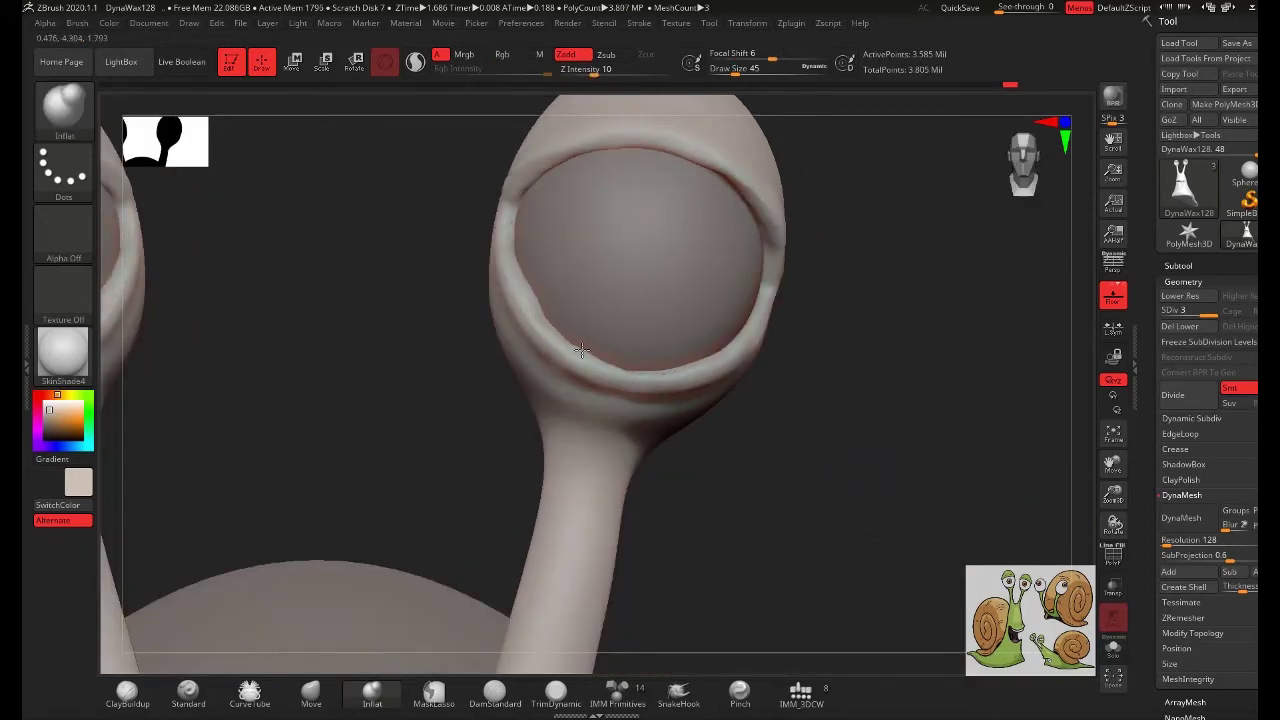
mouse_move(790, 370)
mouse_down()
mouse_move(834, 420)
mouse_move(702, 447)
mouse_move(540, 271)
mouse_up()
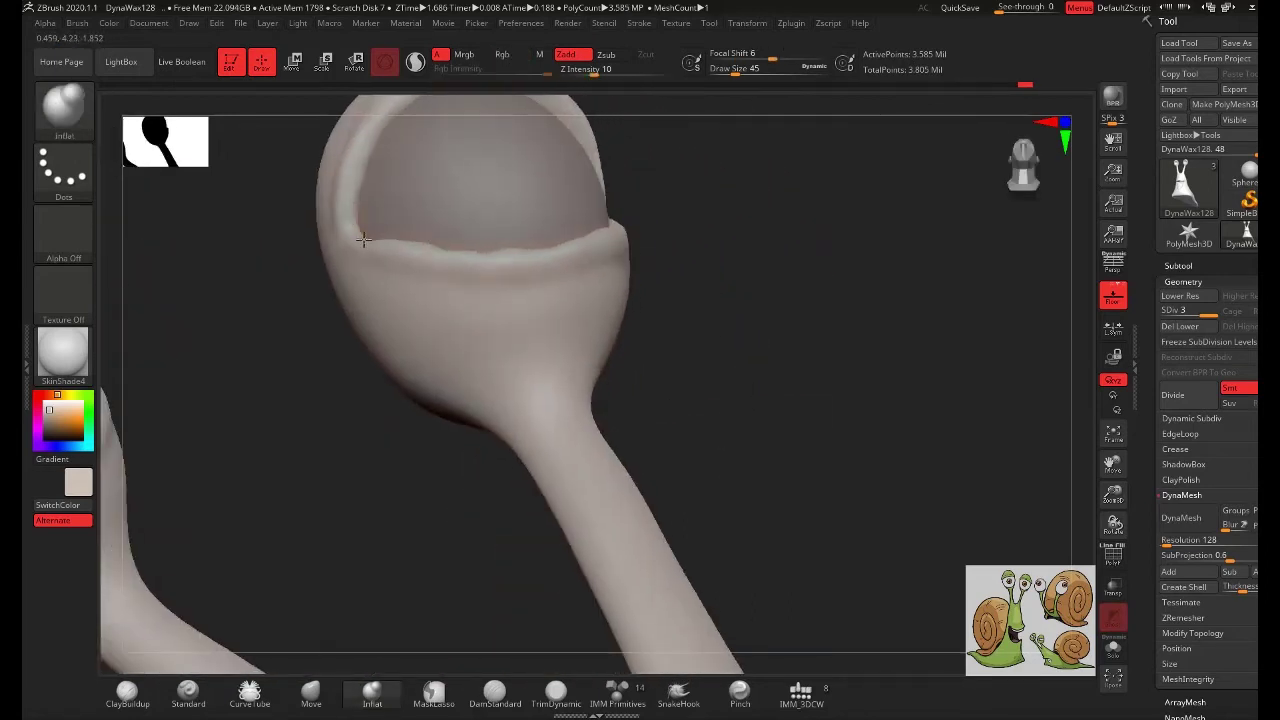
- Nudge the eye socket rim with Move and smooth it from a frontal view
click(311, 695)
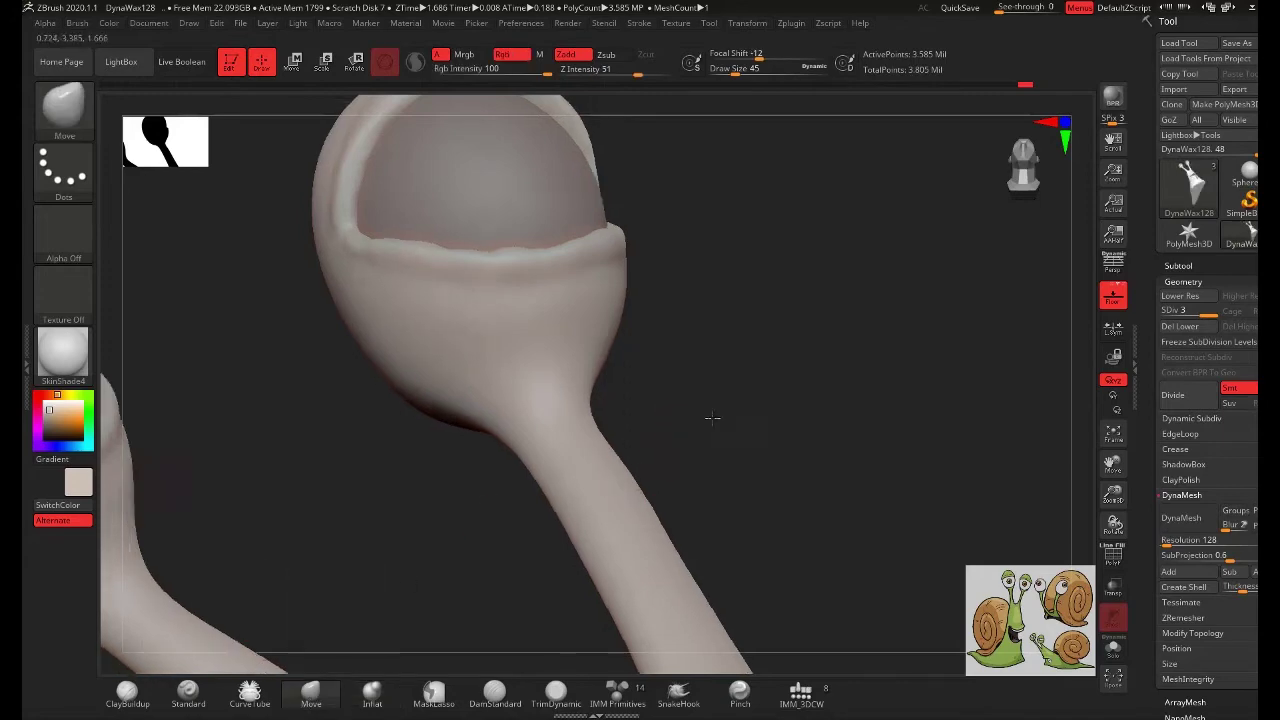
drag(709, 430, 707, 451)
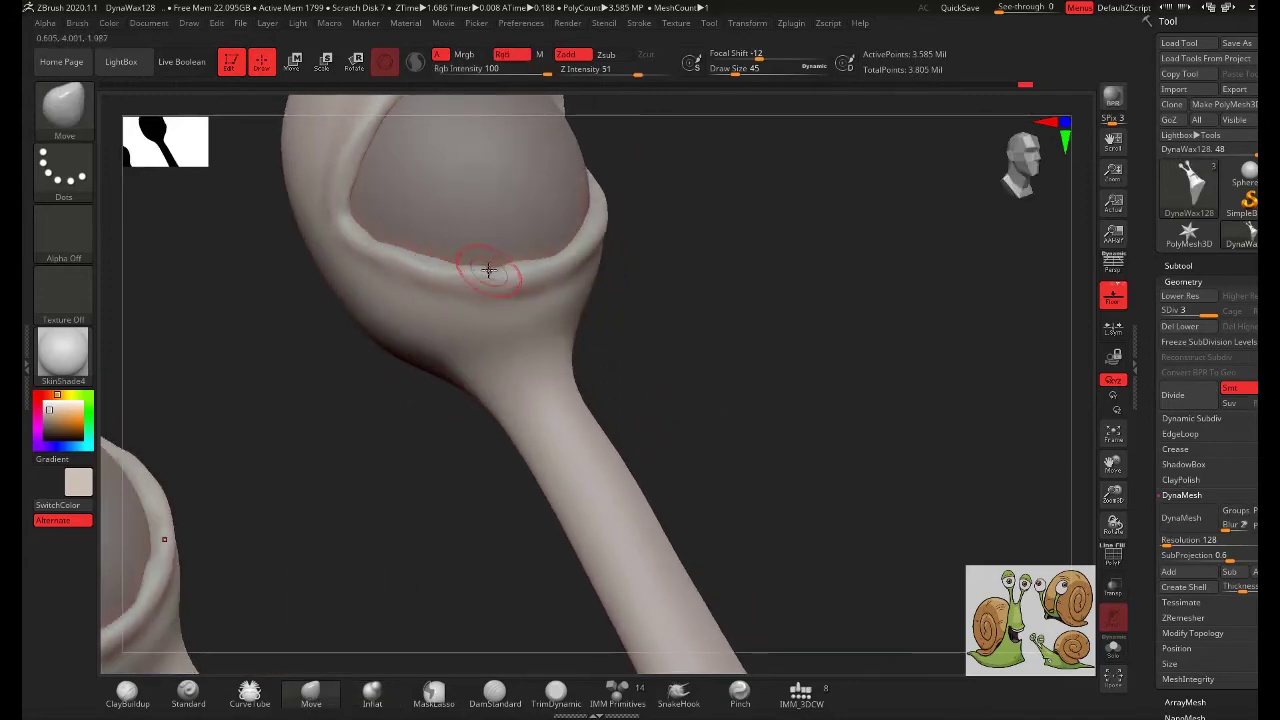
drag(486, 271, 683, 329)
mouse_move(694, 171)
mouse_down()
mouse_move(642, 201)
mouse_move(654, 283)
mouse_move(490, 471)
mouse_move(697, 463)
mouse_move(646, 406)
mouse_up()
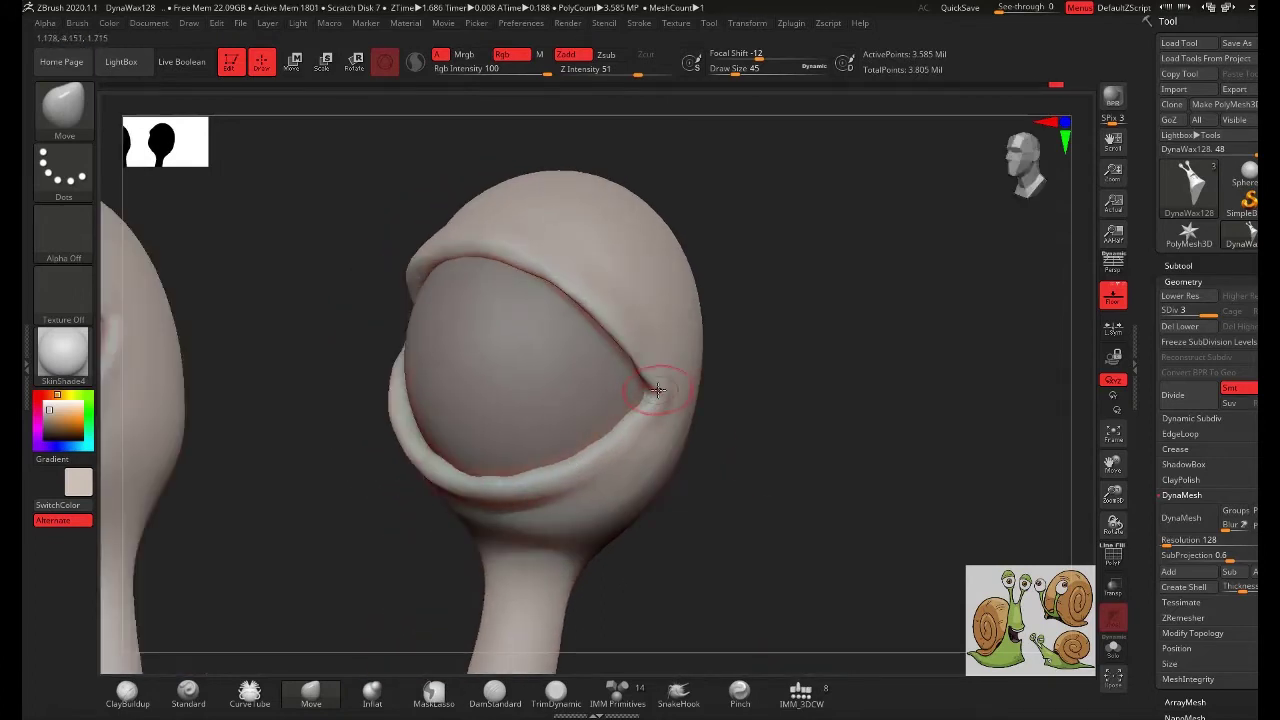
mouse_move(720, 430)
mouse_down()
mouse_move(794, 466)
mouse_move(498, 378)
mouse_up()
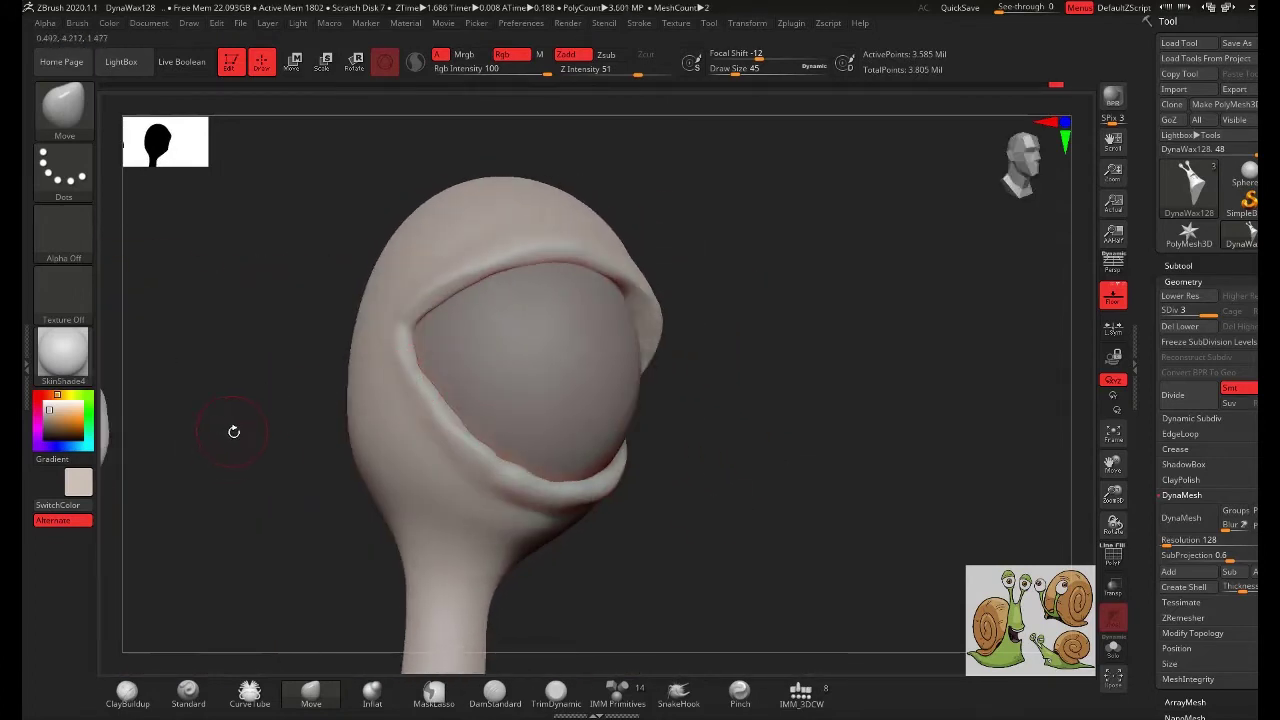
drag(233, 431, 440, 345)
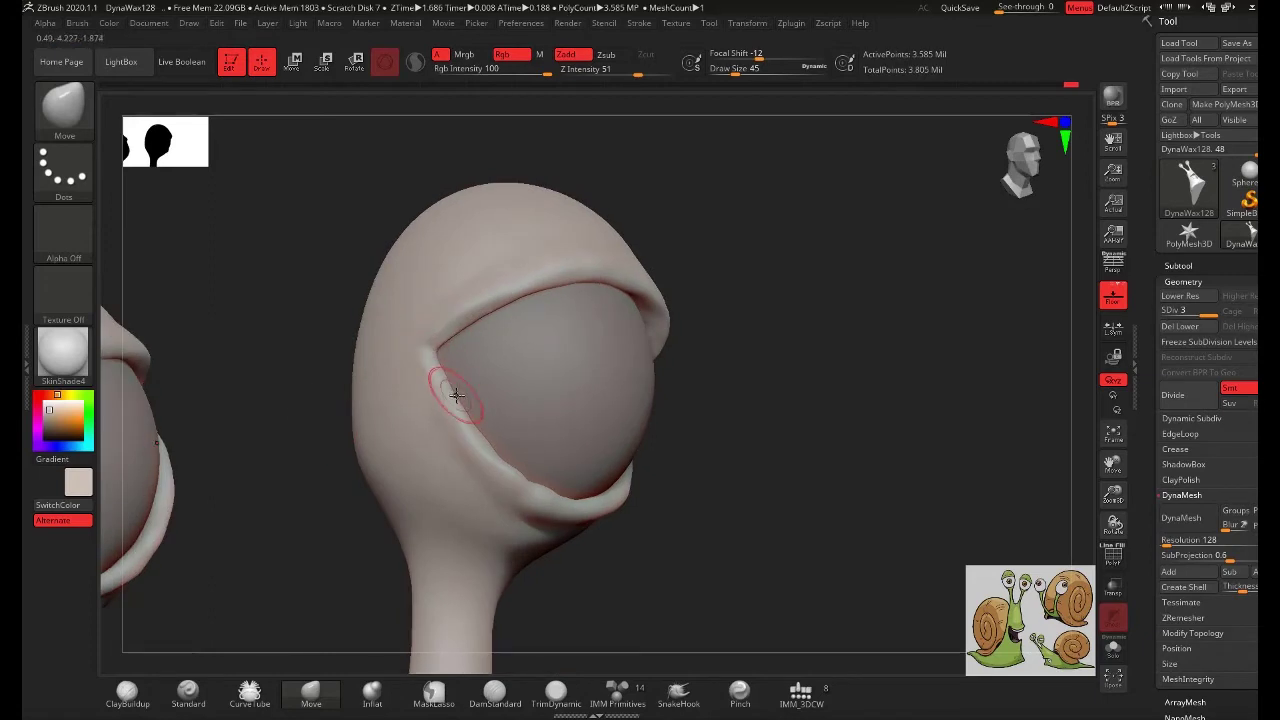
key(shift)
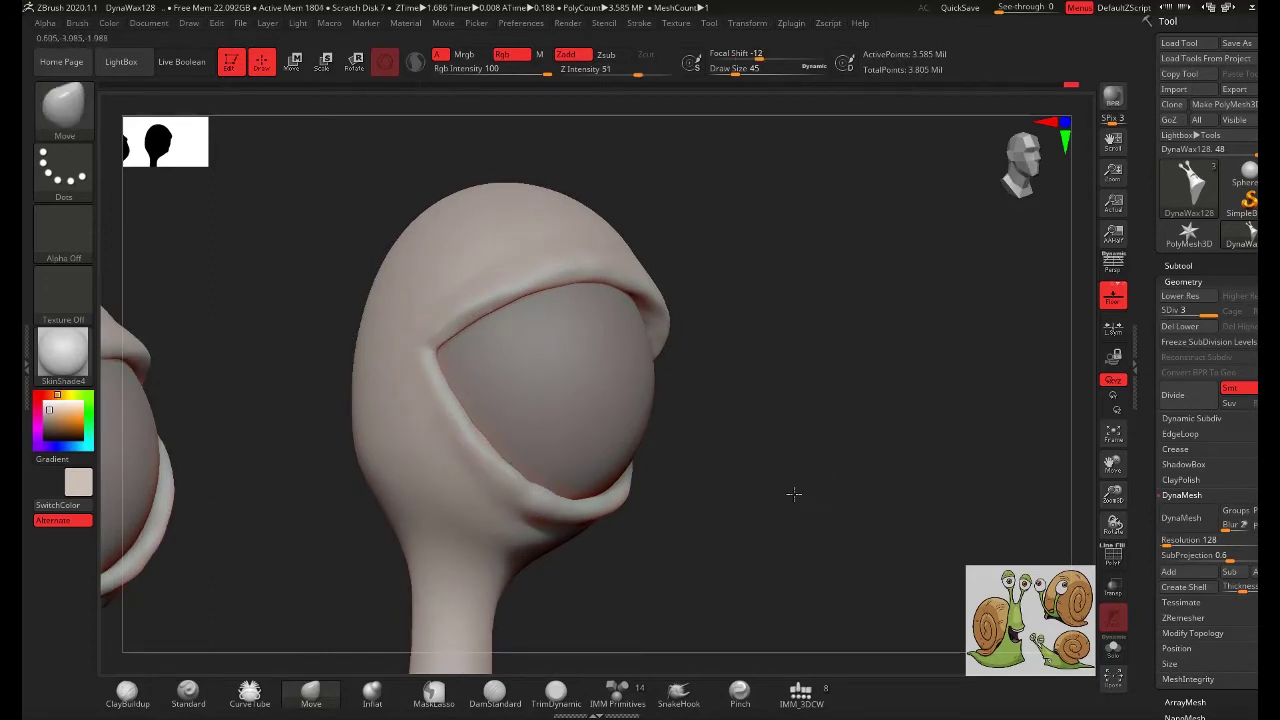
drag(794, 491, 686, 457)
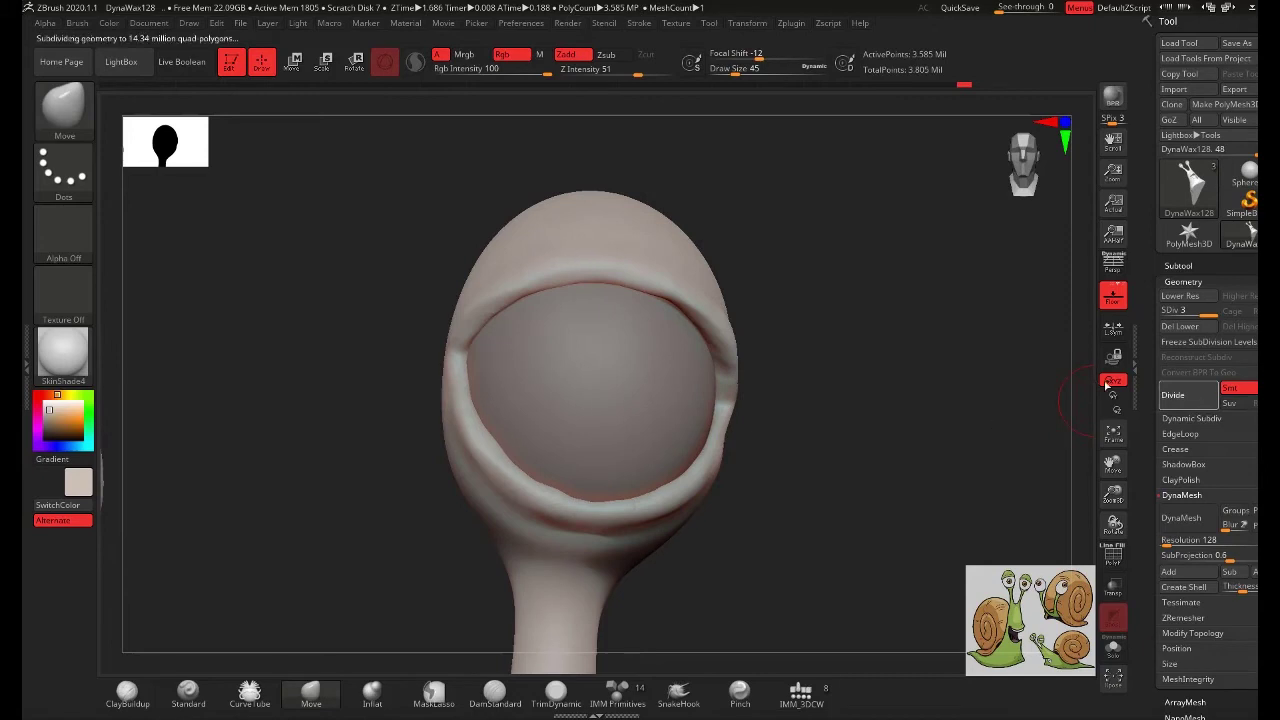
- Remesh the body with DynaMesh at resolution 128 and smooth the eyelid rim around the eyeball
click(1197, 517)
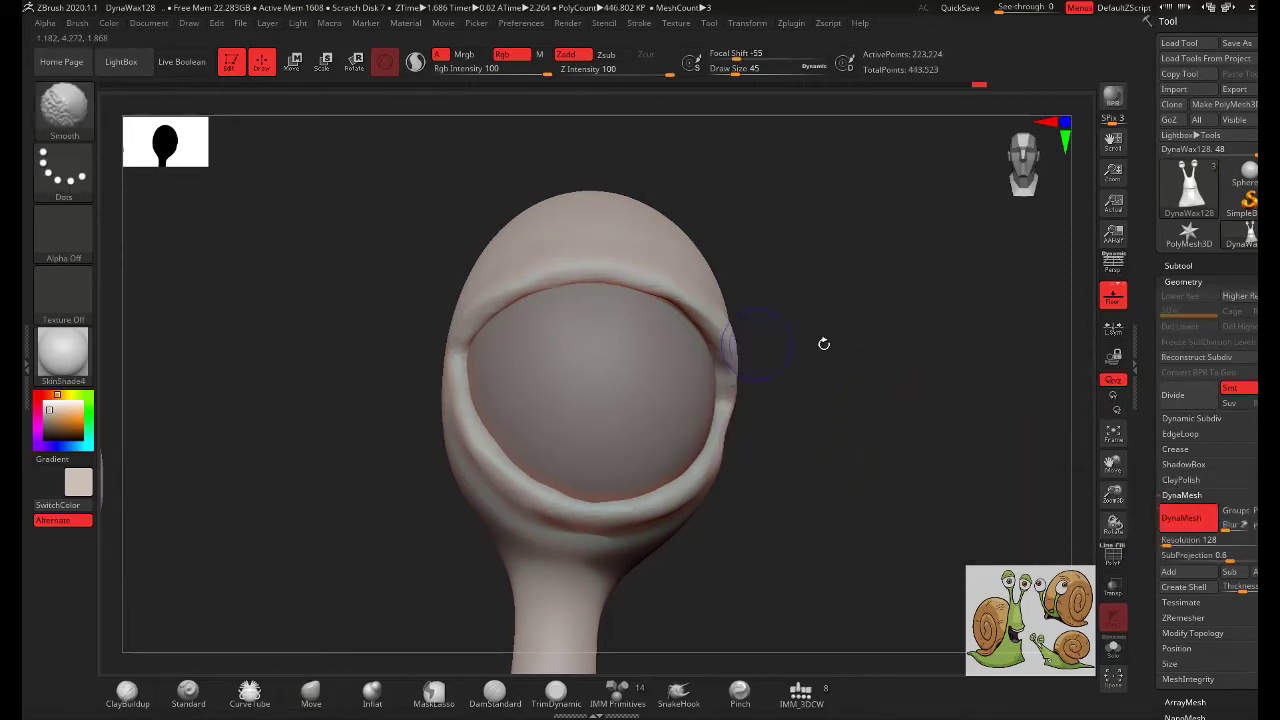
drag(823, 343, 771, 386)
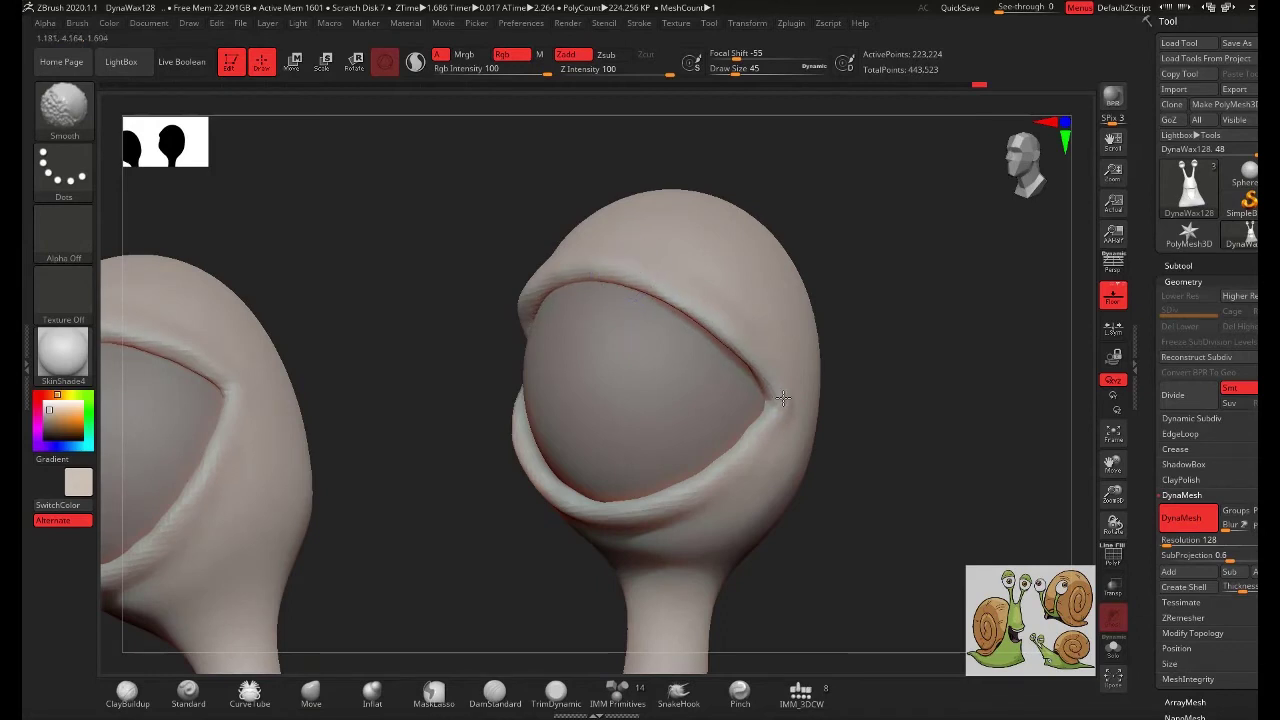
mouse_move(679, 527)
mouse_down()
mouse_move(846, 434)
mouse_move(635, 471)
mouse_up()
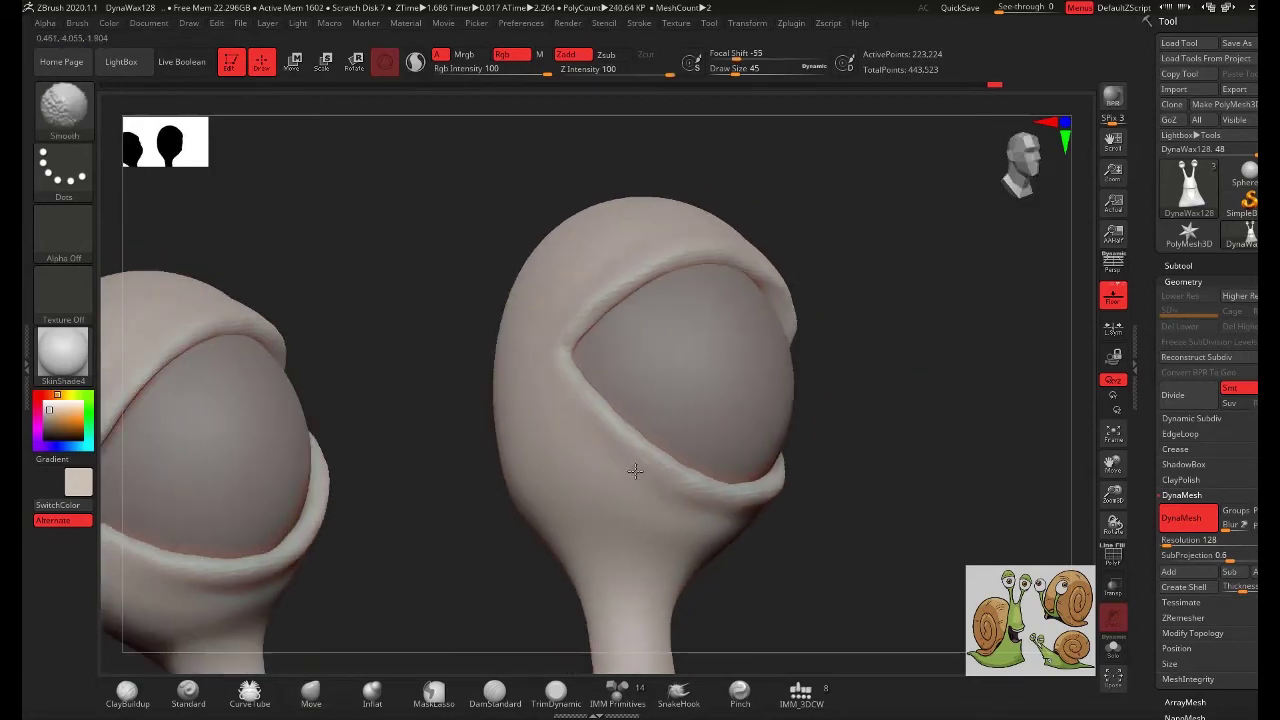
drag(877, 391, 1042, 512)
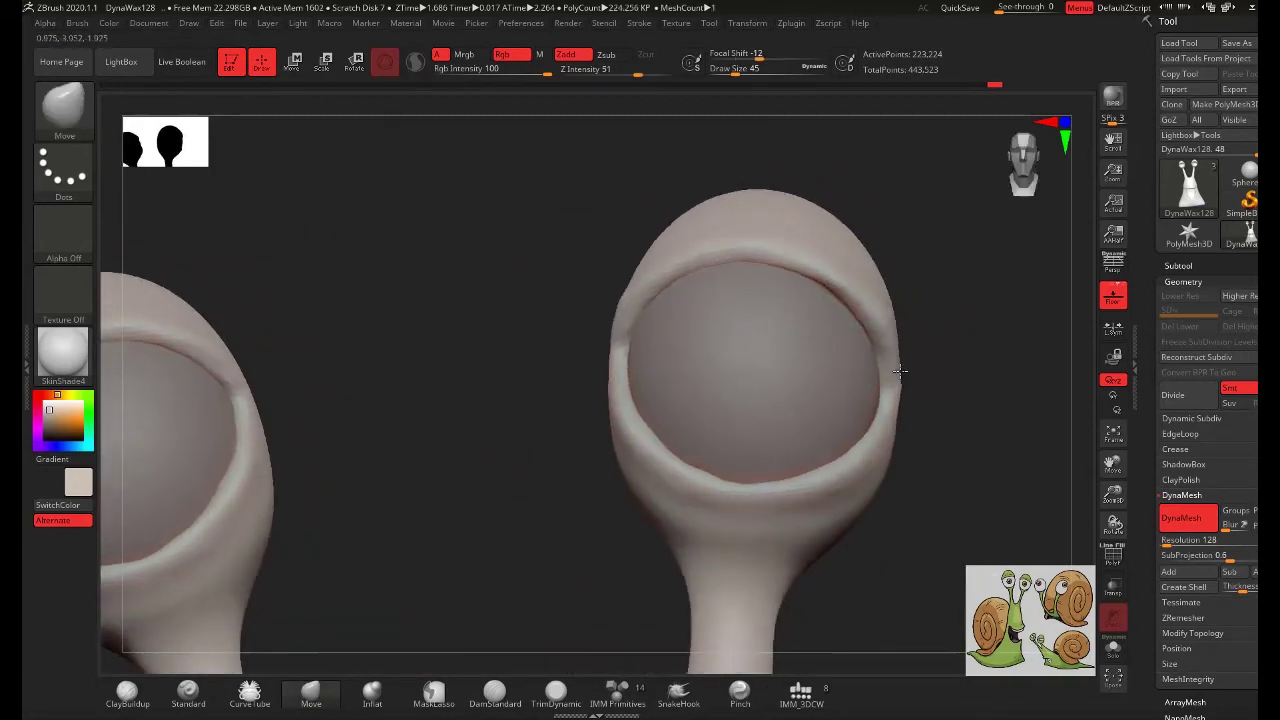
mouse_move(871, 309)
shift+mouse_down()
mouse_move(878, 340)
mouse_move(965, 378)
mouse_move(943, 320)
mouse_move(820, 408)
mouse_move(914, 423)
mouse_move(897, 283)
mouse_move(783, 668)
mouse_move(934, 417)
shift+mouse_up()
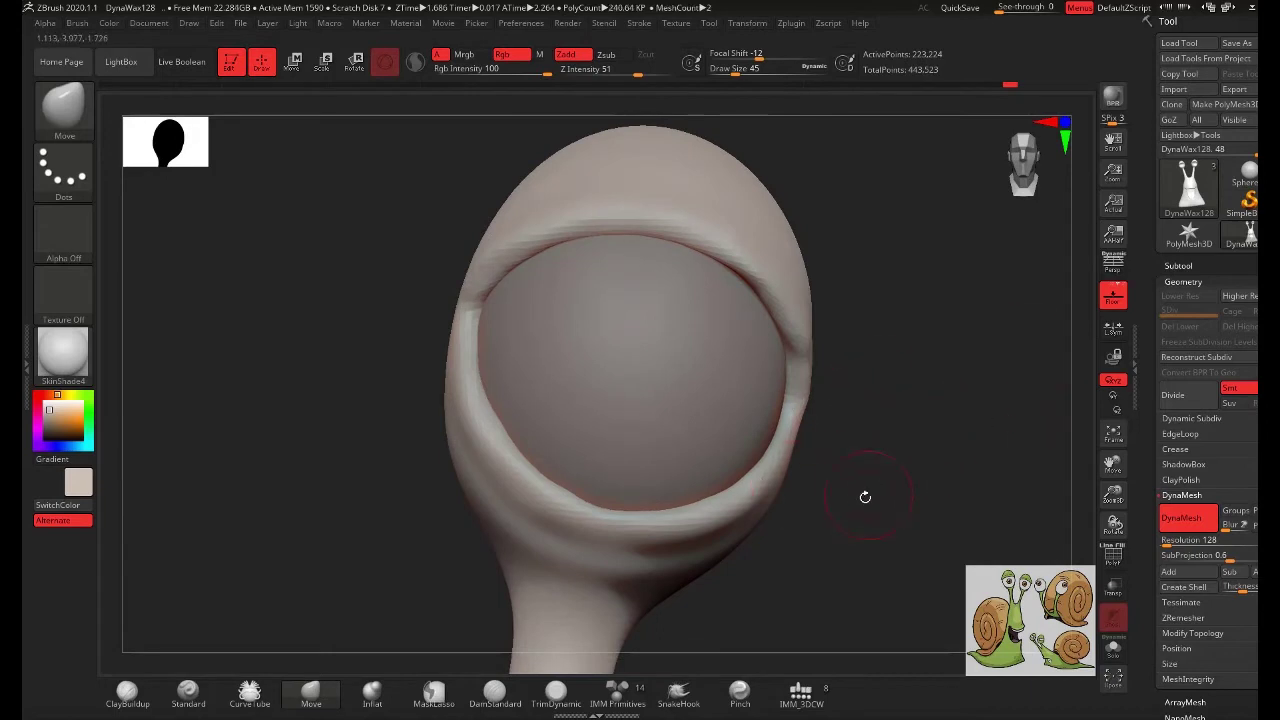
drag(865, 497, 620, 445)
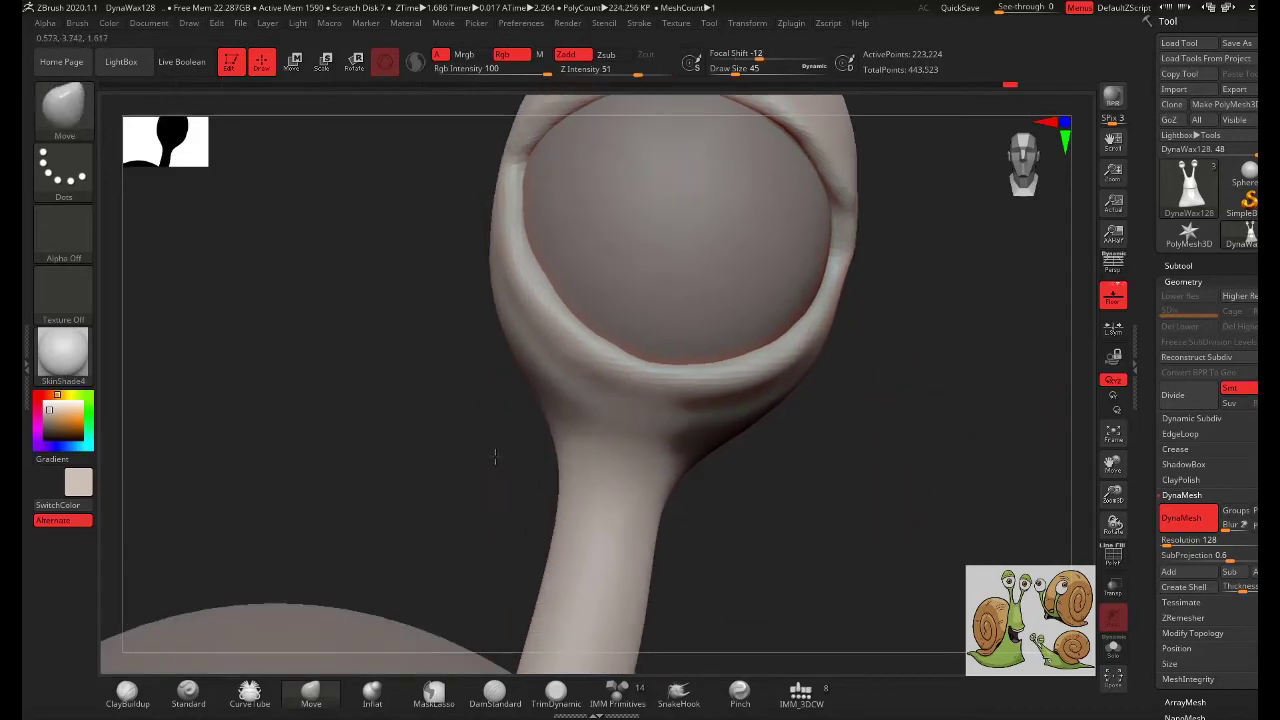
drag(697, 418, 581, 450)
mouse_move(630, 398)
mouse_down()
mouse_move(808, 508)
mouse_move(786, 443)
mouse_move(749, 466)
mouse_move(743, 509)
mouse_move(714, 543)
mouse_move(852, 421)
mouse_move(893, 358)
mouse_up()
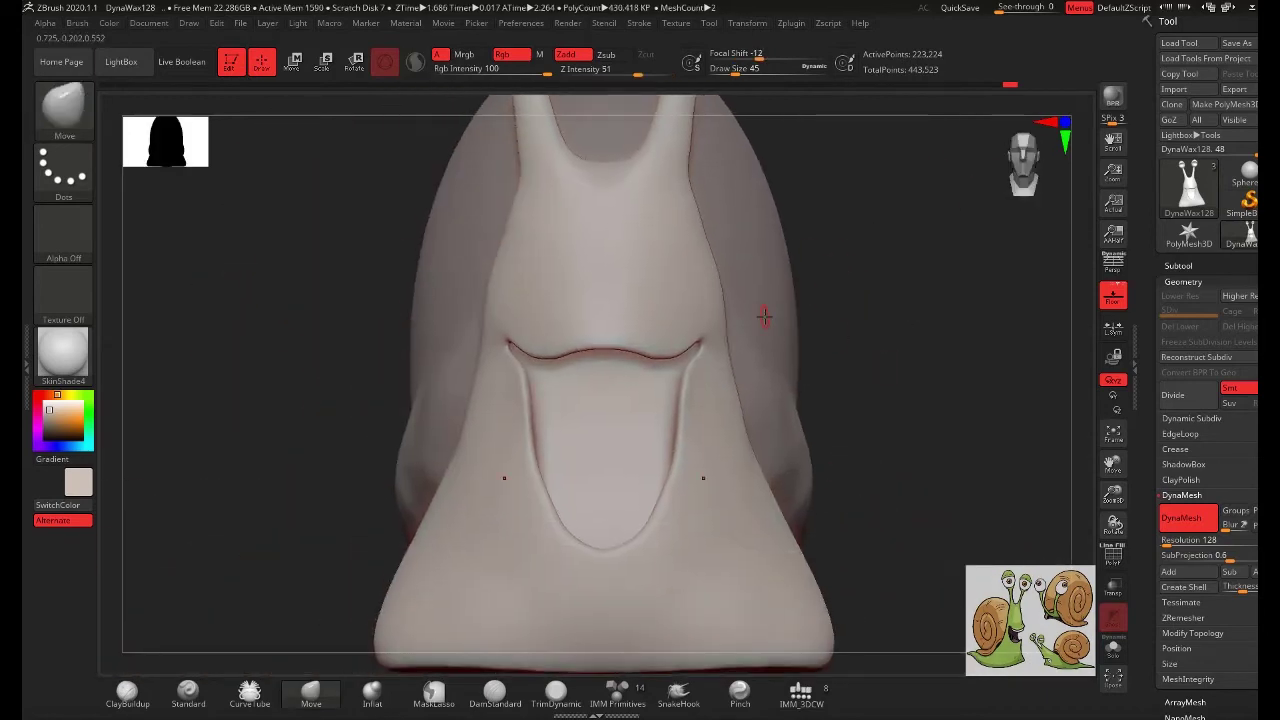
- Build up the upper lip along the mouth with ClayBuildup at brush size 119
click(127, 690)
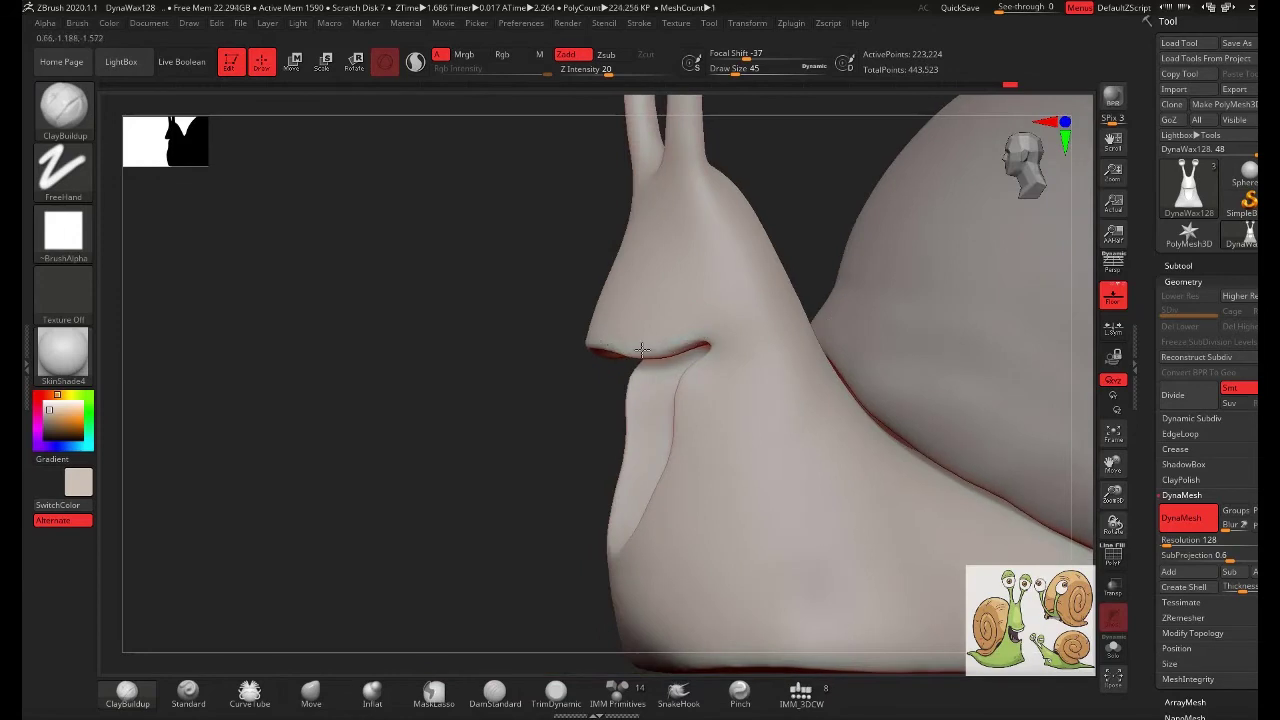
drag(484, 383, 600, 342)
key(space)
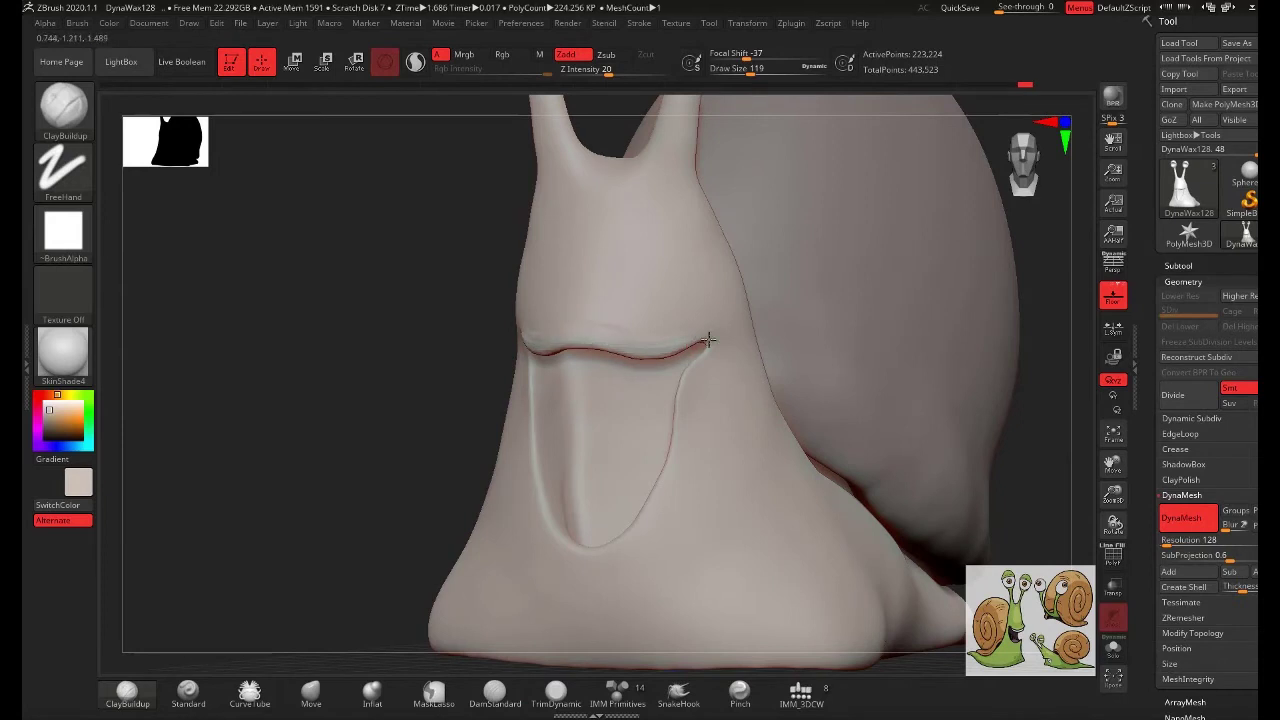
drag(585, 338, 632, 347)
mouse_move(300, 360)
mouse_down()
mouse_move(448, 360)
mouse_move(354, 380)
mouse_move(660, 400)
mouse_move(702, 378)
mouse_up()
- Smooth the mouth rim at brush size 99, checking it from several angles
key(space)
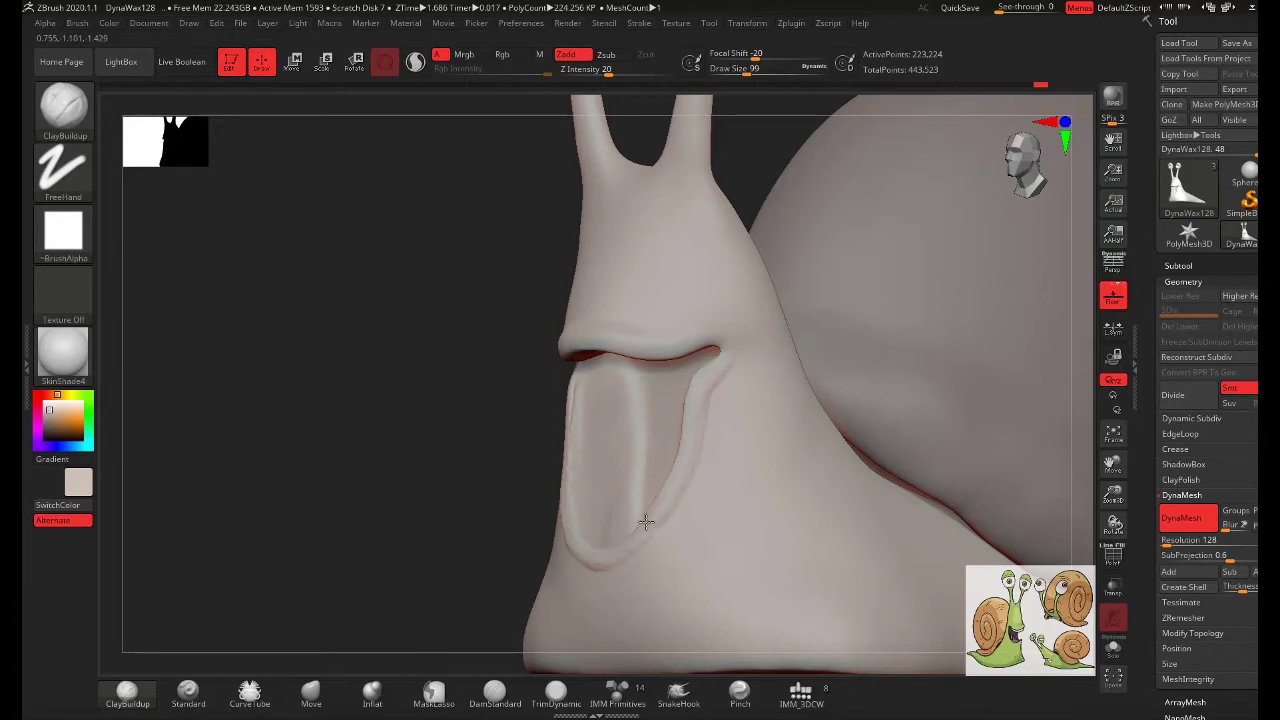
key(shift)
right_drag(576, 581, 580, 460)
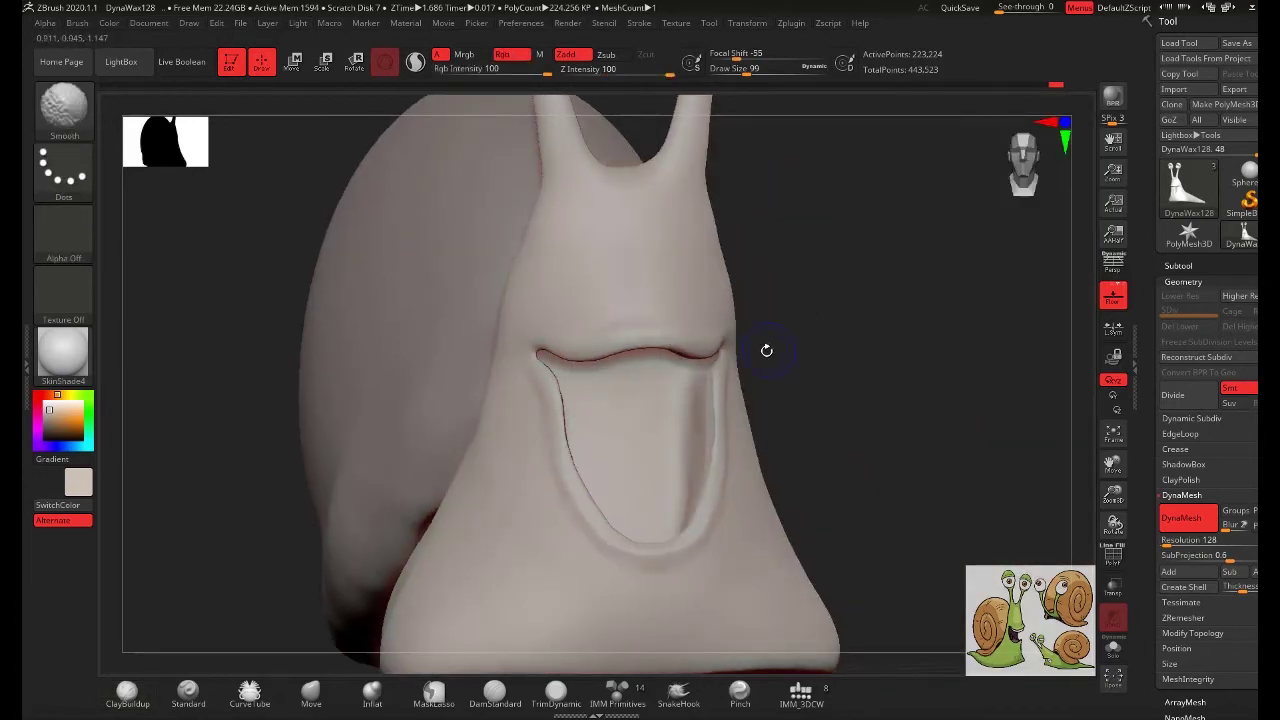
mouse_move(766, 350)
mouse_down()
mouse_move(886, 294)
mouse_move(714, 257)
mouse_up()
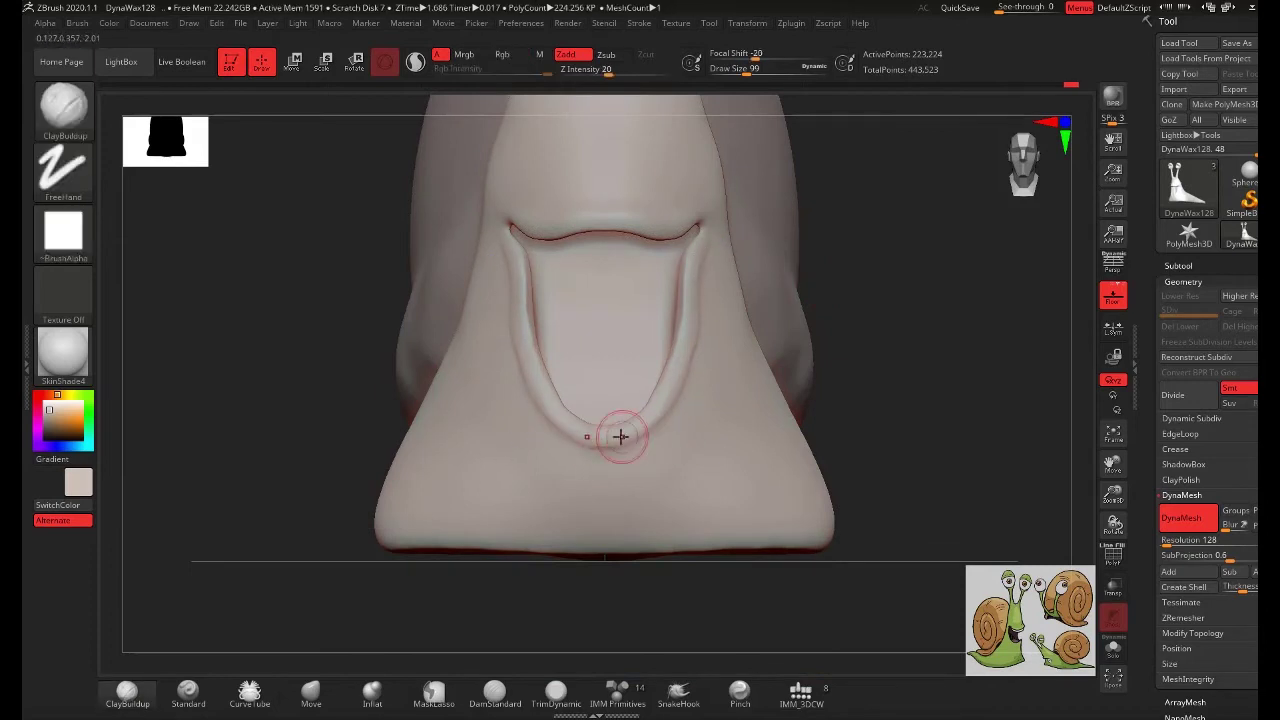
drag(862, 223, 684, 319)
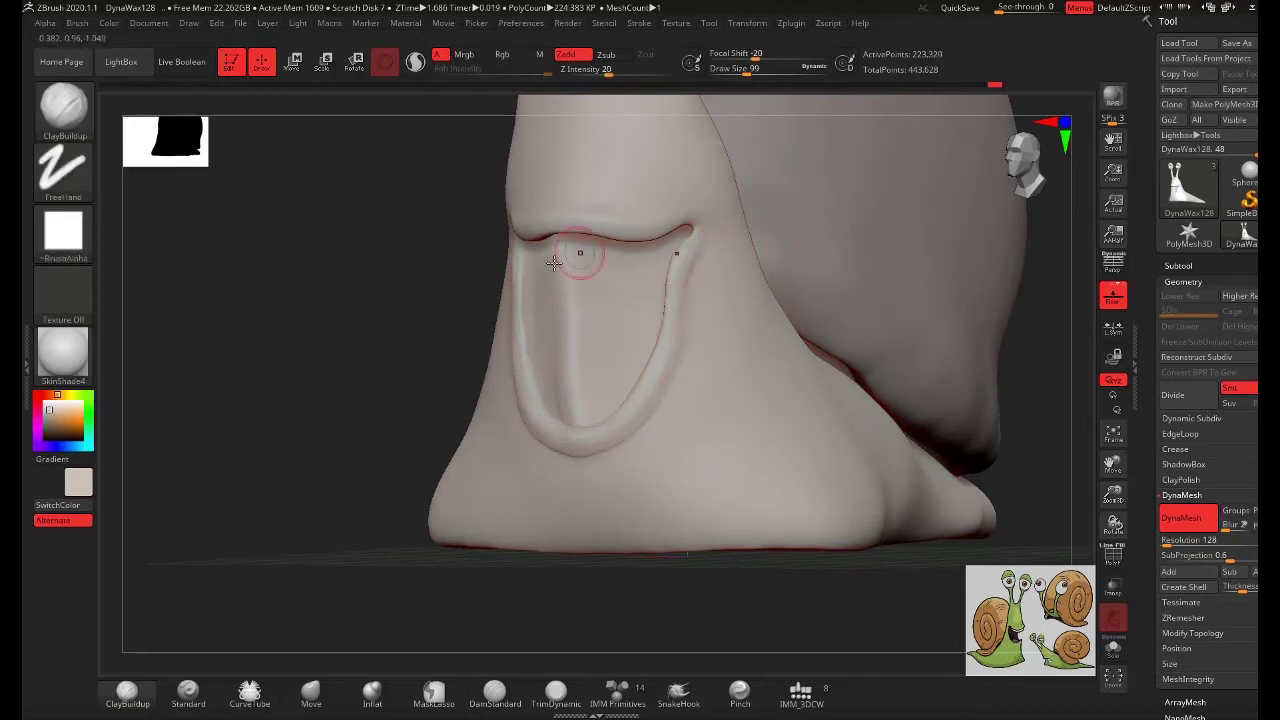
key(shift)
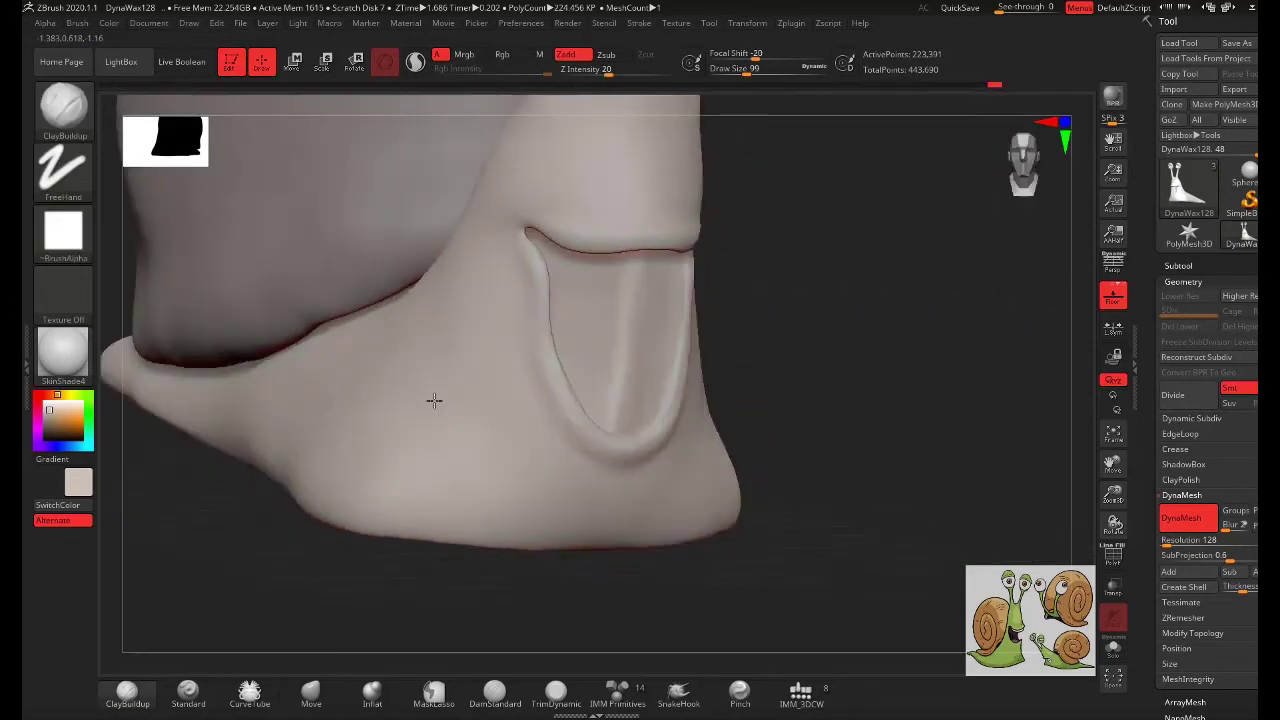
mouse_move(573, 465)
right_down()
mouse_move(676, 395)
mouse_move(631, 466)
right_up()
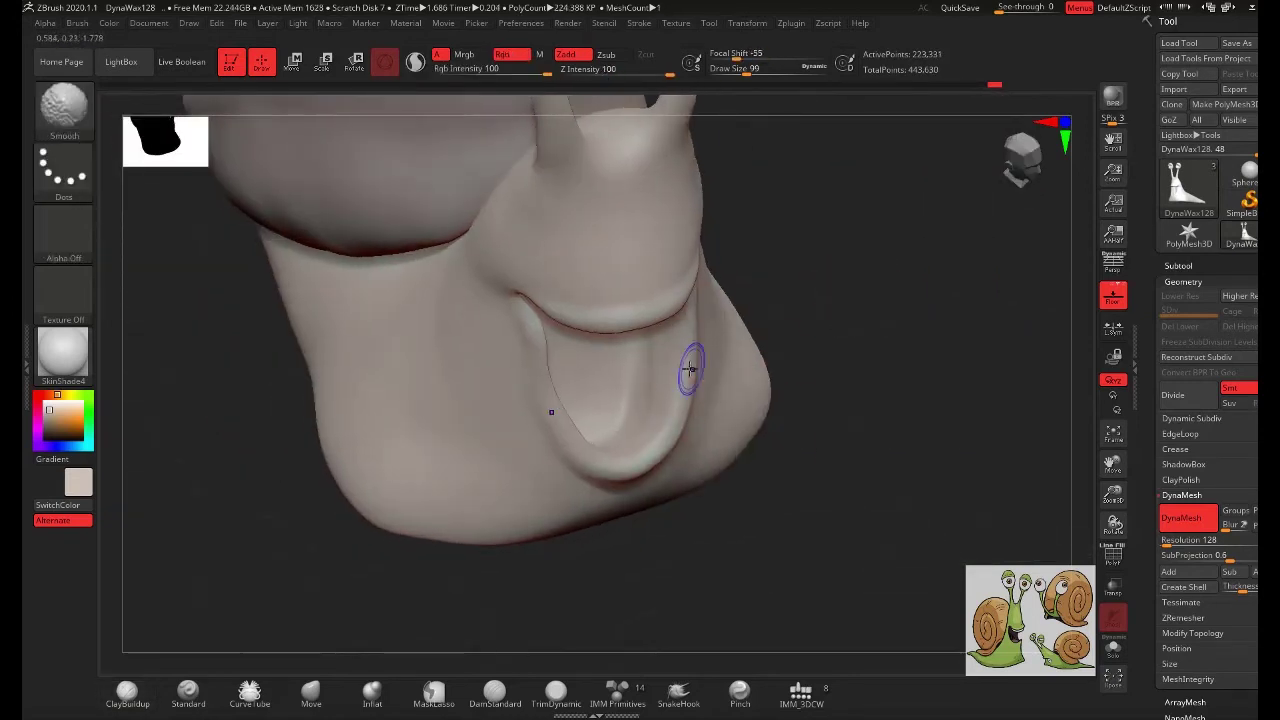
mouse_move(851, 254)
right_down()
mouse_move(840, 283)
mouse_move(891, 206)
mouse_move(846, 314)
mouse_move(814, 343)
mouse_move(751, 341)
mouse_move(829, 334)
mouse_move(826, 386)
right_up()
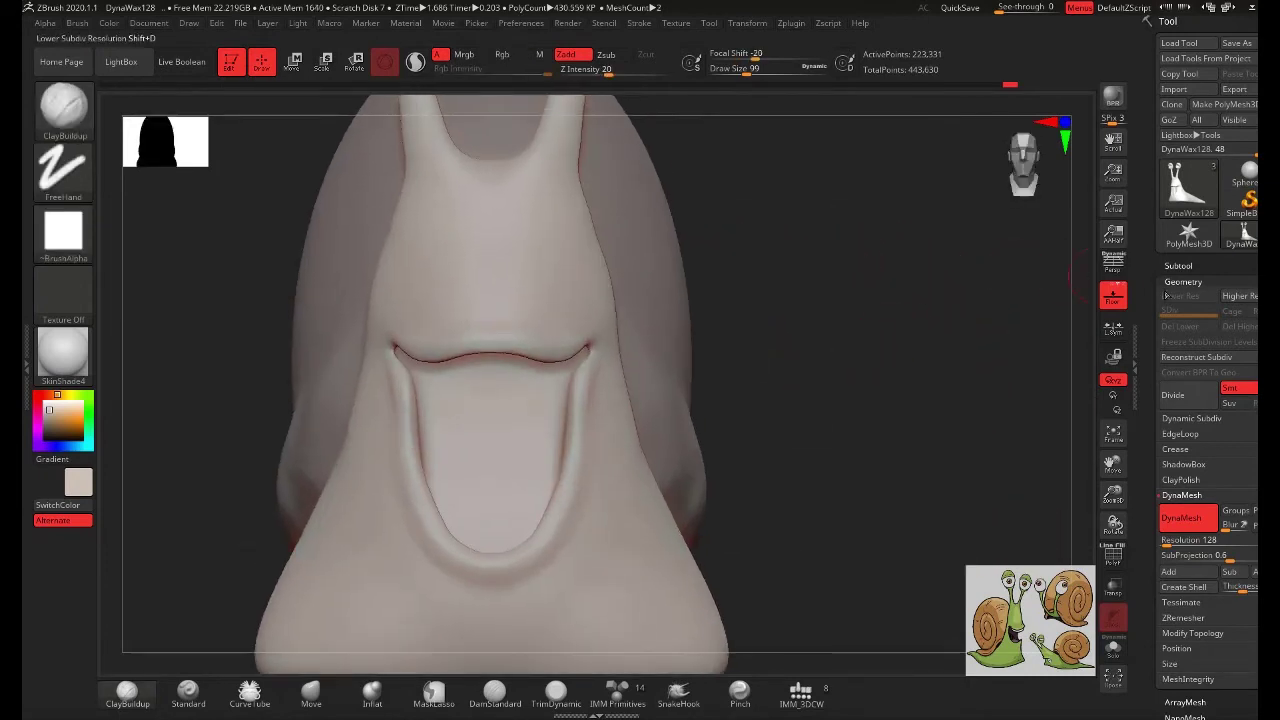
right_drag(584, 437, 823, 294)
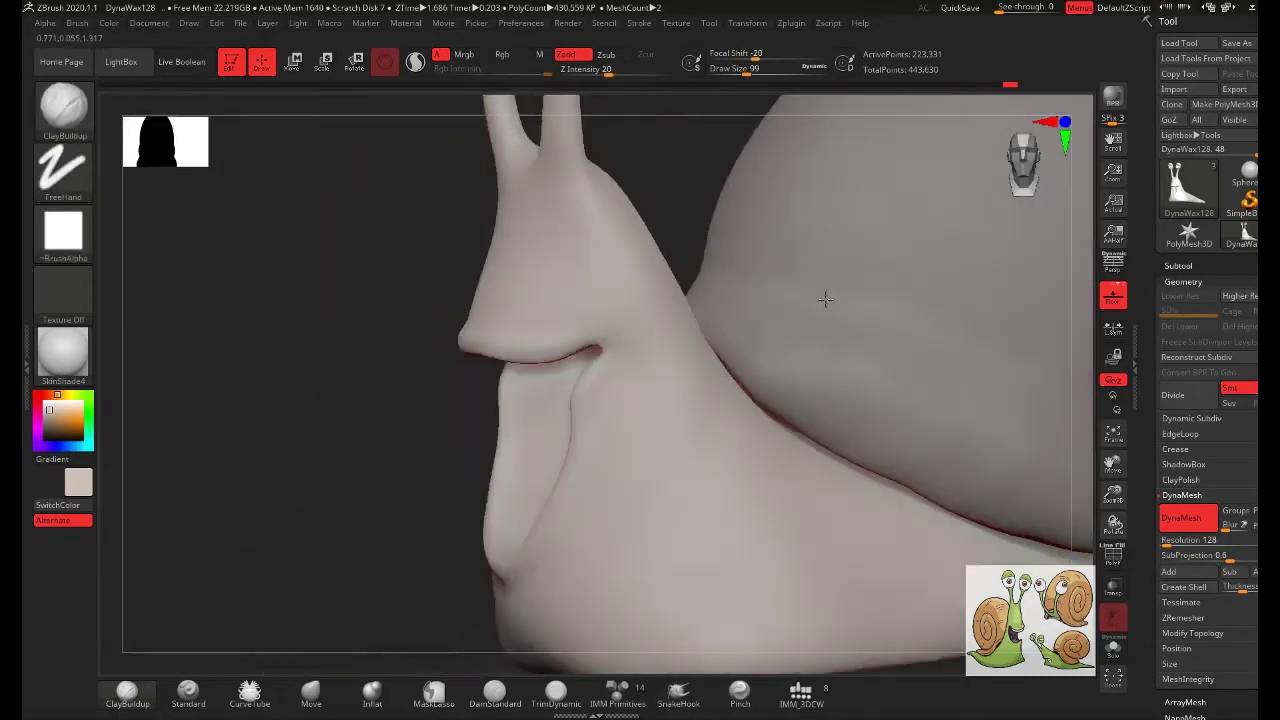
- Subdivide the mesh once and carve the mouth line with DamStandard at size 78
click(1172, 395)
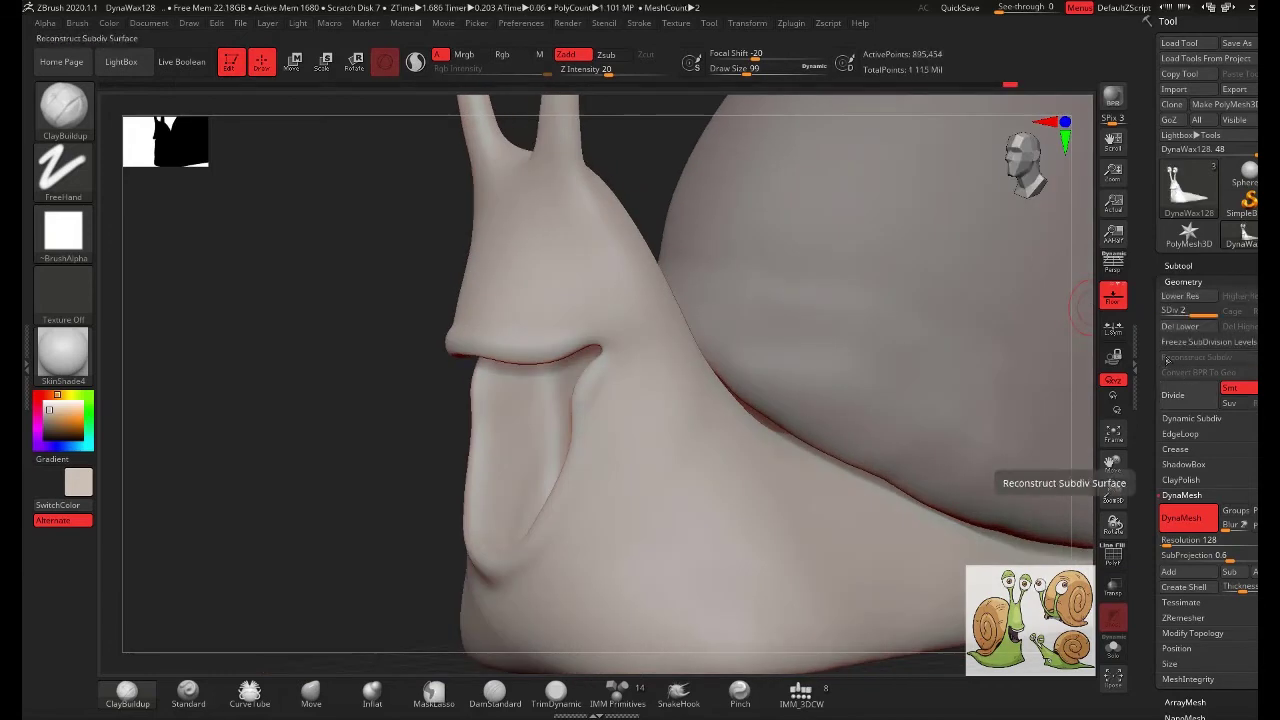
click(494, 692)
drag(320, 408, 521, 314)
key(space)
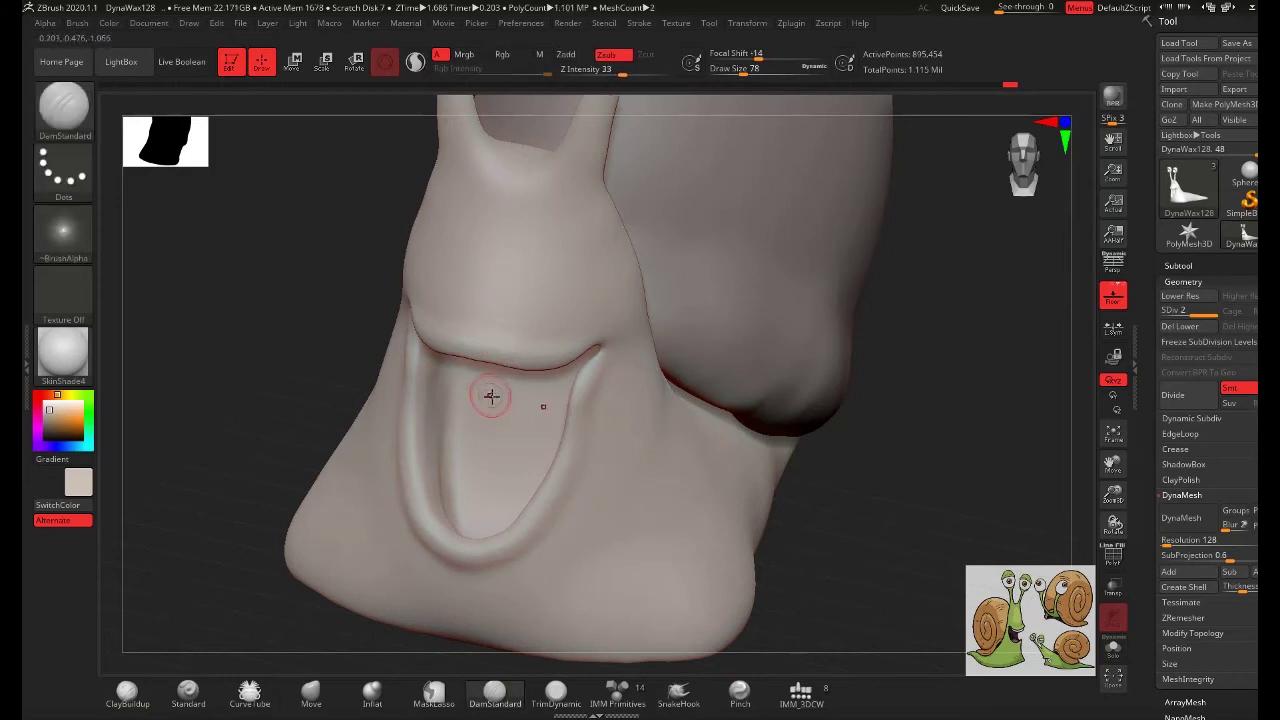
- Sharpen the upper-lip crease with Pinch and Detail_3DCW at focal shift -24, then subdivide to SDiv 3
click(738, 695)
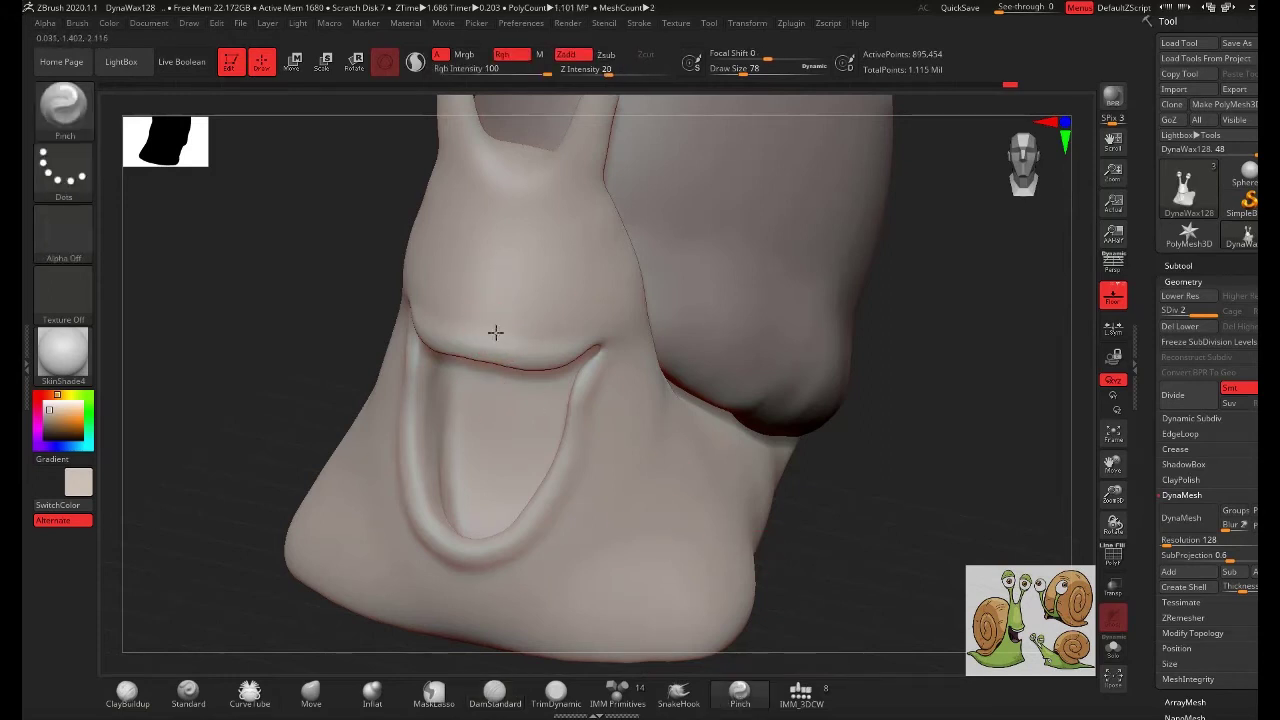
key(ctrl)
click(68, 108)
click(693, 489)
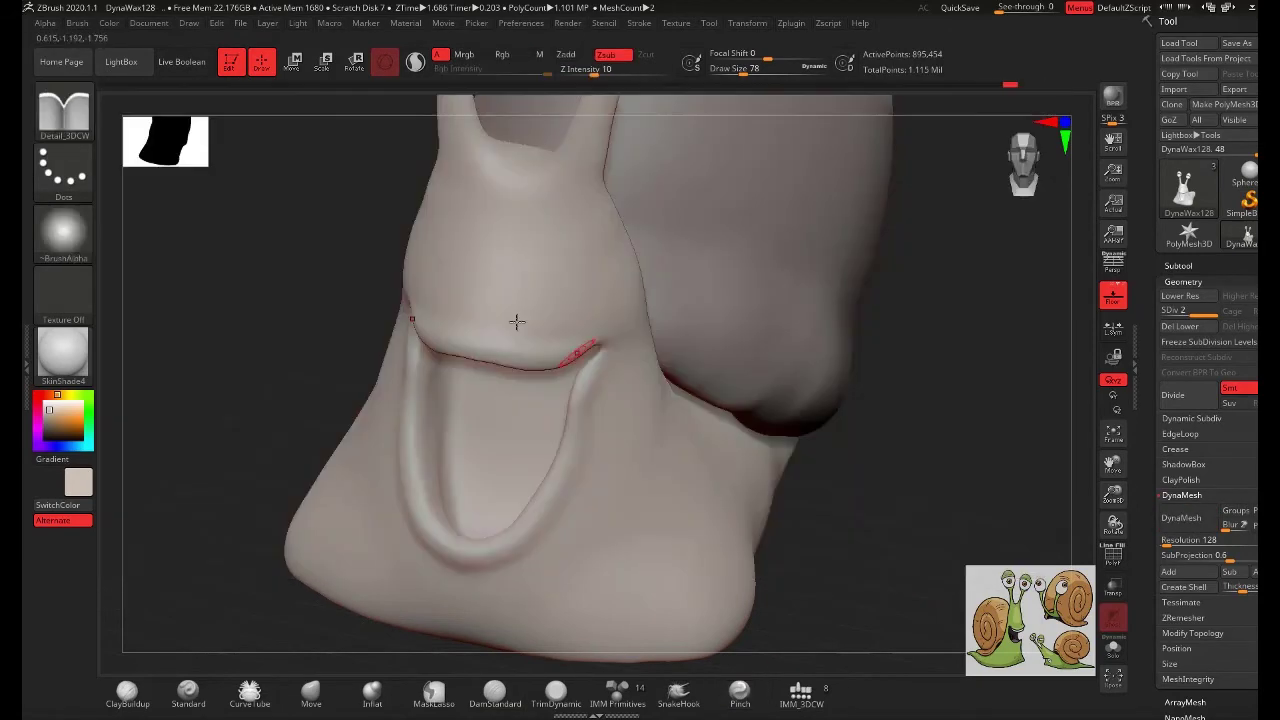
key(space)
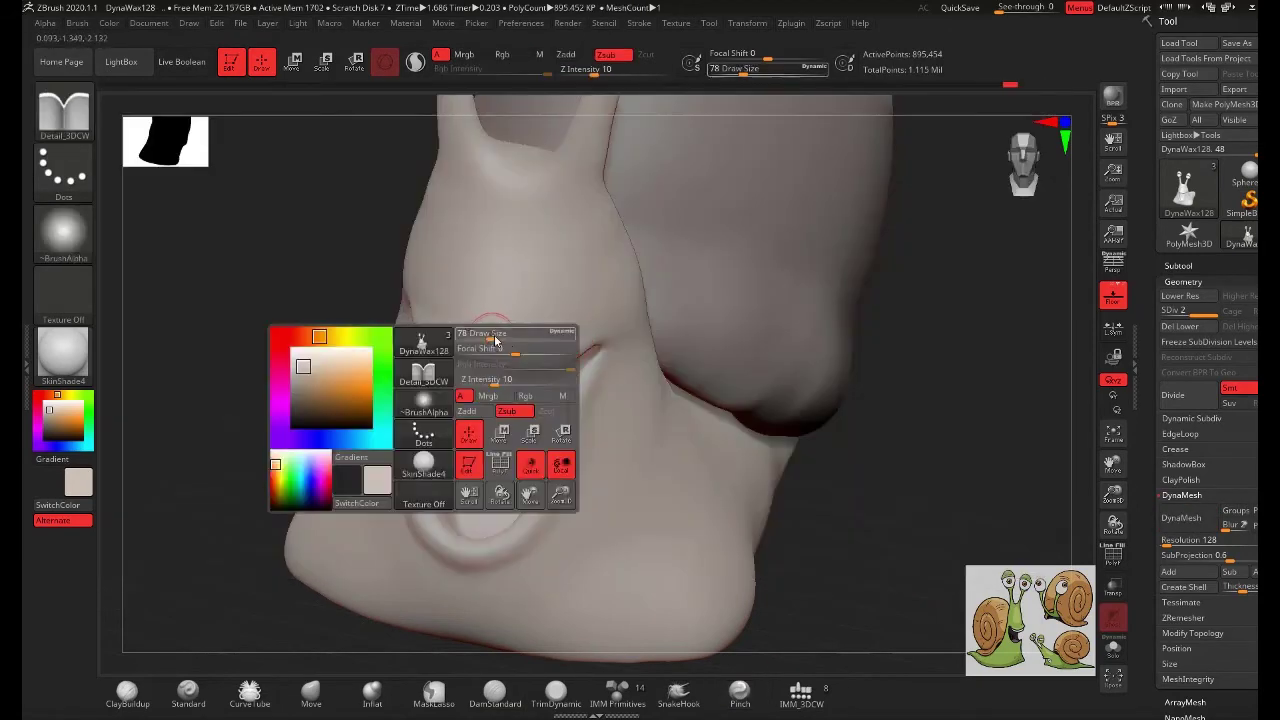
drag(567, 338, 494, 334)
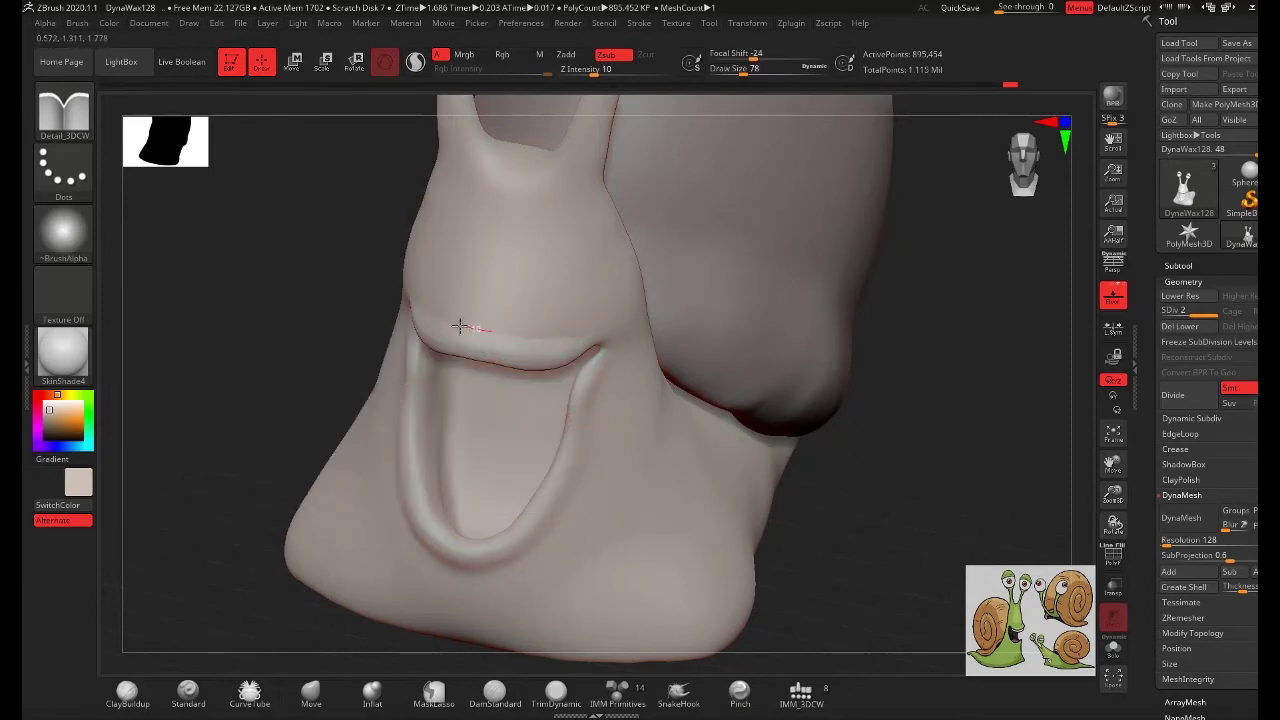
drag(834, 432, 853, 464)
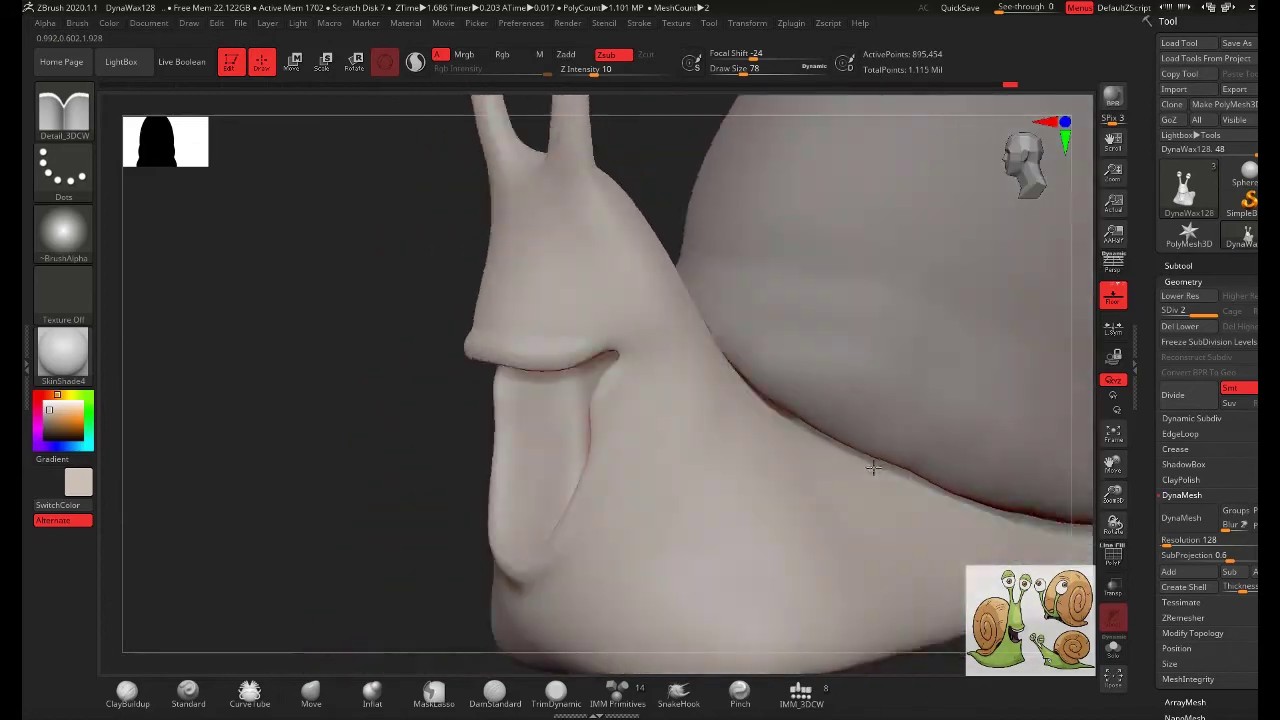
key(ctrl+d)
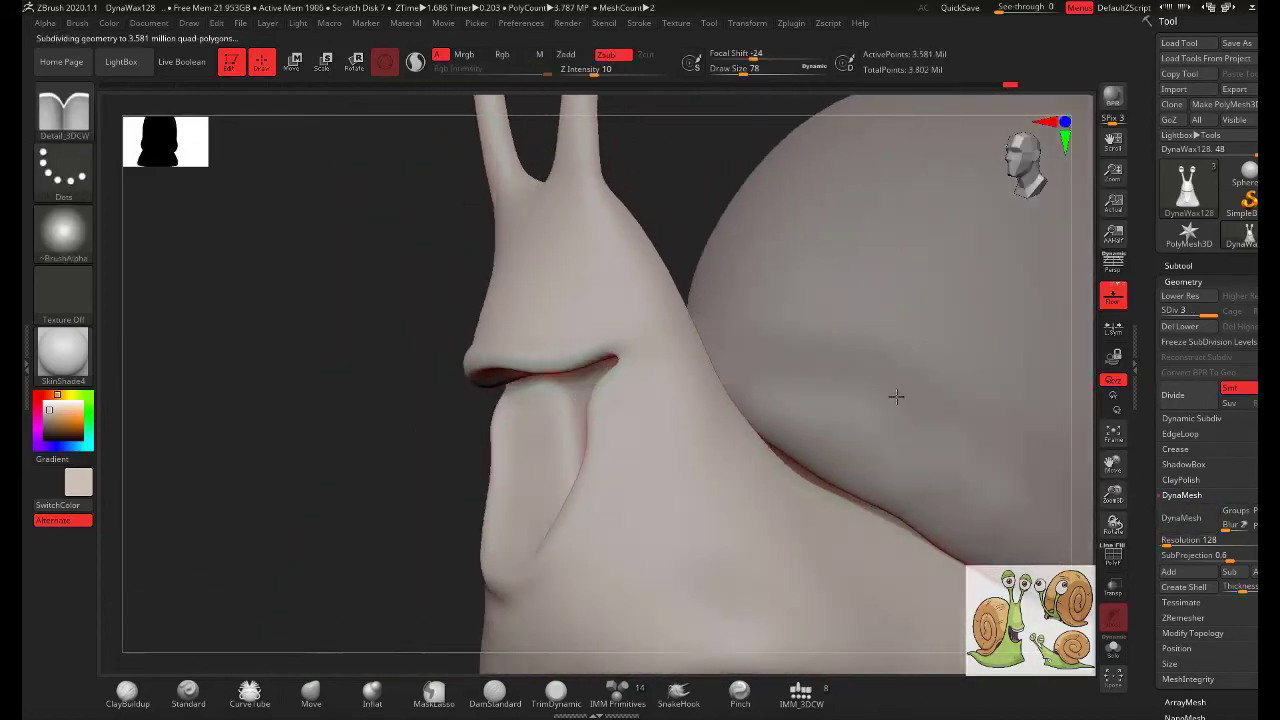
- Carve a small dimple at the mouth corner with DamStandard and smooth it
right_drag(894, 394, 758, 399)
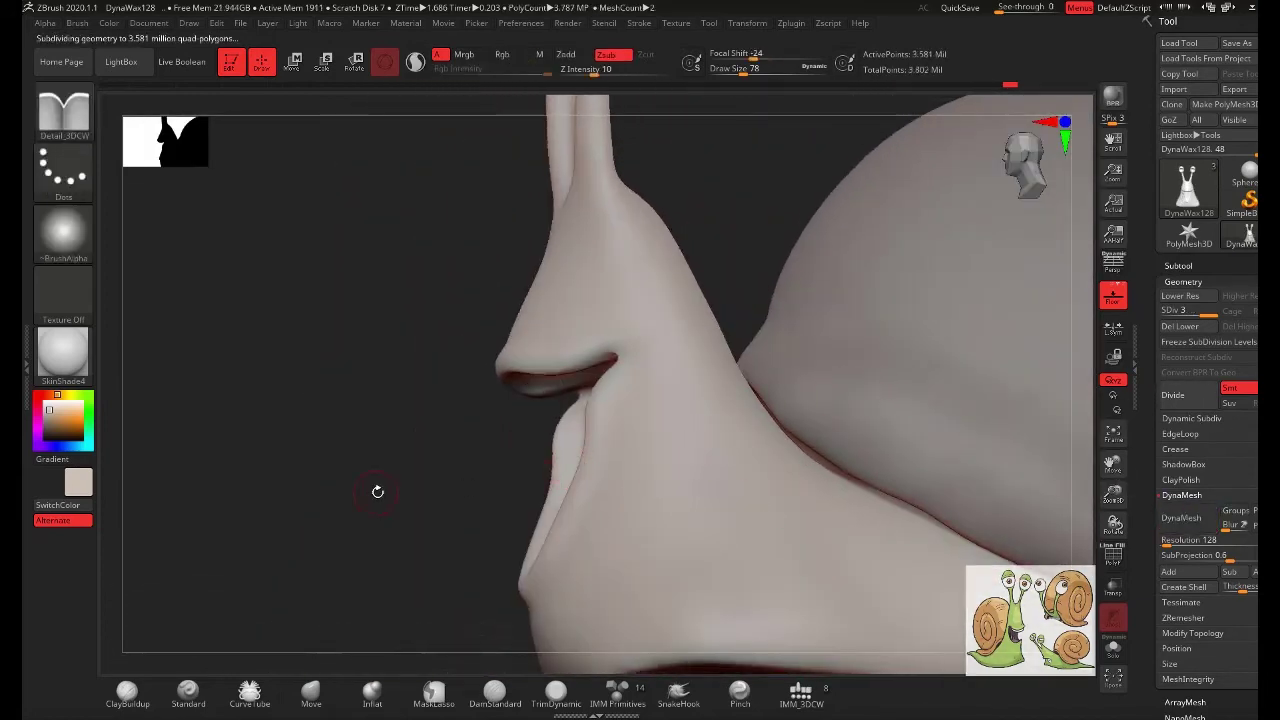
right_drag(377, 491, 646, 331)
key(b)
key(d)
key(s)
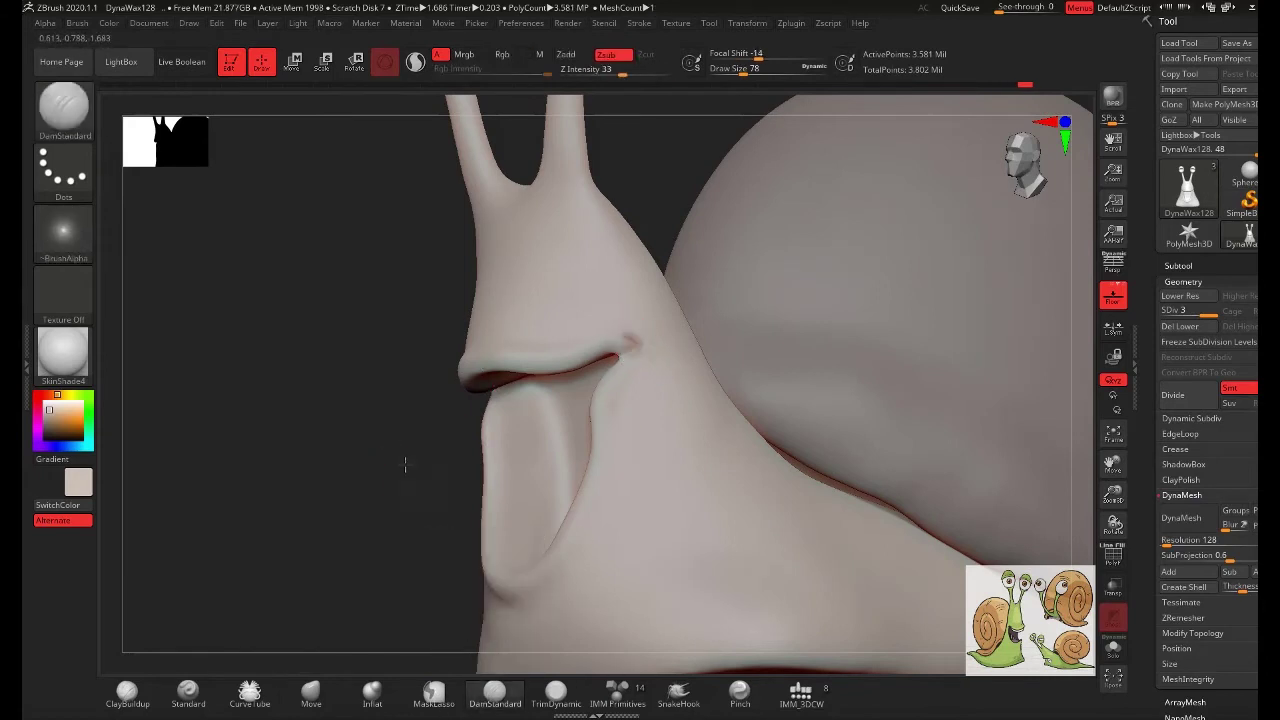
right_drag(634, 349, 486, 423)
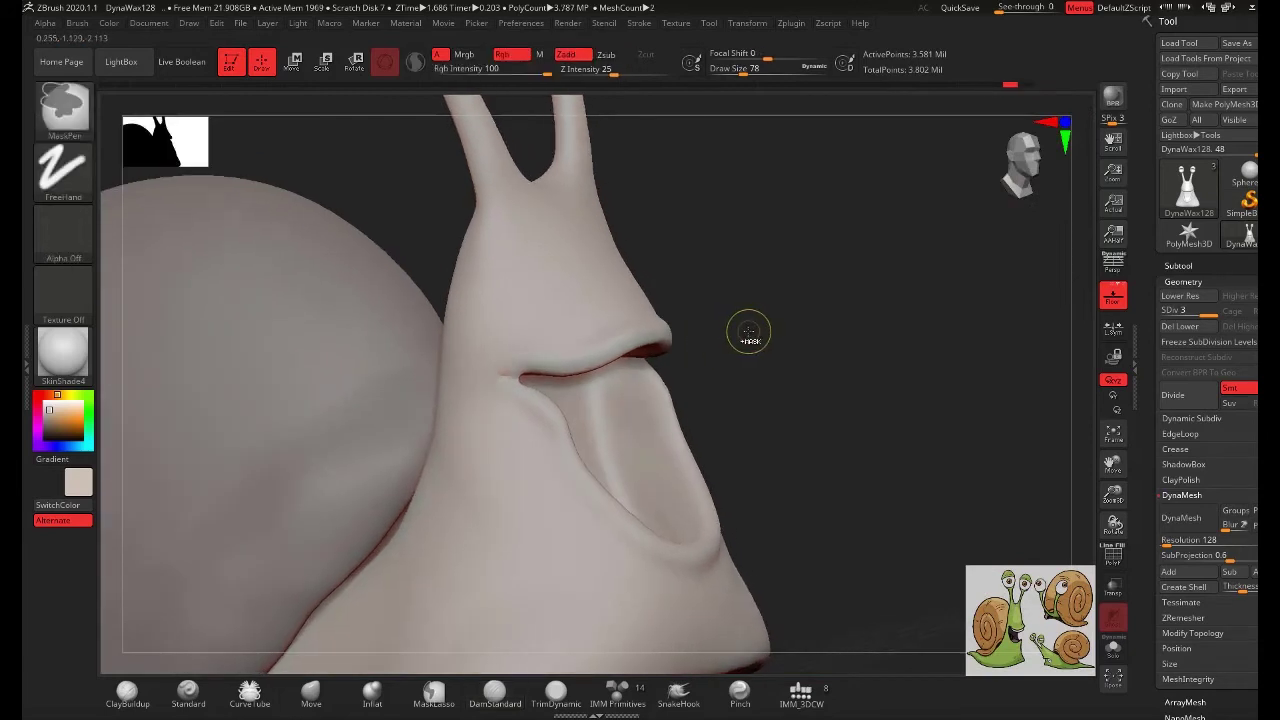
right_drag(752, 331, 636, 352)
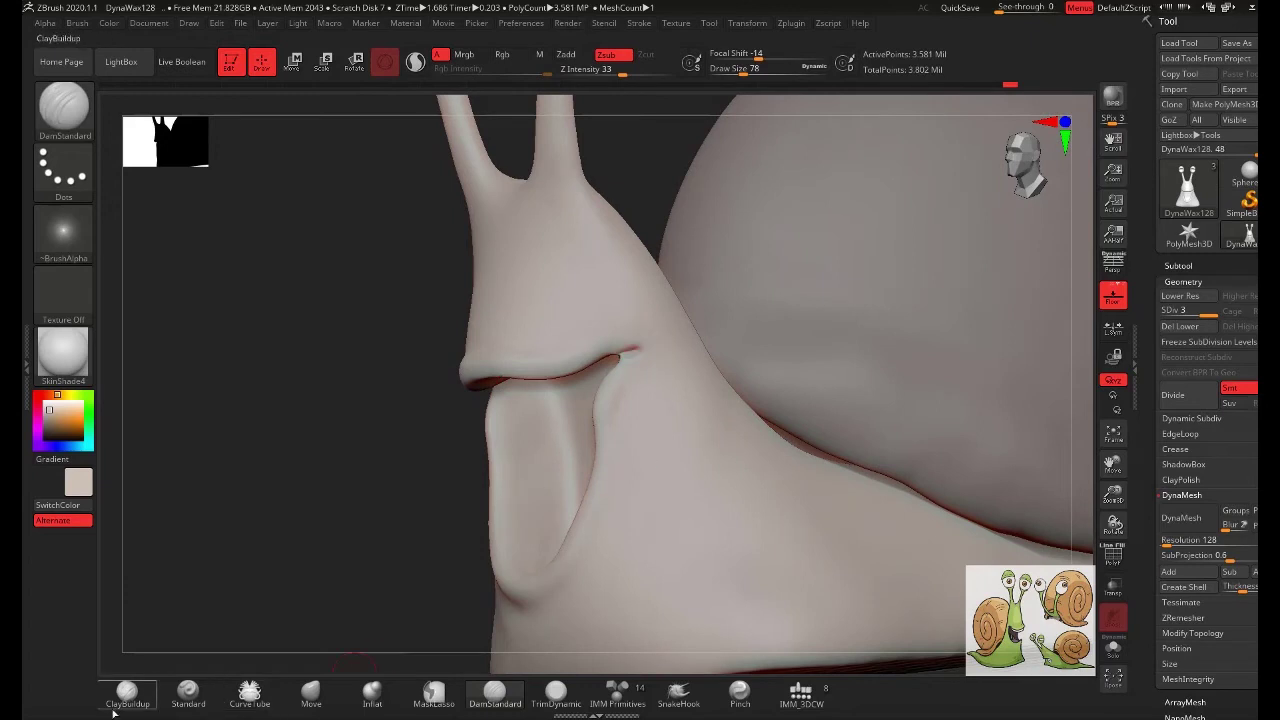
key(shift)
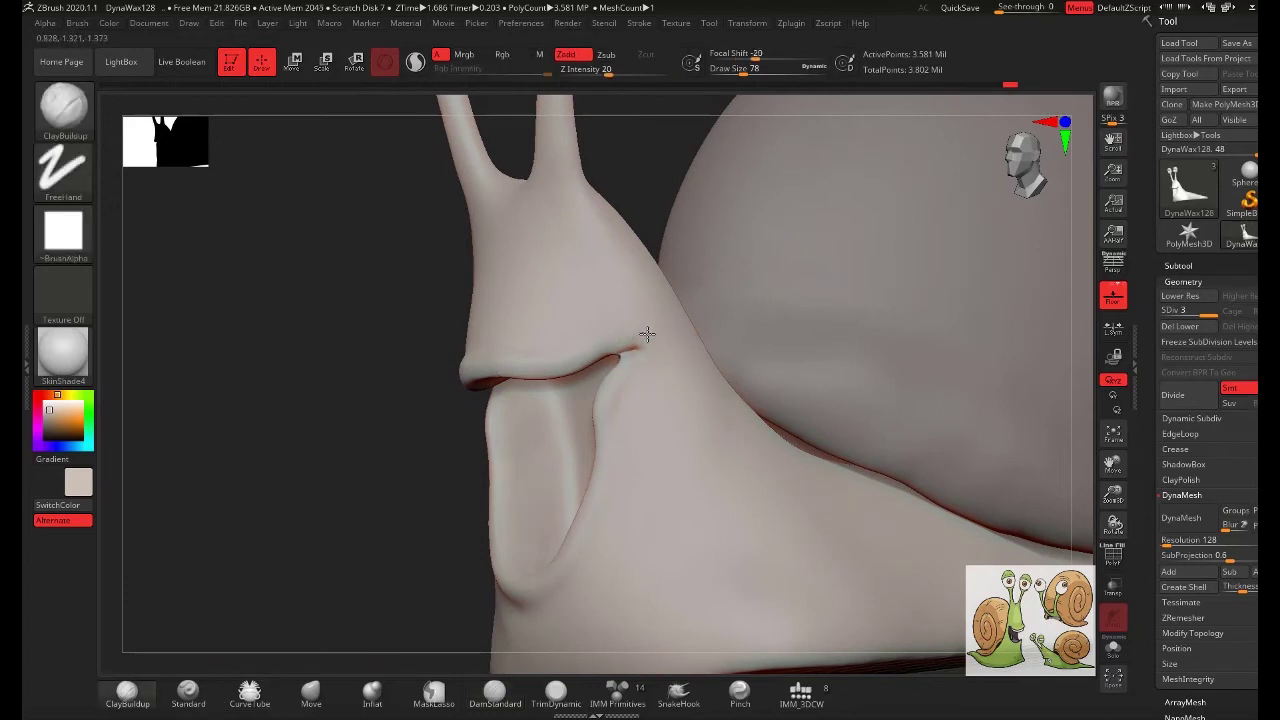
key(shift)
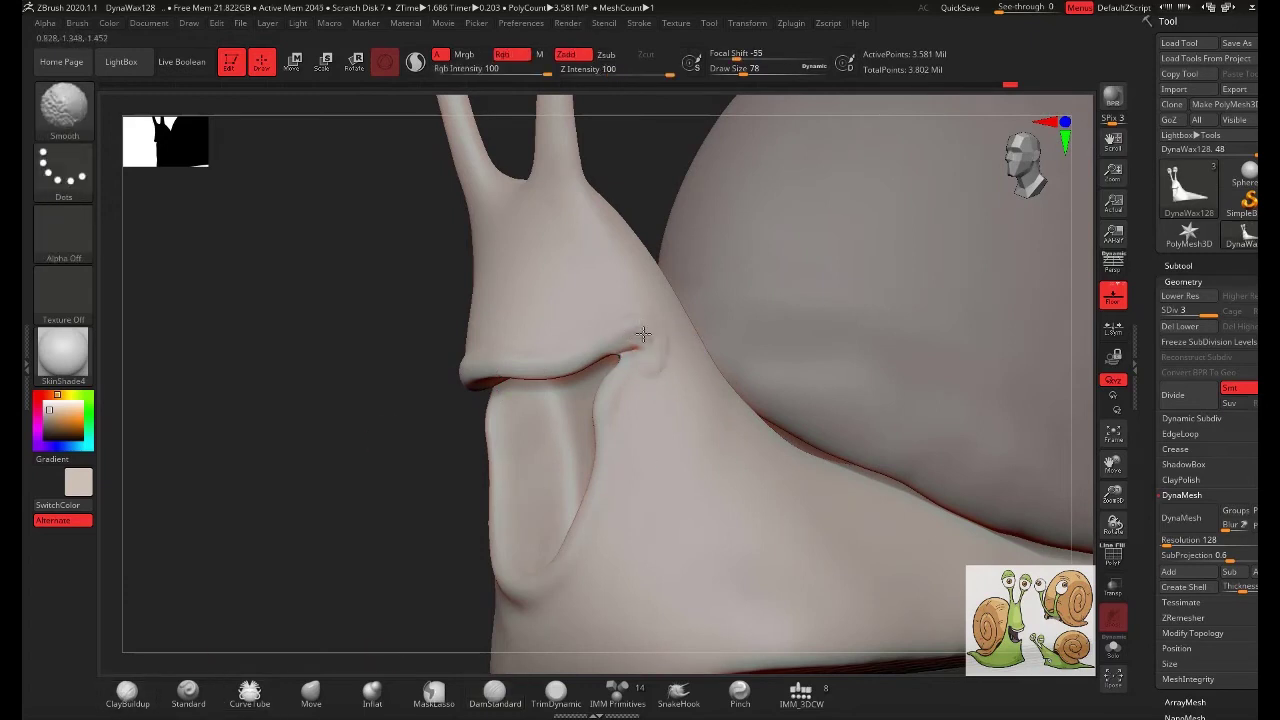
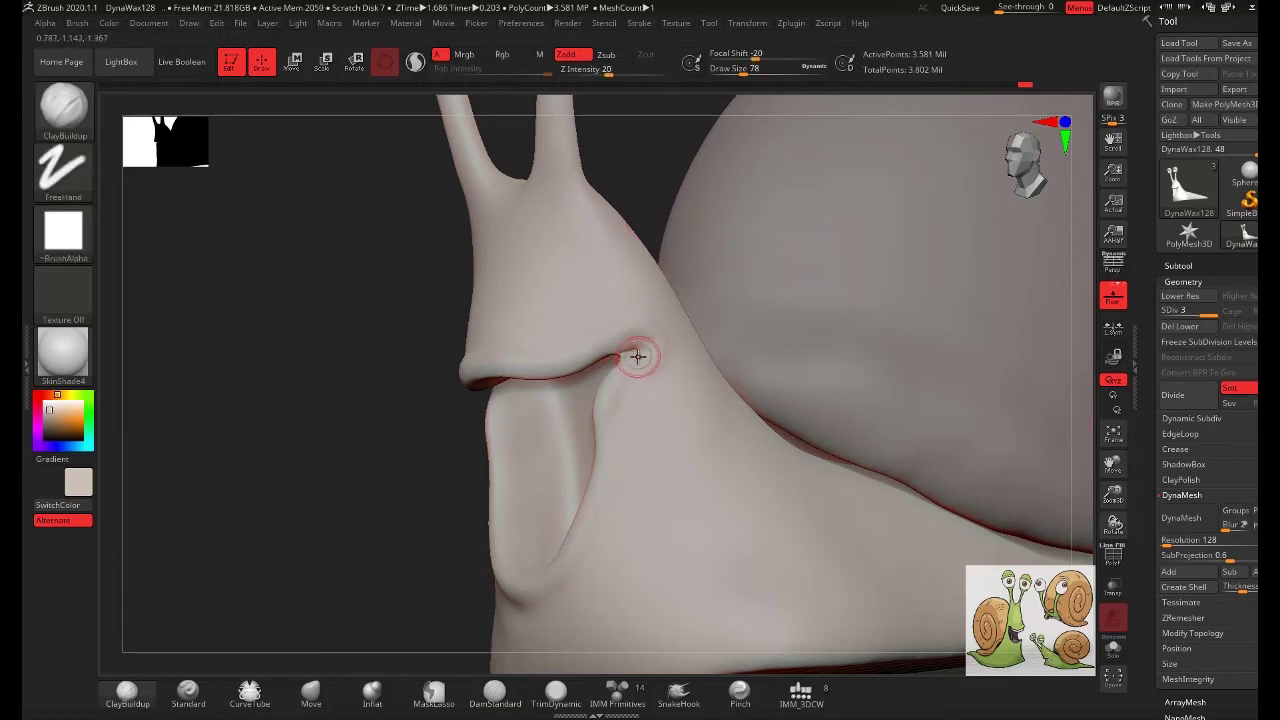
- Shift-smooth the upper-lip corner beside the mouth, then frame the snail in three-quarter view
key(shift)
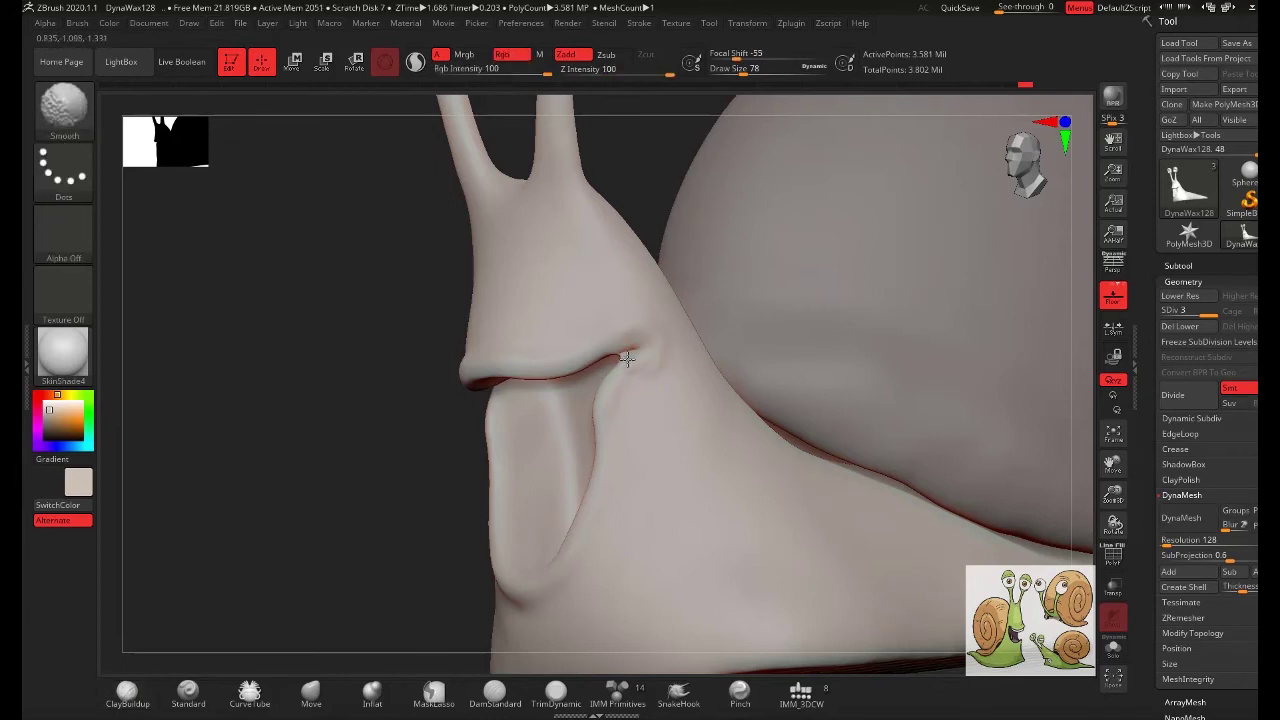
shift+drag(614, 372, 648, 371)
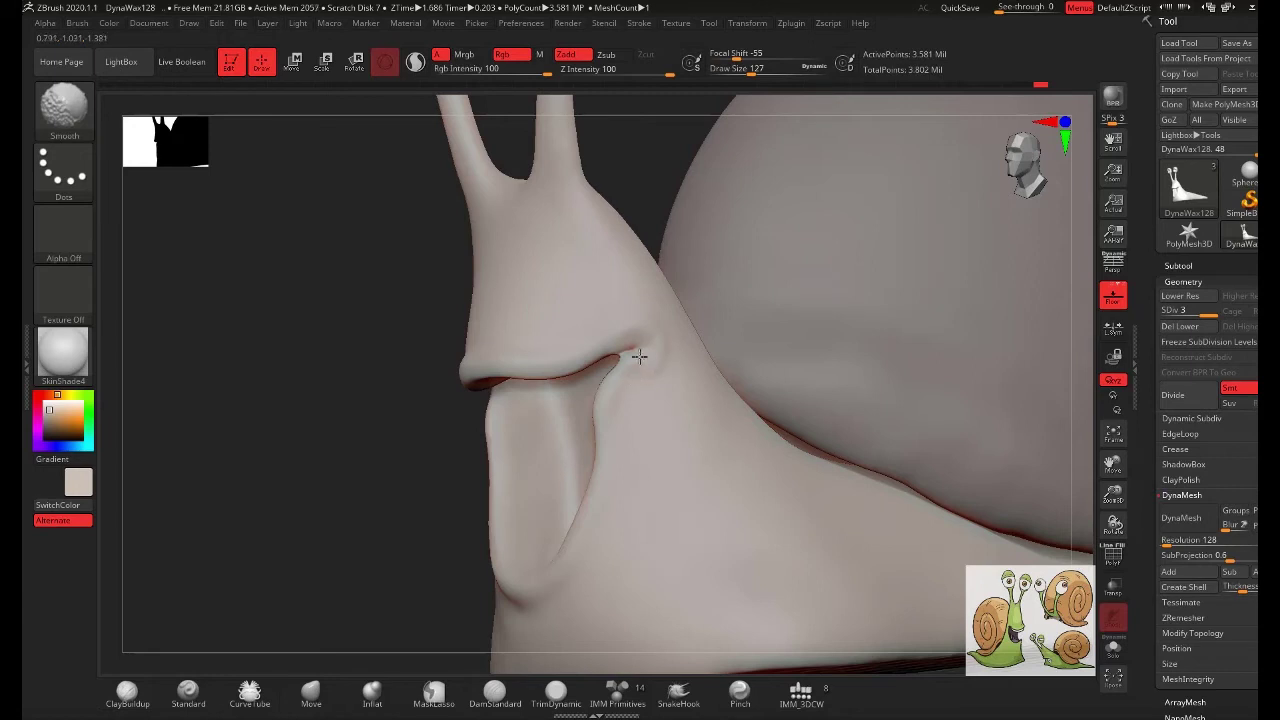
right_drag(639, 356, 498, 383)
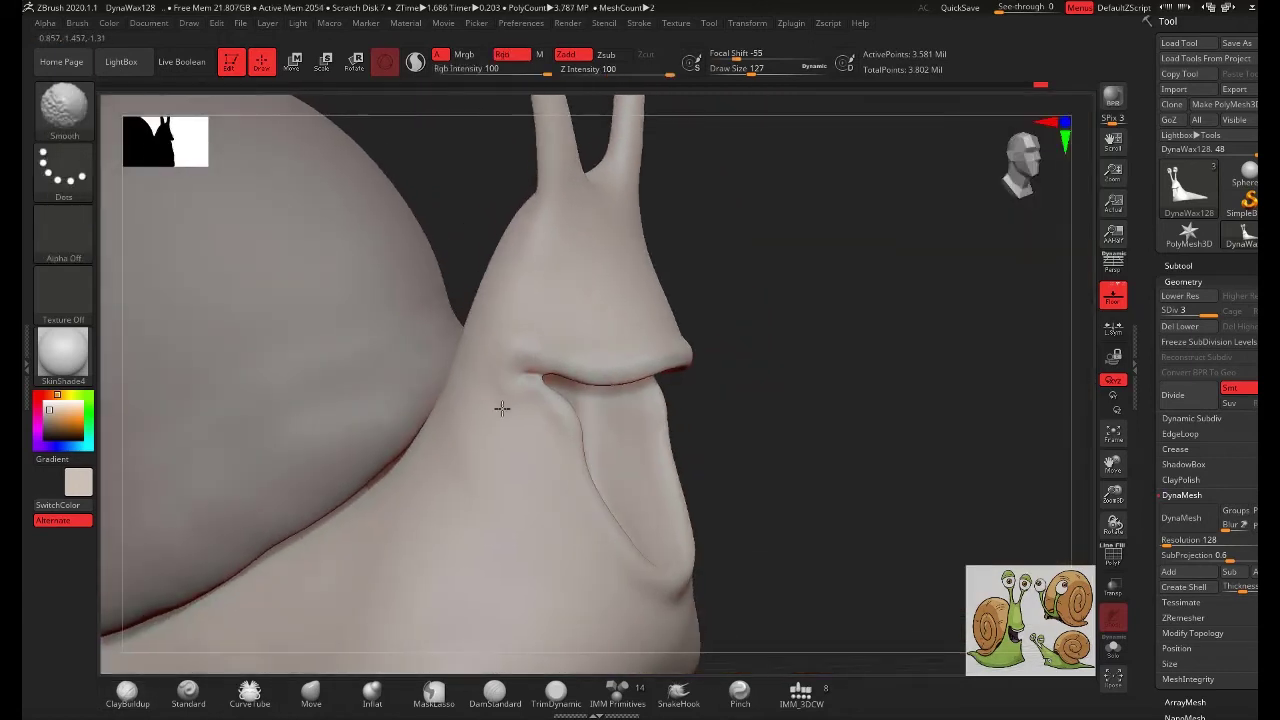
key(space)
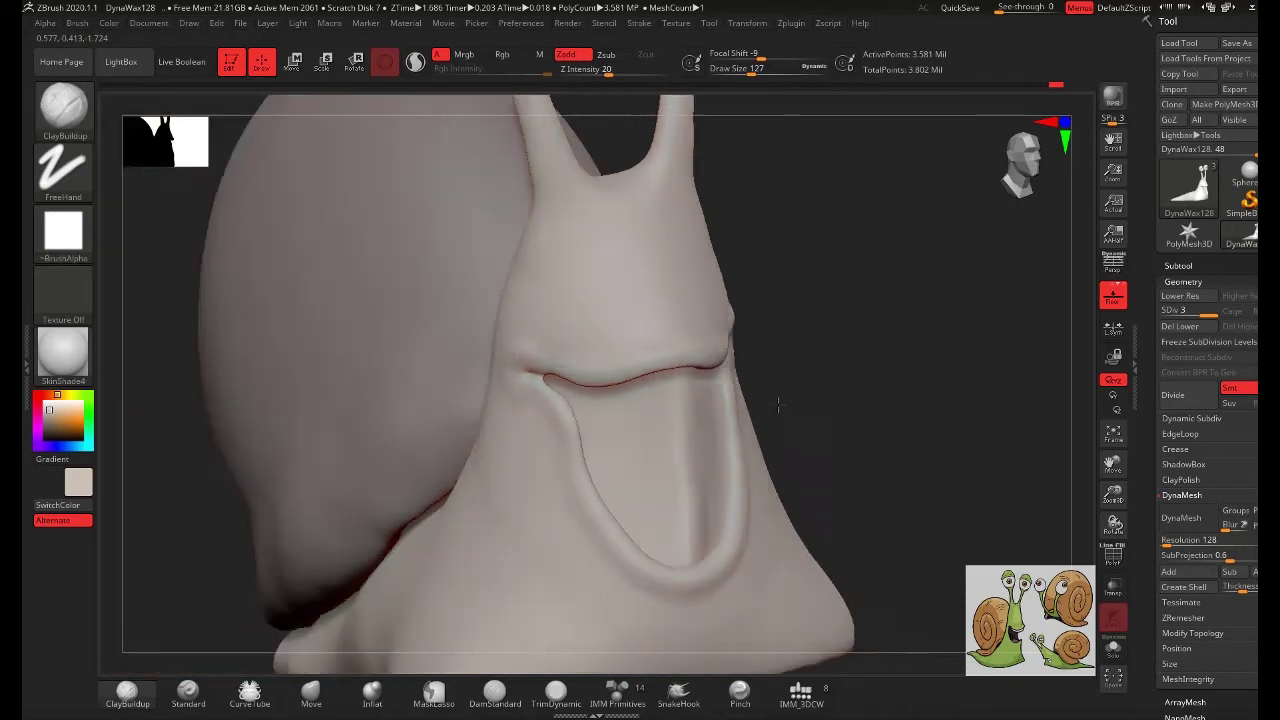
right_drag(483, 399, 866, 408)
key(f)
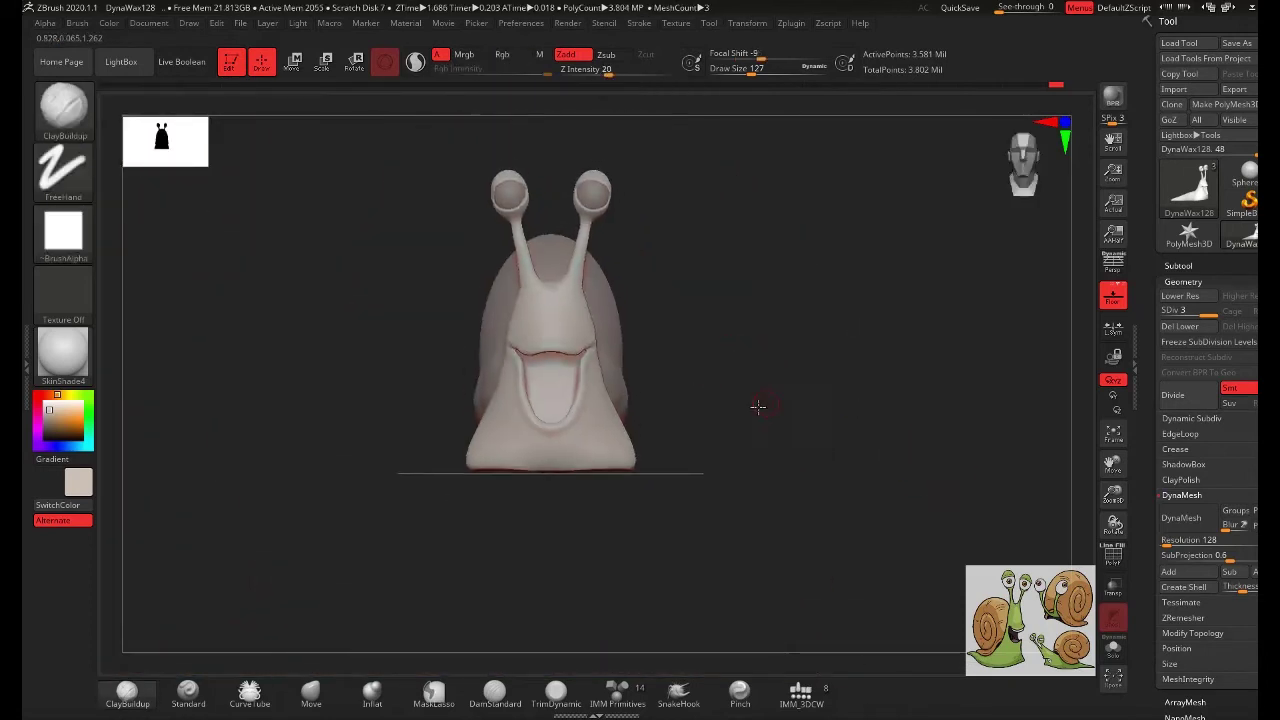
mouse_move(757, 408)
right_down()
mouse_move(754, 420)
mouse_move(654, 411)
right_up()
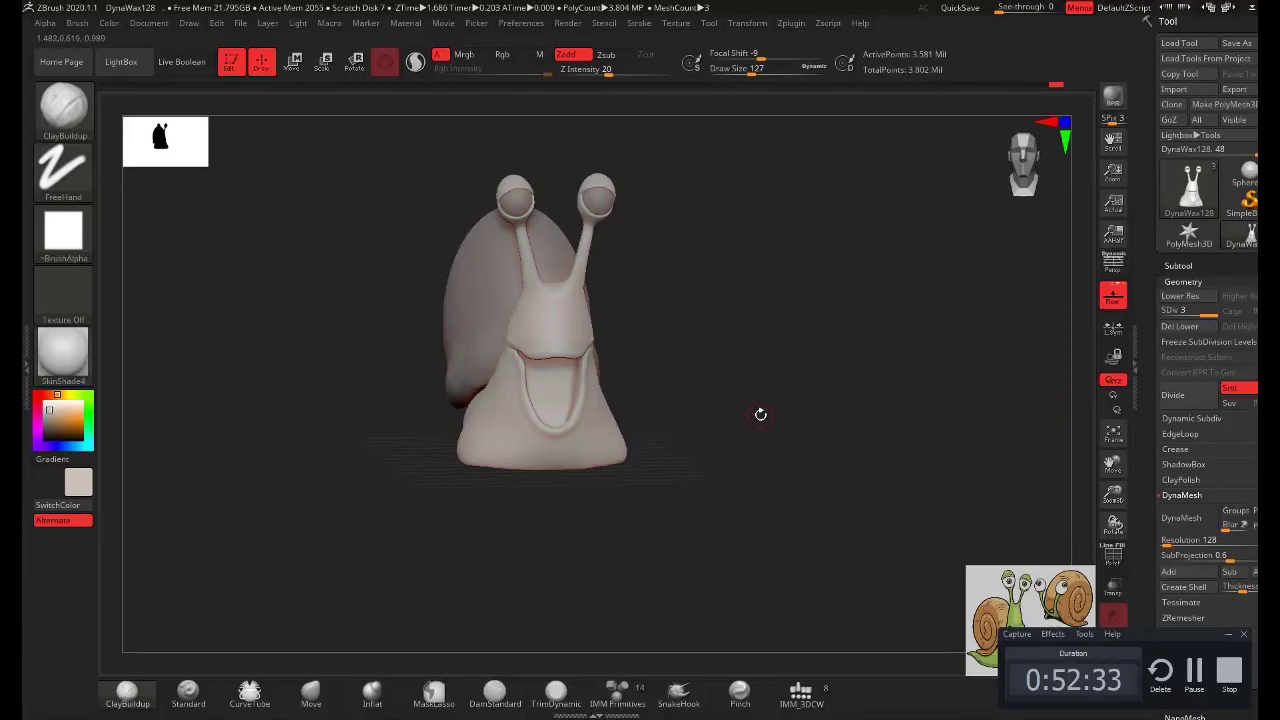
mouse_move(760, 414)
right_down()
mouse_move(731, 363)
mouse_move(749, 386)
mouse_move(736, 432)
mouse_move(794, 480)
mouse_move(763, 466)
mouse_move(773, 443)
mouse_move(914, 517)
mouse_move(872, 382)
mouse_move(889, 417)
right_up()
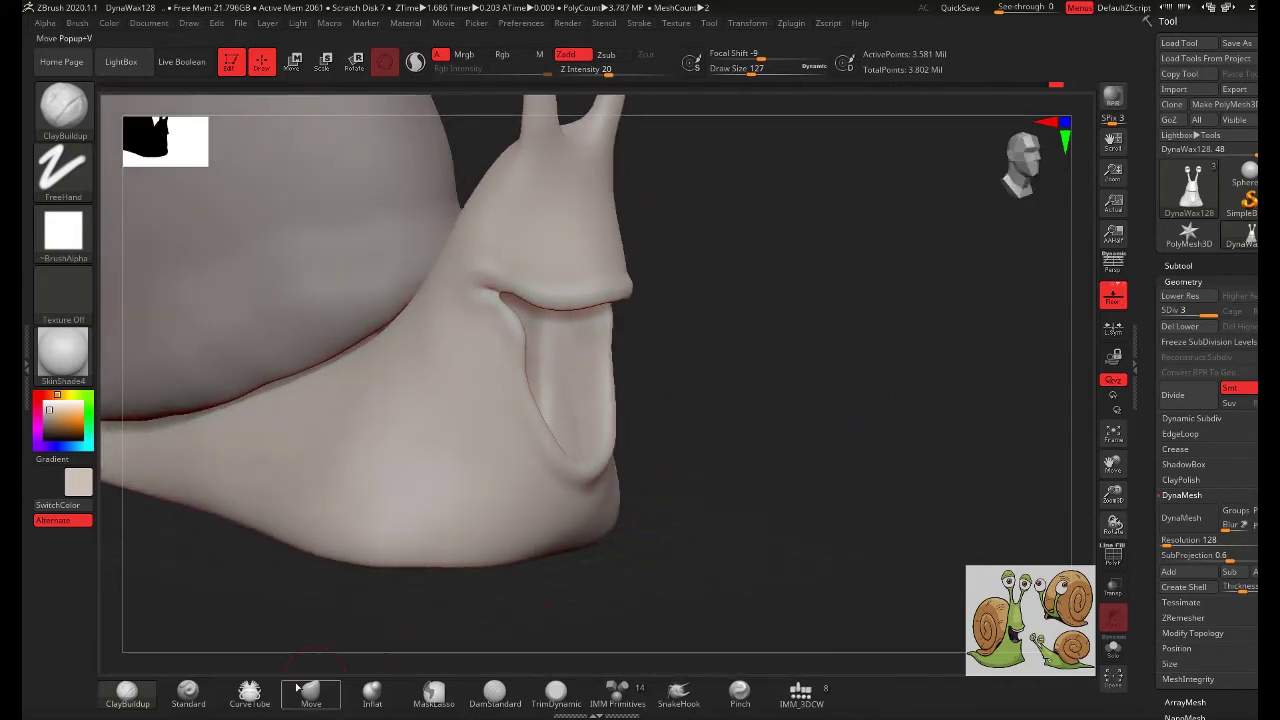
- Push the lower mouth corner with the Move brush to deepen the fold, checking from below and side
click(311, 690)
drag(605, 462, 598, 464)
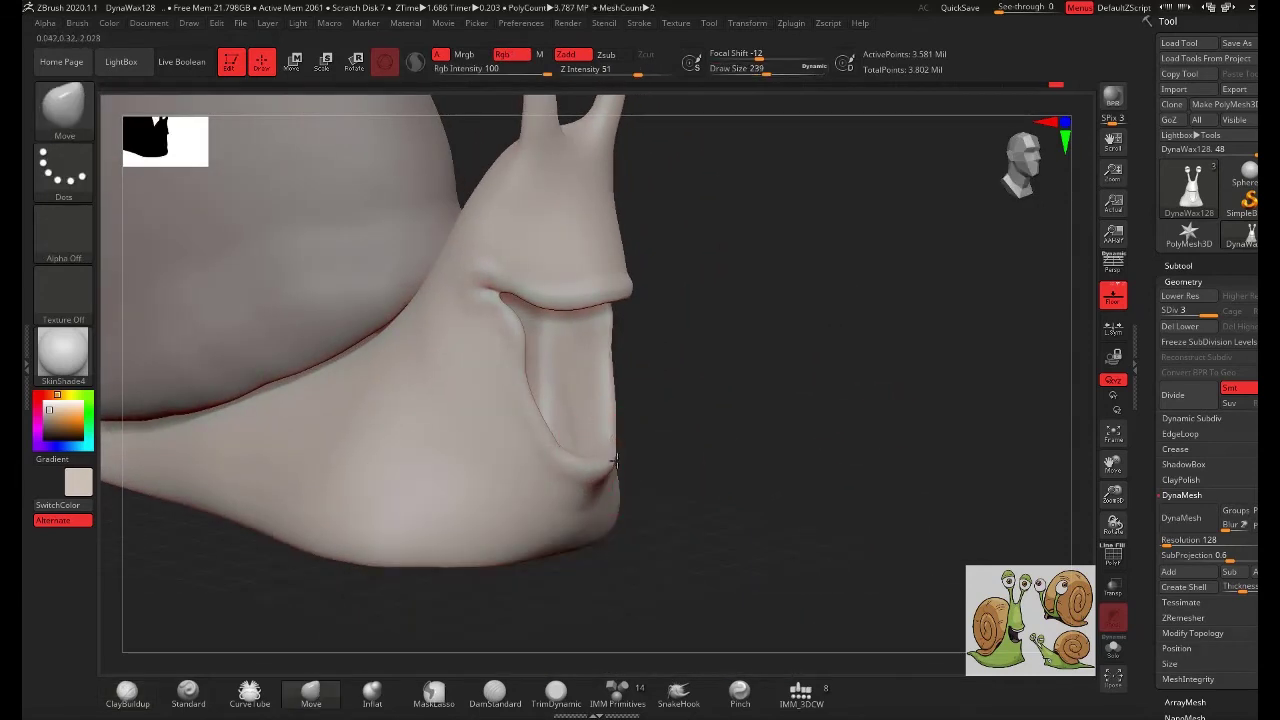
mouse_move(615, 460)
right_down()
mouse_move(614, 443)
mouse_move(857, 337)
mouse_move(628, 437)
mouse_move(689, 420)
mouse_move(451, 486)
mouse_move(568, 546)
mouse_move(665, 340)
right_up()
mouse_move(717, 430)
right_down()
mouse_move(694, 514)
mouse_move(846, 429)
mouse_move(694, 432)
mouse_move(720, 460)
mouse_move(617, 480)
mouse_move(917, 400)
mouse_move(760, 451)
mouse_move(783, 408)
mouse_move(720, 420)
mouse_move(775, 415)
right_up()
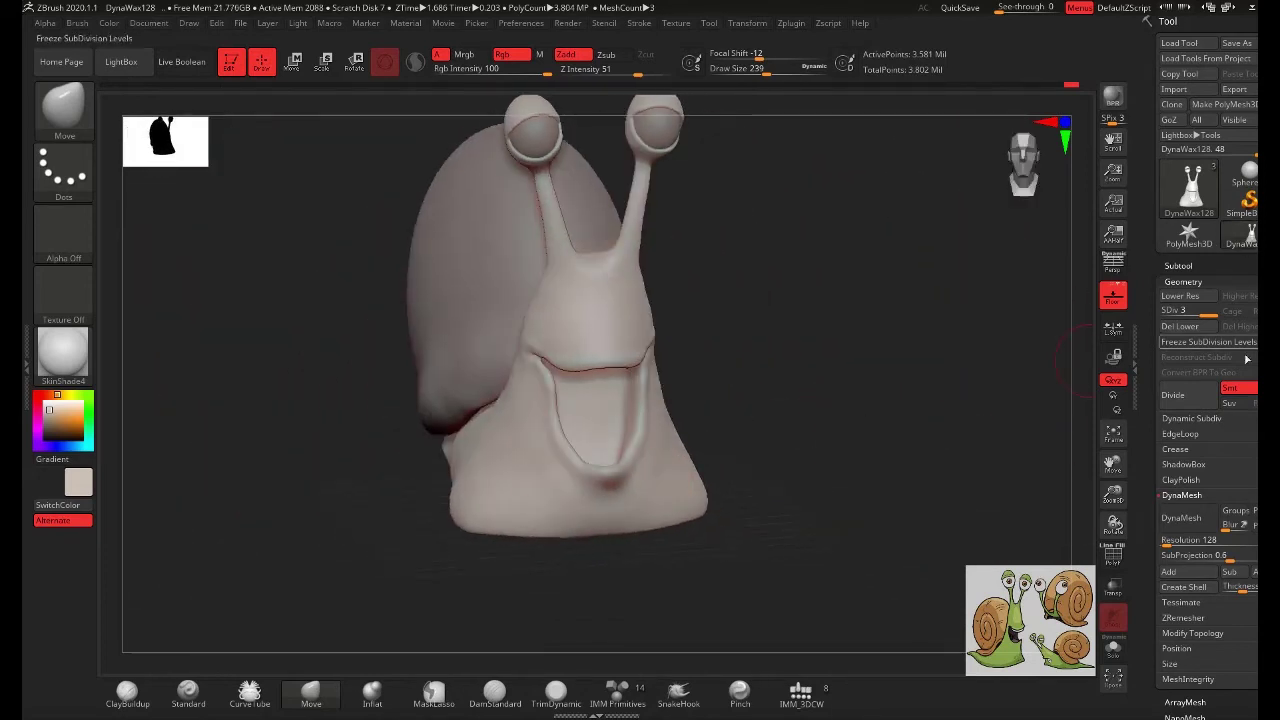
- Append a Sphere3D subtool and make it the active subtool
click(1178, 265)
click(1237, 510)
click(808, 445)
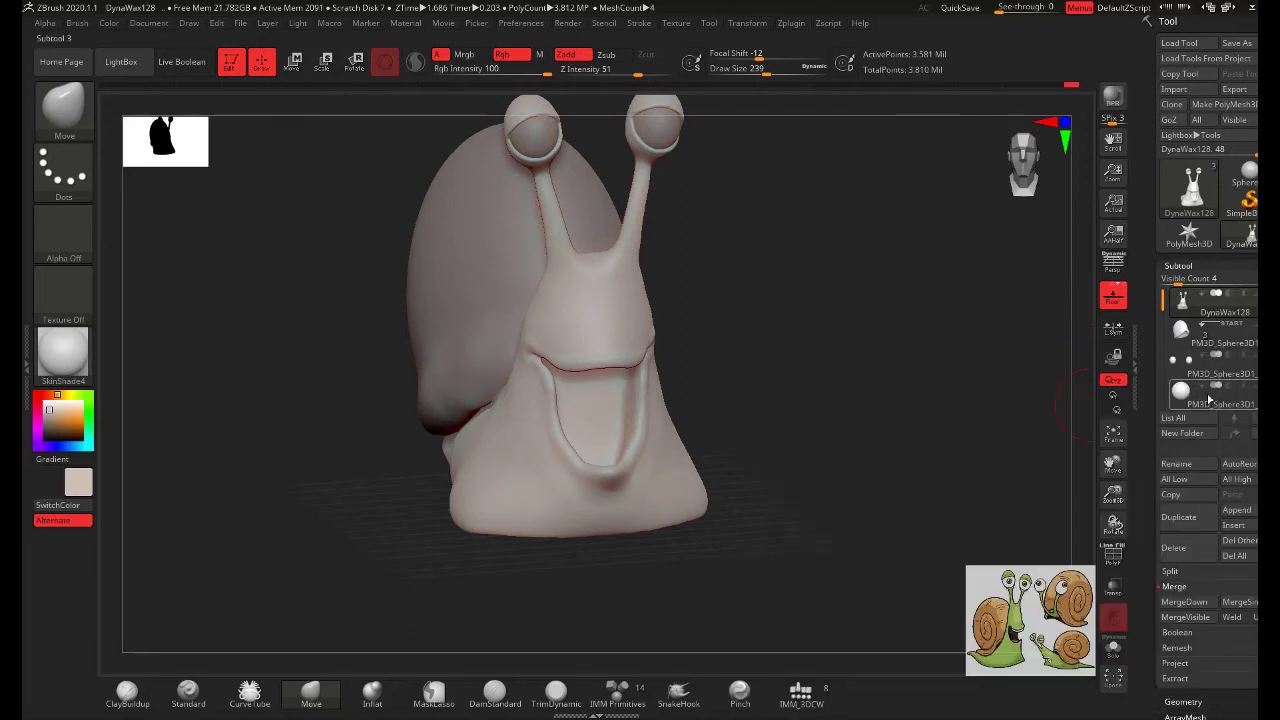
click(1205, 331)
- Scale the sphere into a flat disc and lower it within the mouth
key(w)
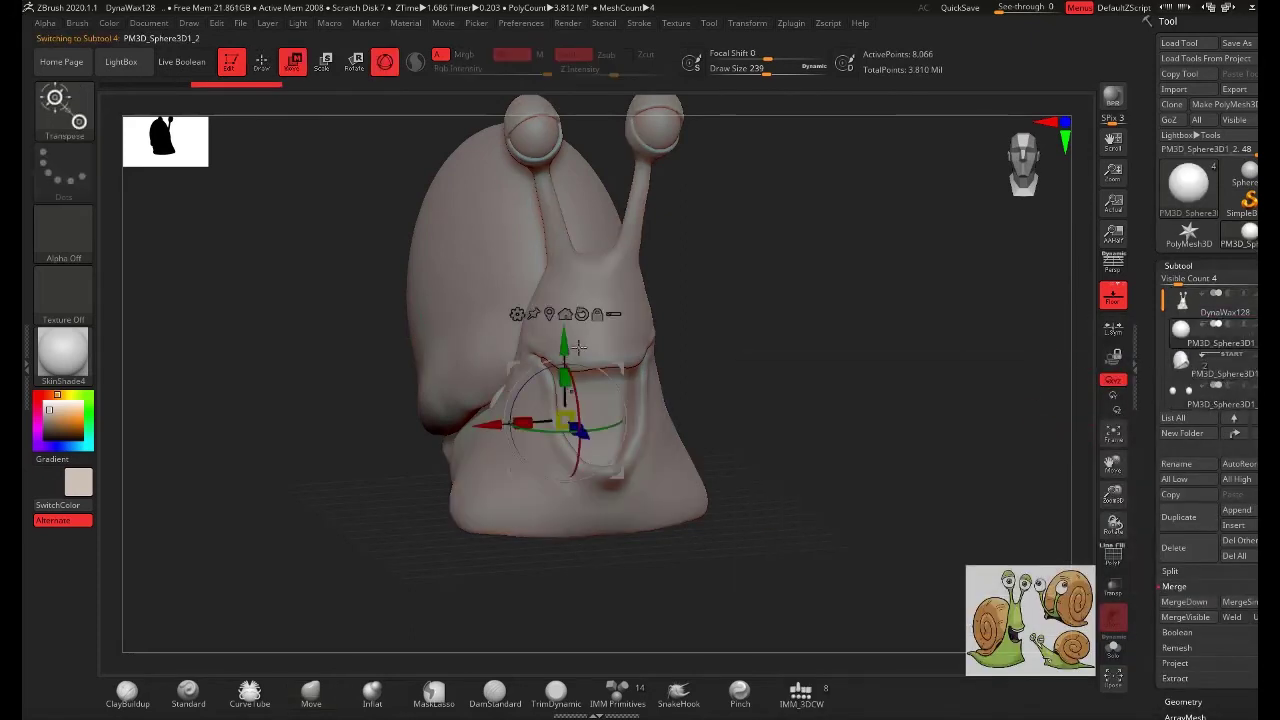
drag(566, 432, 600, 420)
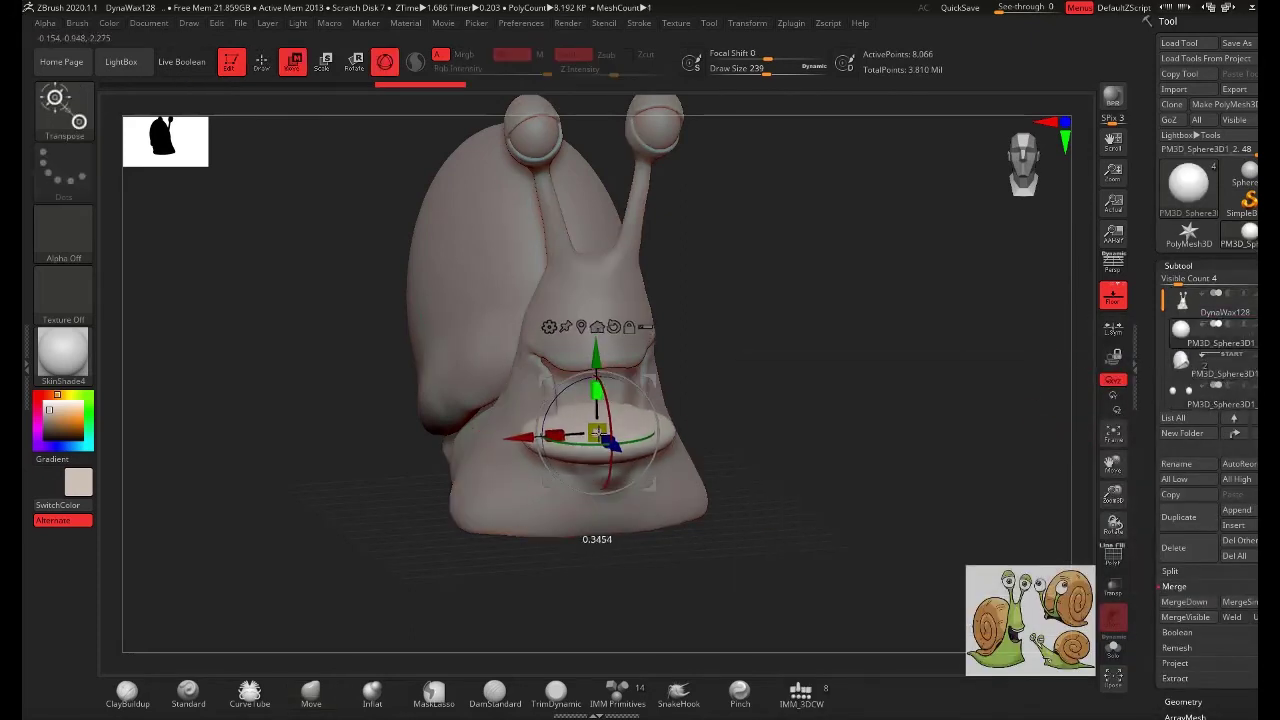
click(596, 432)
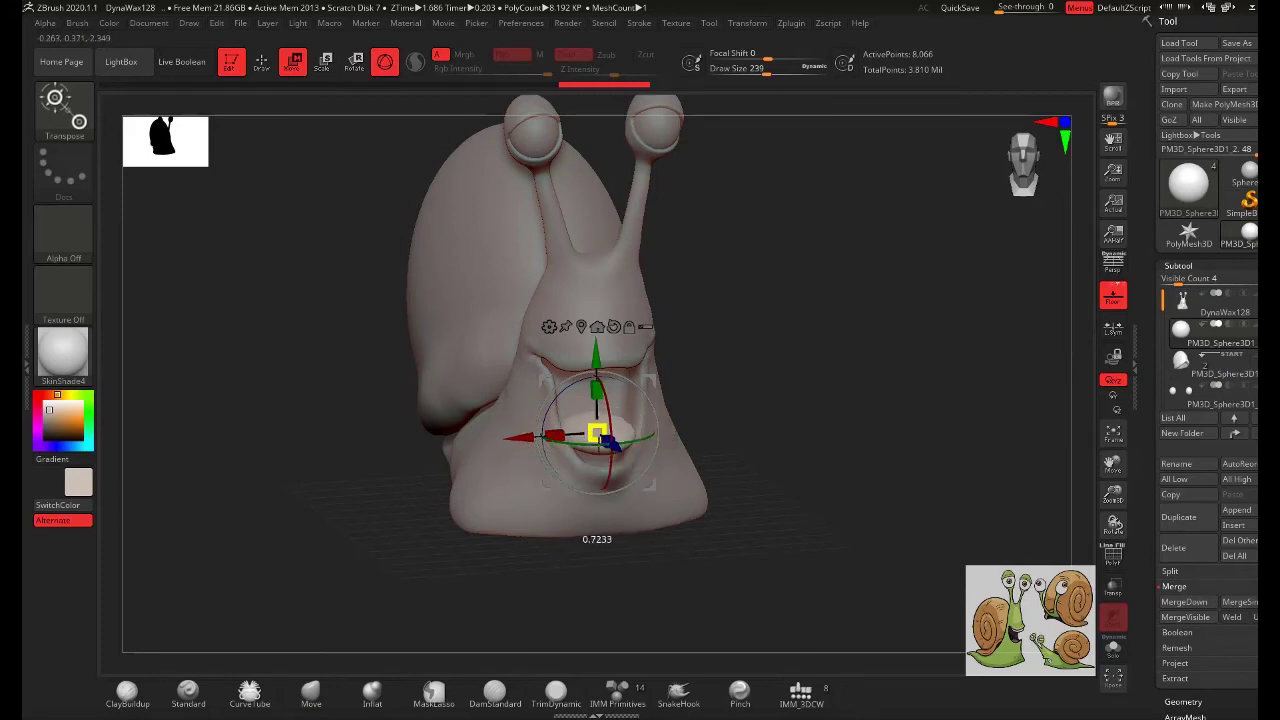
drag(596, 350, 596, 372)
drag(740, 400, 701, 381)
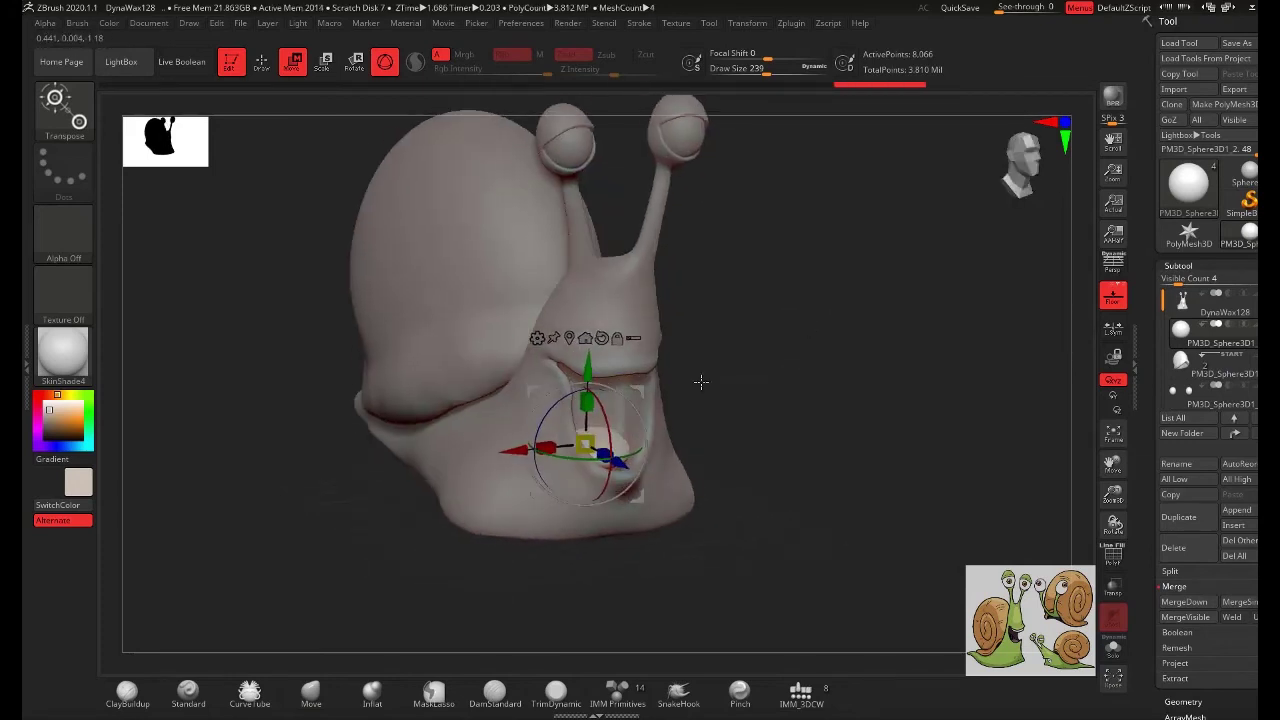
mouse_move(814, 337)
mouse_down()
mouse_move(860, 340)
mouse_move(800, 334)
mouse_move(789, 363)
mouse_move(800, 357)
mouse_move(800, 381)
mouse_move(770, 440)
mouse_up()
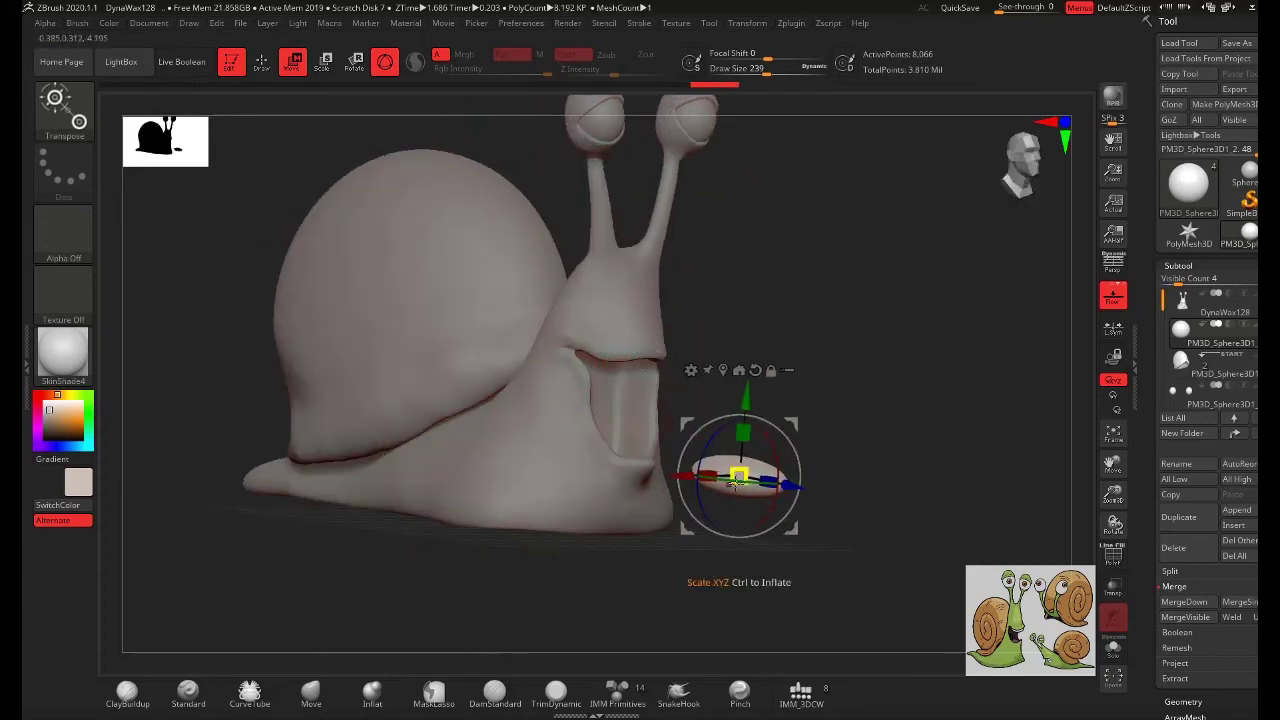
- Select the Move brush with the B-M-V shortcut and adjust its size
key(b)
key(m)
key(v)
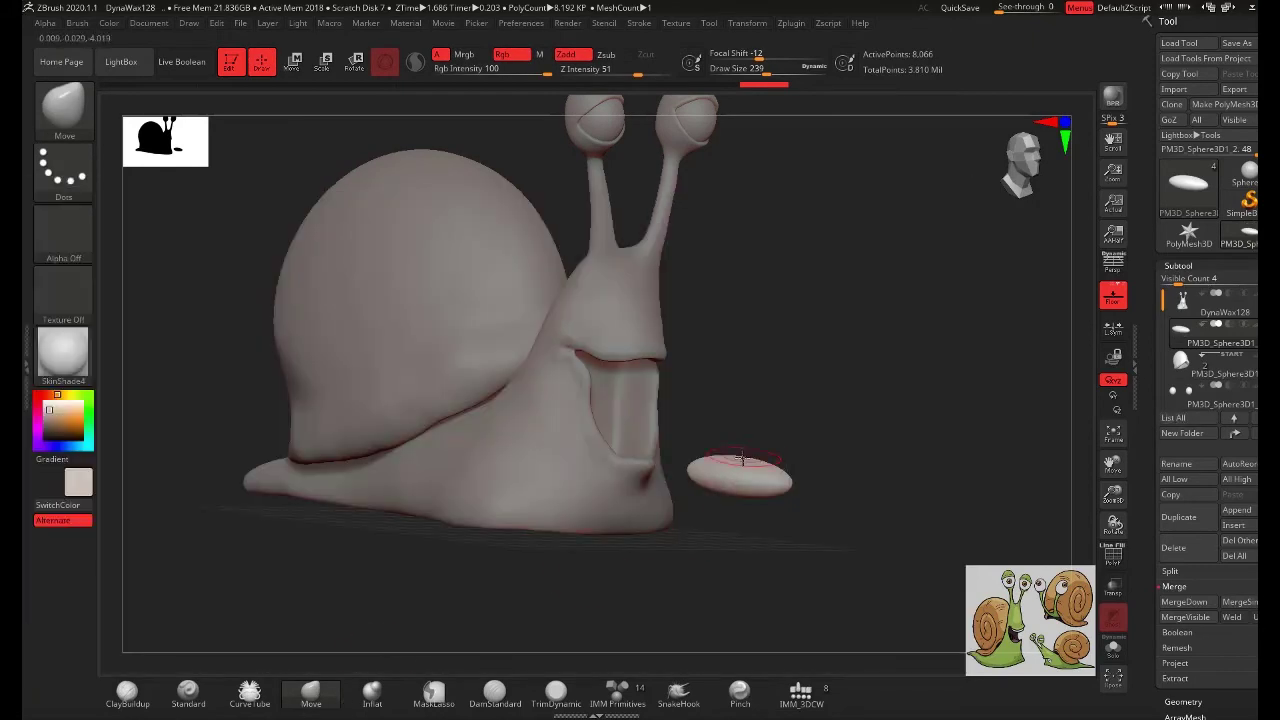
key(space)
- Tilt the disc level and move it down into the lower mouth, checking front and side views
mouse_move(740, 490)
right_down()
mouse_move(732, 478)
mouse_move(754, 451)
mouse_move(817, 517)
mouse_move(737, 475)
right_up()
mouse_move(890, 465)
right_down()
mouse_move(820, 549)
mouse_move(819, 440)
mouse_move(894, 414)
mouse_move(543, 531)
mouse_move(727, 347)
mouse_move(1003, 366)
mouse_move(616, 505)
mouse_move(857, 434)
mouse_move(645, 513)
right_up()
key(w)
drag(645, 512, 621, 513)
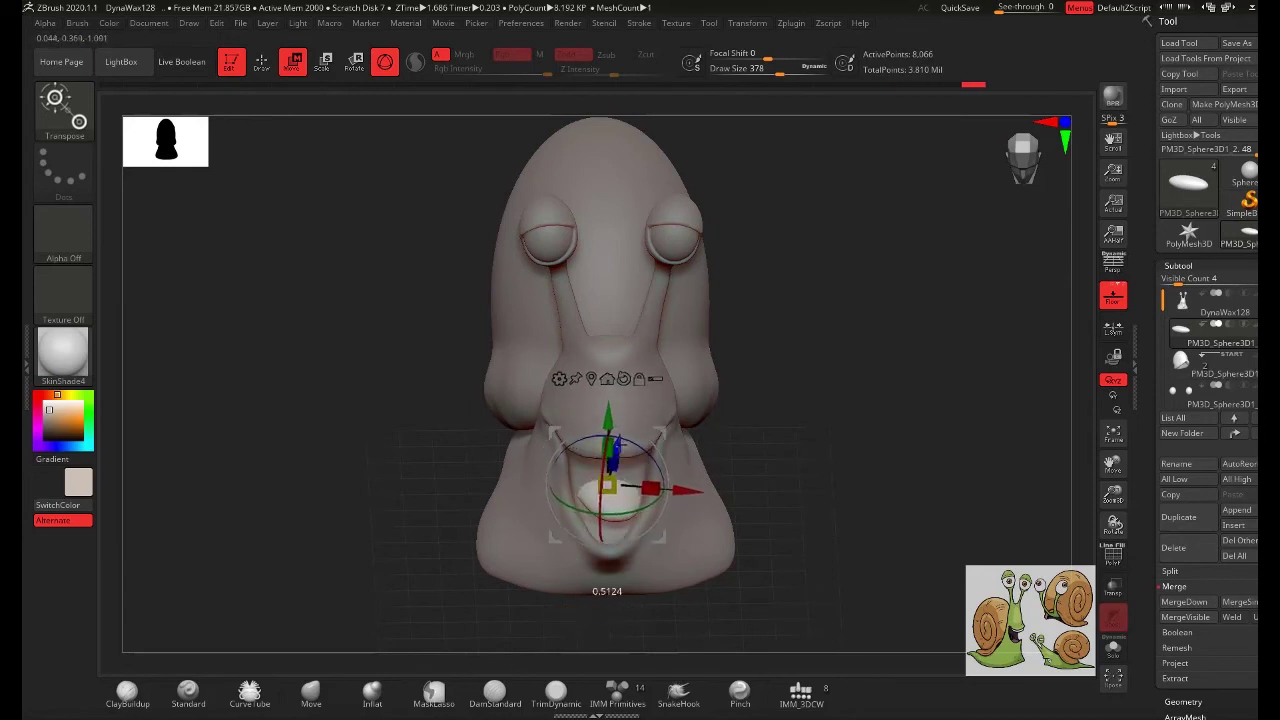
mouse_move(596, 517)
right_down()
mouse_move(800, 466)
mouse_move(794, 478)
mouse_move(785, 417)
mouse_move(803, 446)
right_up()
right_drag(638, 427, 665, 424)
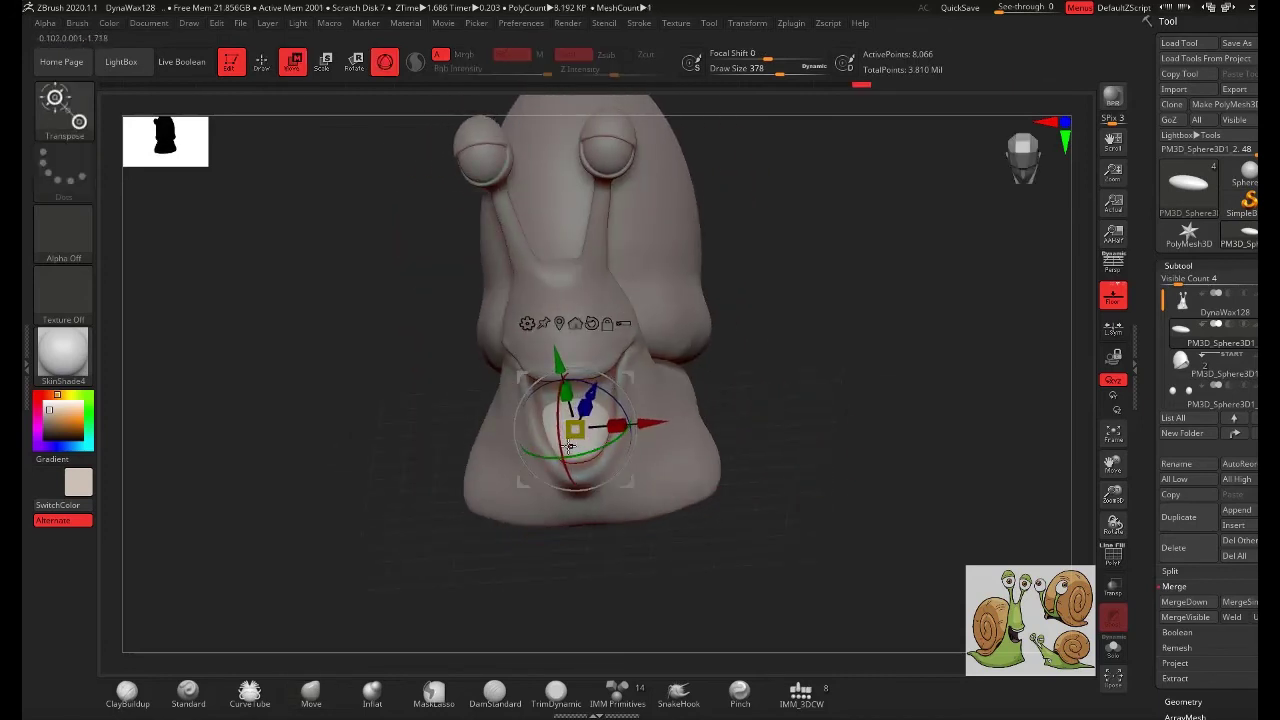
drag(590, 405, 568, 437)
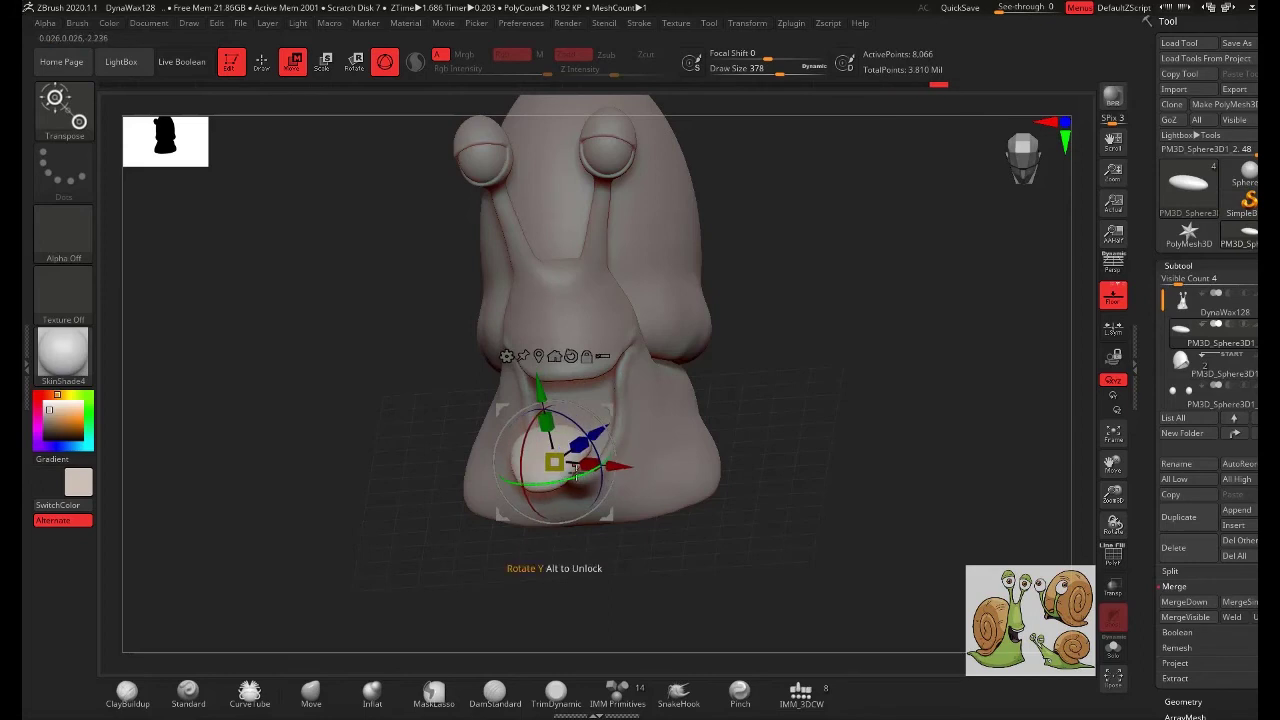
right_drag(788, 412, 777, 418)
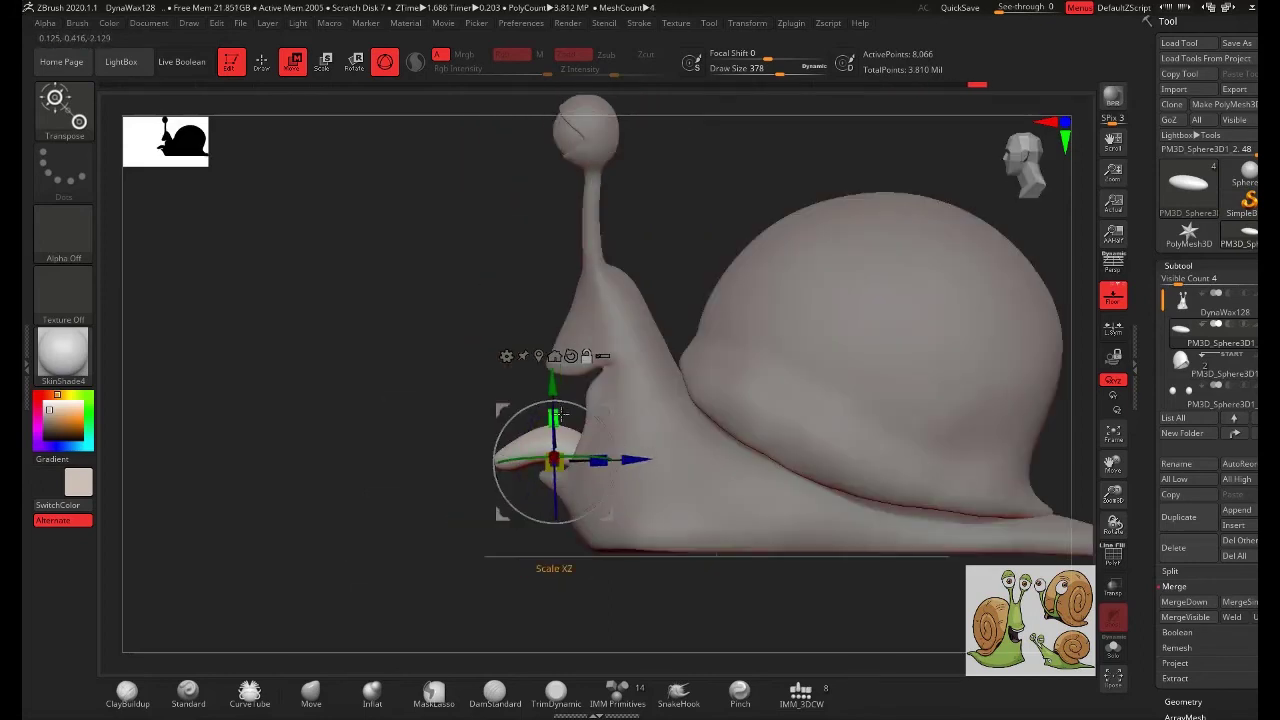
mouse_move(545, 428)
right_down()
mouse_move(431, 442)
mouse_move(496, 446)
right_up()
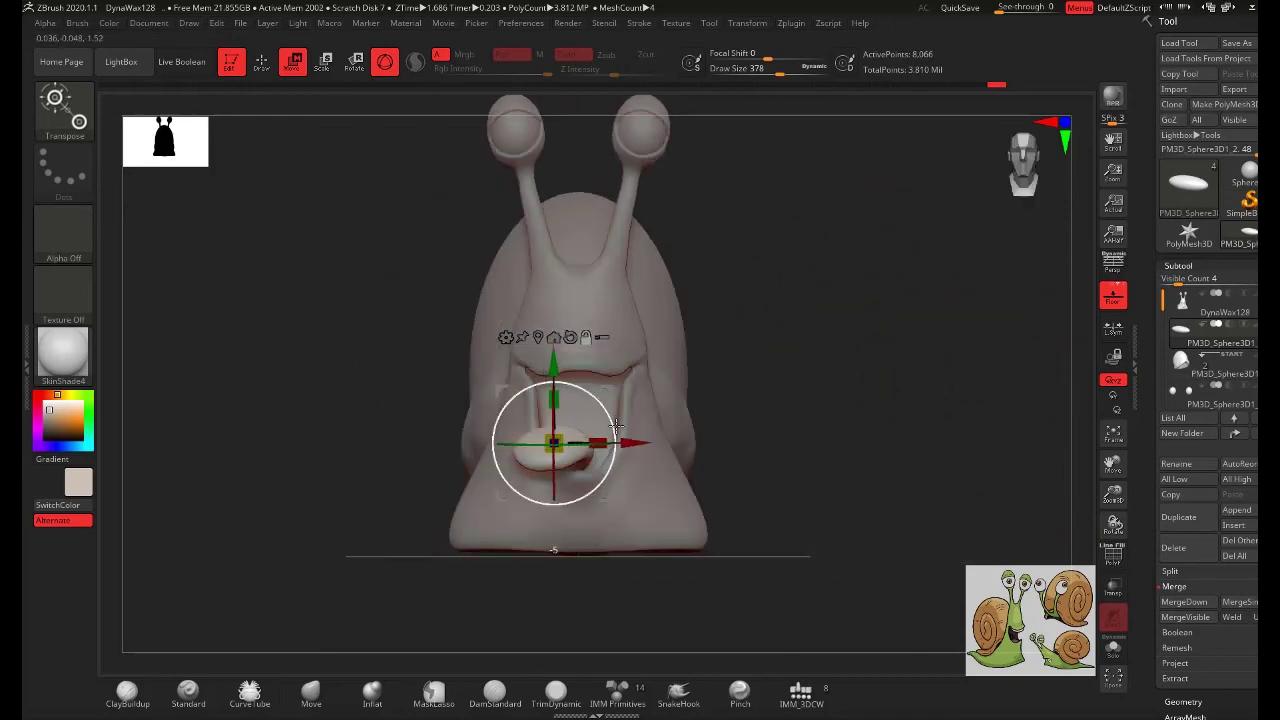
right_drag(758, 338, 580, 442)
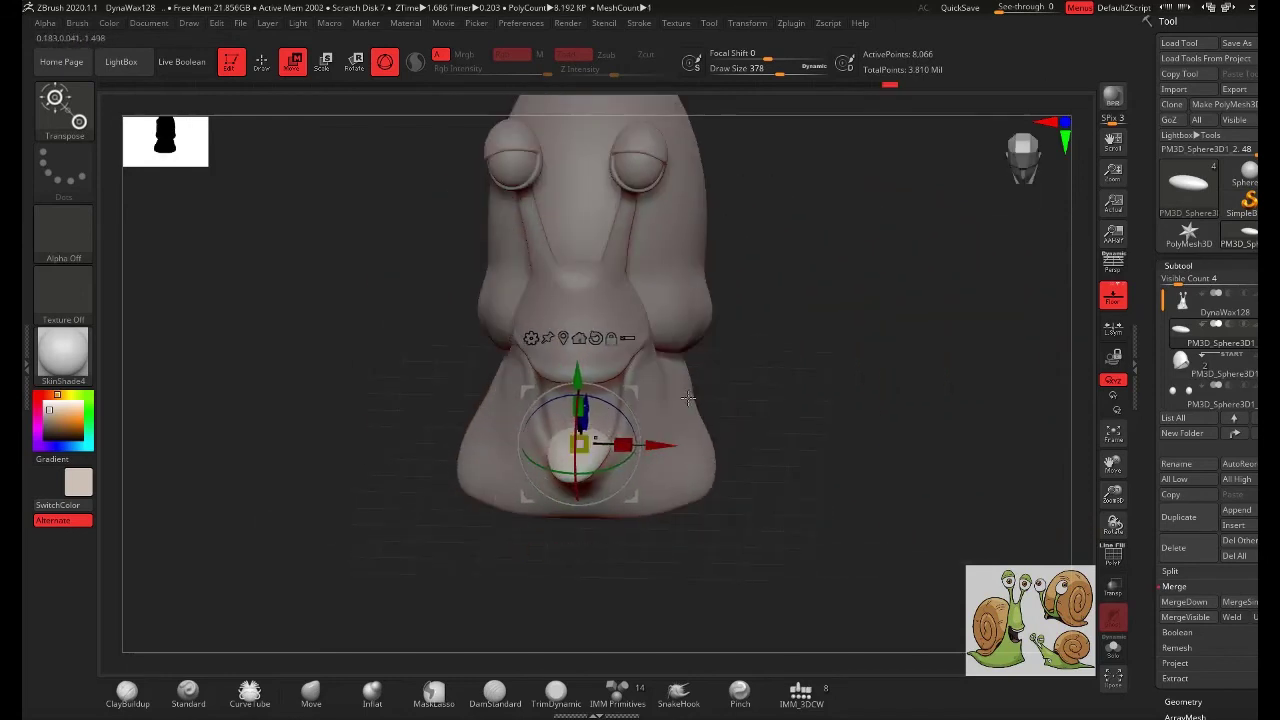
mouse_move(688, 398)
right_down()
mouse_move(690, 432)
mouse_move(846, 383)
mouse_move(823, 400)
mouse_move(943, 403)
right_up()
- Select the snail body subtool, shrink the brush, and zoom in on the open mouth
click(1203, 313)
key(q)
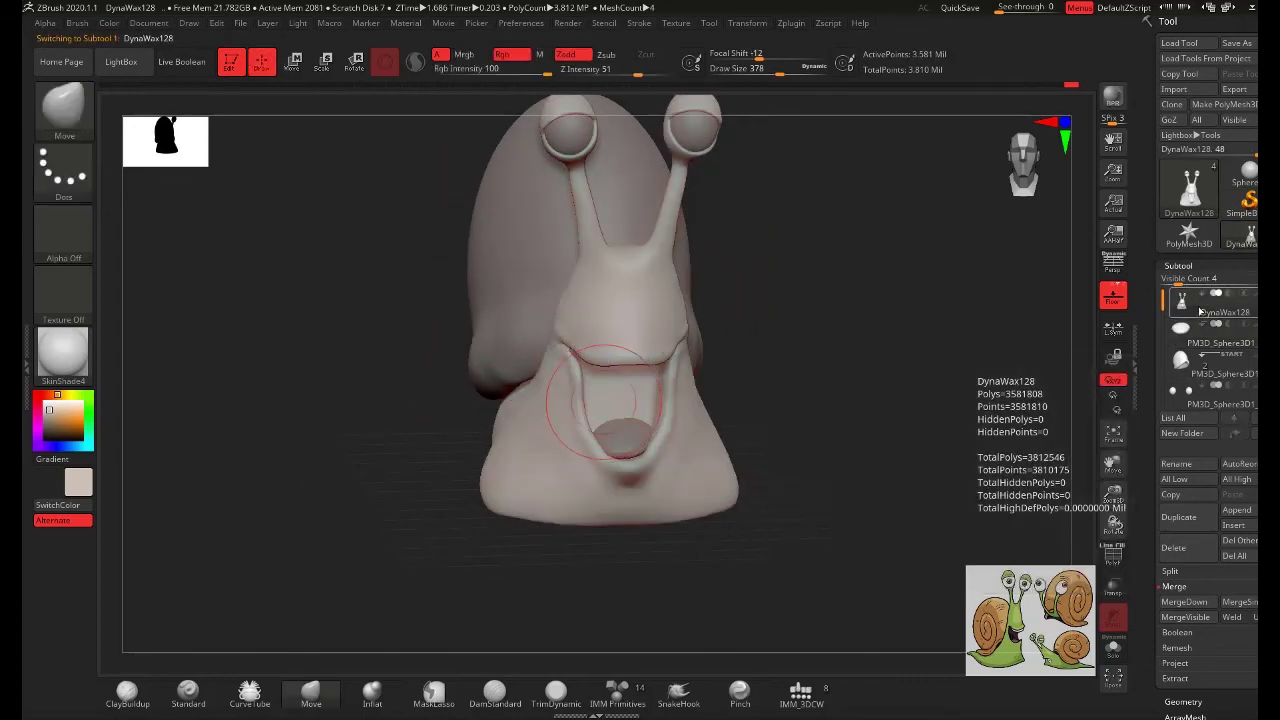
key(space)
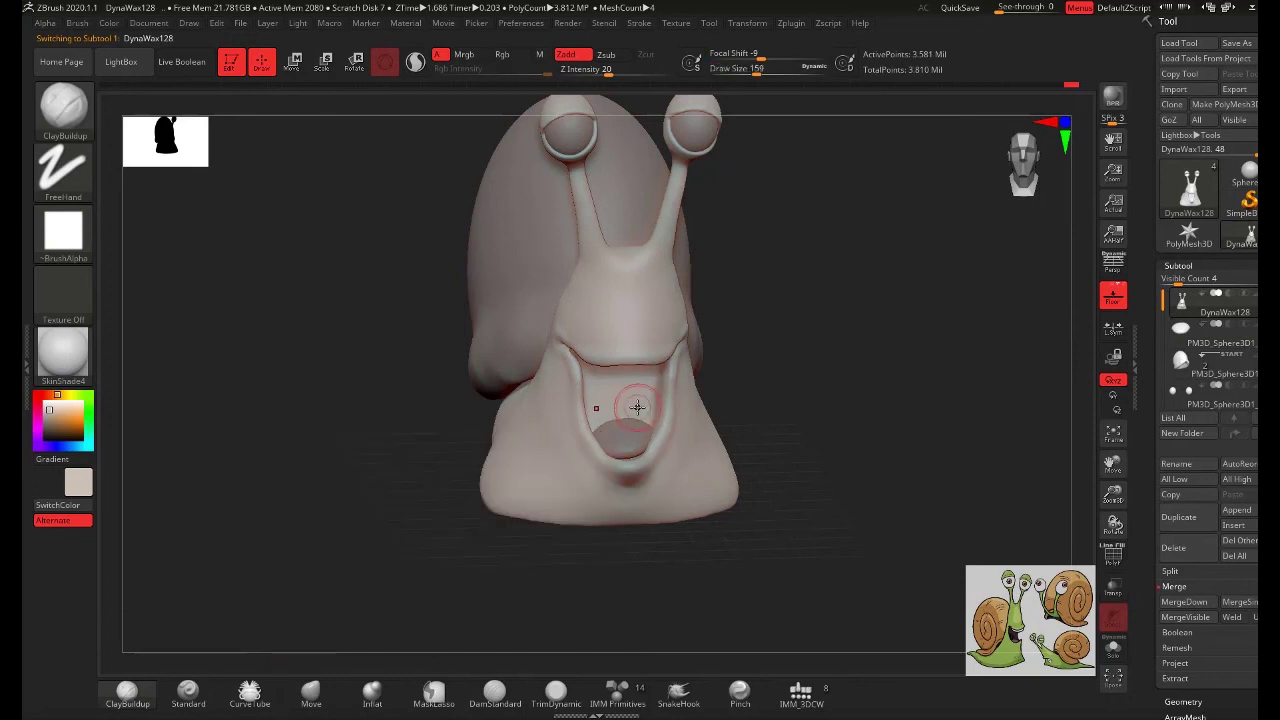
key(ctrl)
mouse_move(626, 396)
right_down()
mouse_move(743, 457)
mouse_move(800, 391)
right_up()
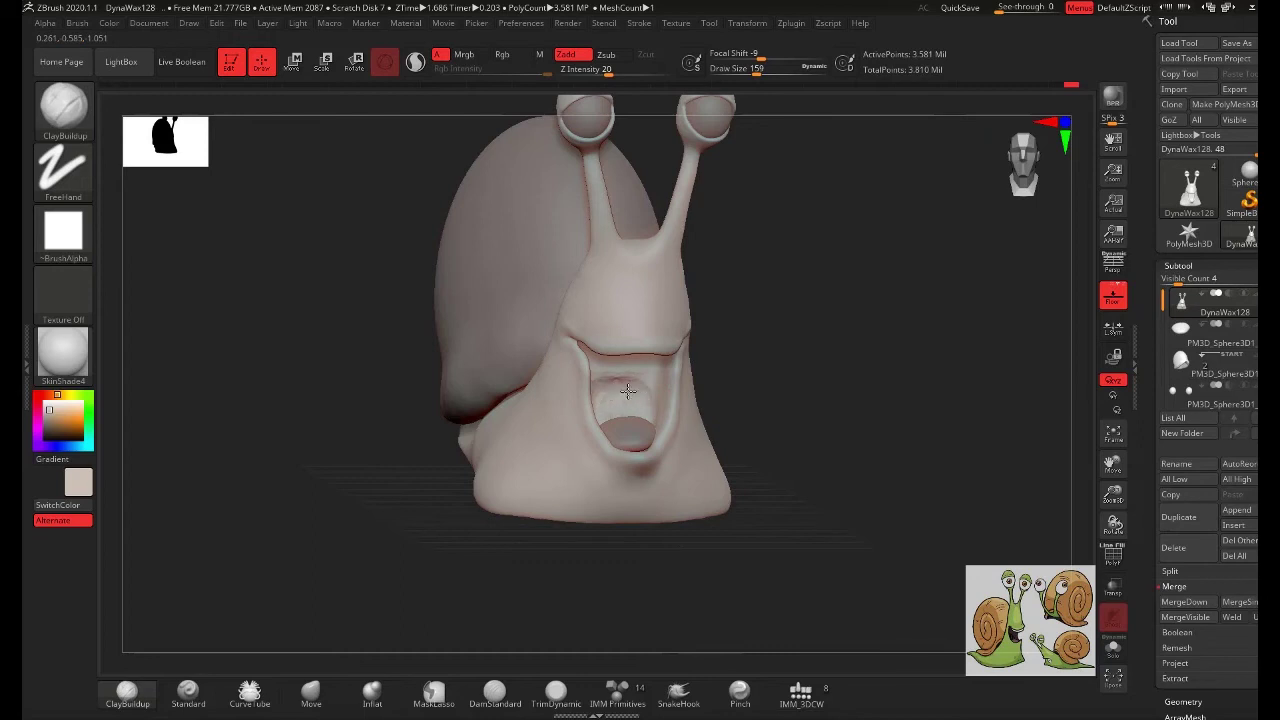
mouse_move(622, 413)
right_down()
mouse_move(811, 371)
mouse_move(614, 416)
right_up()
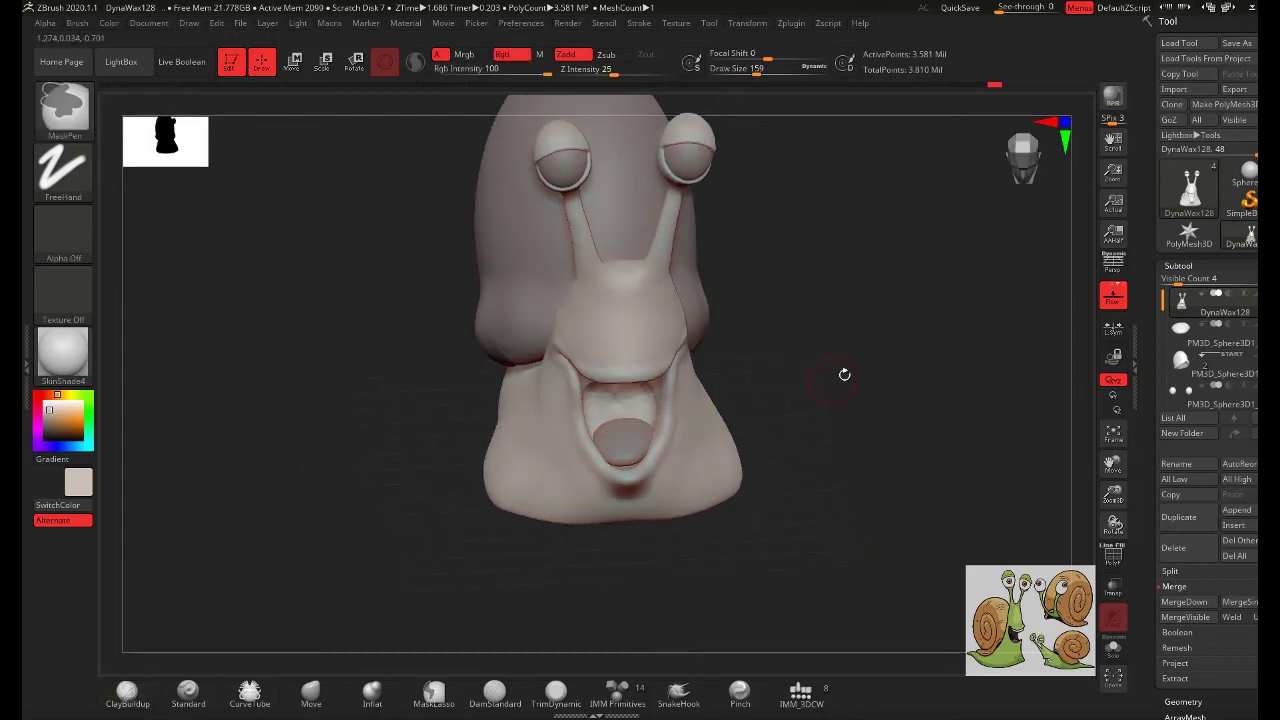
ctrl+right_drag(846, 371, 740, 506)
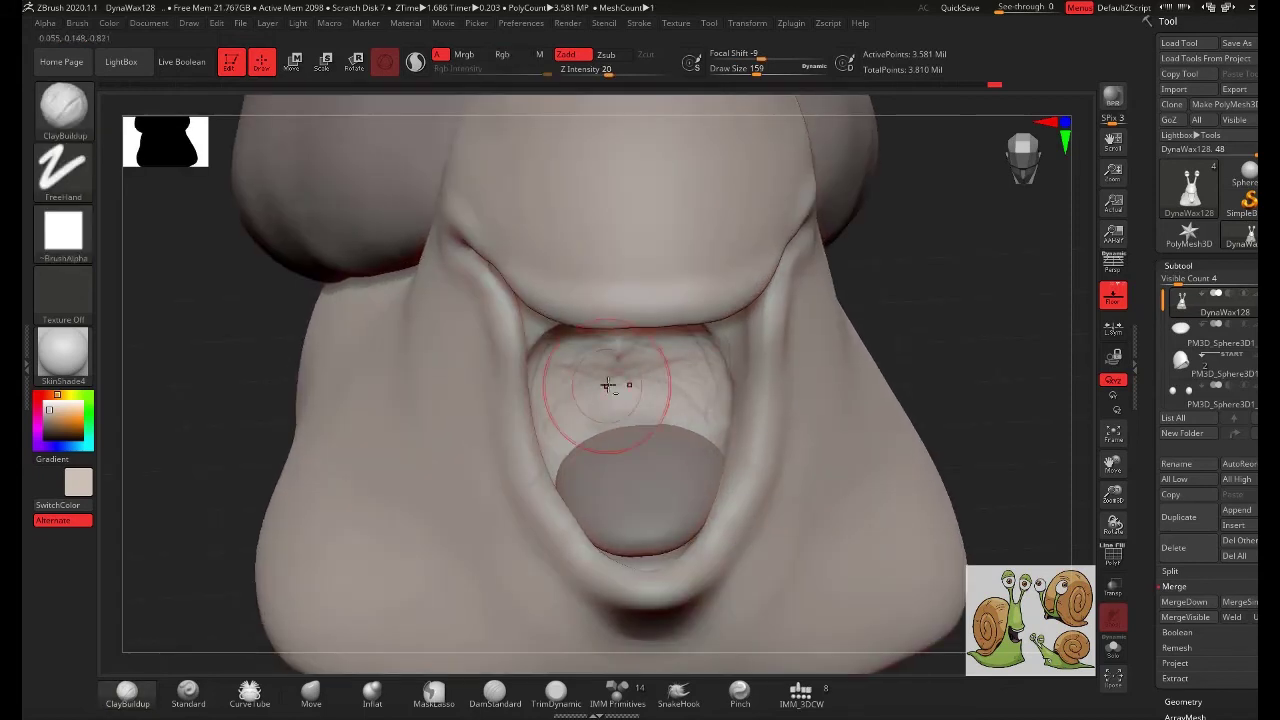
- Build up clay and fill the crease on the upper mouth interior
key(shift)
right_drag(658, 464, 625, 286)
drag(657, 323, 640, 340)
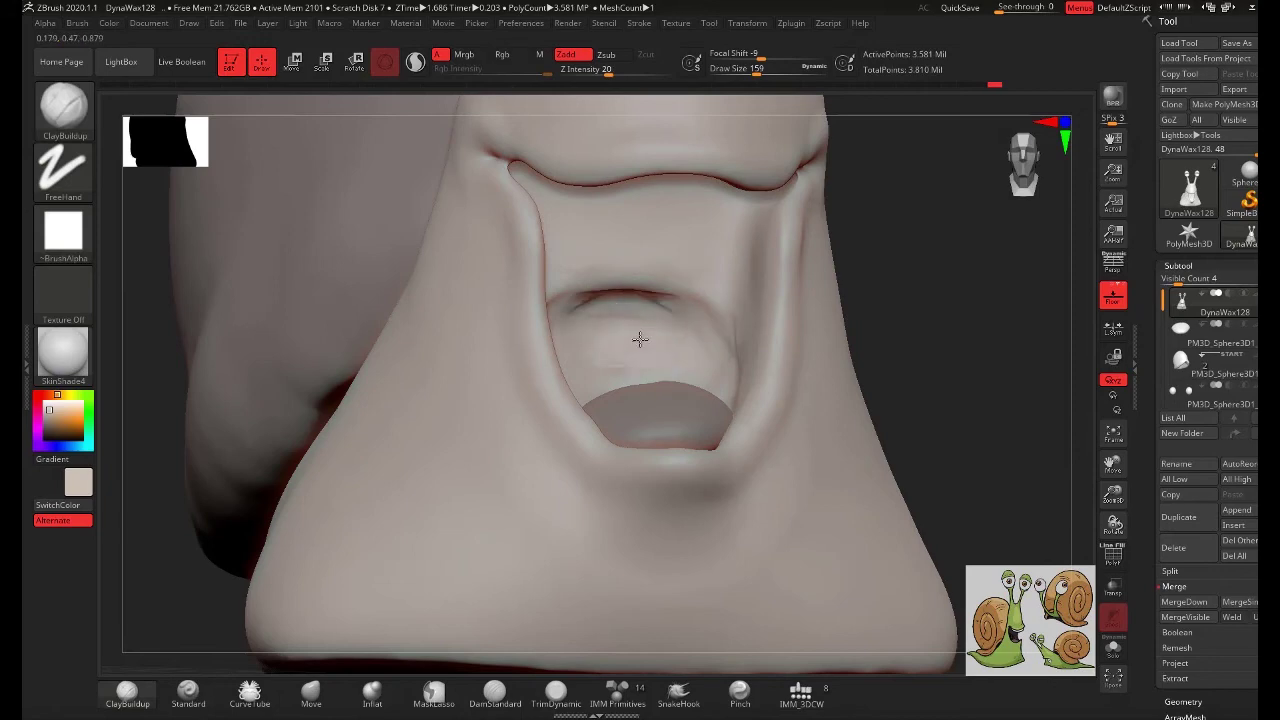
drag(676, 295, 638, 318)
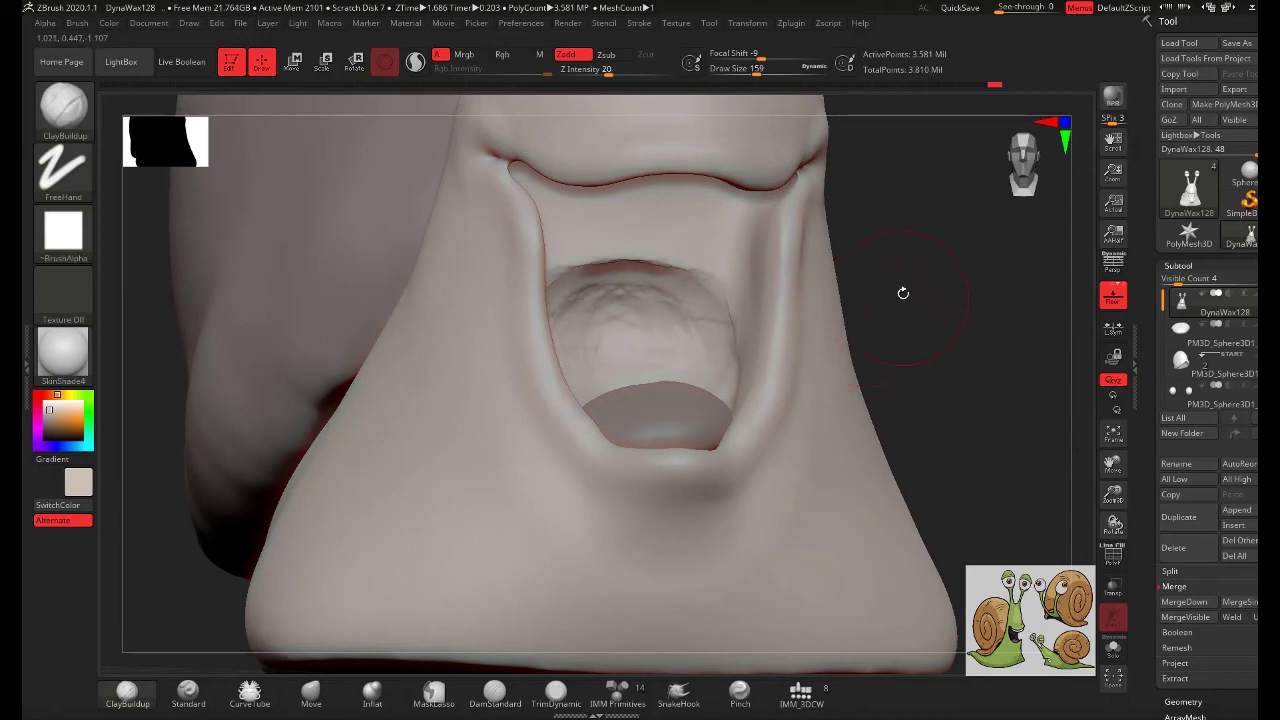
mouse_move(903, 293)
right_down()
mouse_move(790, 390)
mouse_move(951, 343)
mouse_move(880, 370)
right_up()
drag(586, 428, 685, 405)
right_drag(950, 318, 643, 371)
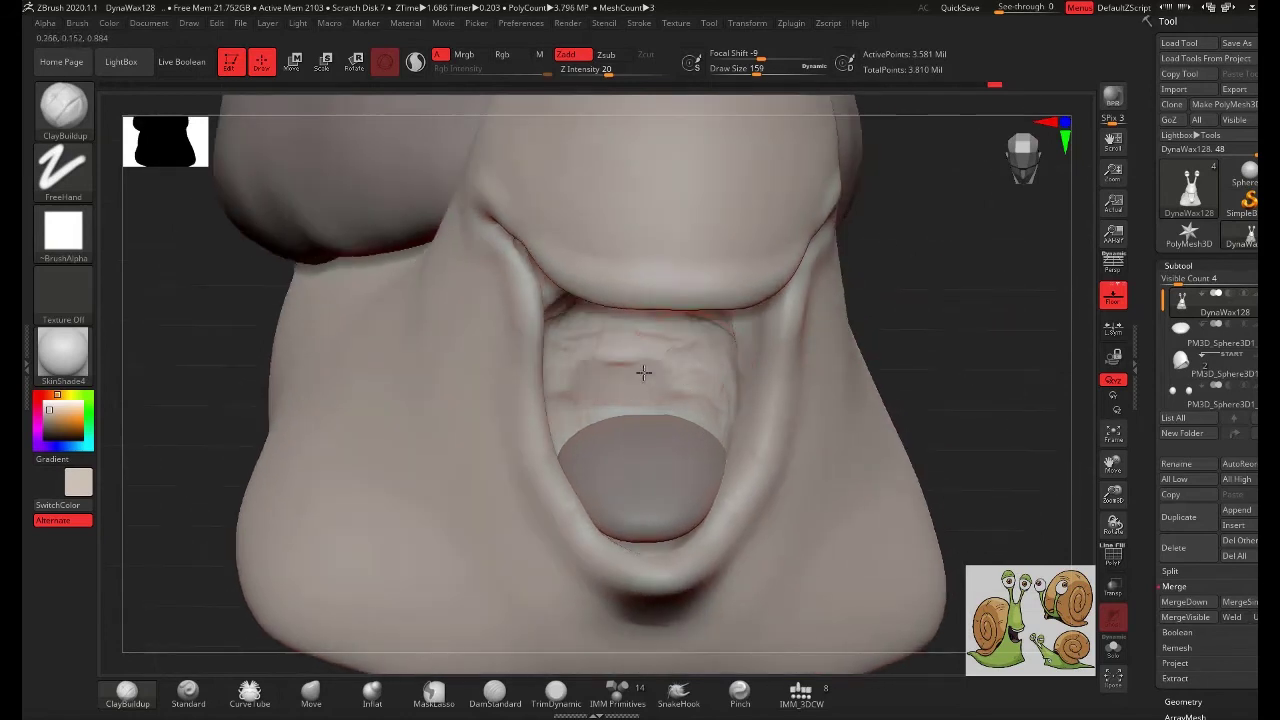
mouse_move(643, 371)
mouse_down()
mouse_move(580, 329)
mouse_move(714, 393)
mouse_up()
drag(670, 345, 577, 430)
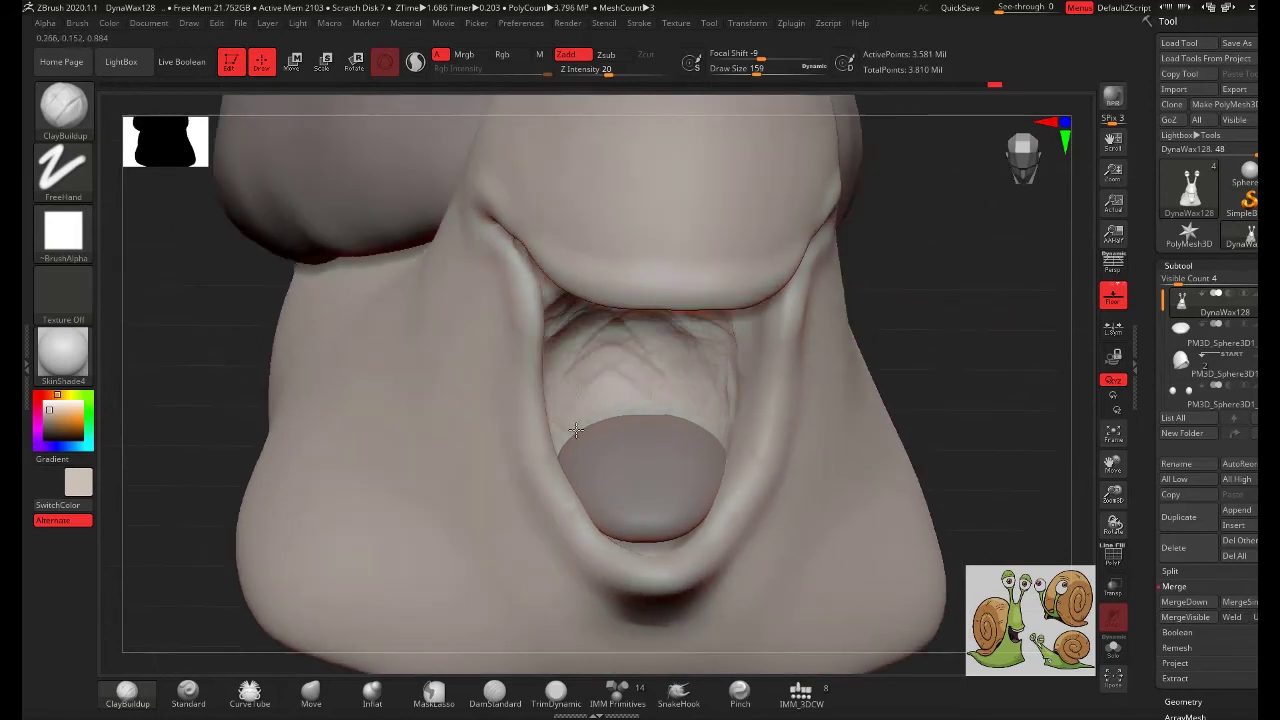
- Build up and reshape the inner walls of the mouth cavity
right_drag(780, 412, 762, 384)
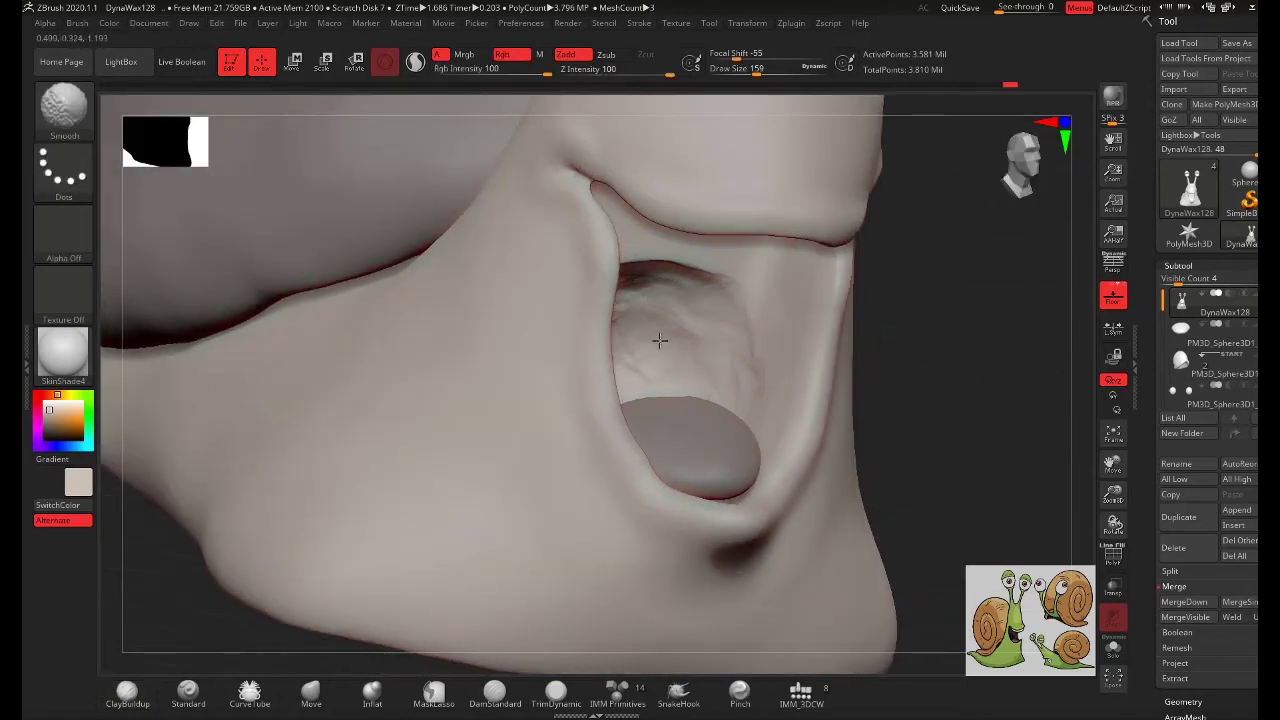
right_drag(771, 320, 654, 360)
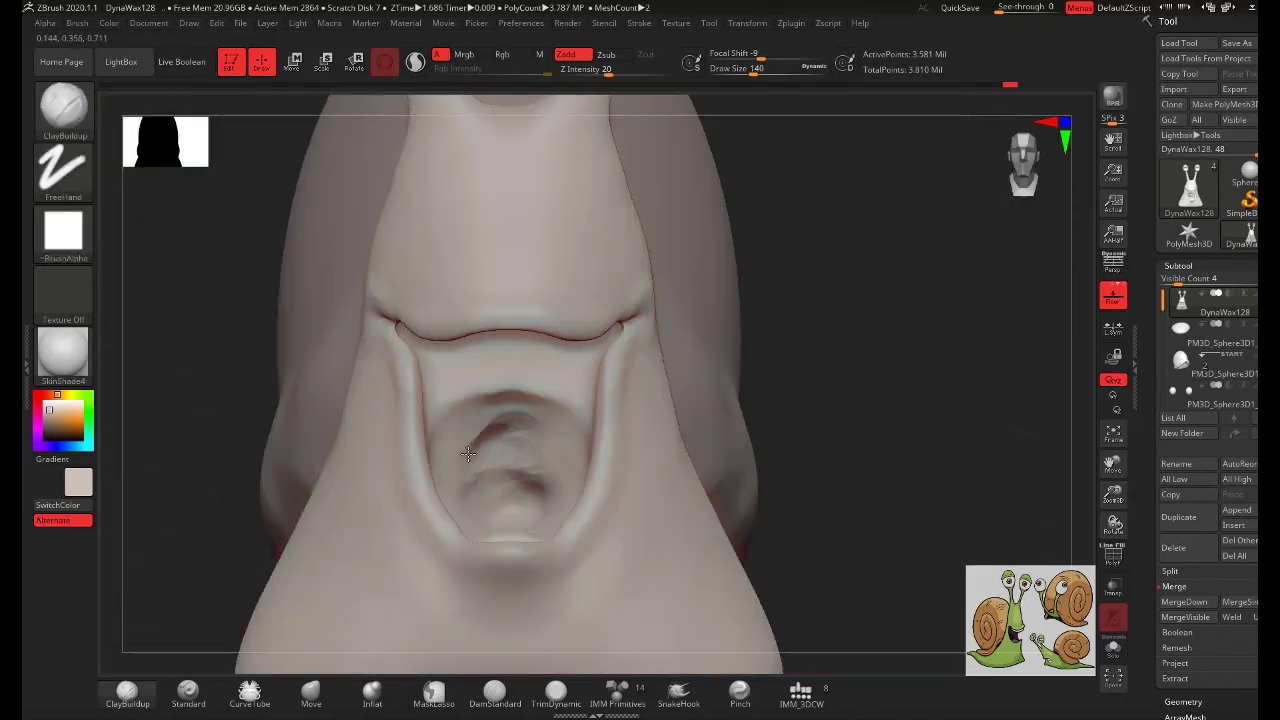
drag(500, 430, 465, 476)
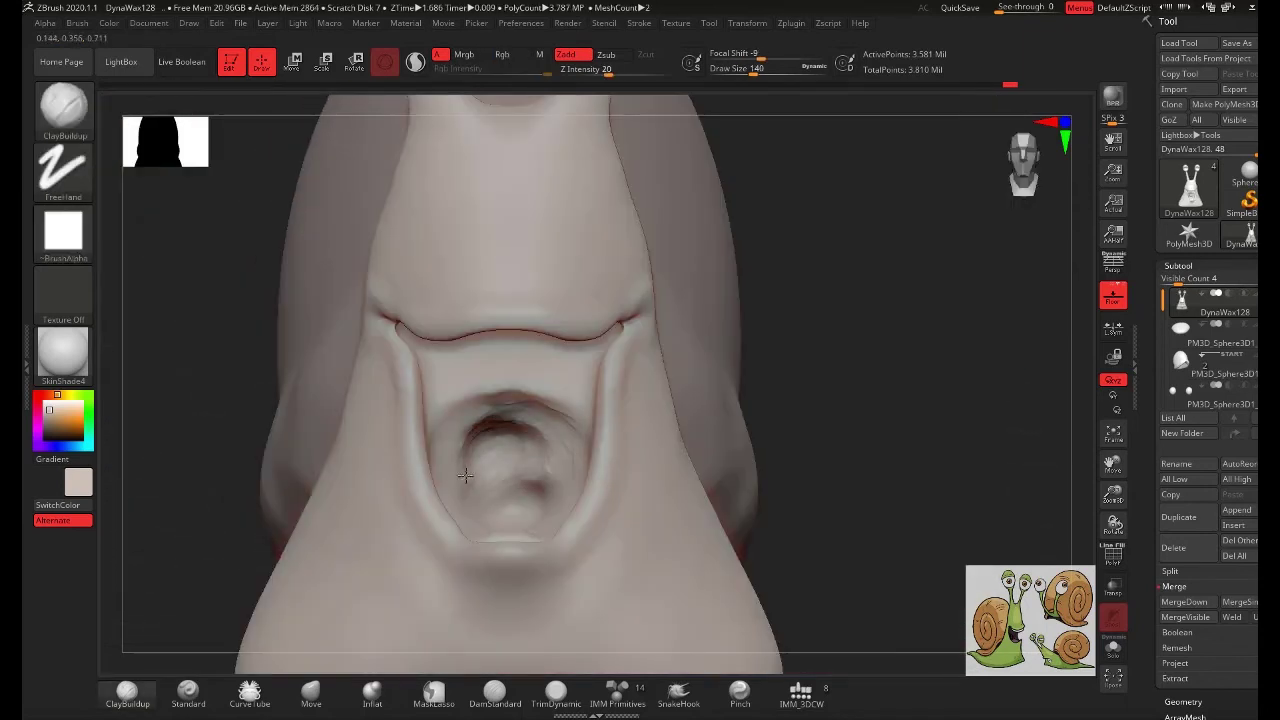
mouse_move(565, 447)
mouse_down()
mouse_move(517, 443)
mouse_move(502, 377)
mouse_move(560, 420)
mouse_move(470, 460)
mouse_move(565, 466)
mouse_move(557, 408)
mouse_move(472, 430)
mouse_up()
- Smooth the rough patches inside the mouth cavity and review the head from several angles
key(shift)
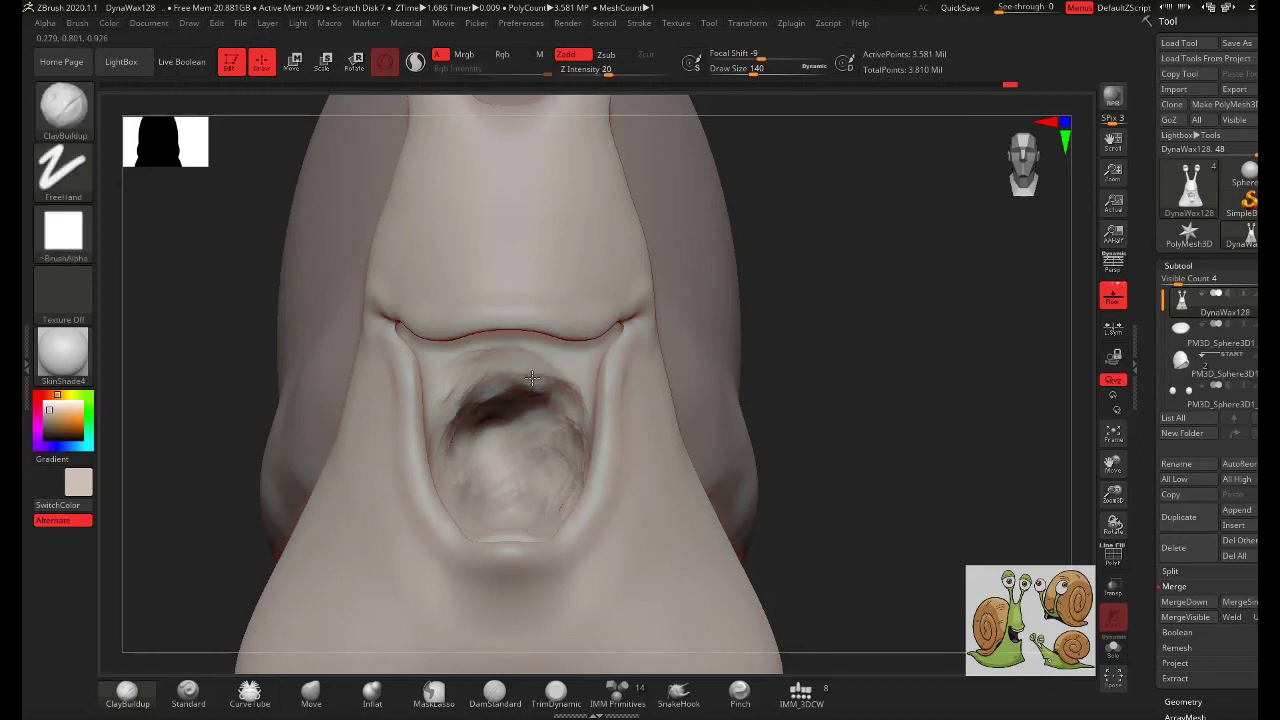
key(shift)
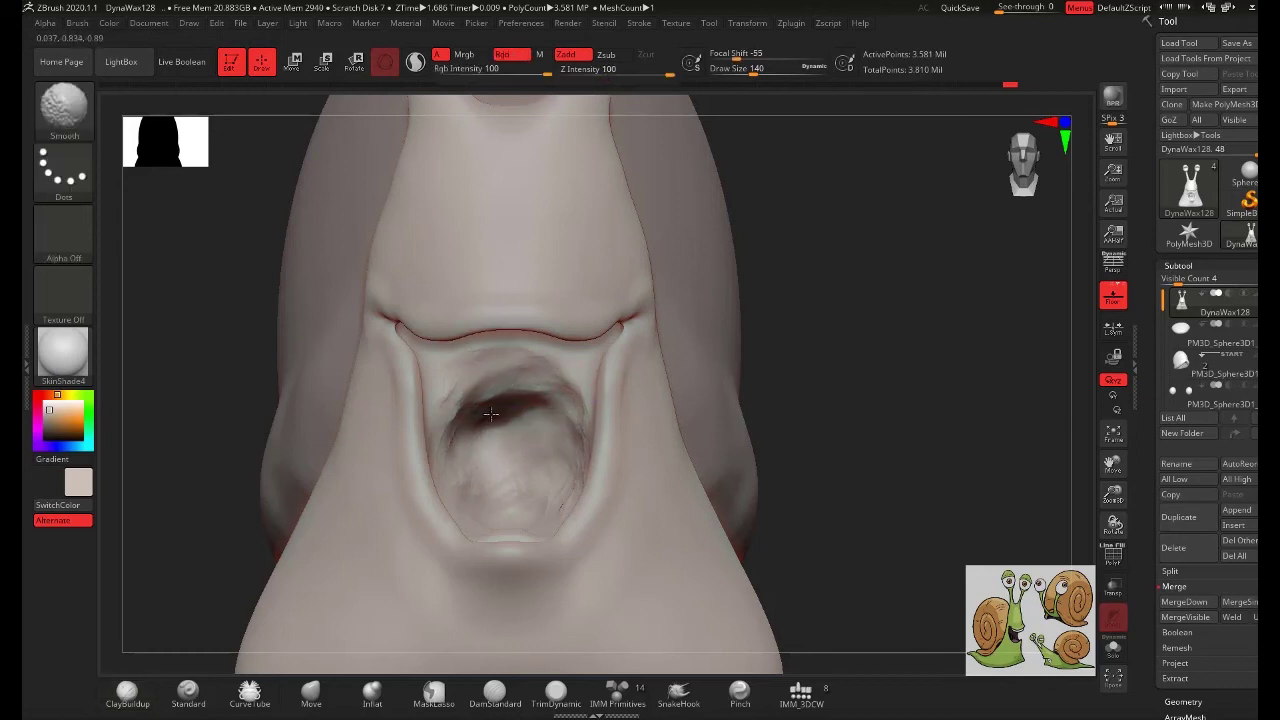
mouse_move(557, 508)
right_down()
mouse_move(714, 443)
mouse_move(496, 491)
right_up()
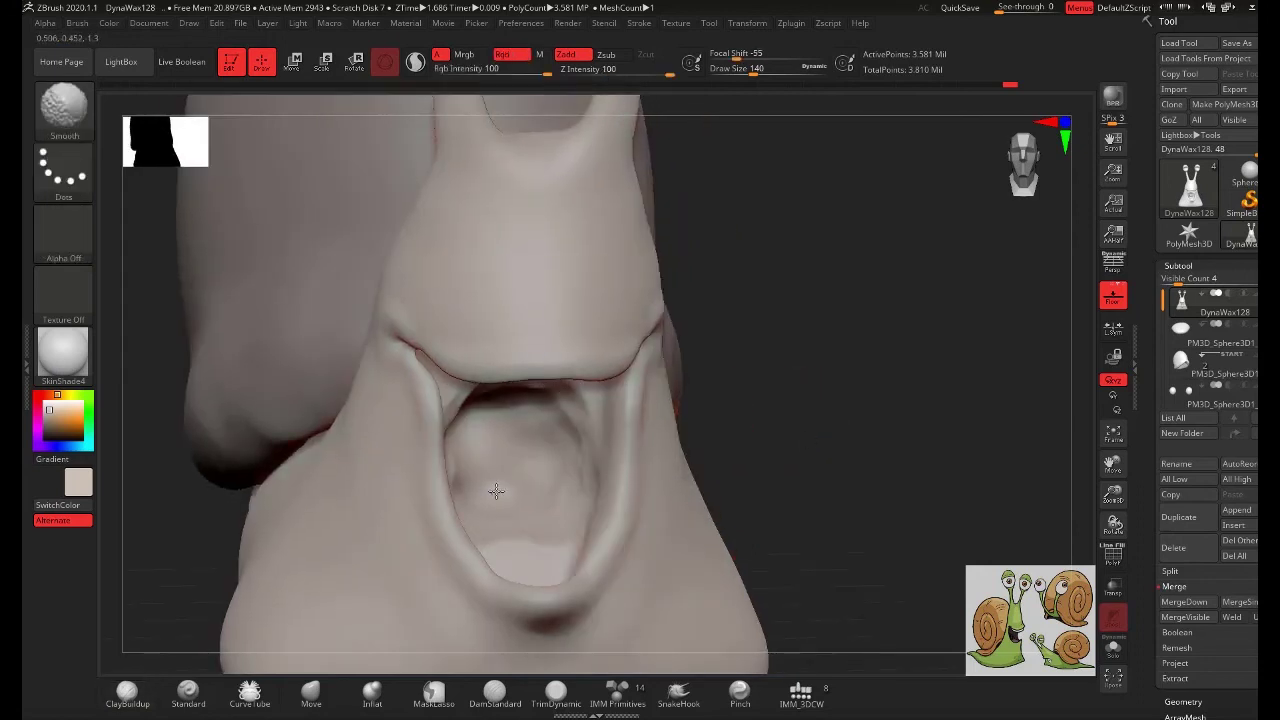
mouse_move(570, 459)
right_down()
mouse_move(791, 471)
mouse_move(553, 515)
right_up()
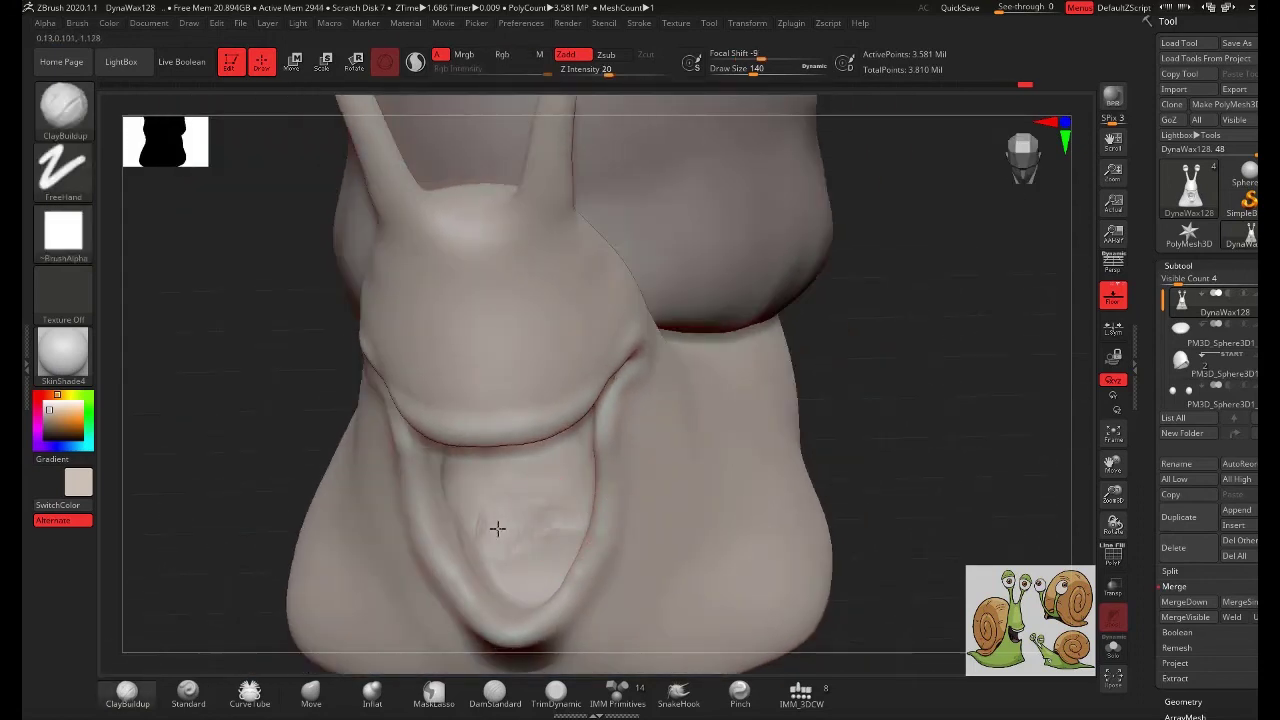
key(shift)
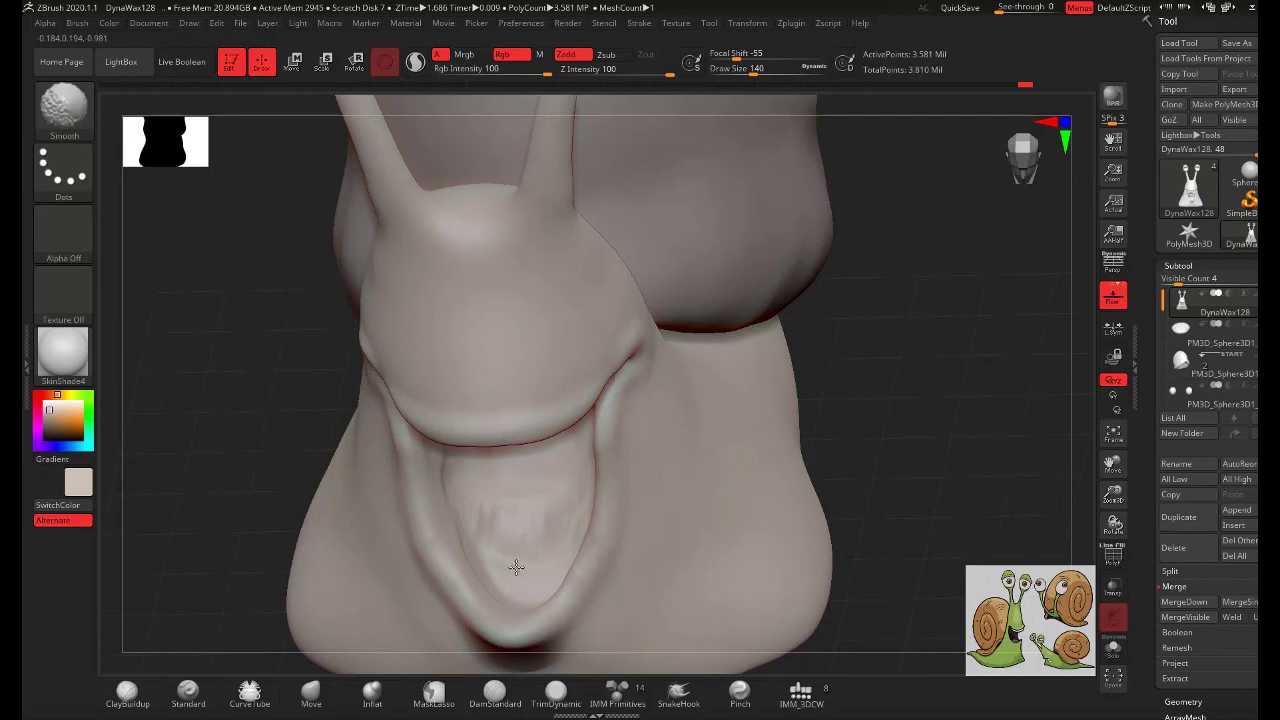
mouse_move(877, 449)
right_down()
mouse_move(877, 380)
mouse_move(466, 423)
right_up()
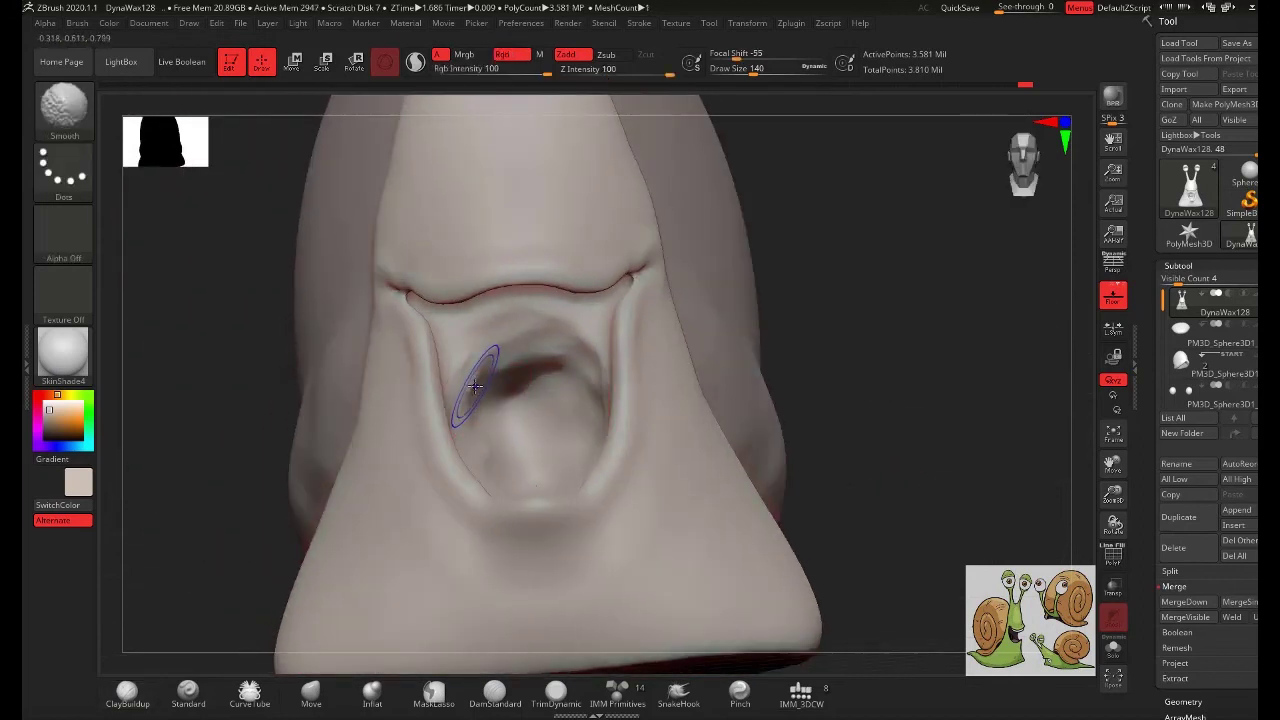
shift+drag(475, 385, 482, 395)
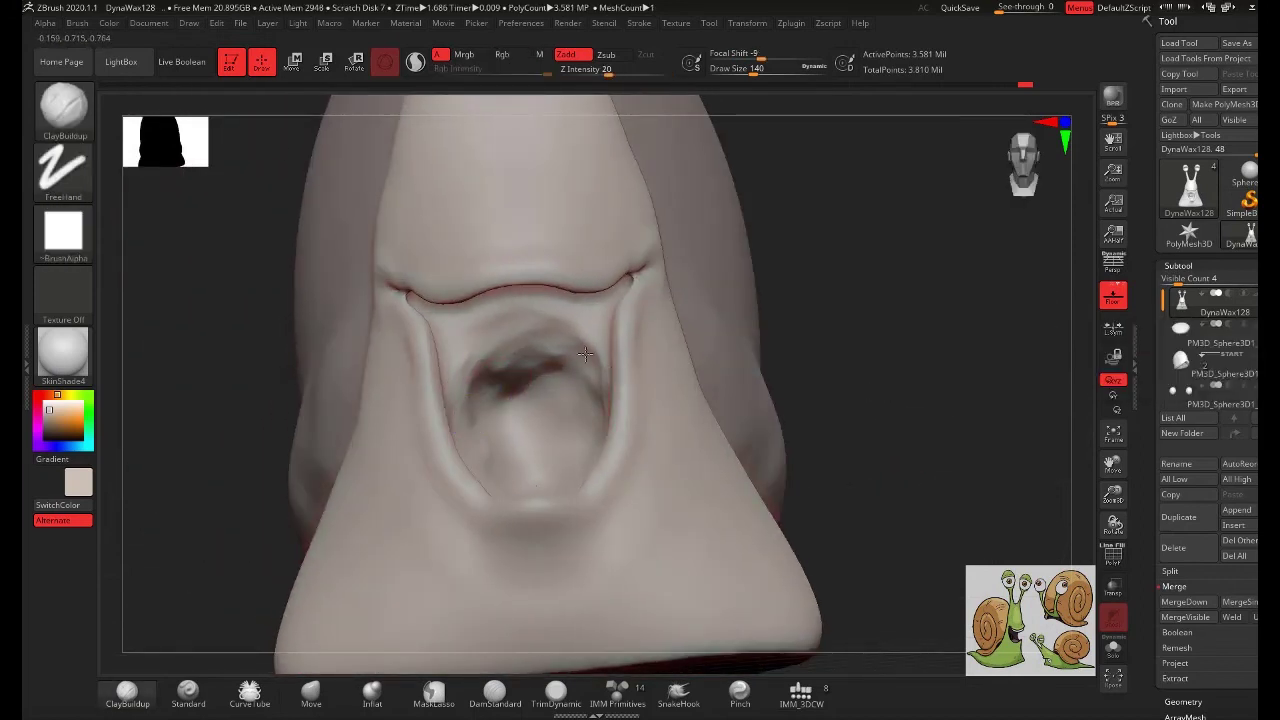
shift+drag(544, 355, 508, 370)
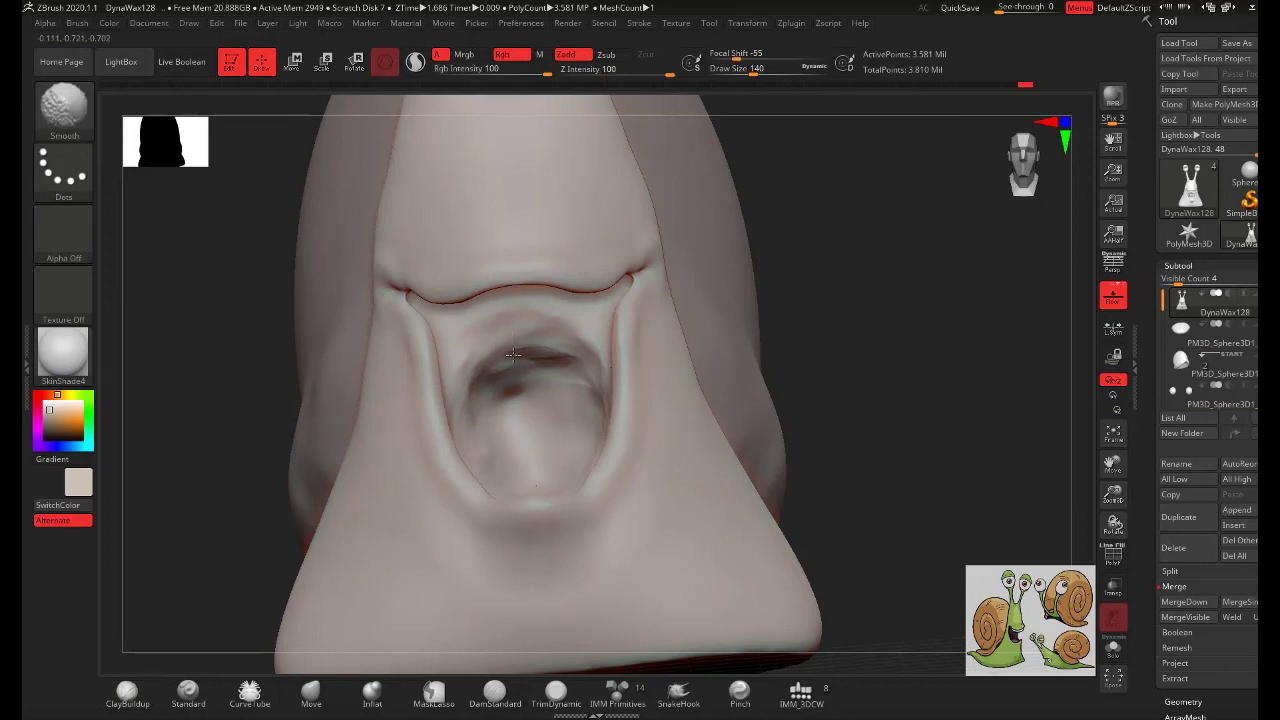
right_drag(808, 409, 629, 415)
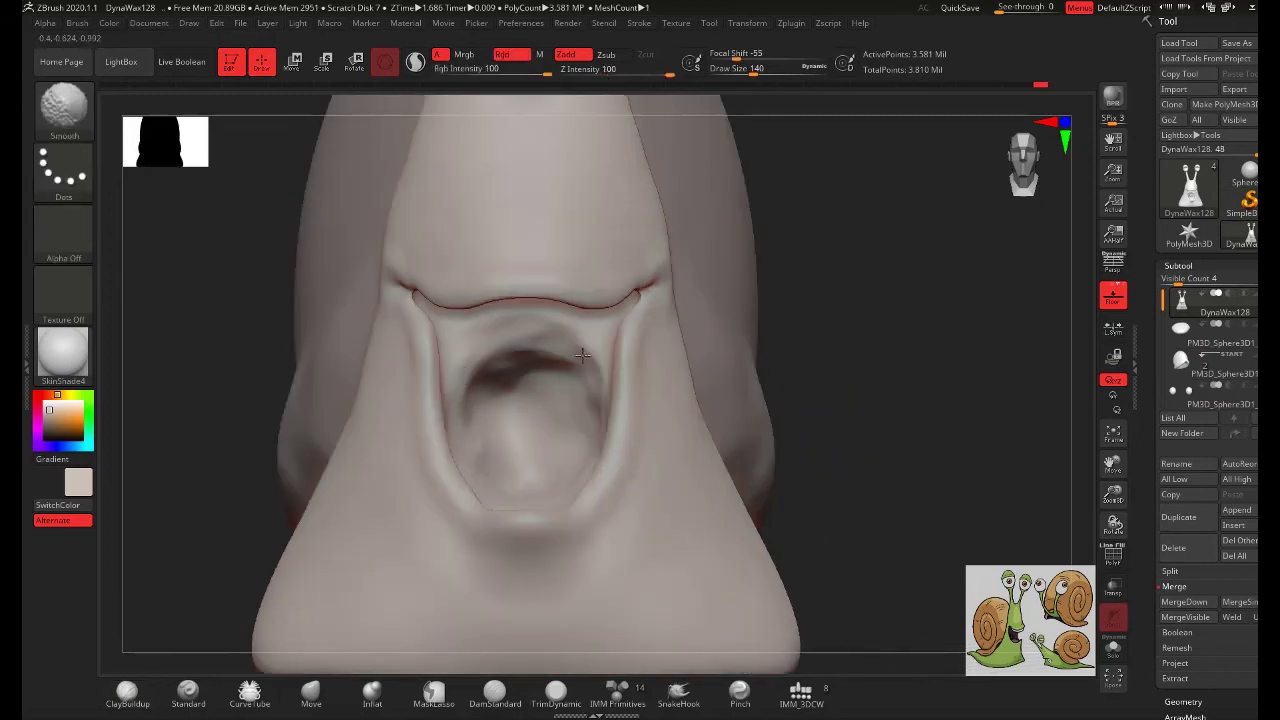
mouse_move(820, 370)
mouse_down()
mouse_move(933, 362)
mouse_move(838, 349)
mouse_move(811, 371)
mouse_move(808, 360)
mouse_move(862, 337)
mouse_up()
- Append another sphere subtool and make it the active subtool
click(1200, 397)
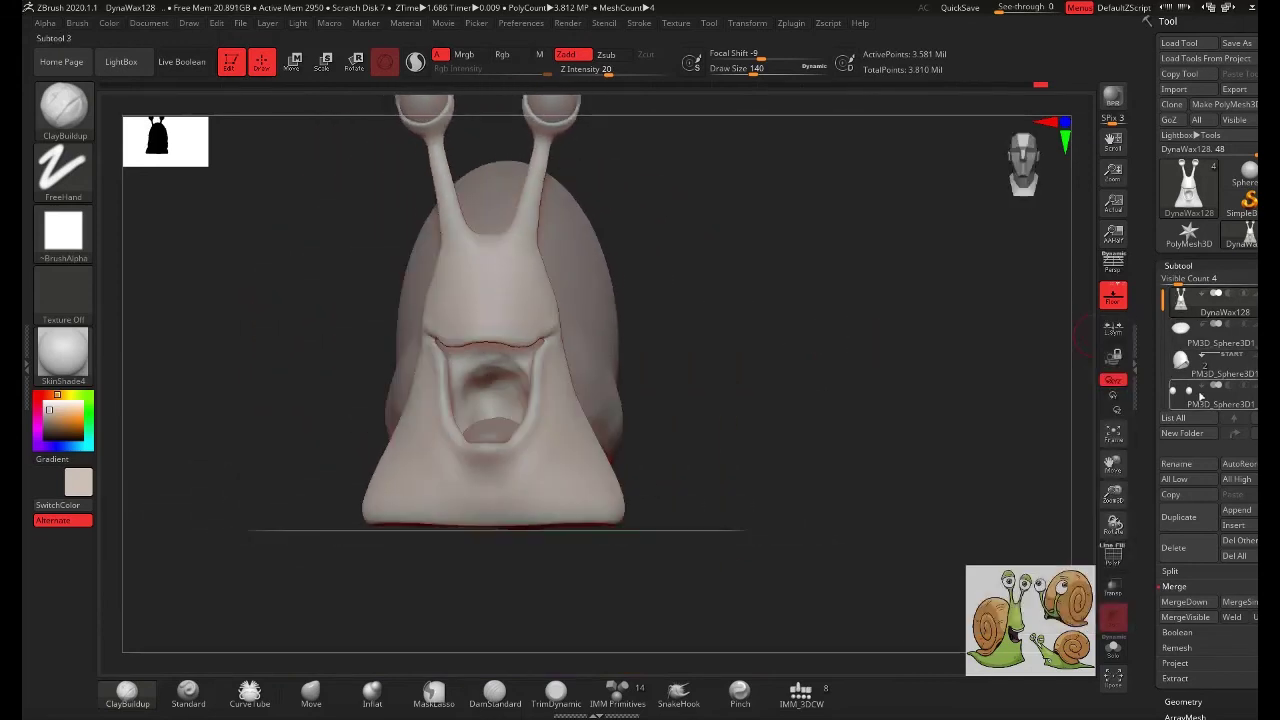
click(1237, 510)
click(808, 445)
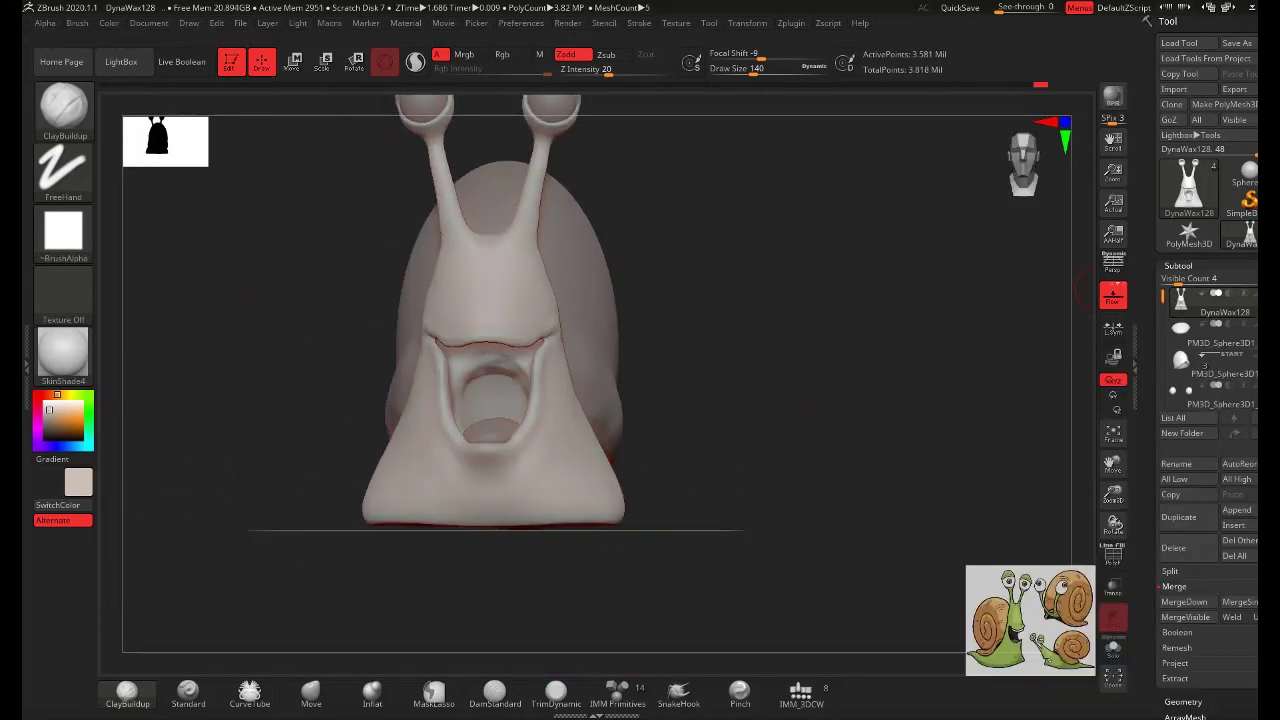
click(1200, 315)
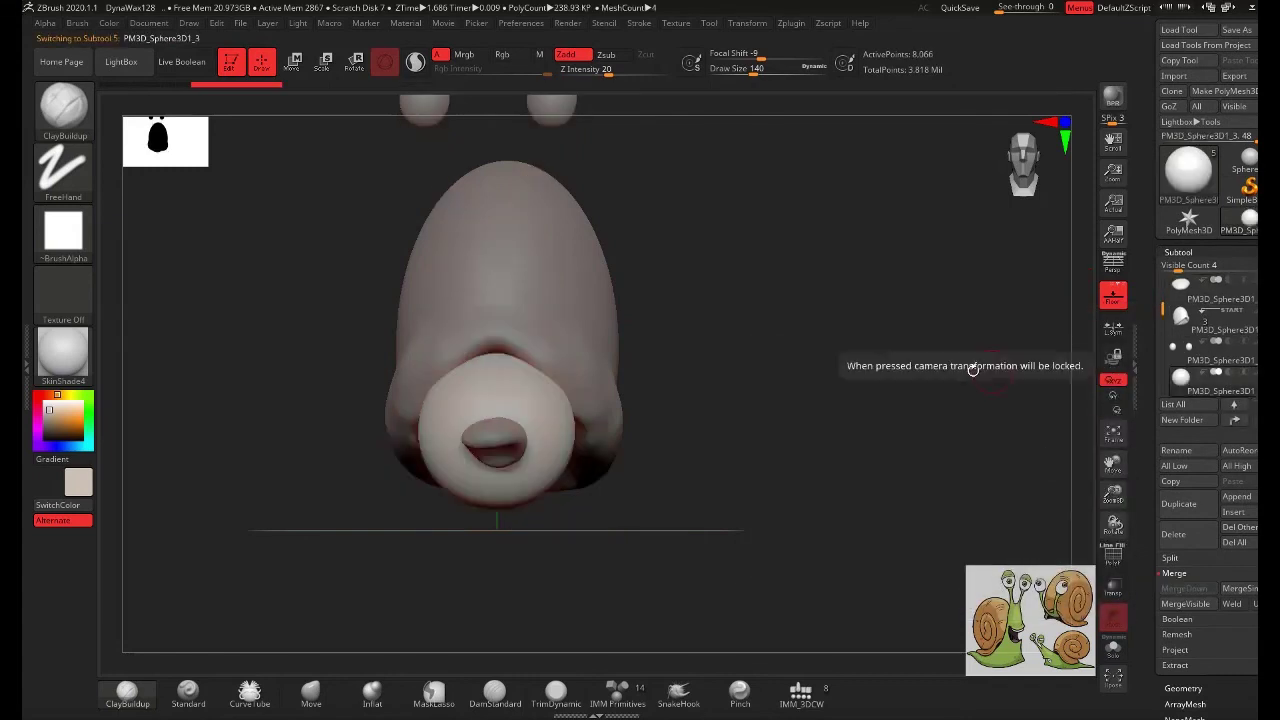
click(1215, 345)
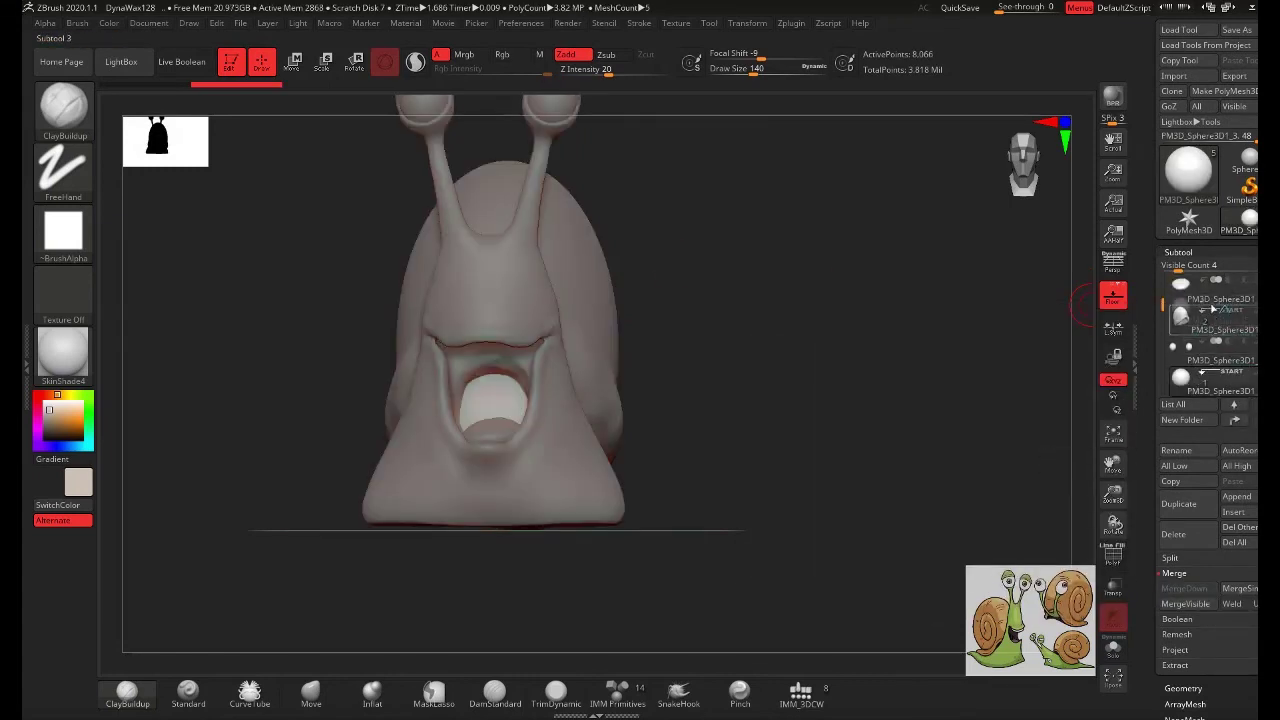
scroll(1213, 310, up, 2)
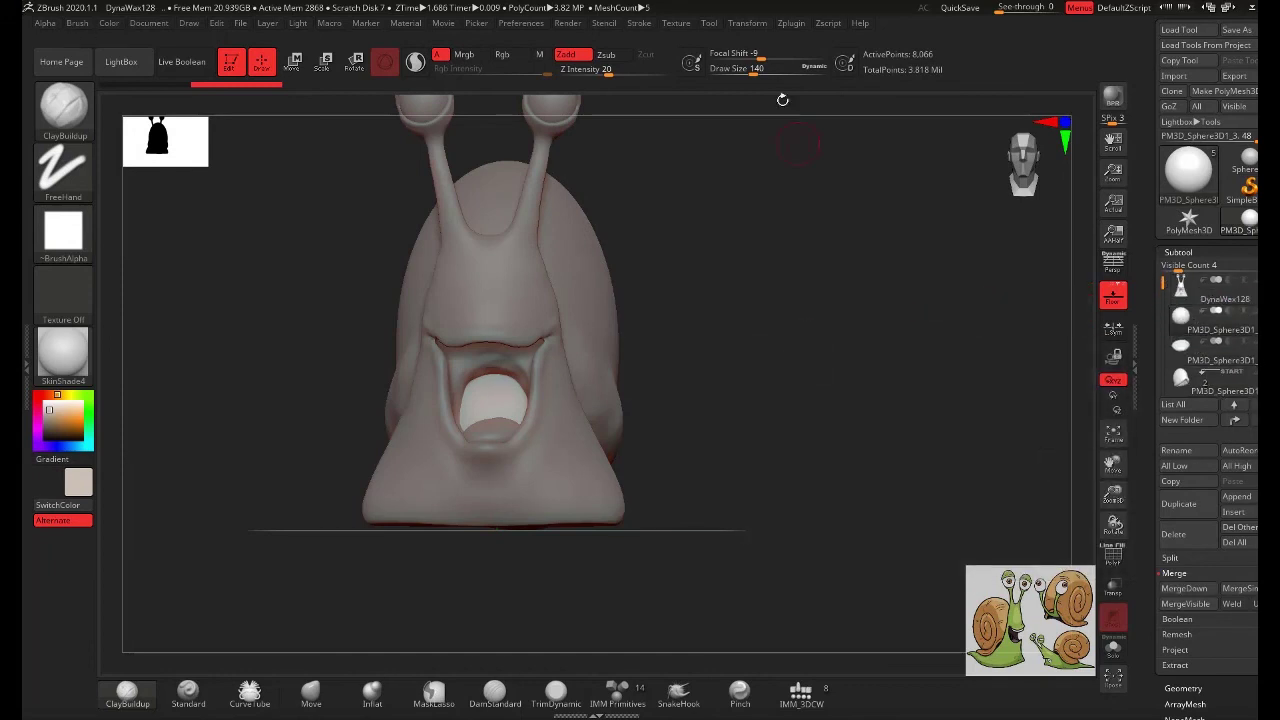
- Move the new sphere in front of the head and squash it into a thin oval, checking it edge-on
key(w)
drag(800, 400, 700, 400)
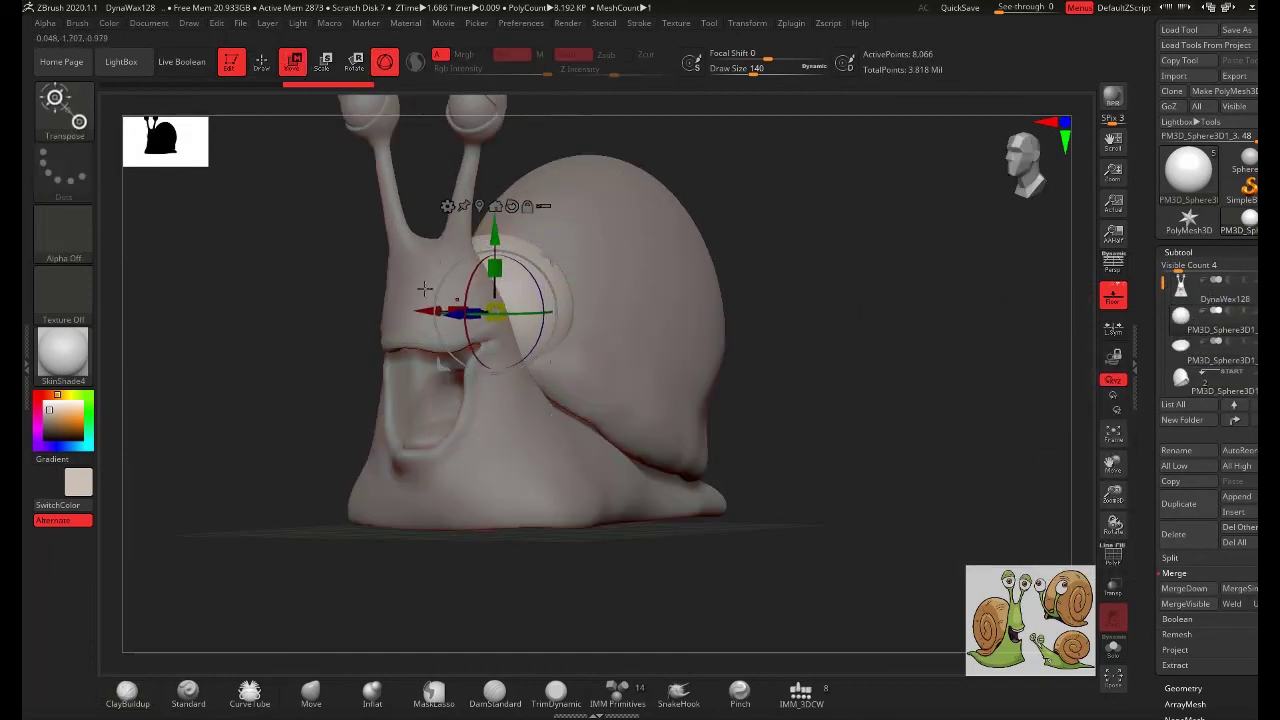
mouse_move(491, 428)
mouse_down()
mouse_move(420, 315)
mouse_move(283, 310)
mouse_move(330, 315)
mouse_up()
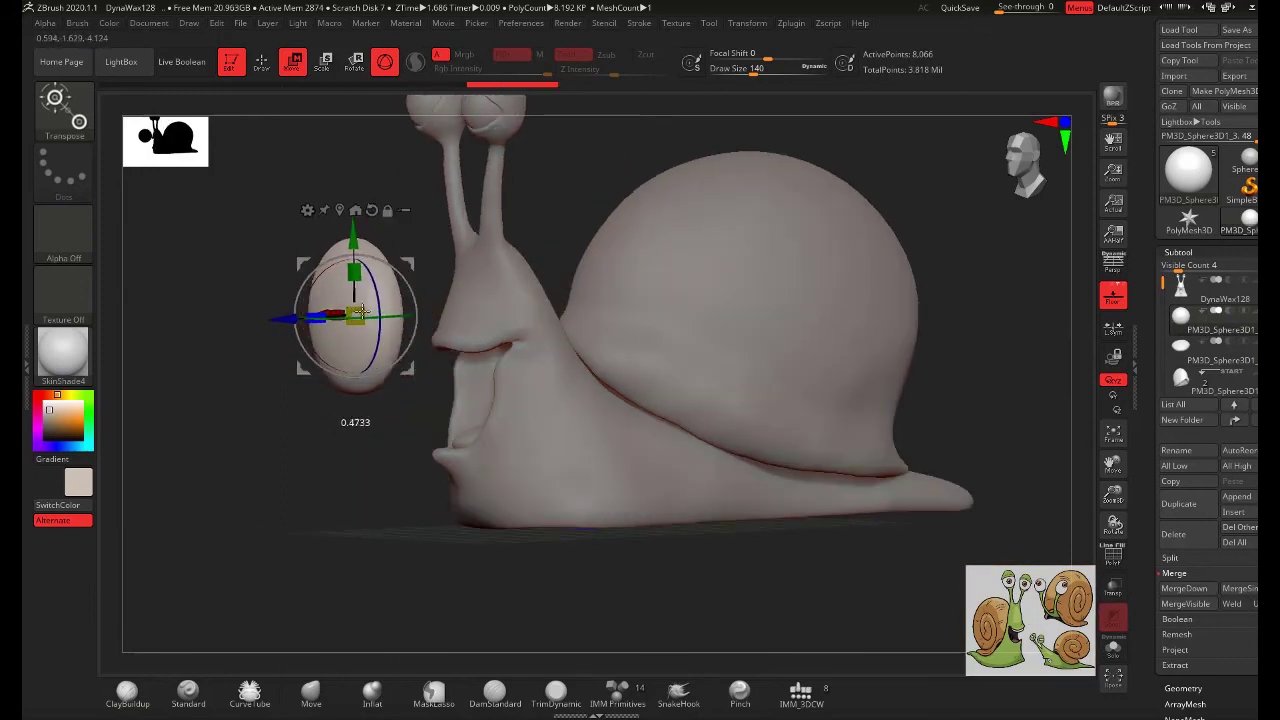
mouse_move(250, 450)
mouse_down()
mouse_move(338, 276)
mouse_move(356, 262)
mouse_move(352, 288)
mouse_move(378, 313)
mouse_move(508, 231)
mouse_move(470, 260)
mouse_up()
key(q)
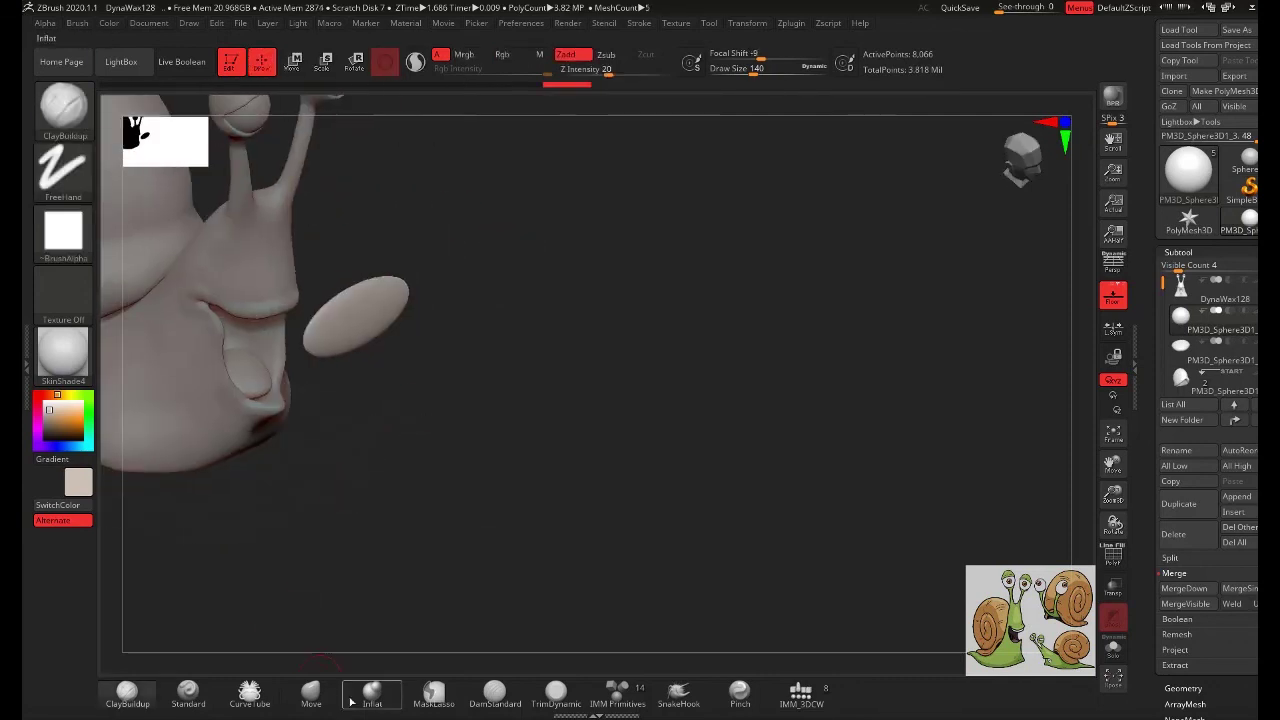
click(311, 693)
mouse_move(333, 317)
mouse_down()
mouse_move(360, 284)
mouse_move(391, 294)
mouse_move(336, 320)
mouse_up()
key(e)
mouse_move(521, 421)
shift+mouse_down()
mouse_move(530, 354)
mouse_move(373, 341)
mouse_move(384, 330)
shift+mouse_up()
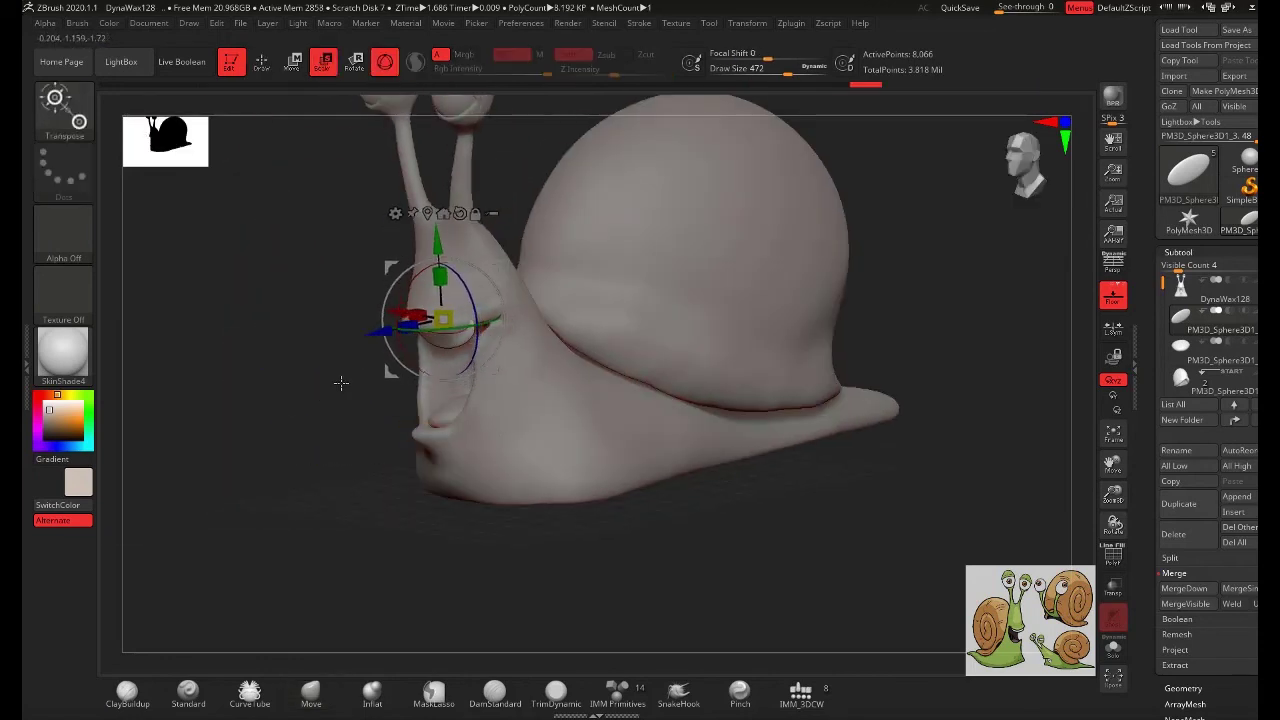
mouse_move(337, 380)
shift+mouse_down()
mouse_move(422, 330)
mouse_move(442, 275)
shift+mouse_up()
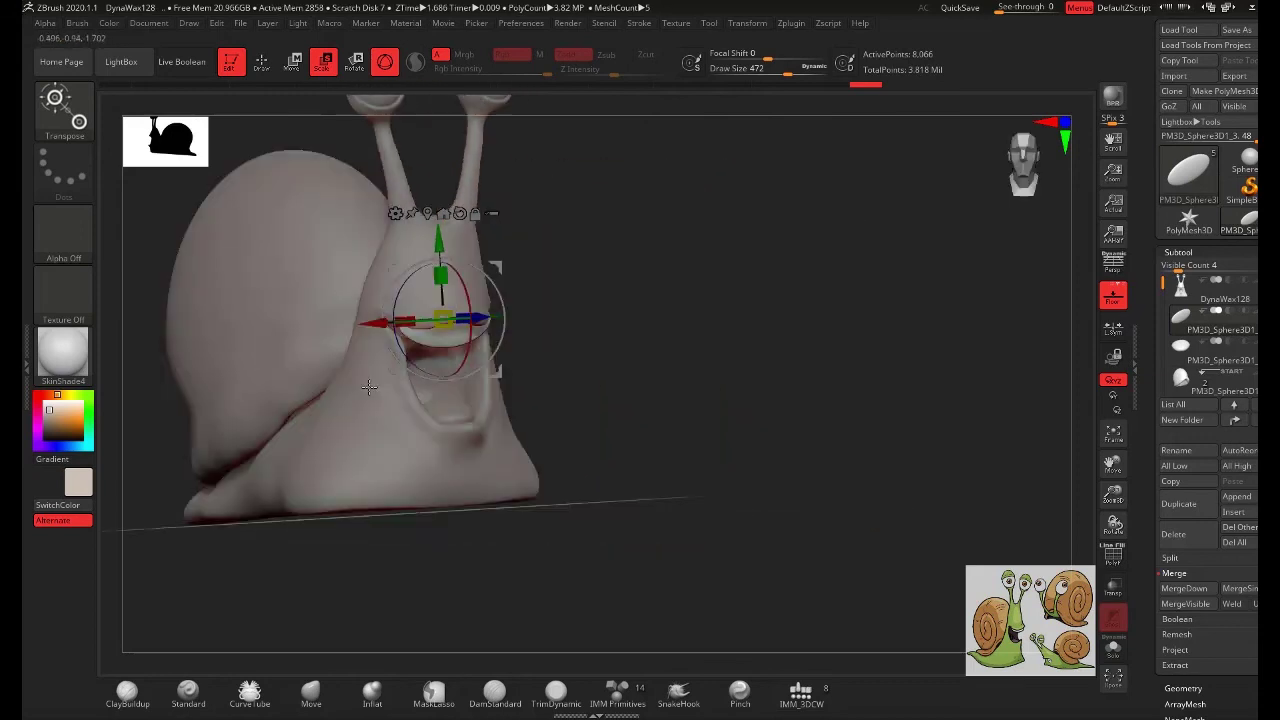
- Push the flattened piece into a curved strip tucked under the upper lip with a small Move brush
key(q)
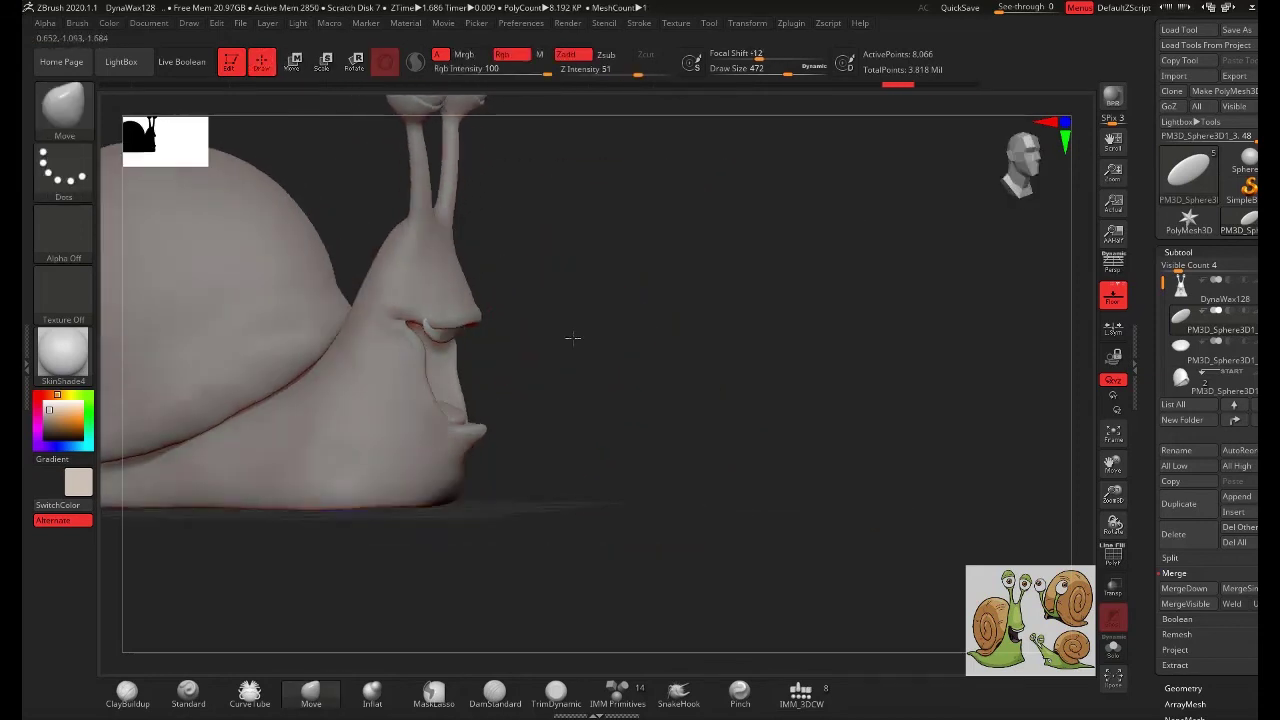
key(w)
key(q)
key(space)
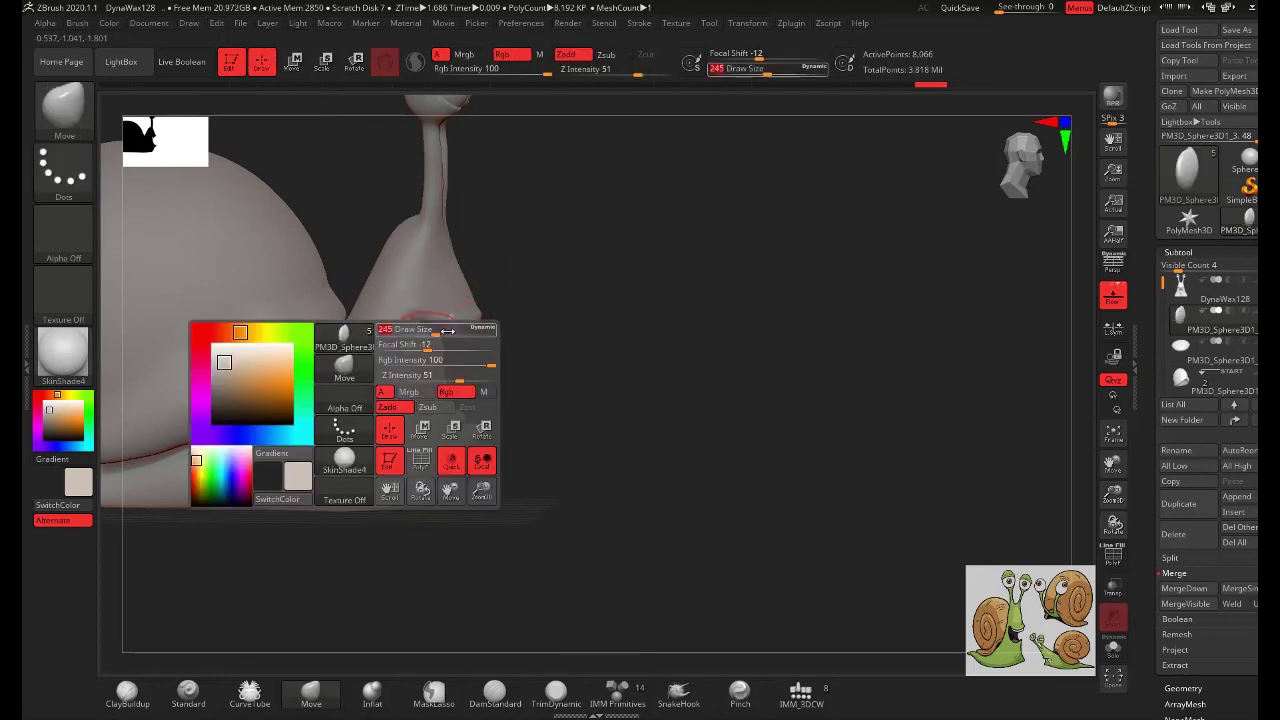
mouse_move(606, 314)
mouse_down()
mouse_move(570, 340)
mouse_move(573, 270)
mouse_up()
key(w)
key(q)
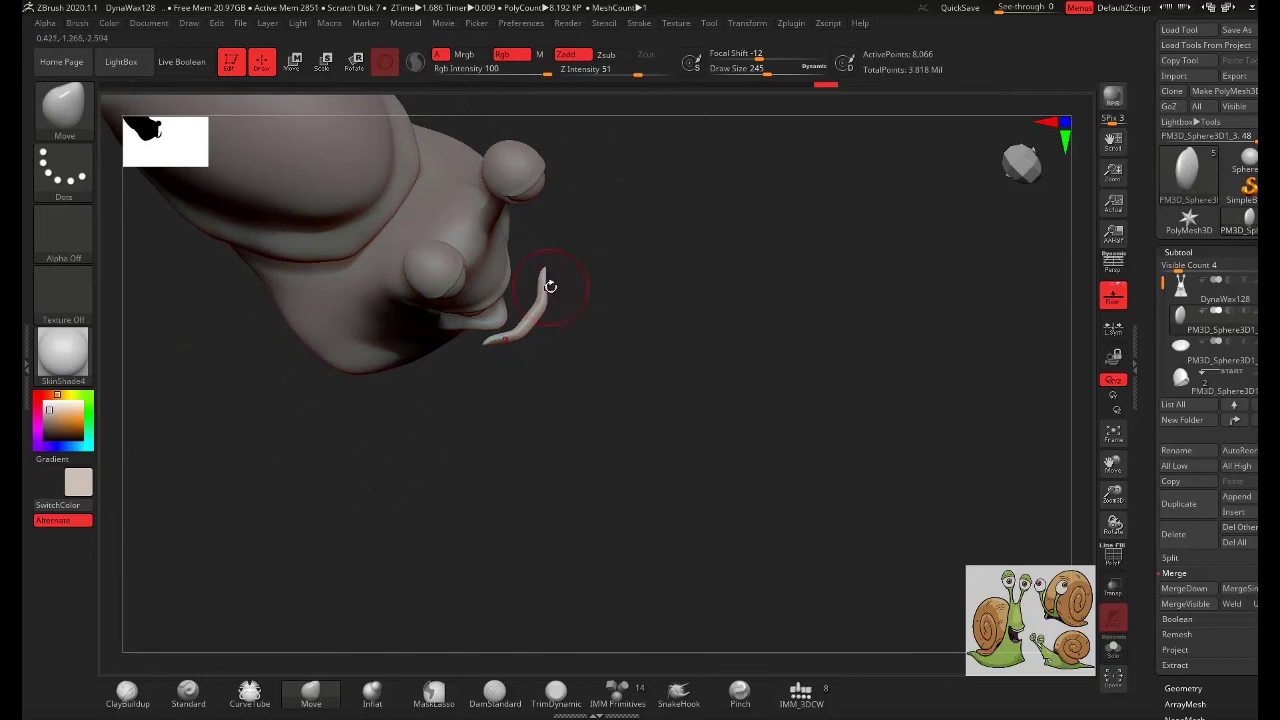
key(space)
- Check the upper-teeth strip's placement from side, front and three-quarter views
mouse_move(546, 286)
mouse_down()
mouse_move(626, 352)
mouse_move(631, 306)
mouse_move(636, 370)
mouse_move(621, 386)
mouse_up()
key(w)
key(q)
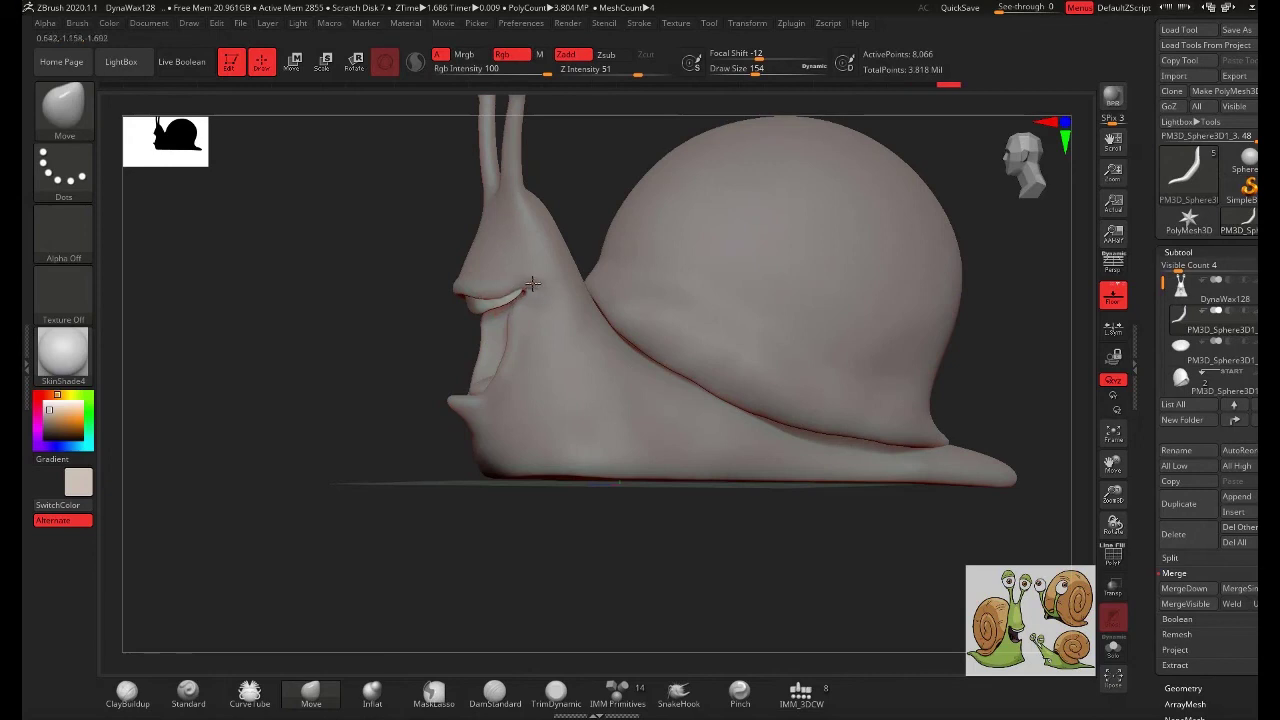
mouse_move(532, 284)
mouse_down()
mouse_move(591, 326)
mouse_move(547, 333)
mouse_move(458, 290)
mouse_up()
key(w)
key(q)
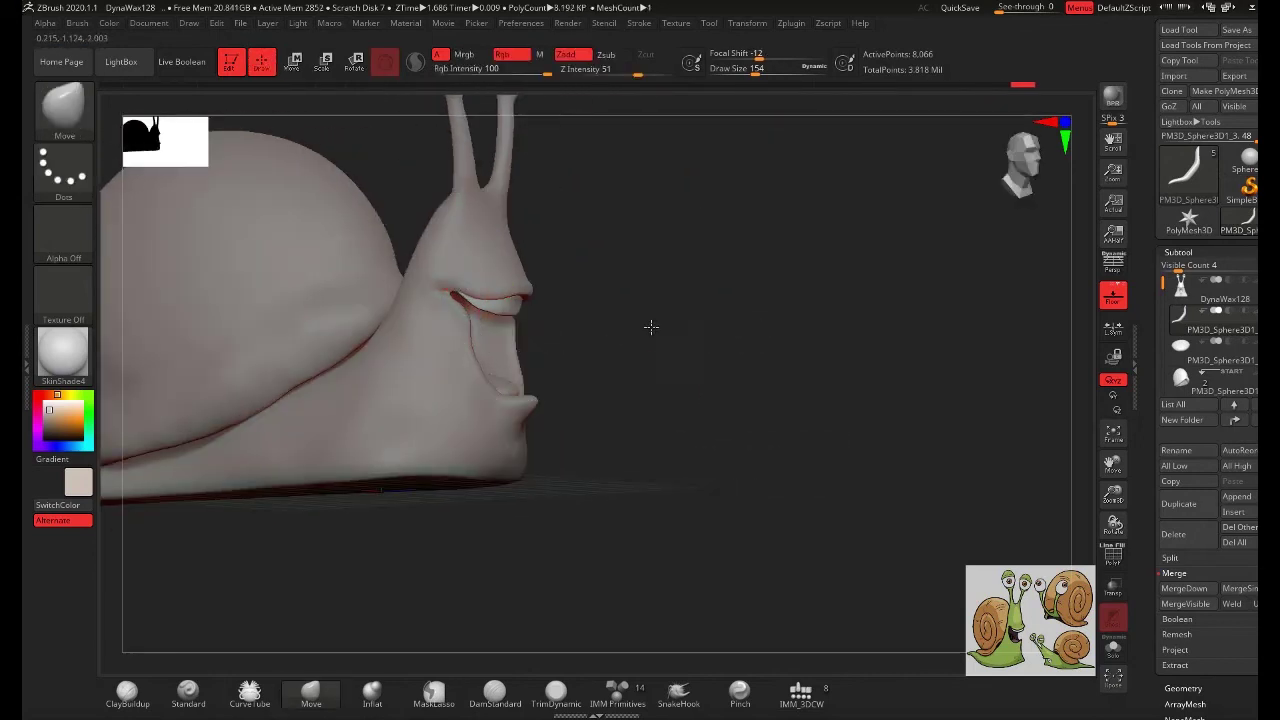
drag(651, 326, 483, 314)
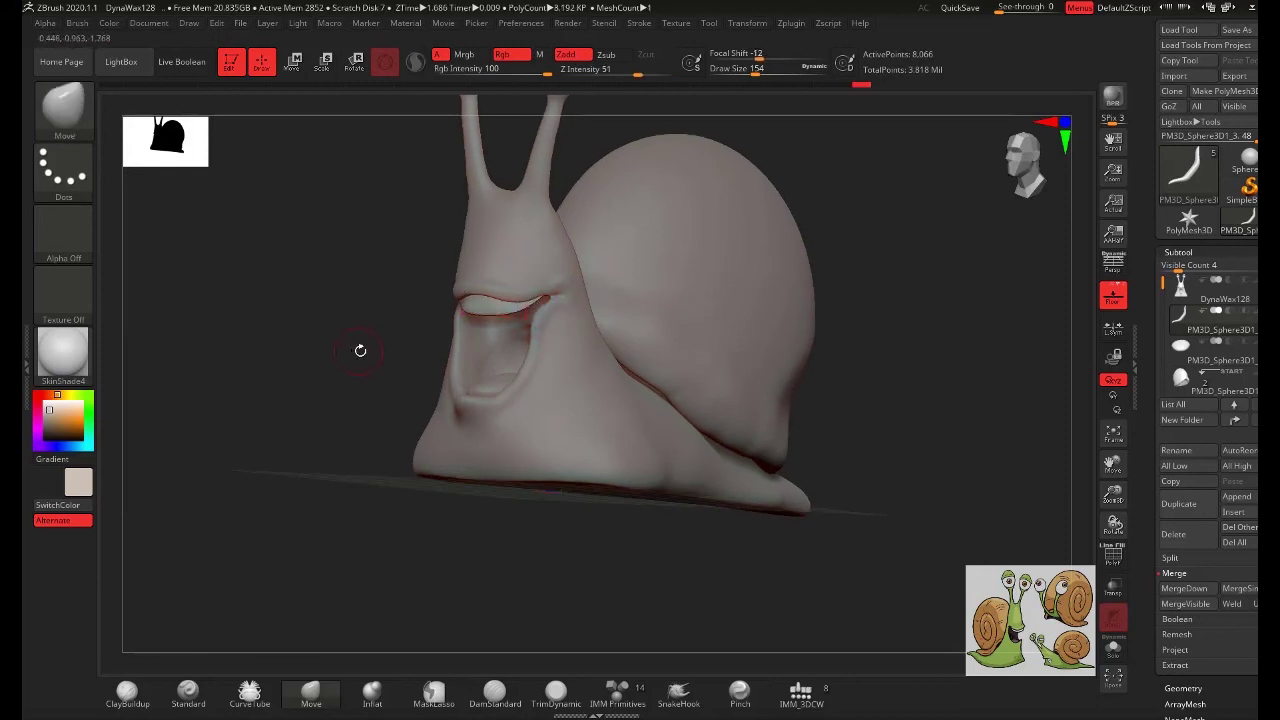
shift+drag(360, 350, 470, 311)
mouse_move(668, 319)
mouse_down()
mouse_move(674, 306)
mouse_move(700, 340)
mouse_move(720, 327)
mouse_move(728, 386)
mouse_move(692, 425)
mouse_move(757, 403)
mouse_move(654, 371)
mouse_up()
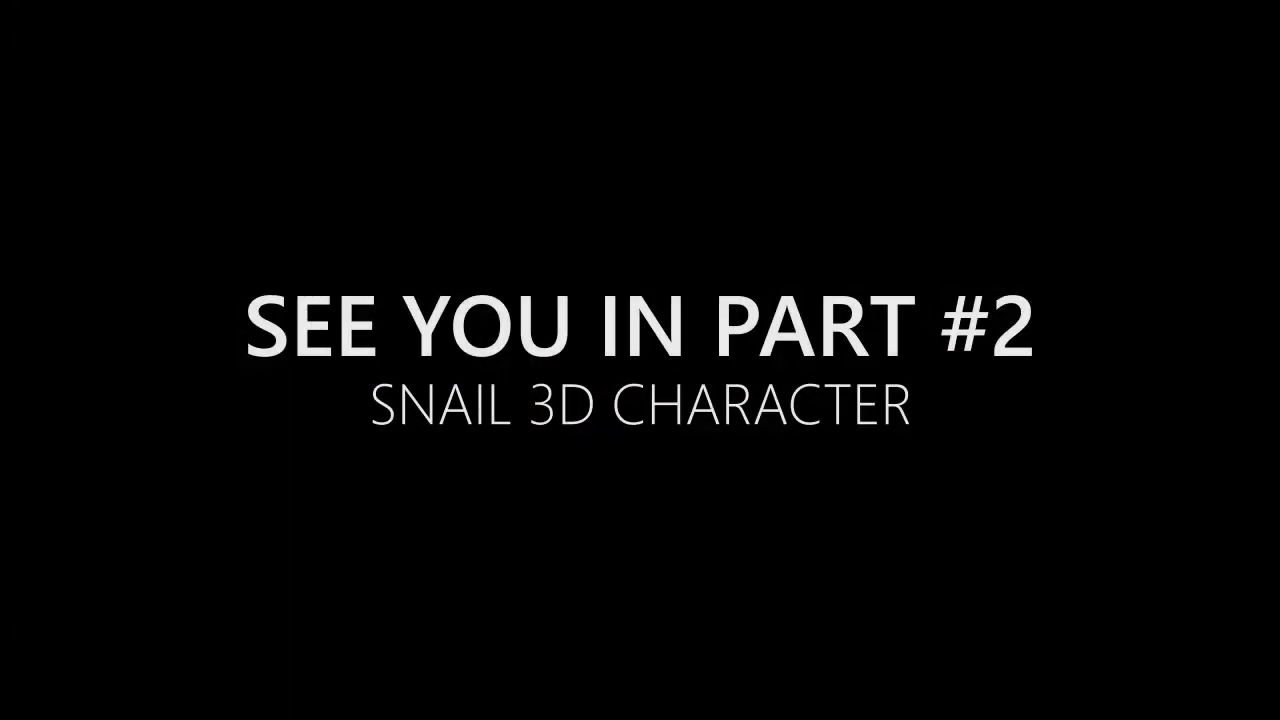